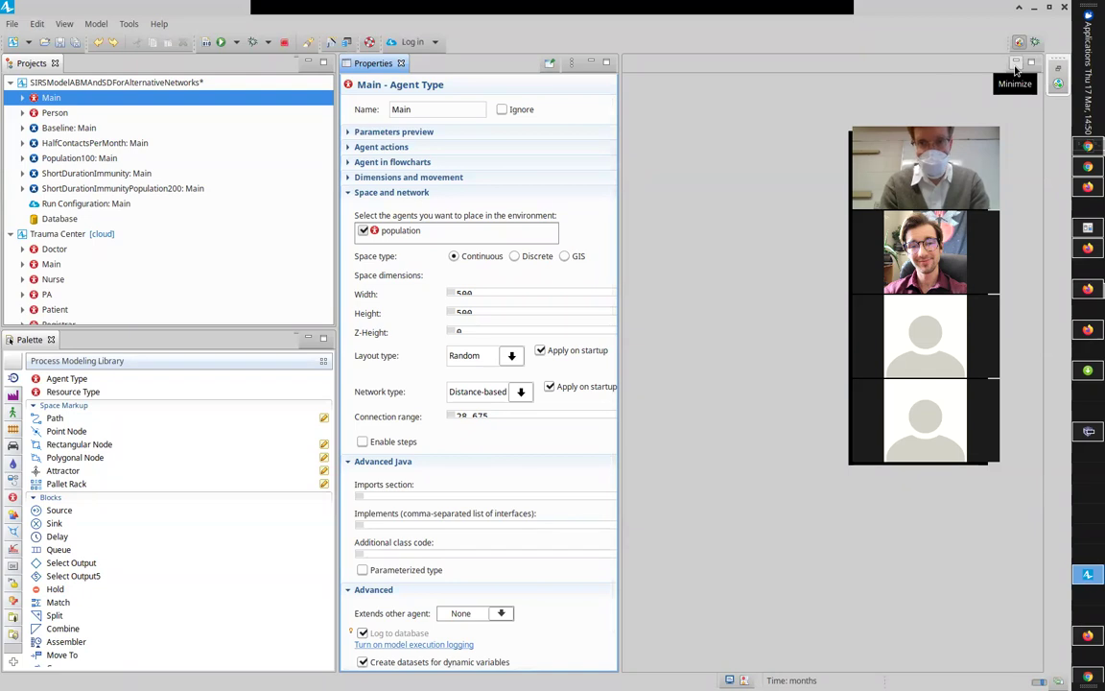
Open the Main agent type's diagram enlarged, examine the stock-and-flow model, and show the properties of the population element
{"action": "left_click", "coordinate": [1015, 65]}
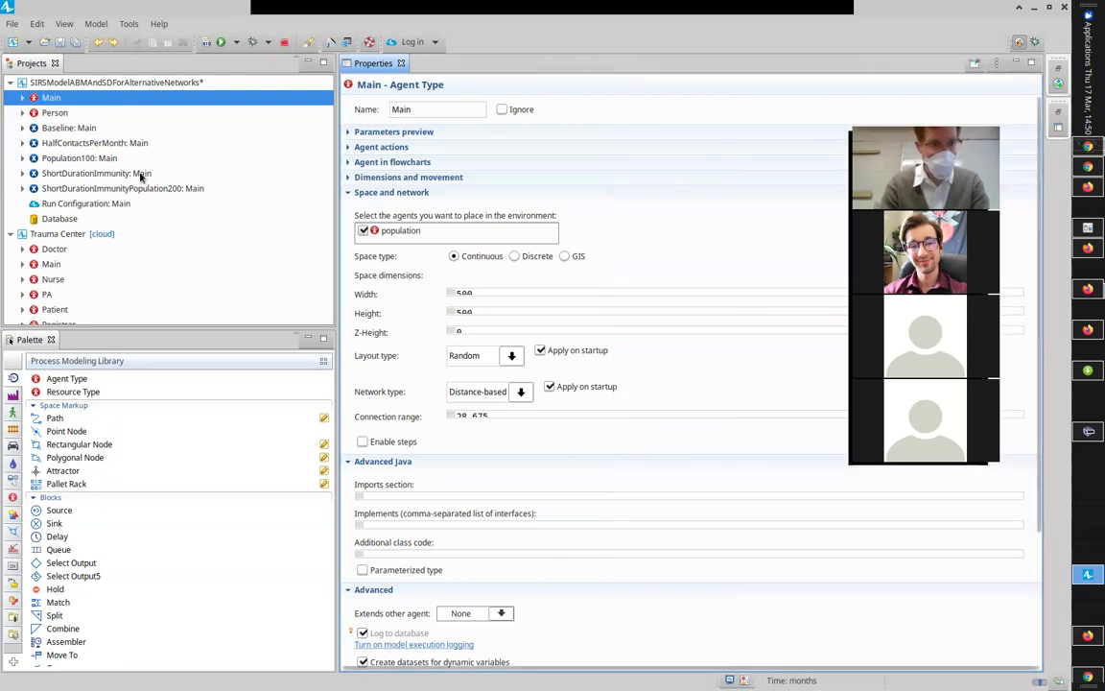
{"action": "double_click", "coordinate": [37, 101]}
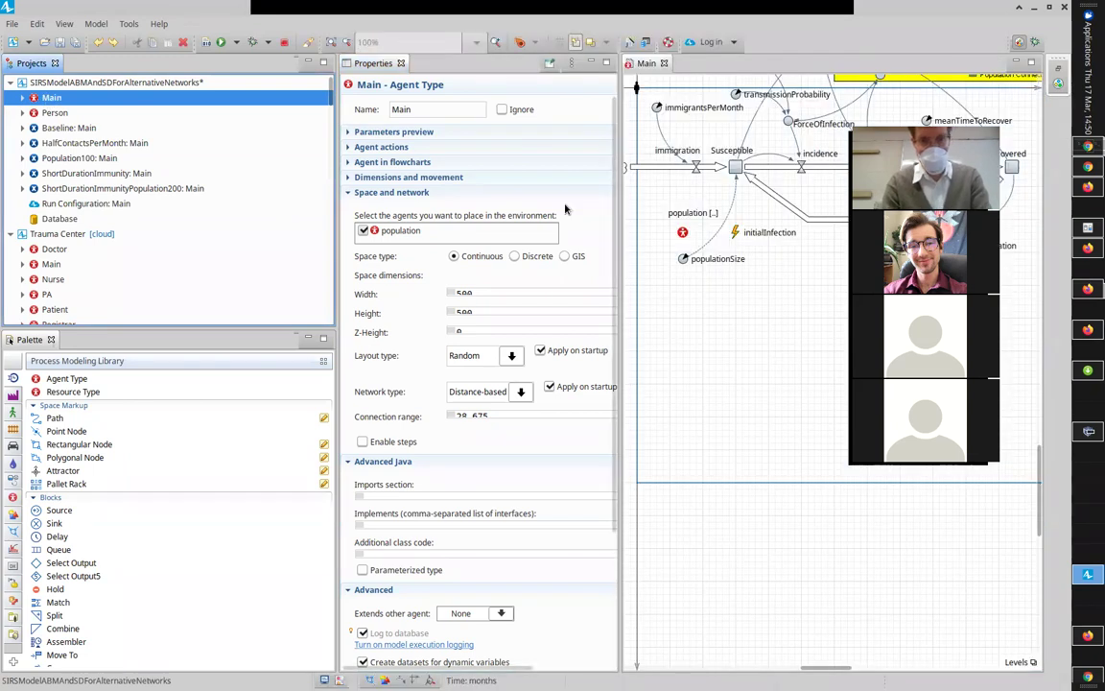
{"action": "double_click", "coordinate": [640, 63]}
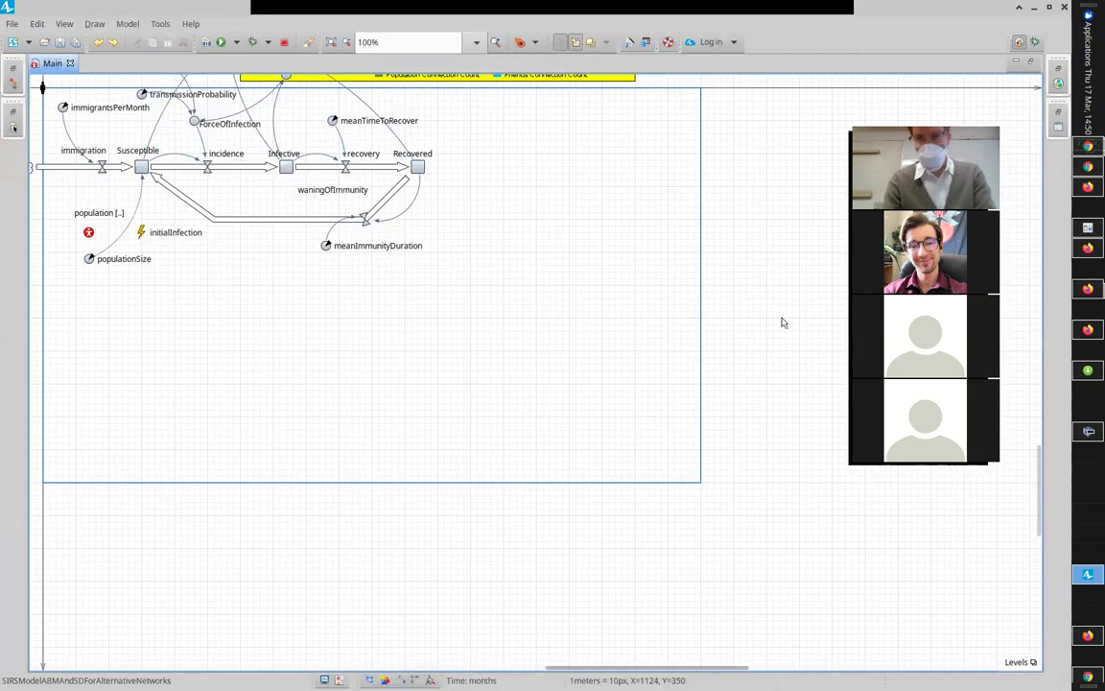
{"action": "left_click_drag", "start_coordinate": [1036, 493], "coordinate": [1026, 446]}
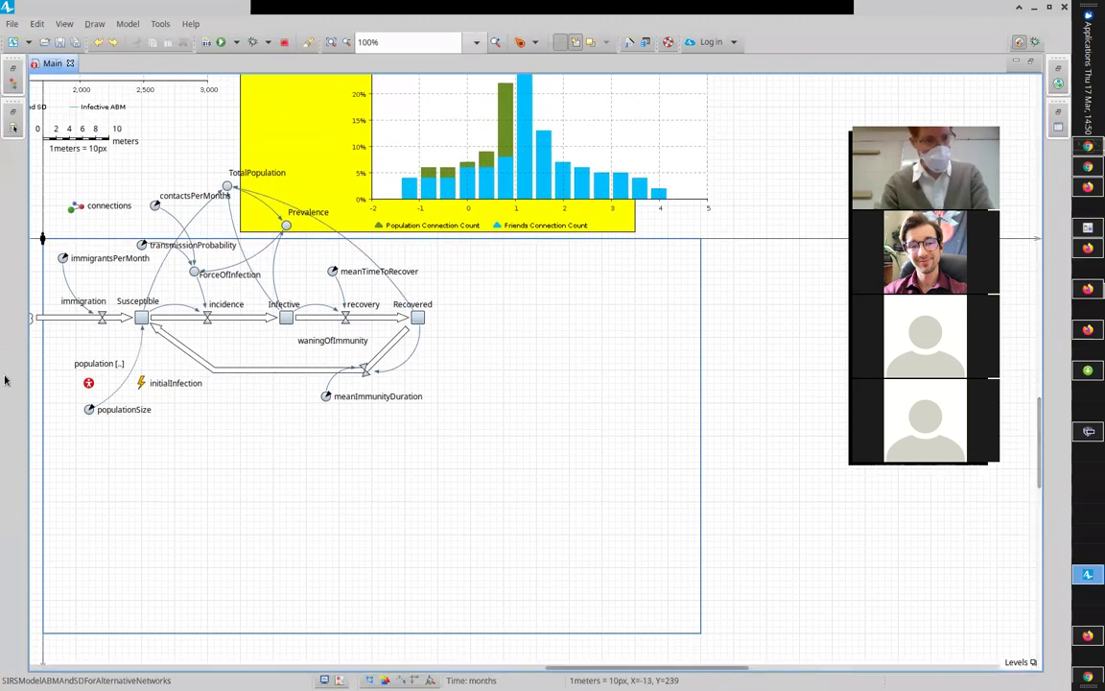
{"action": "left_click", "coordinate": [87, 385]}
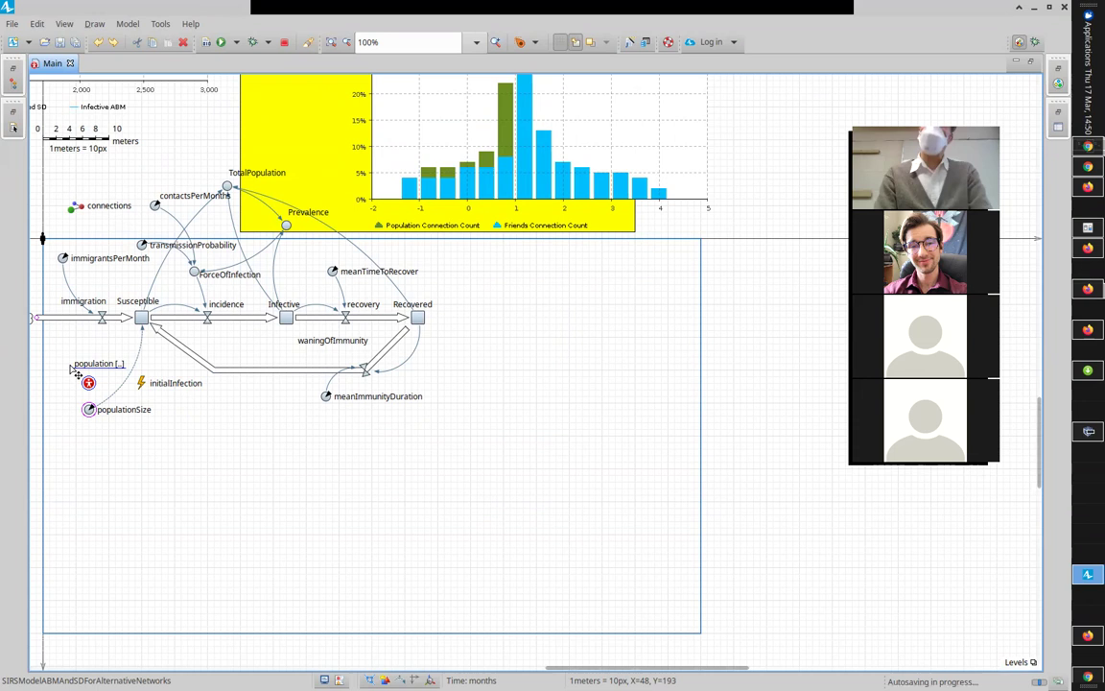
{"action": "double_click", "coordinate": [55, 63]}
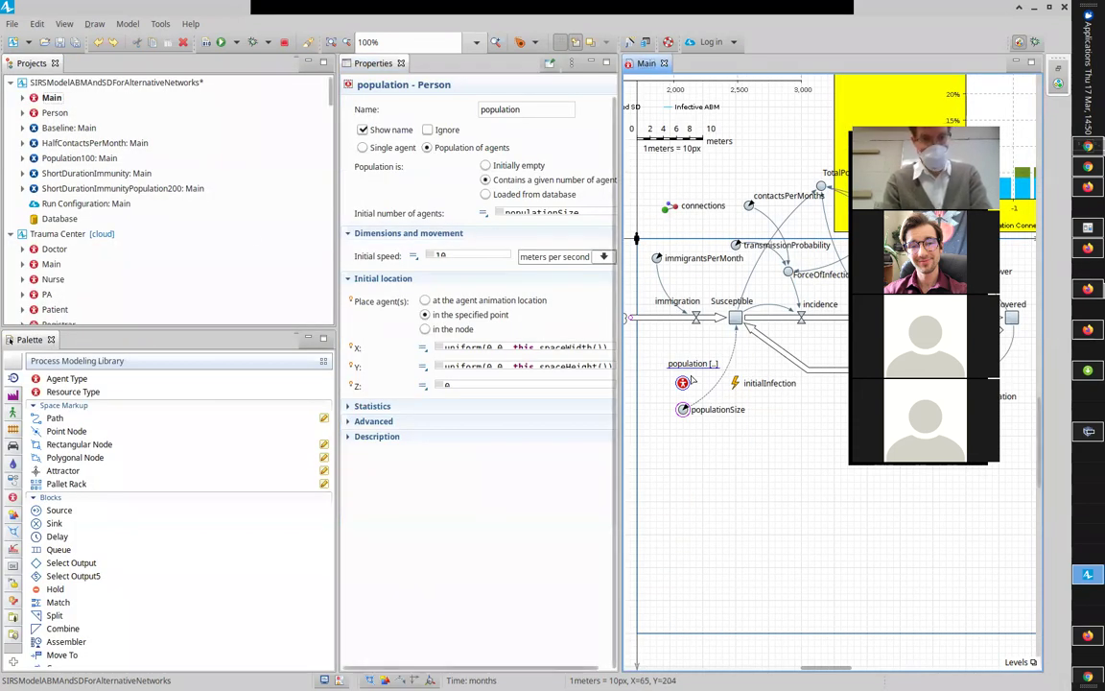
Open the Person agent type and examine its infection statechart in an enlarged editor, restoring the layout when done
{"action": "left_click", "coordinate": [36, 112]}
{"action": "double_click", "coordinate": [38, 113]}
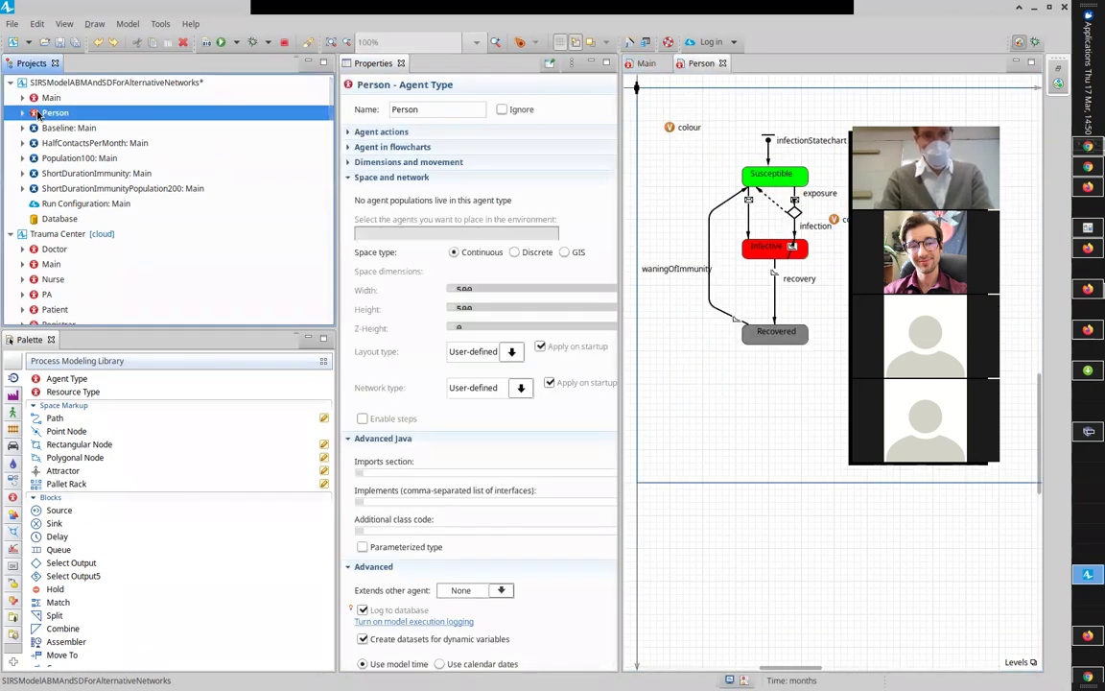
{"action": "double_click", "coordinate": [701, 63]}
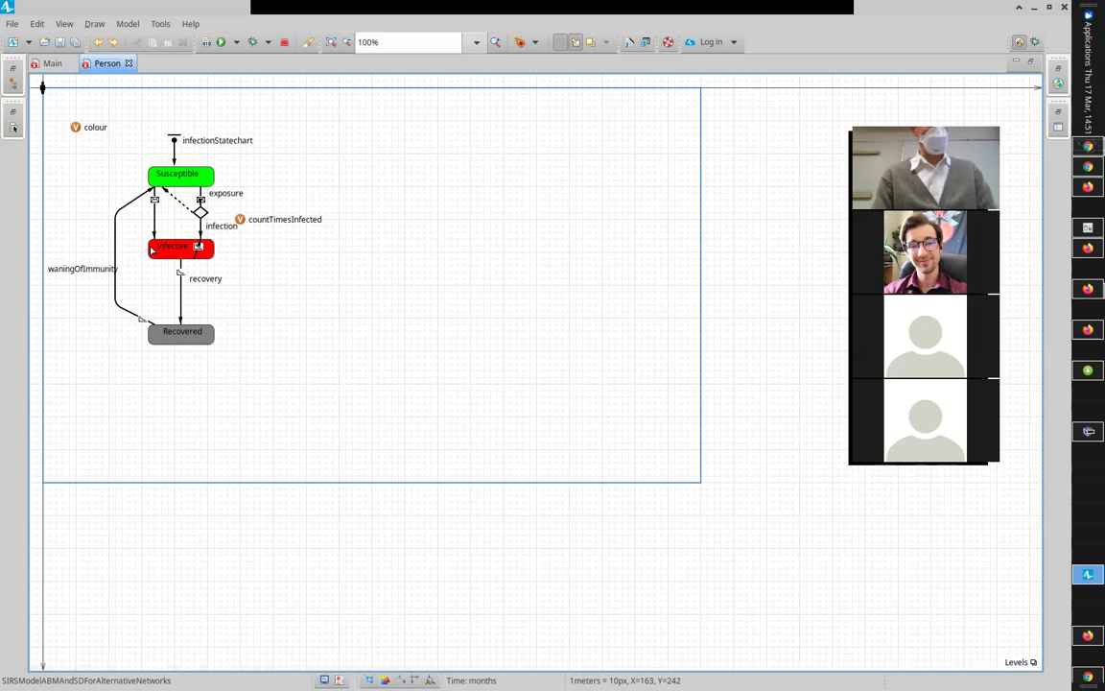
{"action": "double_click", "coordinate": [106, 65]}
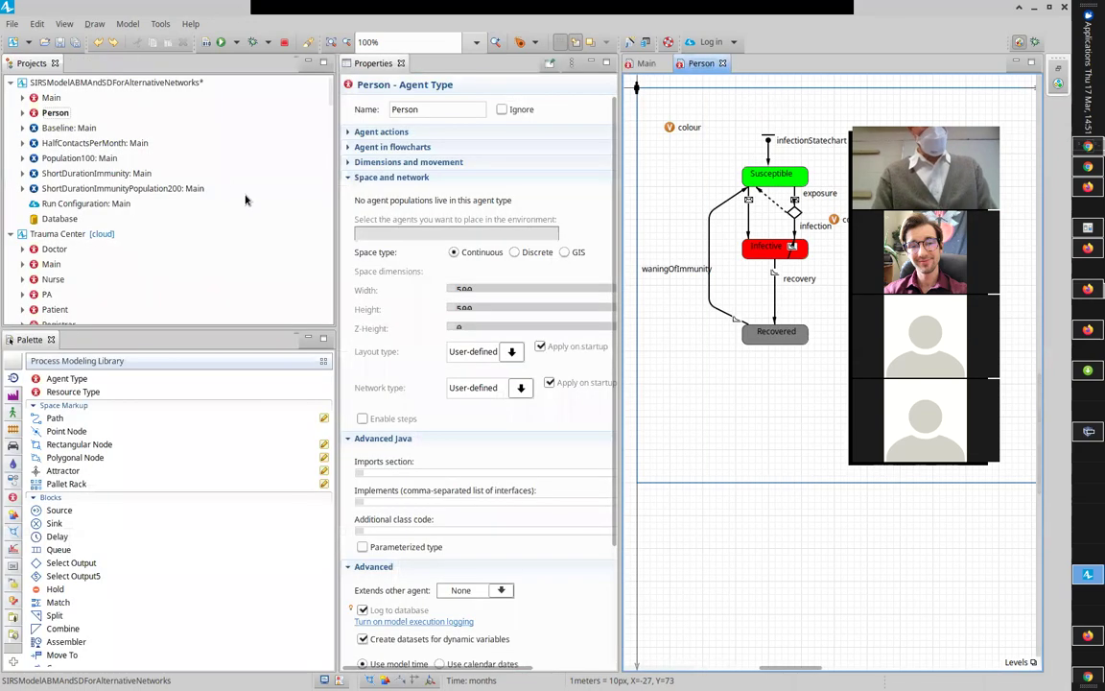
Return to Main's diagram and examine the complete stock-and-flow structure from immigration to Recovered in an enlarged editor
{"action": "left_click", "coordinate": [647, 64]}
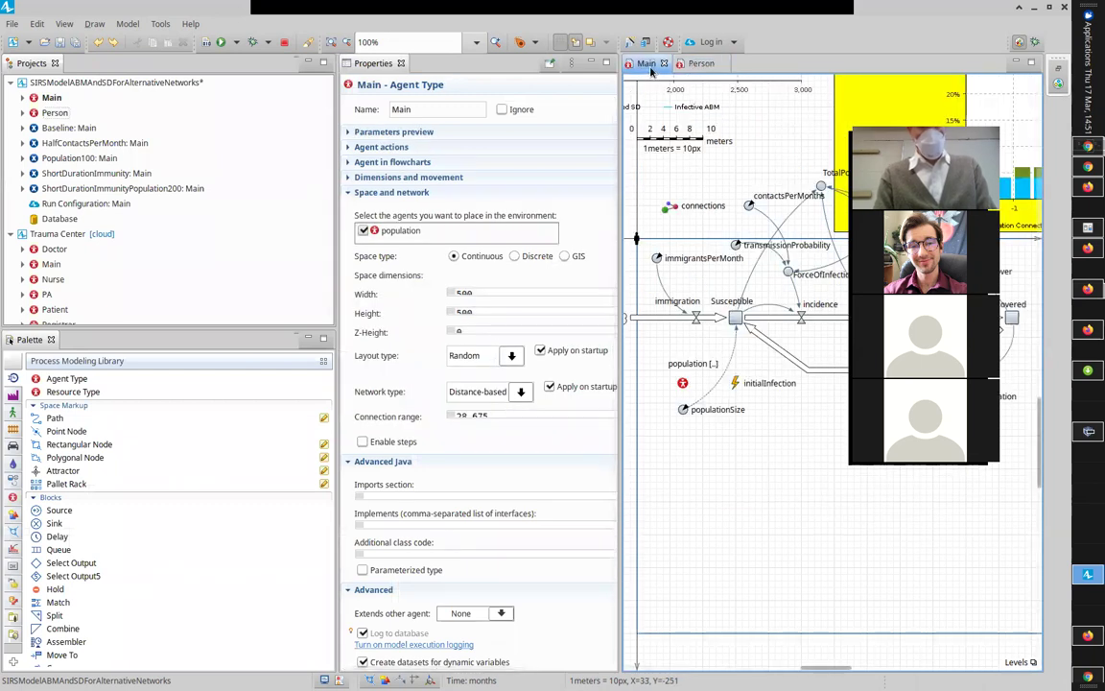
{"action": "double_click", "coordinate": [646, 64]}
{"action": "left_click_drag", "start_coordinate": [566, 665], "coordinate": [480, 665]}
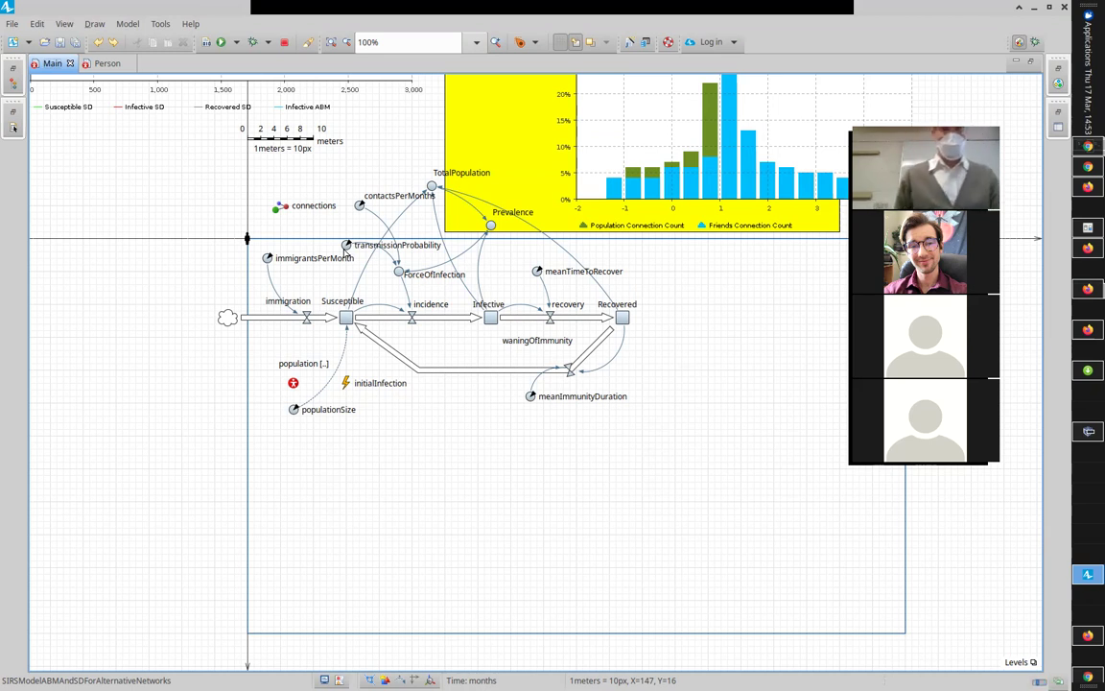
{"action": "left_click", "coordinate": [52, 65]}
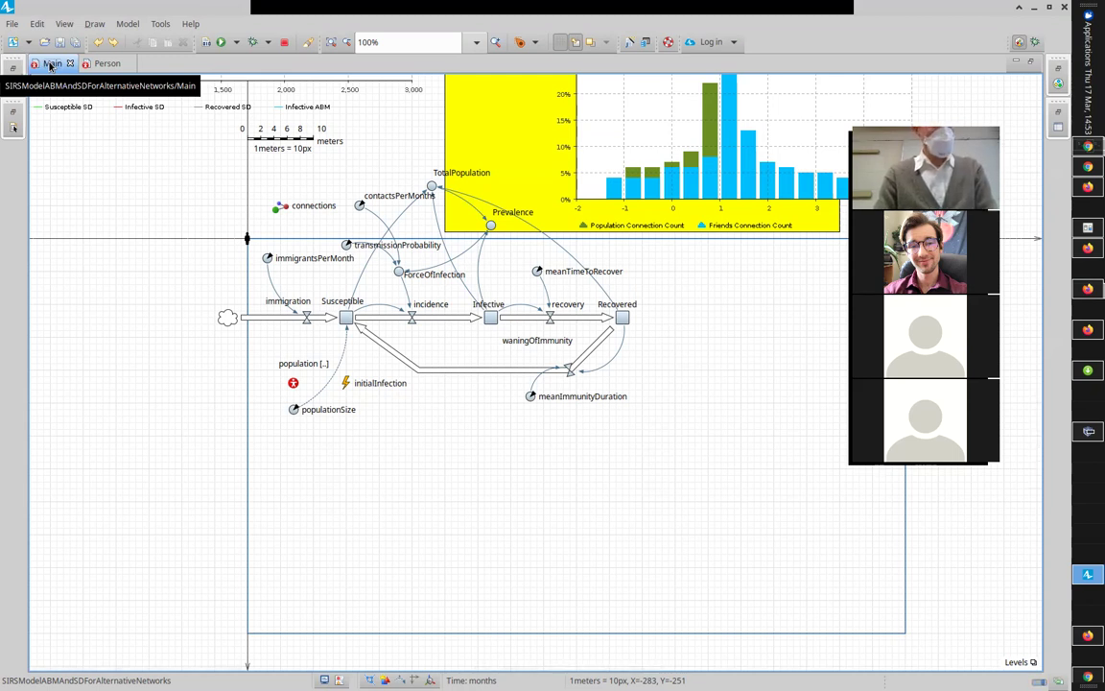
{"action": "double_click", "coordinate": [52, 64]}
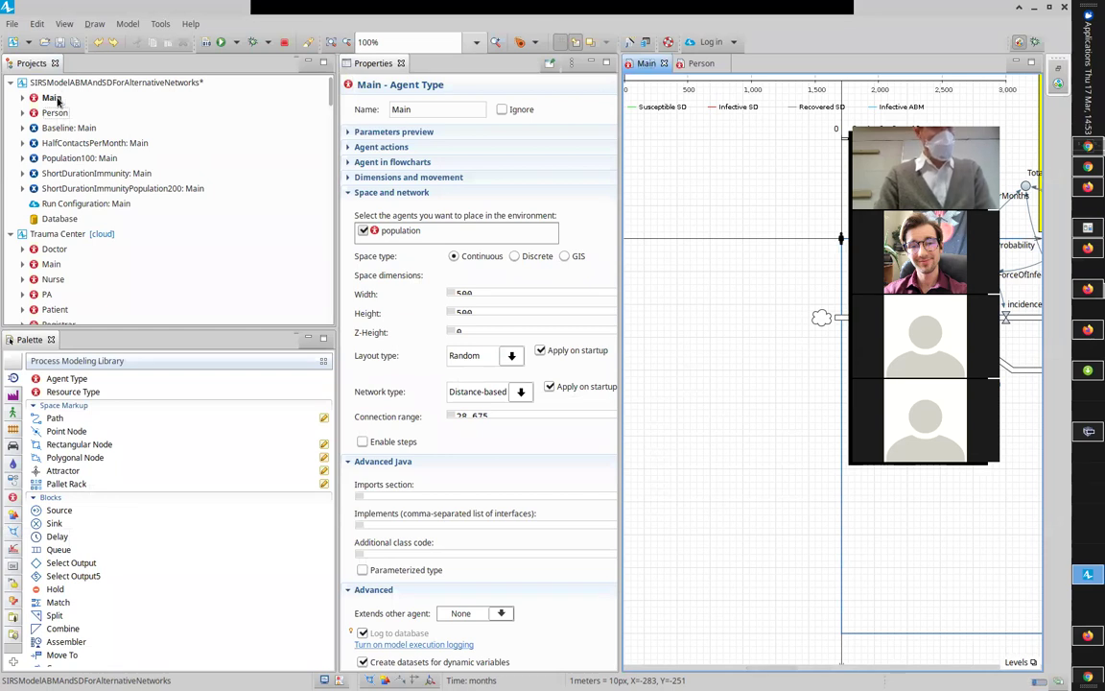
Set the network type of the Main agent type to Random in its Space and network properties
{"action": "left_click", "coordinate": [52, 99]}
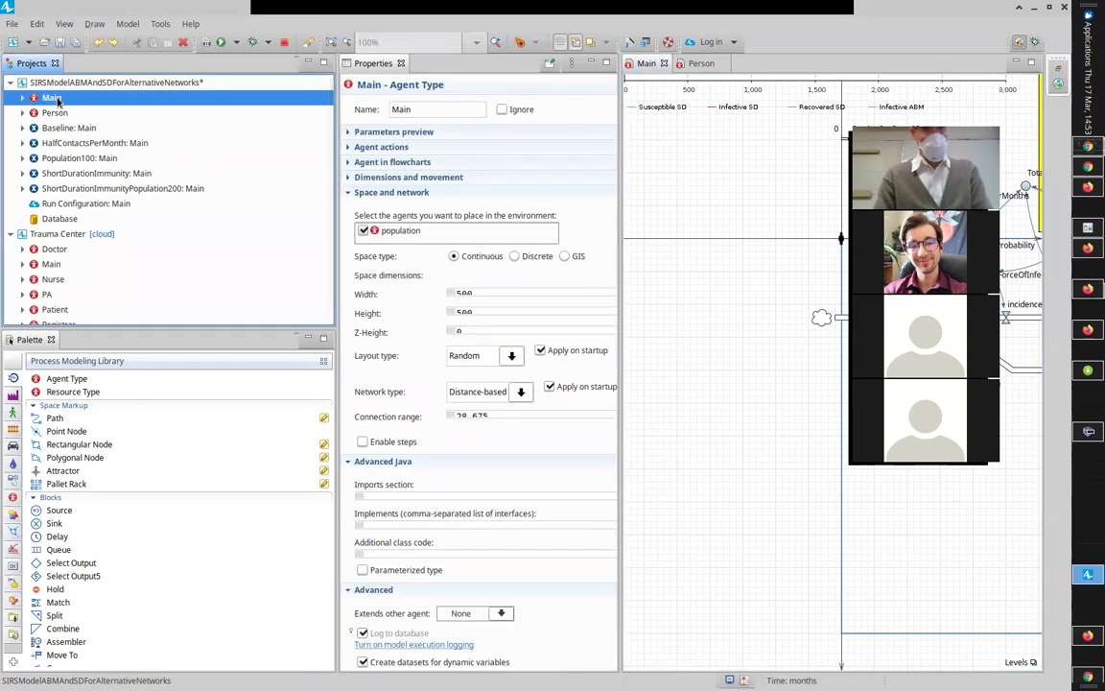
{"action": "double_click", "coordinate": [369, 63]}
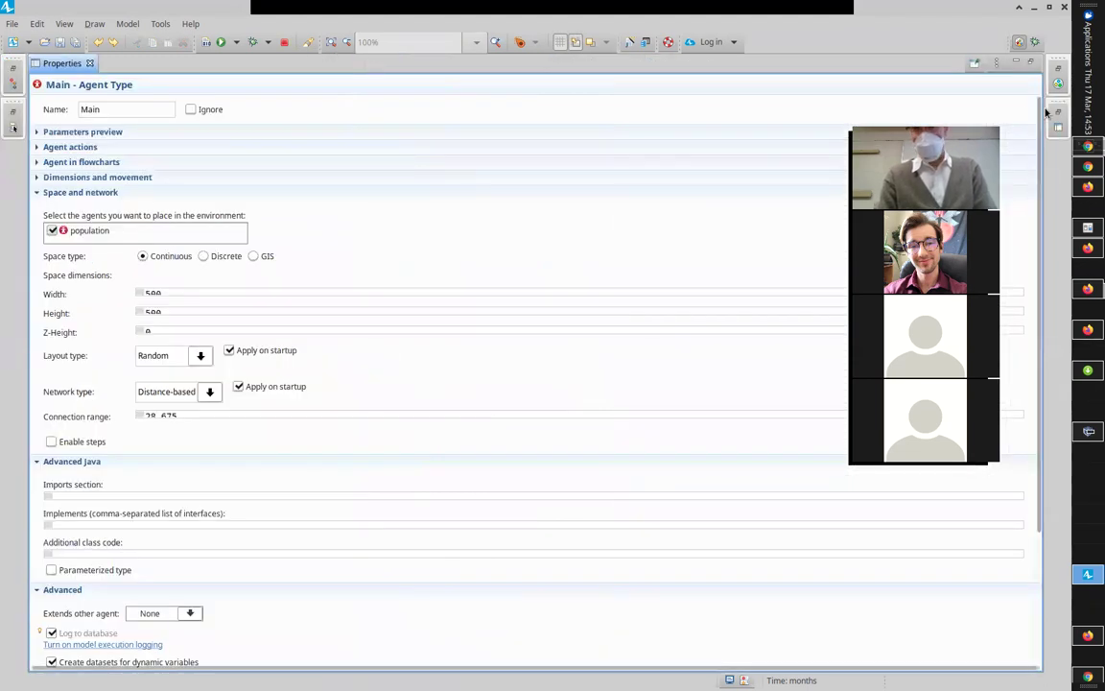
{"action": "left_click_drag", "start_coordinate": [1041, 108], "coordinate": [1031, 134]}
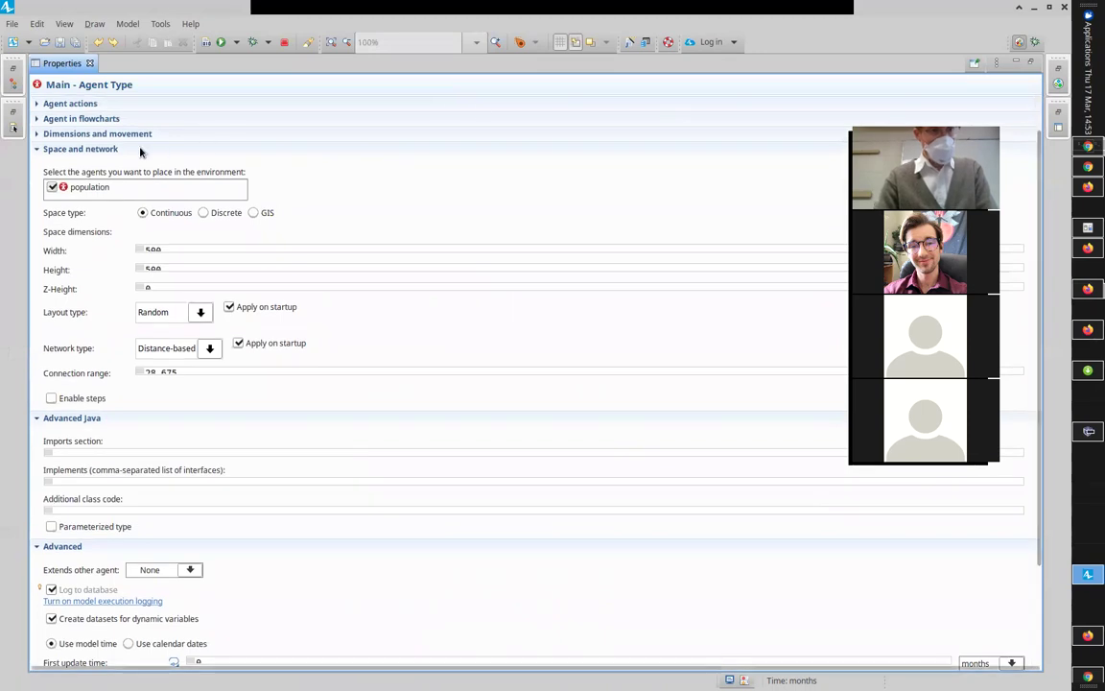
{"action": "left_click", "coordinate": [36, 146]}
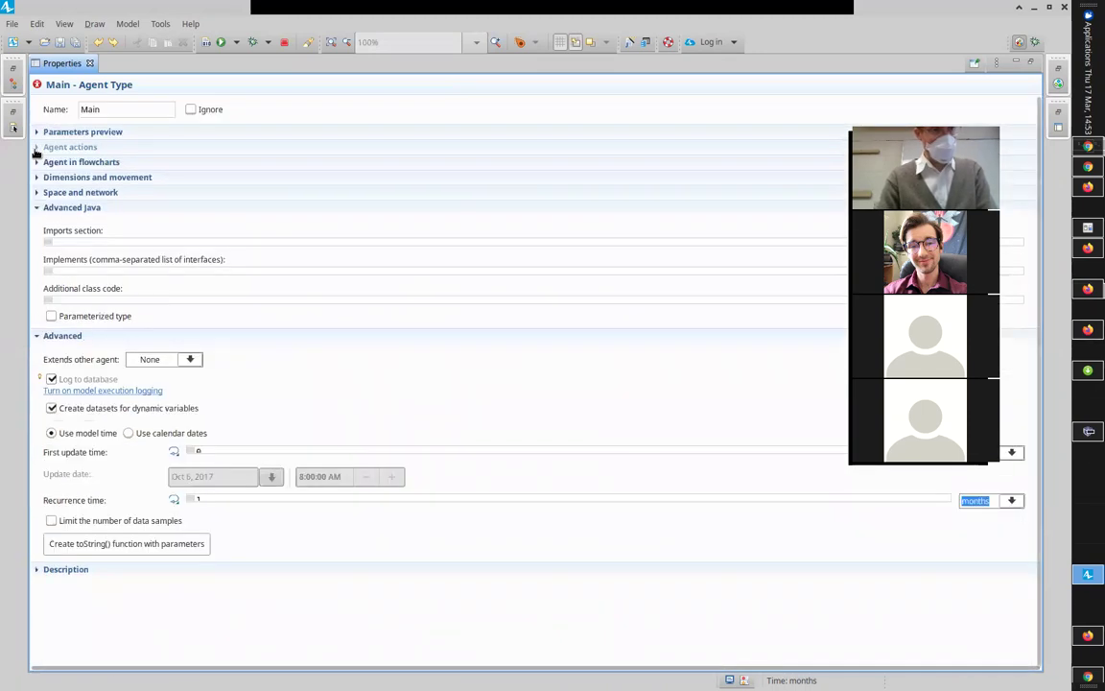
{"action": "left_click", "coordinate": [37, 192]}
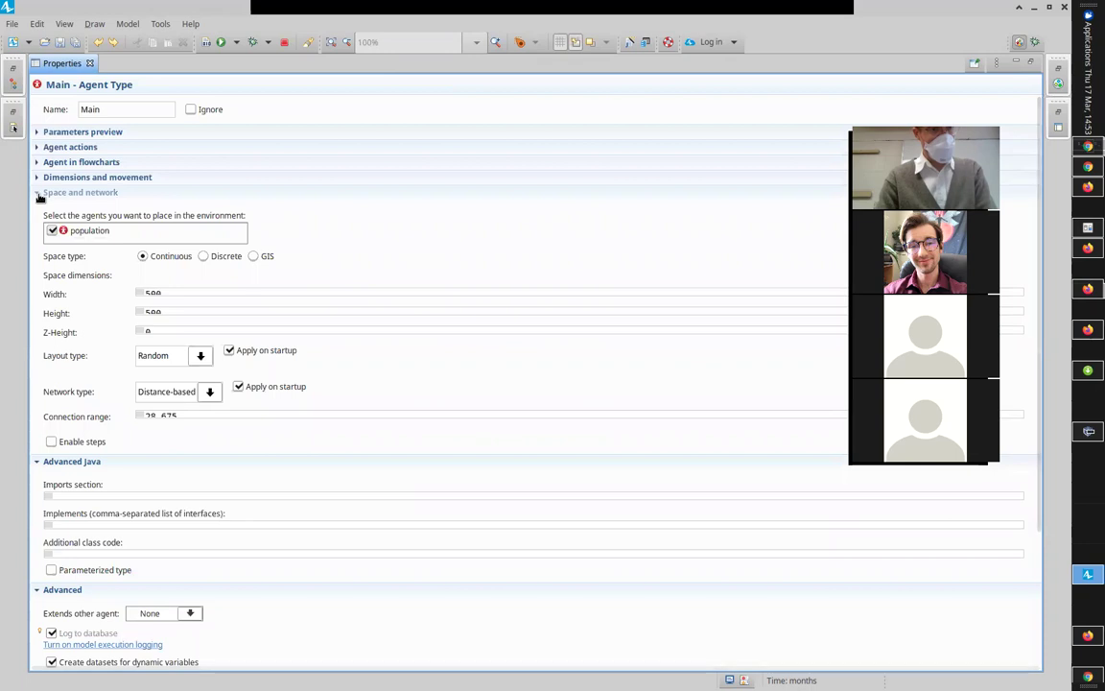
{"action": "left_click", "coordinate": [37, 193]}
{"action": "left_click", "coordinate": [38, 194]}
{"action": "left_click", "coordinate": [38, 193]}
{"action": "left_click", "coordinate": [37, 193]}
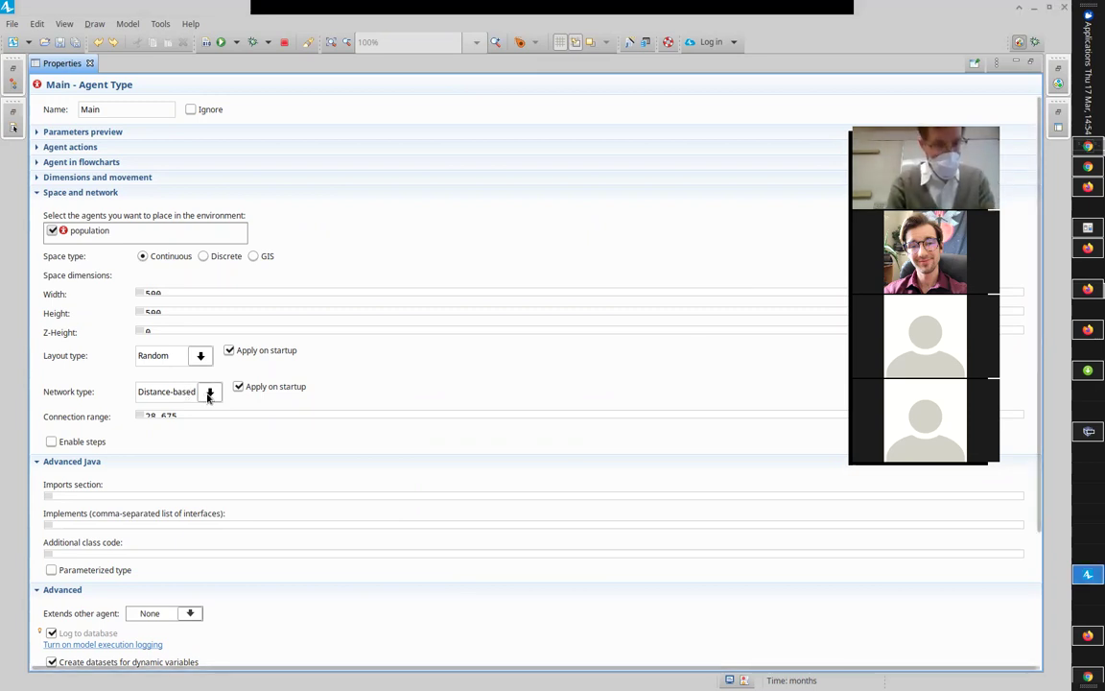
{"action": "left_click", "coordinate": [209, 393]}
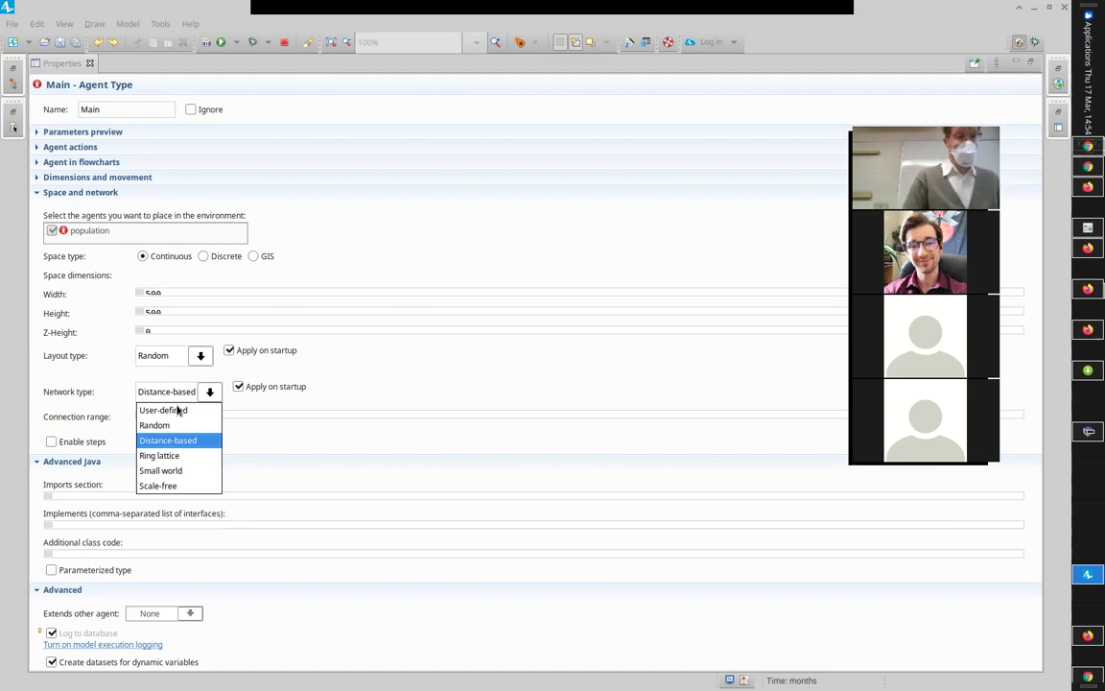
{"action": "left_click", "coordinate": [158, 425]}
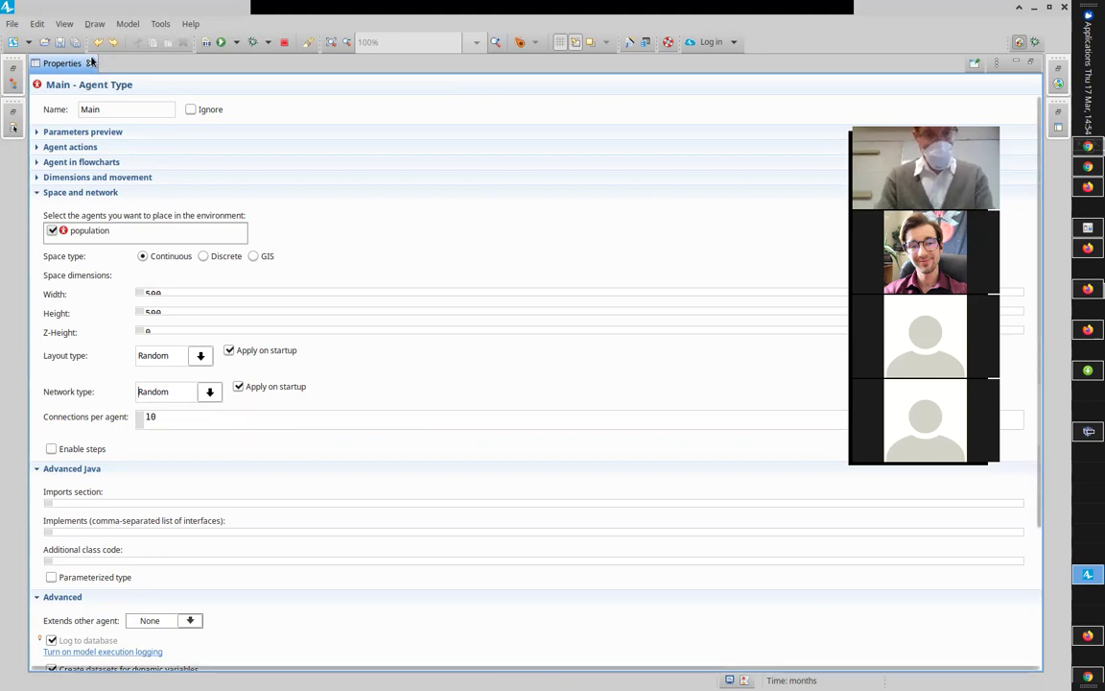
{"action": "key", "text": "alt+Tab"}
{"action": "key", "text": "alt+Tab"}
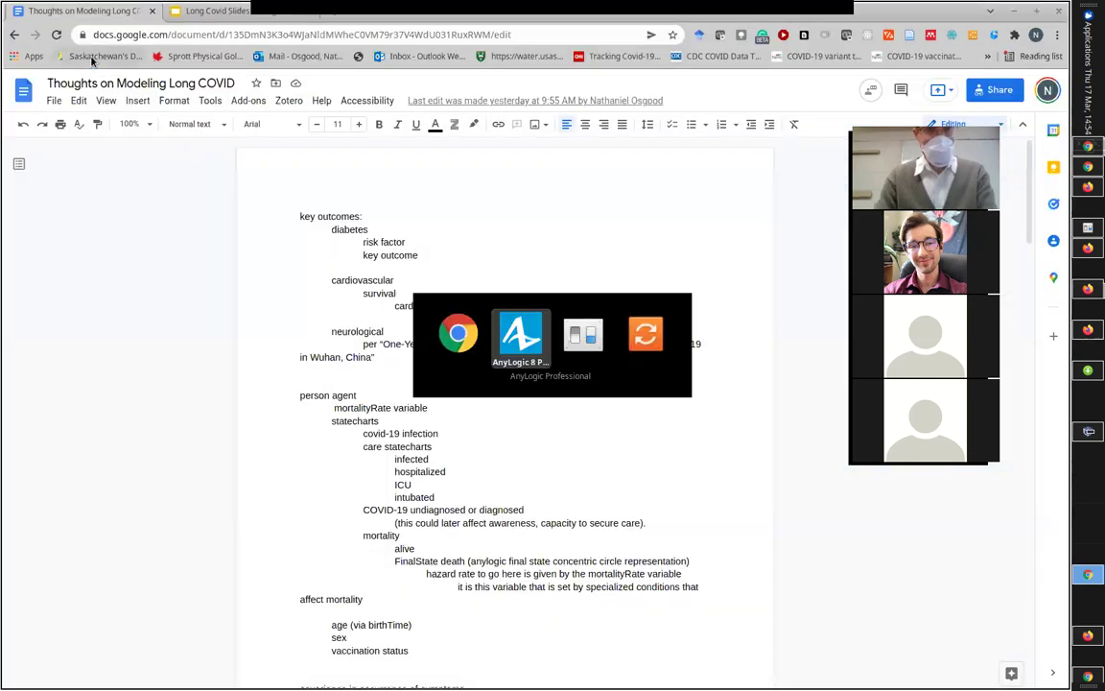
{"action": "key", "text": "alt+Tab"}
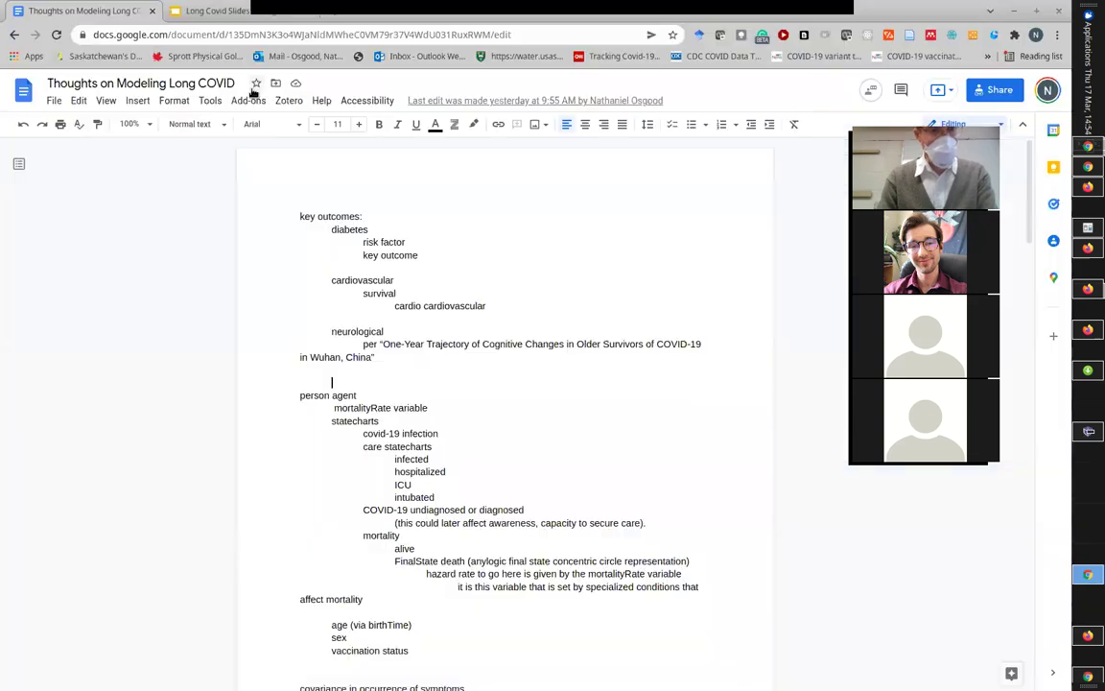
{"action": "key", "text": "alt+Tab"}
{"action": "key", "text": "alt+Tab"}
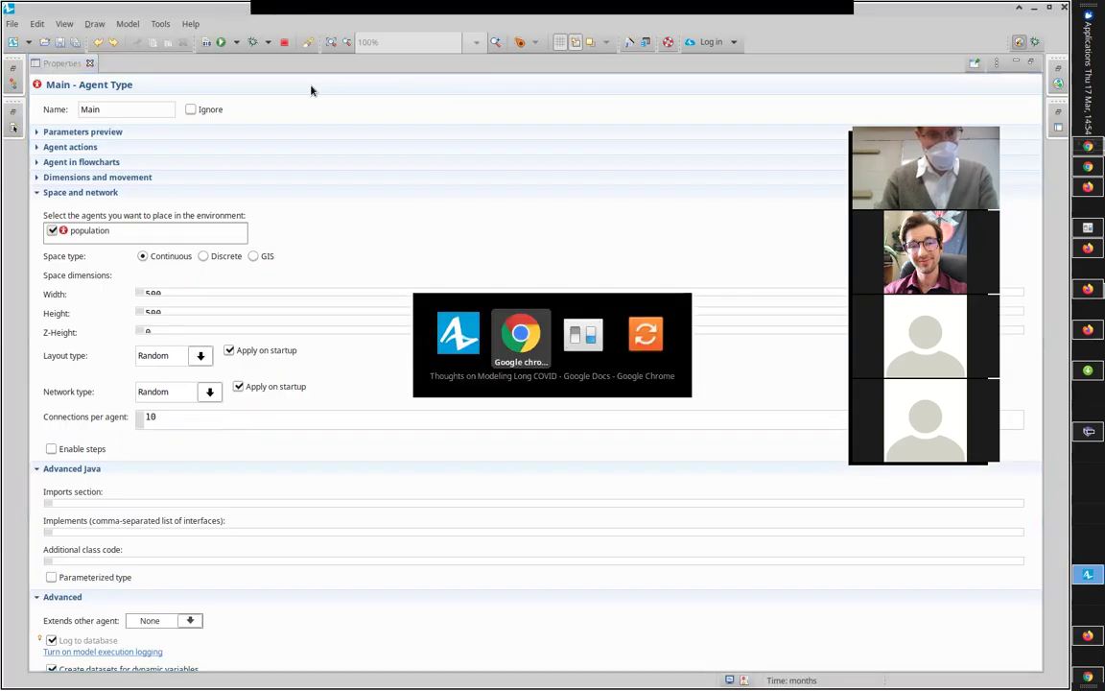
{"action": "key", "text": "alt+Tab"}
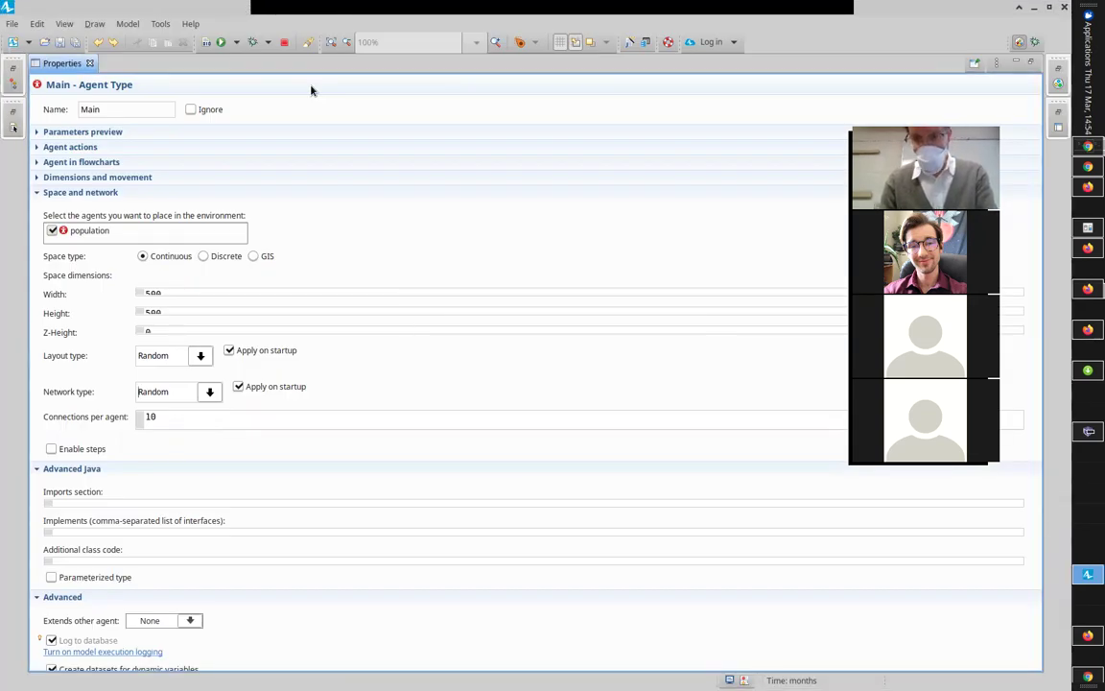
{"action": "key", "text": "alt+Tab"}
{"action": "key", "text": "alt+Tab"}
{"action": "key", "text": "alt+Tab"}
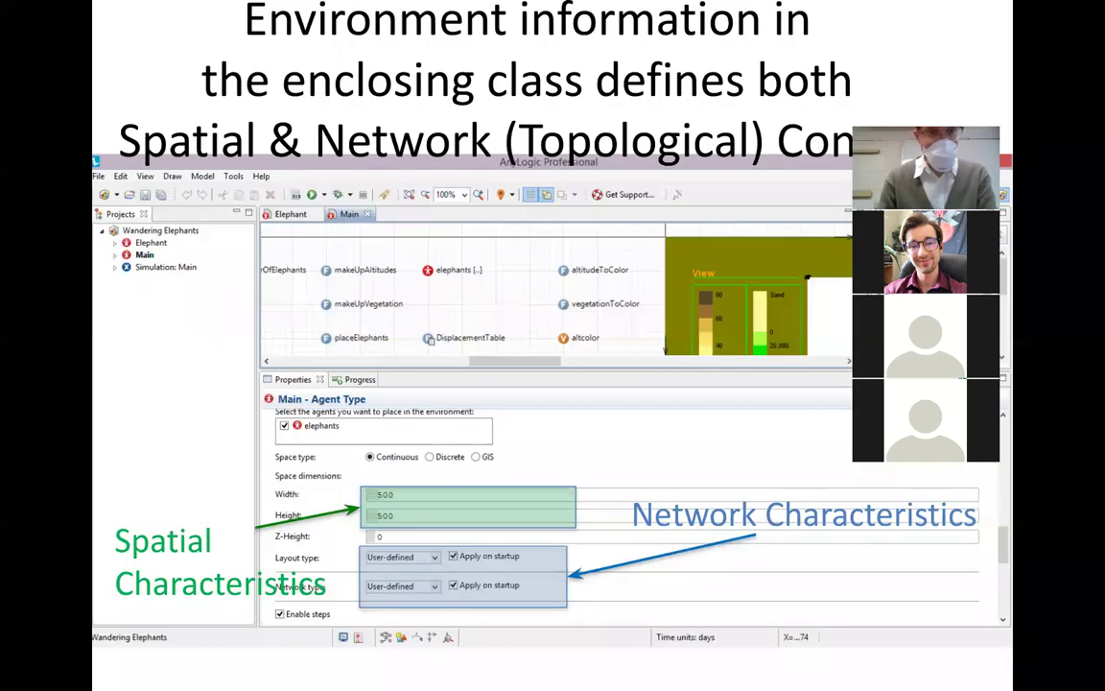
{"action": "key", "text": "Right"}
{"action": "key", "text": "Right"}
{"action": "key", "text": "Right"}
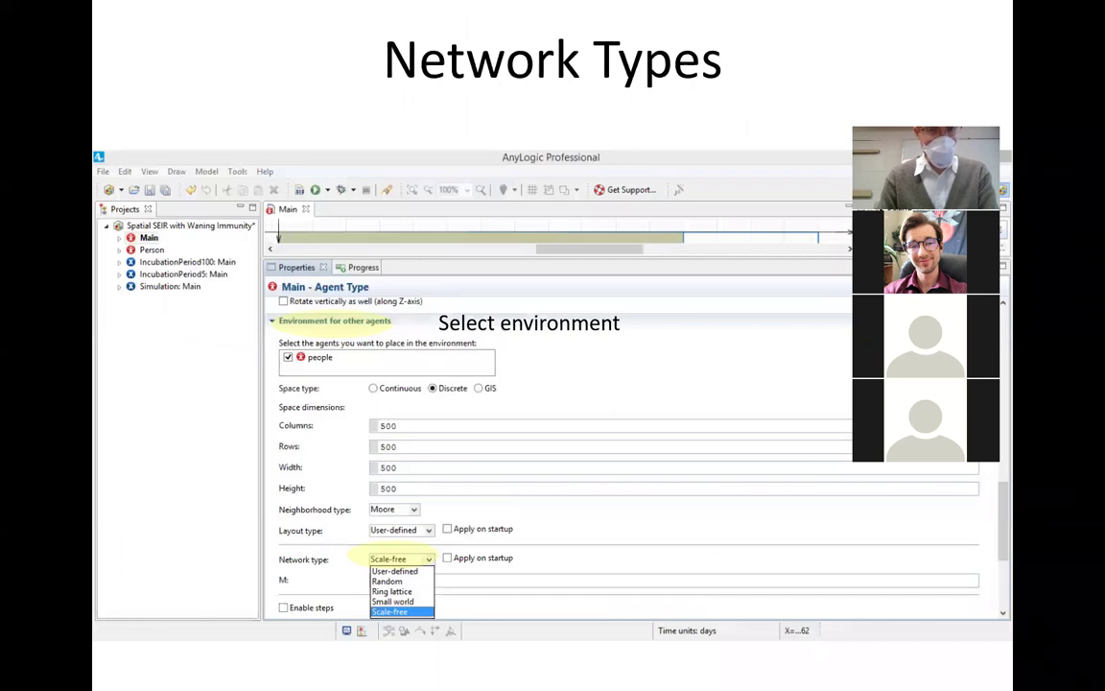
{"action": "key", "text": "Right"}
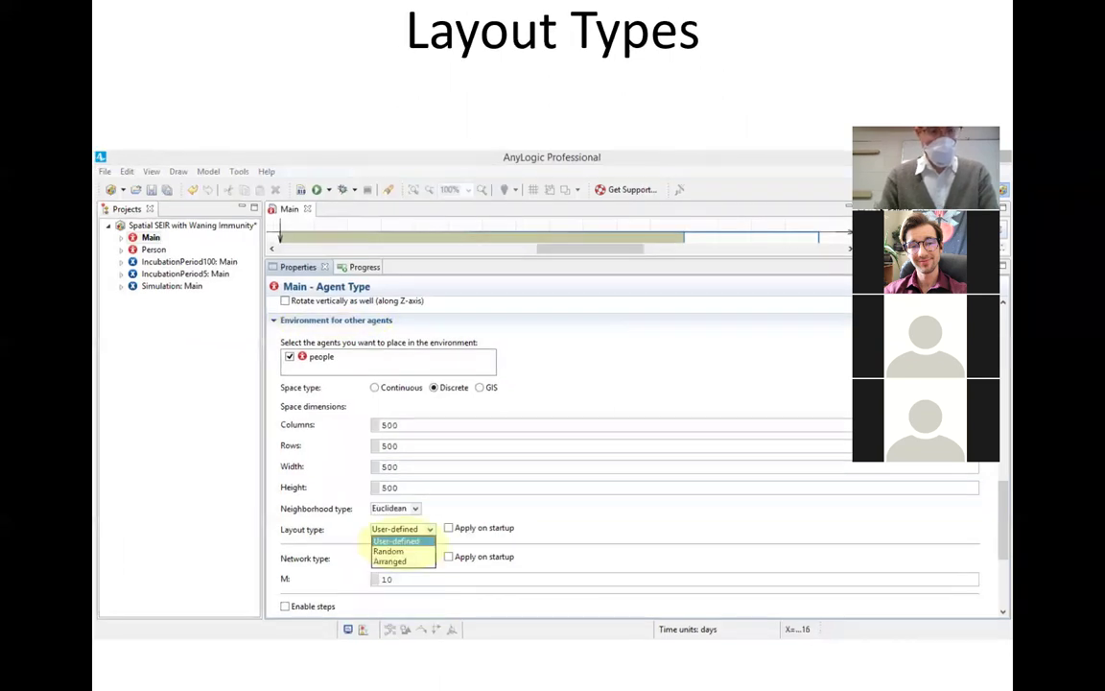
{"action": "key", "text": "Right"}
{"action": "key", "text": "Right"}
{"action": "key", "text": "Left"}
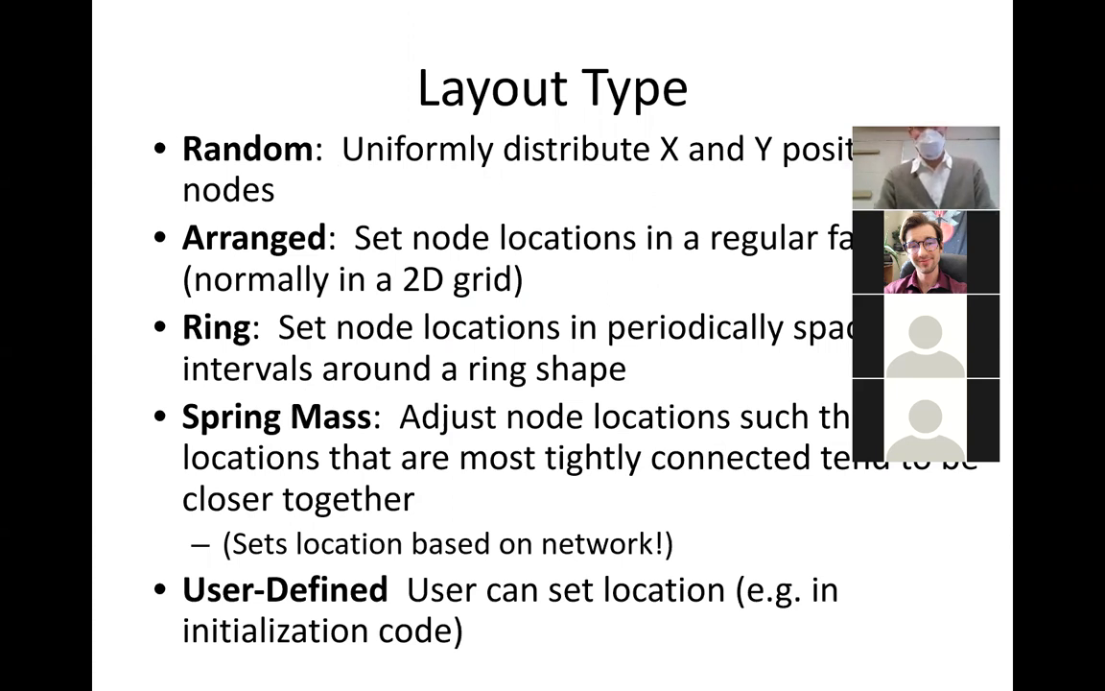
{"action": "key", "text": "Right"}
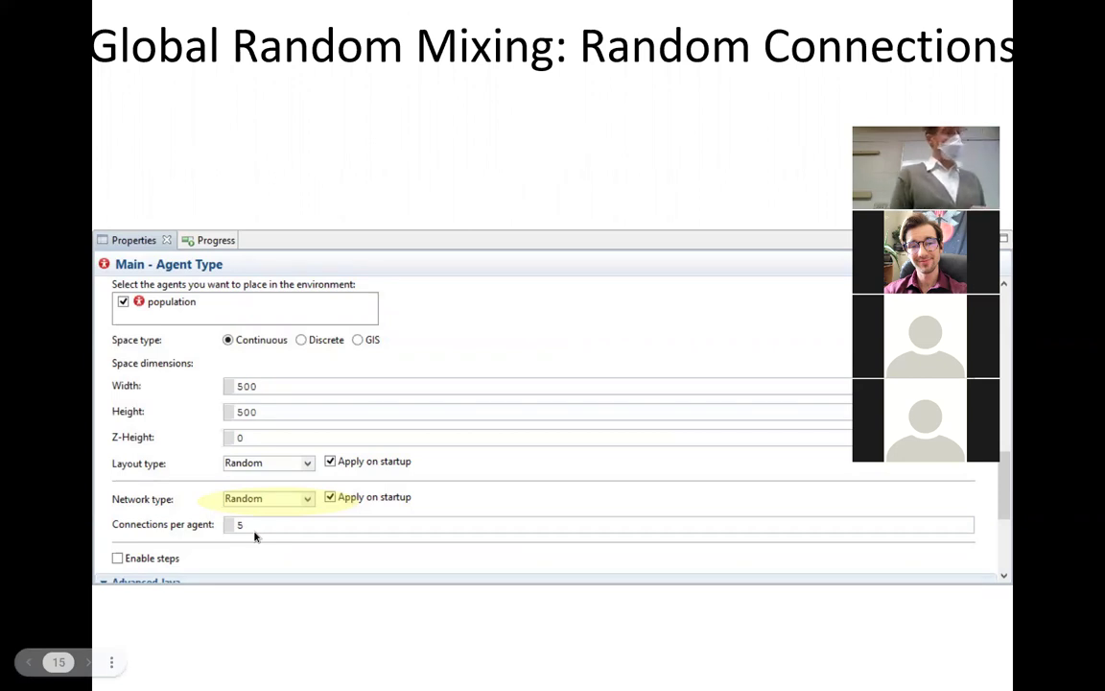
{"action": "key", "text": "Right"}
{"action": "key", "text": "Left"}
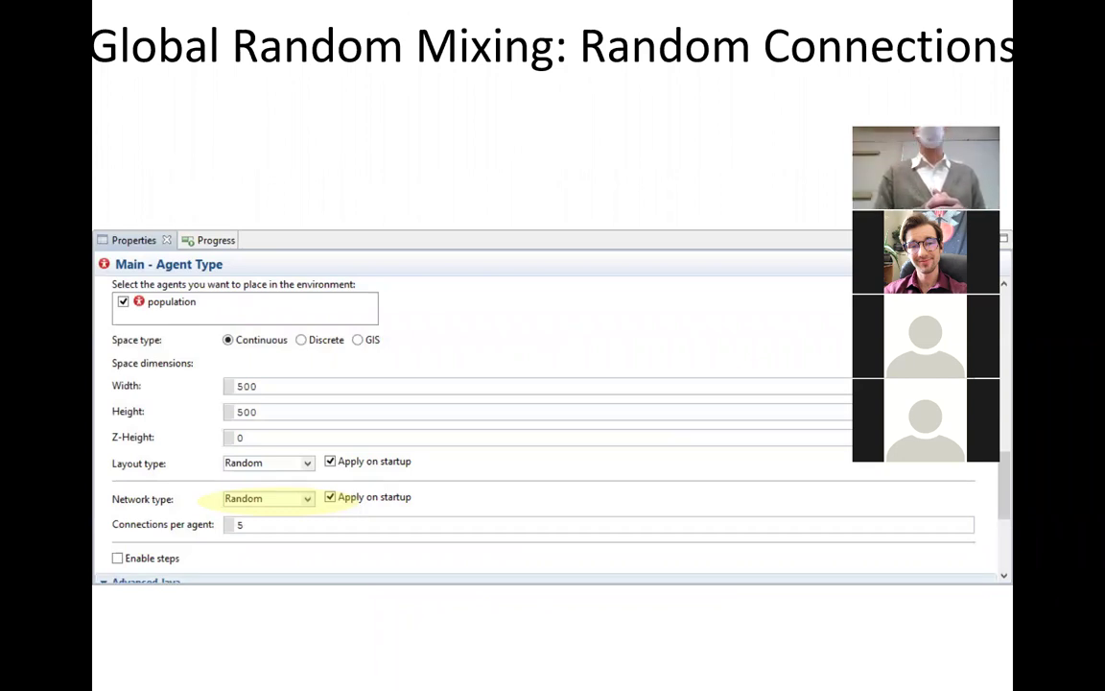
{"action": "key", "text": "alt+Tab"}
{"action": "key", "text": "alt+Tab"}
{"action": "key", "text": "alt+Tab"}
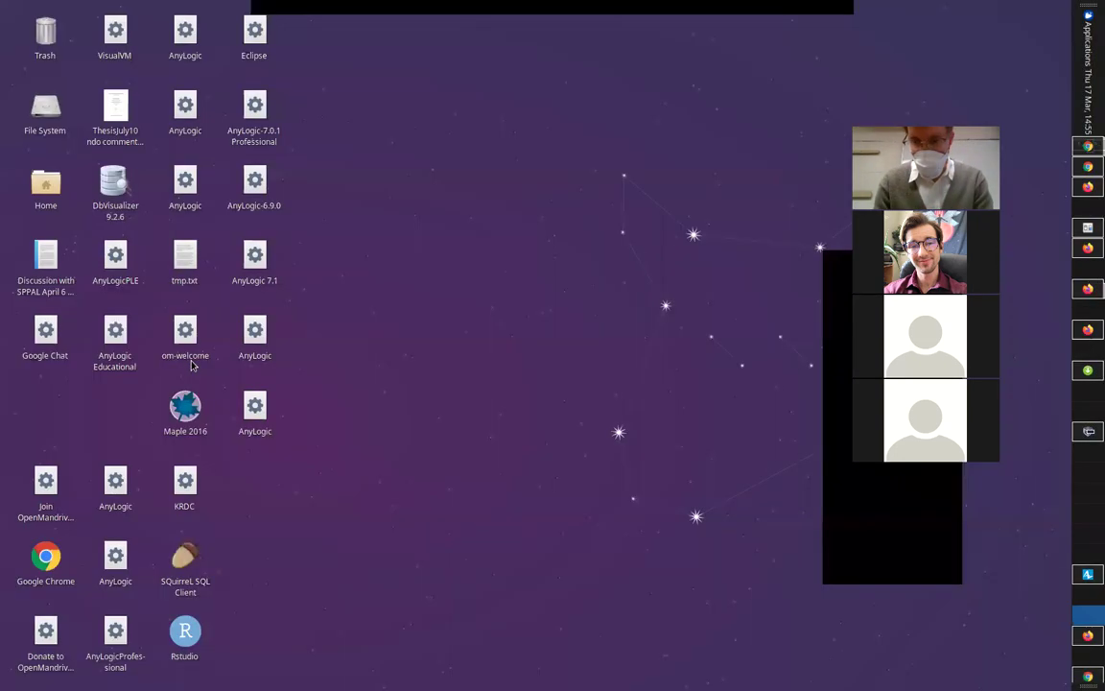
{"action": "key", "text": "alt+Tab"}
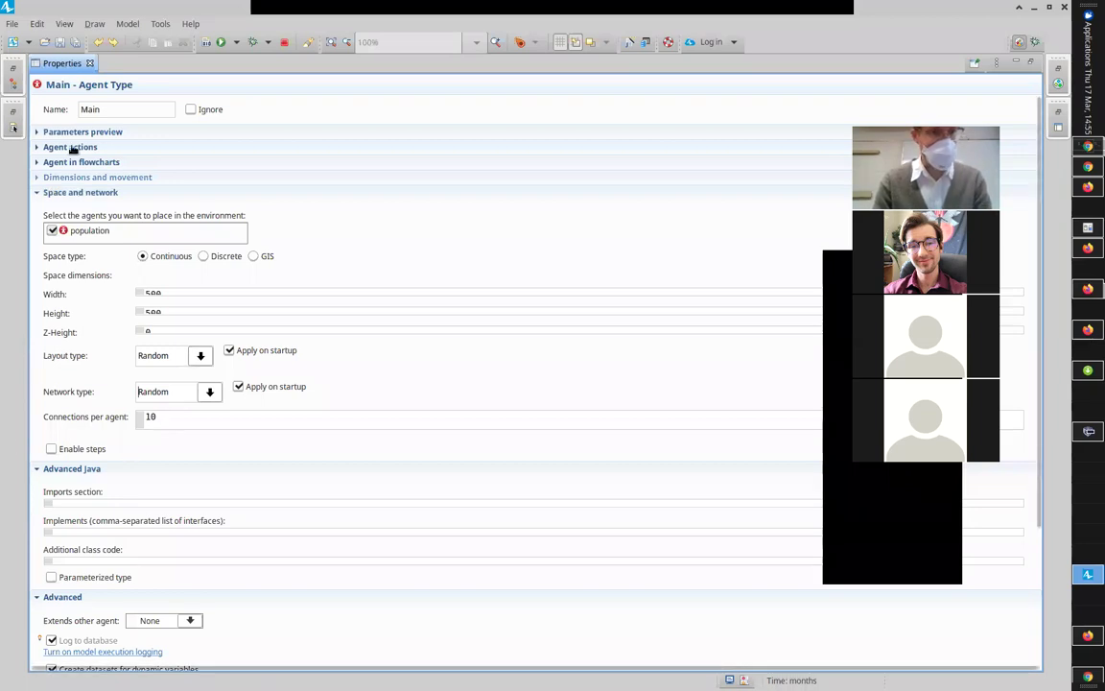
Restore the enlarged Properties view to its normal size and select Main's Connections per agent value
{"action": "left_click", "coordinate": [65, 64]}
{"action": "double_click", "coordinate": [64, 64]}
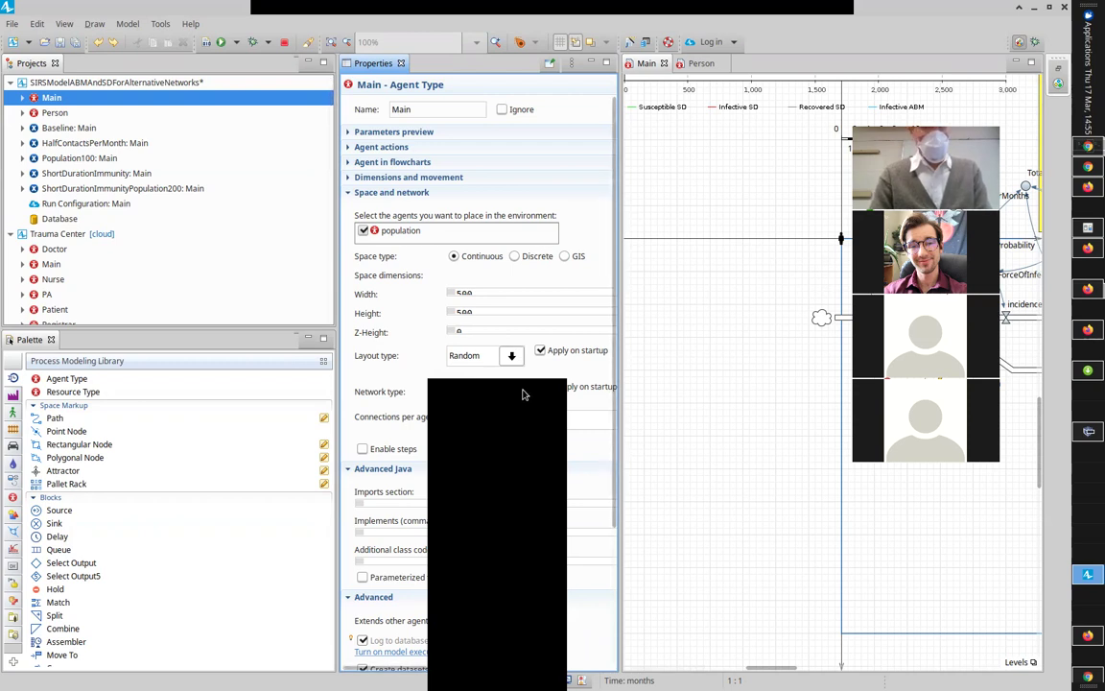
{"action": "double_click", "coordinate": [465, 416]}
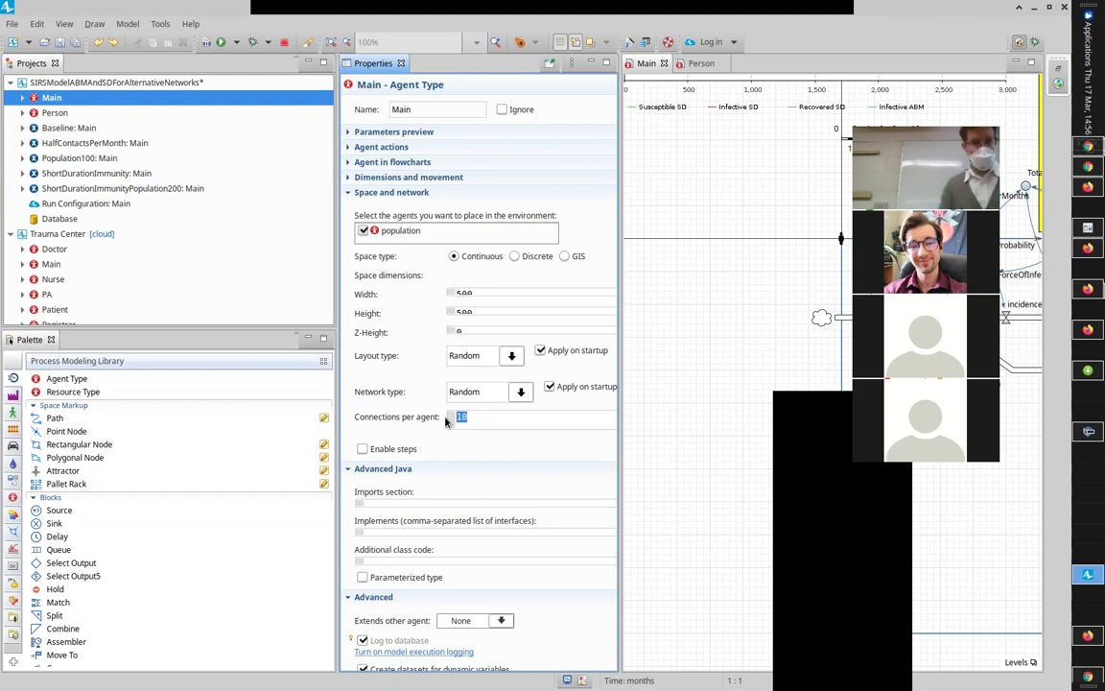
Run the Baseline experiment, start its simulation, and pause it shortly after the agent network is drawn
{"action": "right_click", "coordinate": [64, 129]}
{"action": "left_click", "coordinate": [99, 321]}
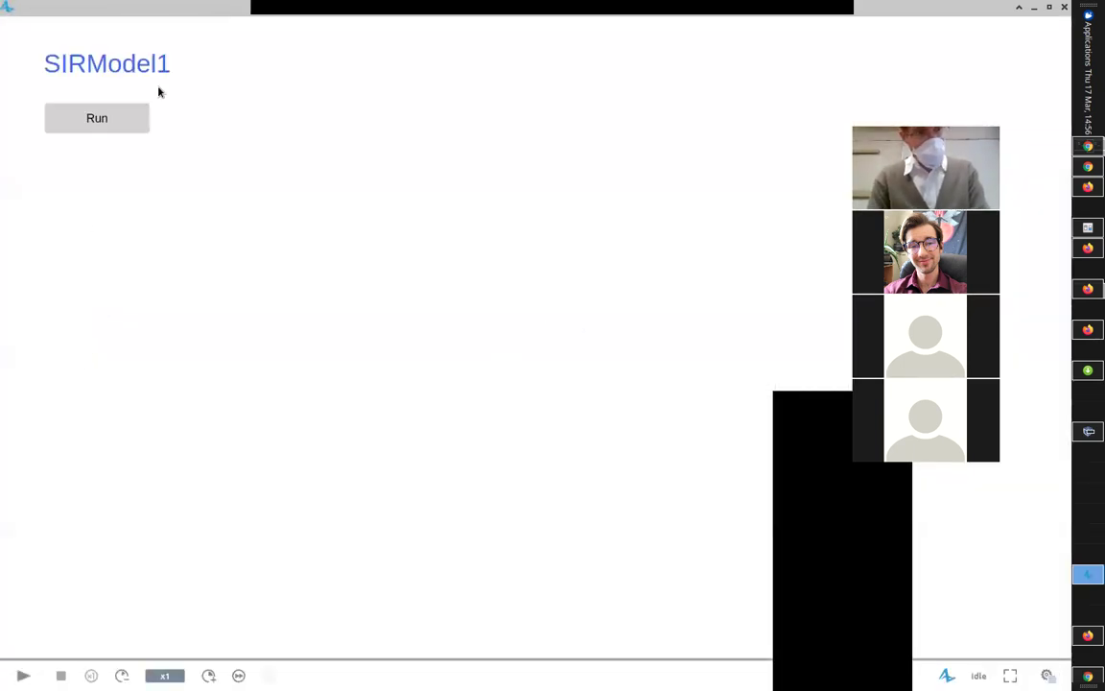
{"action": "left_click", "coordinate": [127, 100]}
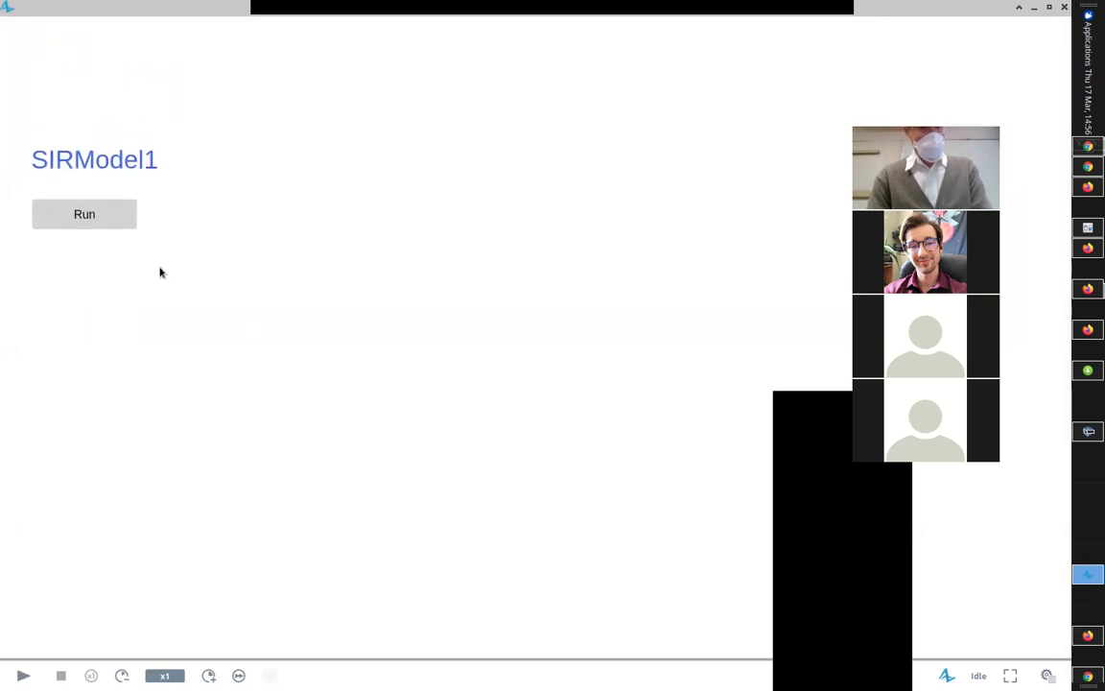
{"action": "left_click", "coordinate": [120, 224]}
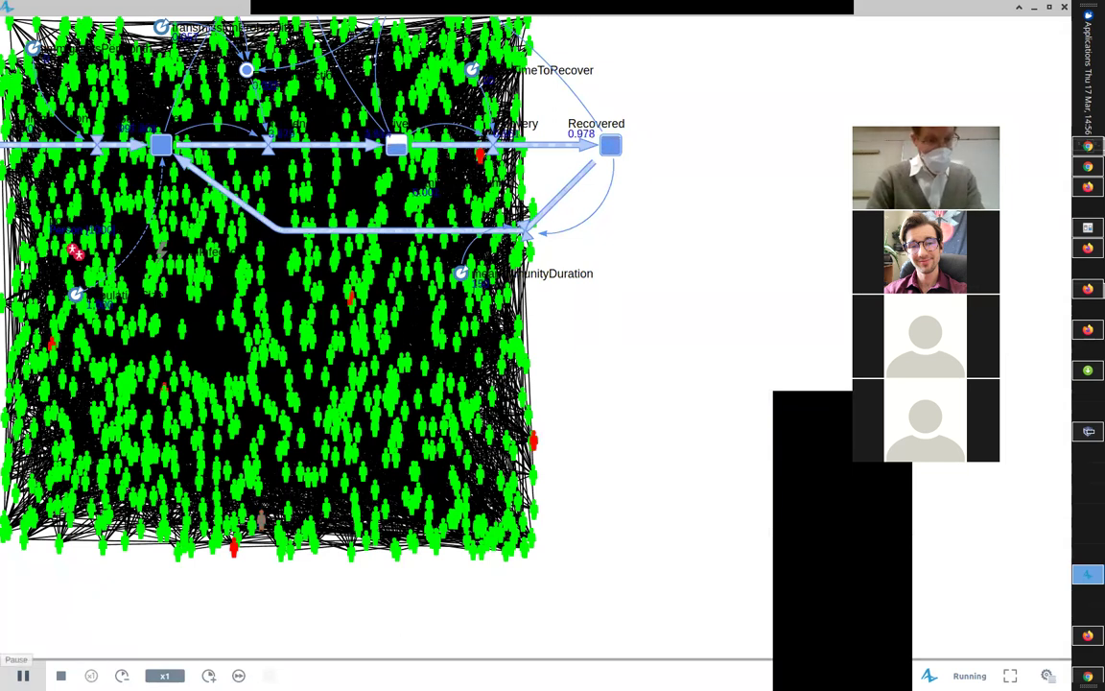
{"action": "left_click", "coordinate": [23, 675]}
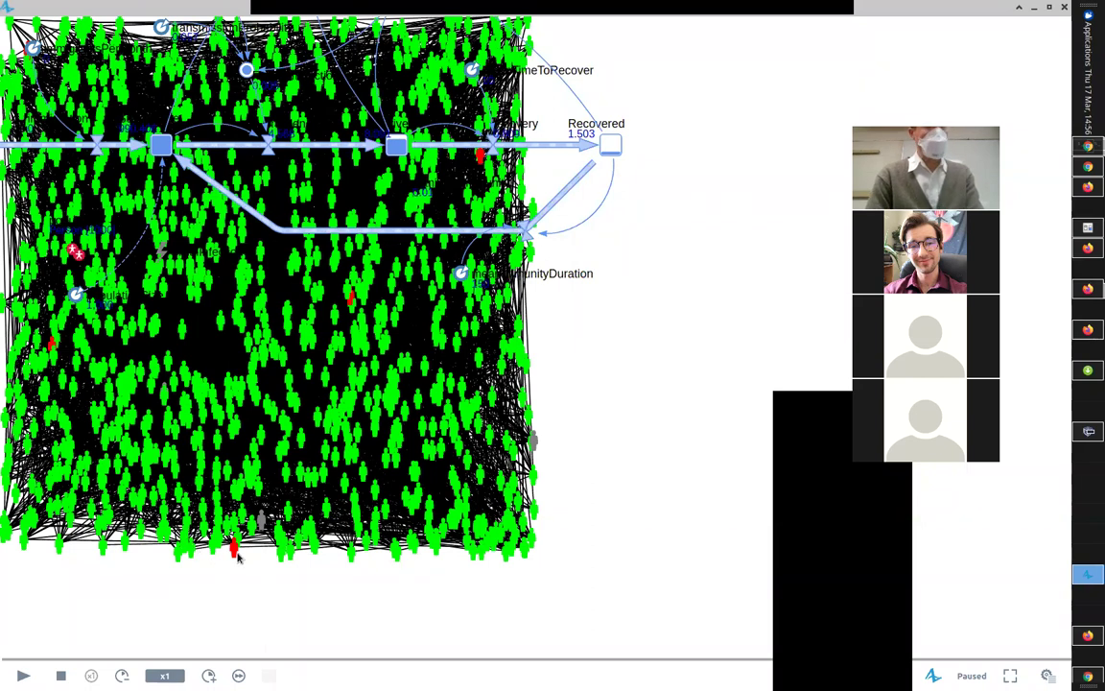
Resume the simulation and examine the agent network, the connection count histogram, and the time plot's Infective SD series
{"action": "left_click_drag", "start_coordinate": [431, 101], "coordinate": [530, 114]}
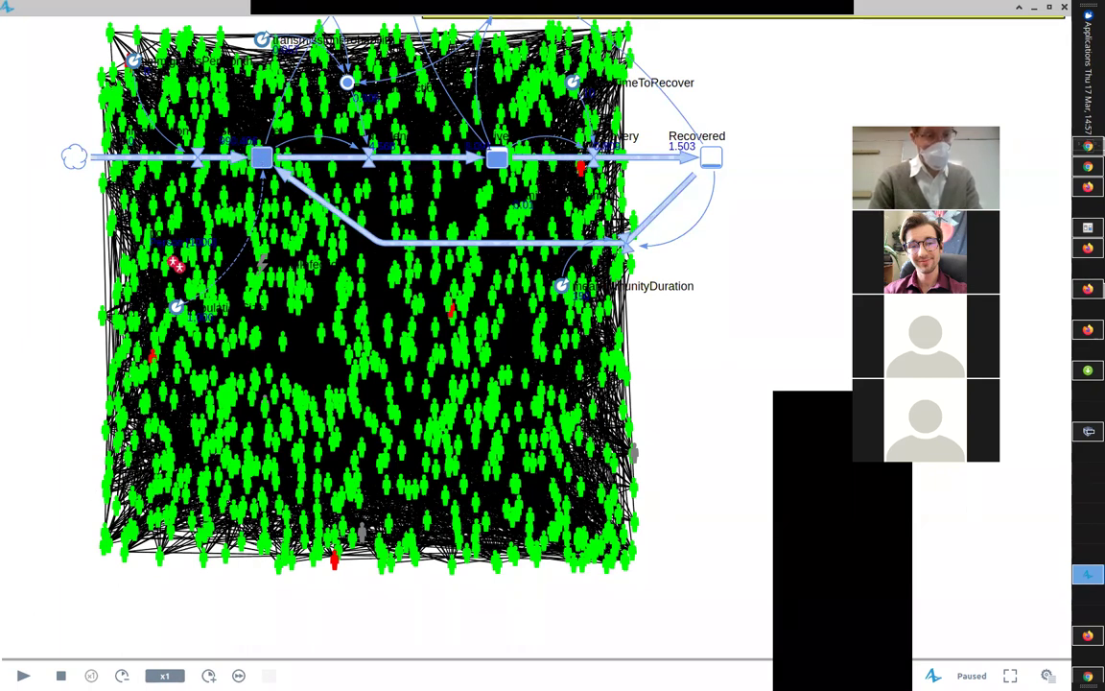
{"action": "left_click", "coordinate": [23, 675]}
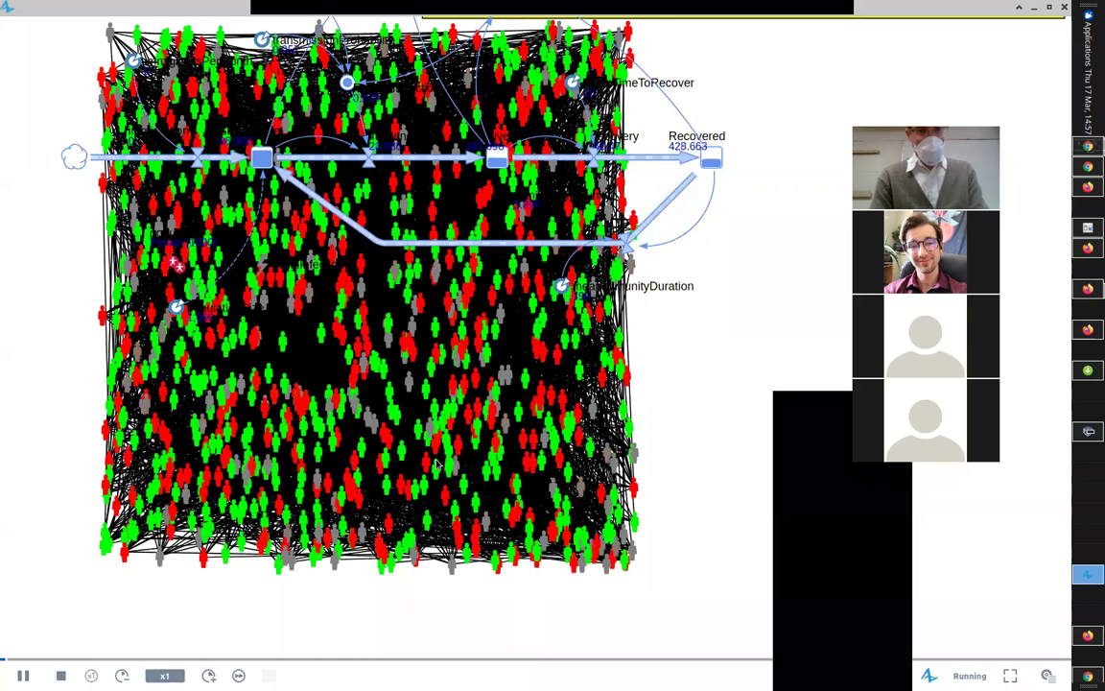
{"action": "scroll", "coordinate": [494, 321], "scroll_direction": "up", "scroll_amount": 2}
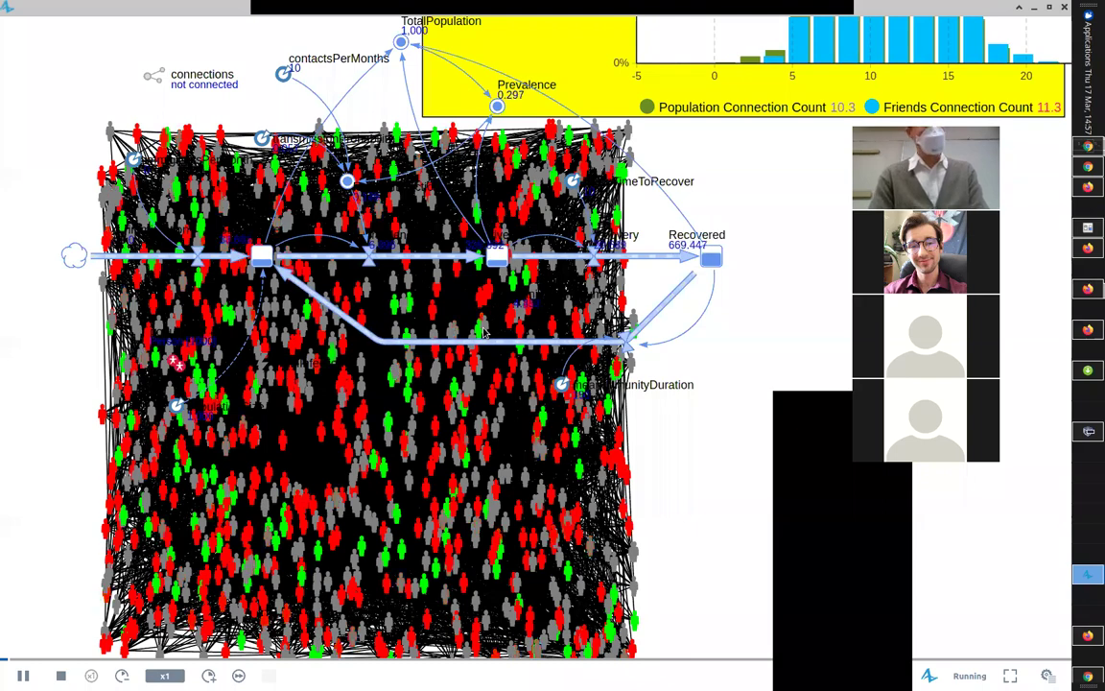
{"action": "scroll", "coordinate": [462, 396], "scroll_direction": "up", "scroll_amount": 8}
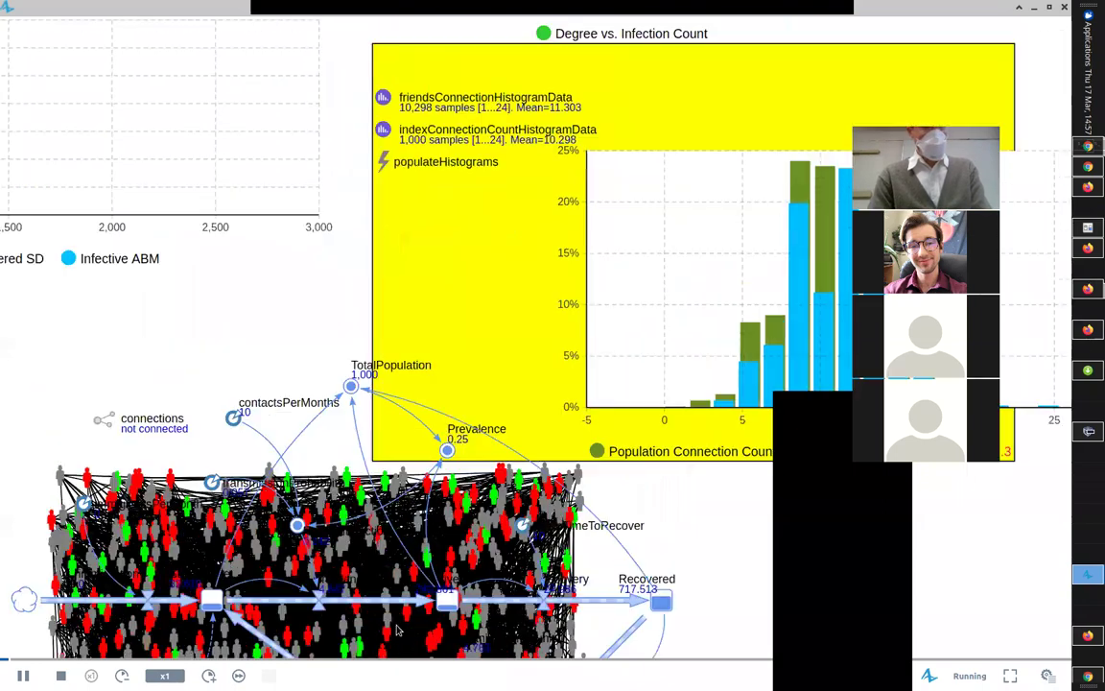
{"action": "left_click_drag", "start_coordinate": [293, 410], "coordinate": [578, 410]}
{"action": "scroll", "coordinate": [557, 387], "scroll_direction": "left", "scroll_amount": 5}
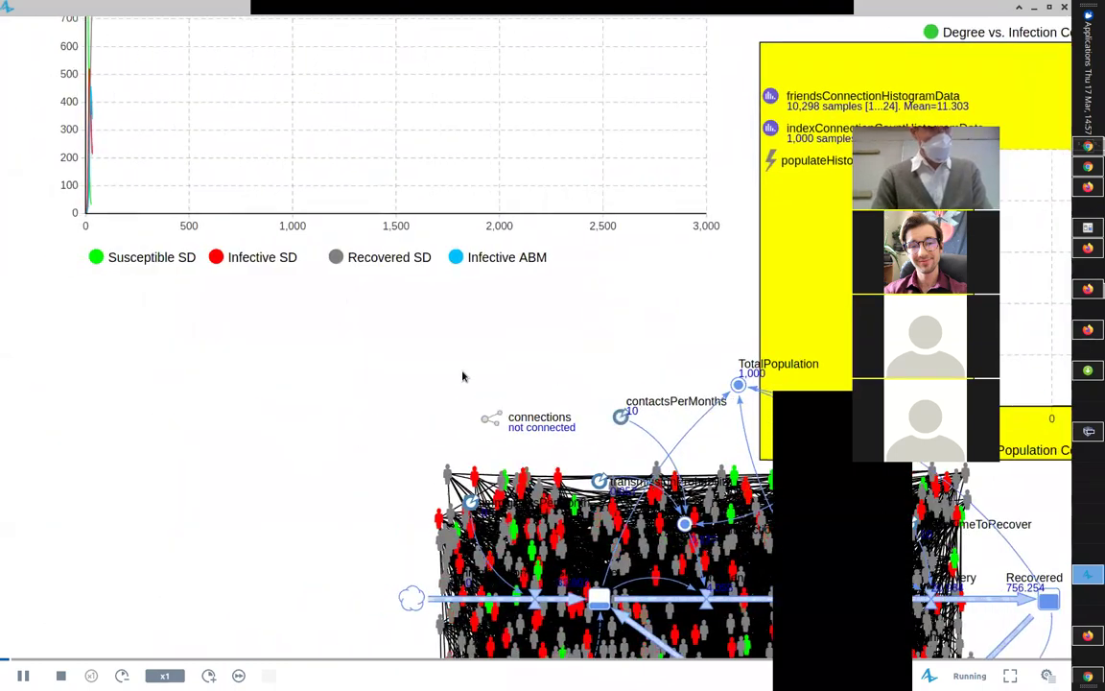
{"action": "scroll", "coordinate": [526, 385], "scroll_direction": "up", "scroll_amount": 2}
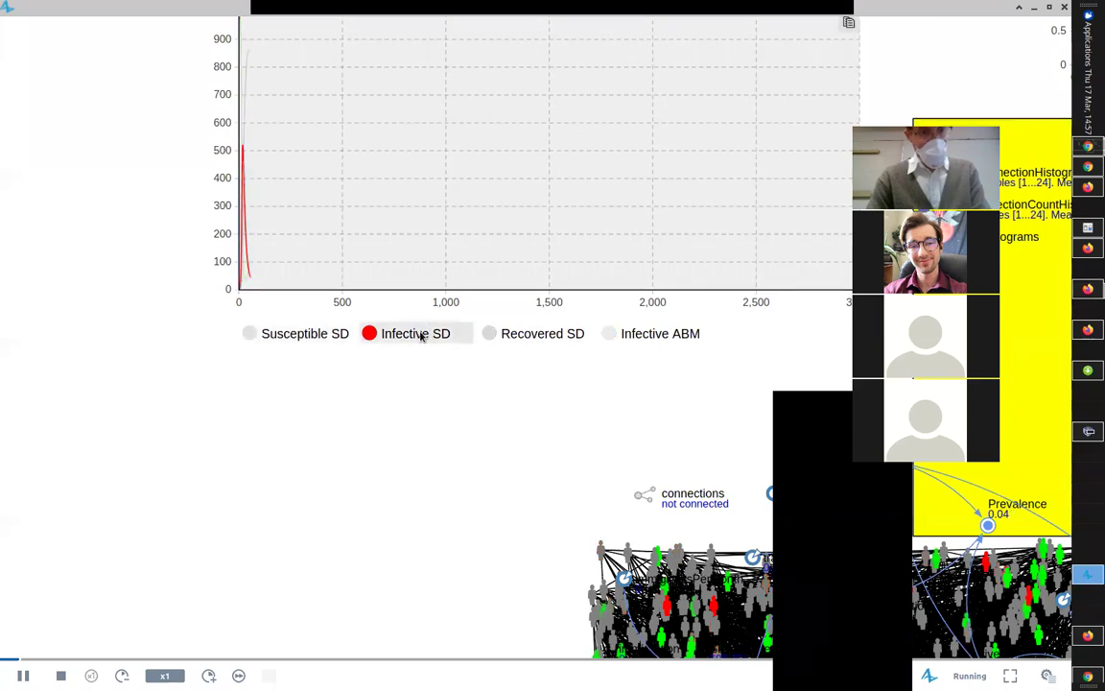
{"action": "left_click_drag", "start_coordinate": [592, 474], "coordinate": [359, 356]}
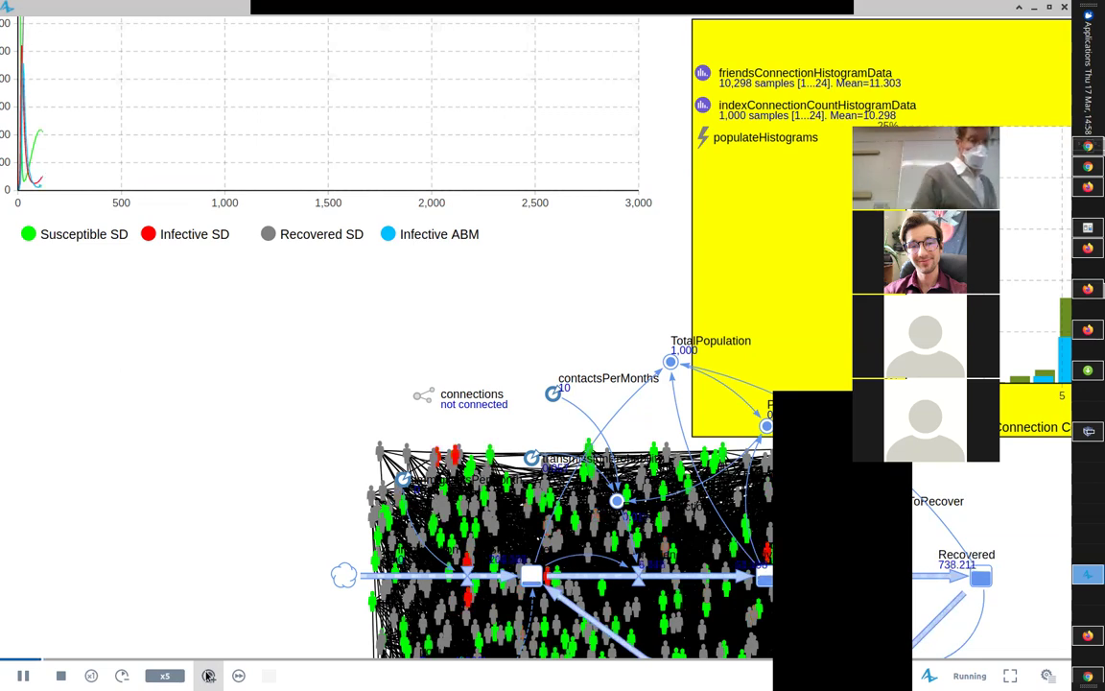
Speed the simulation up to x25 and pause it after about 1,500 months
{"action": "left_click", "coordinate": [208, 675]}
{"action": "left_click", "coordinate": [208, 676]}
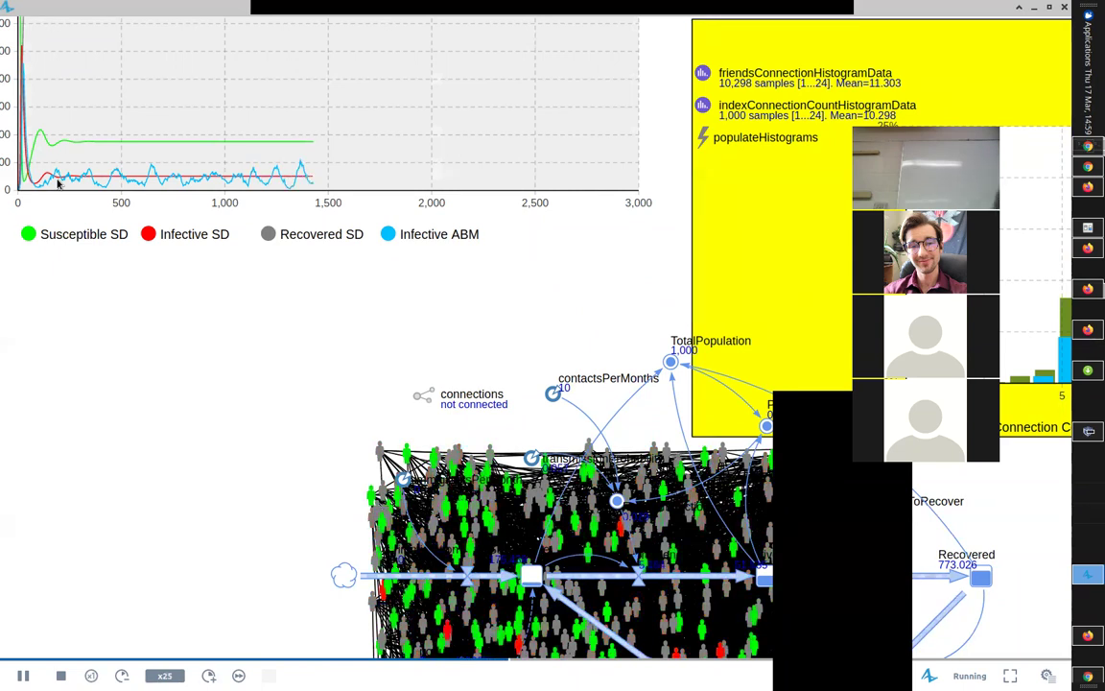
{"action": "left_click", "coordinate": [17, 675]}
Switch to the model editor, open Person, and inspect its recovery and infection transitions, widening the Properties view to read the condition
{"action": "key", "text": "alt+Tab"}
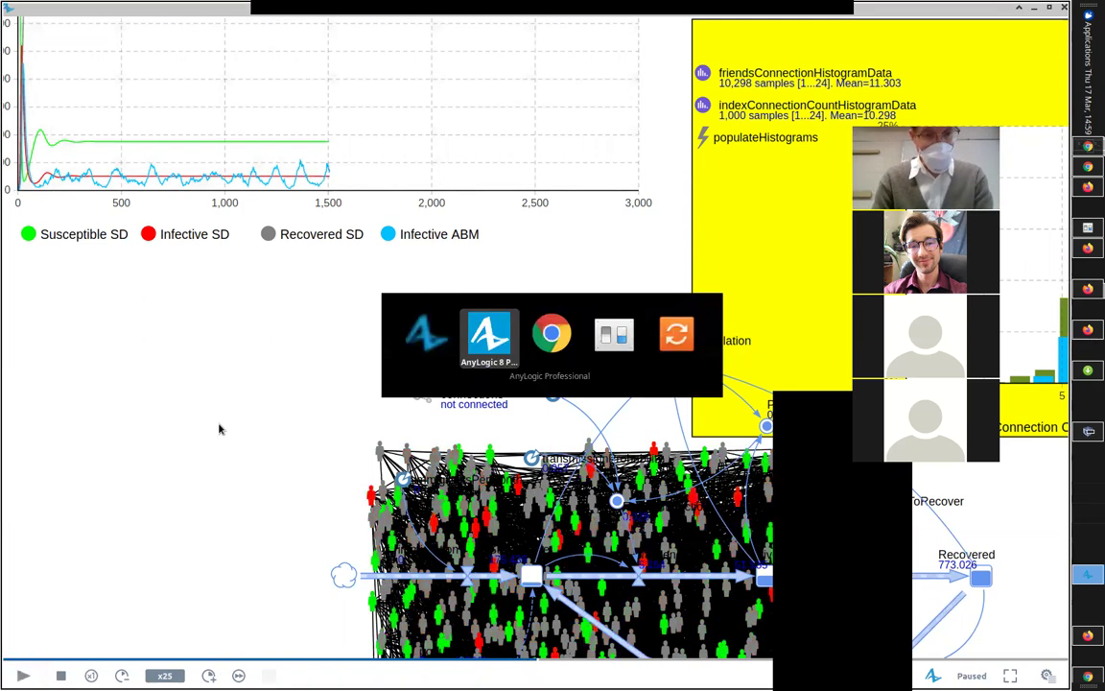
{"action": "left_click", "coordinate": [56, 113]}
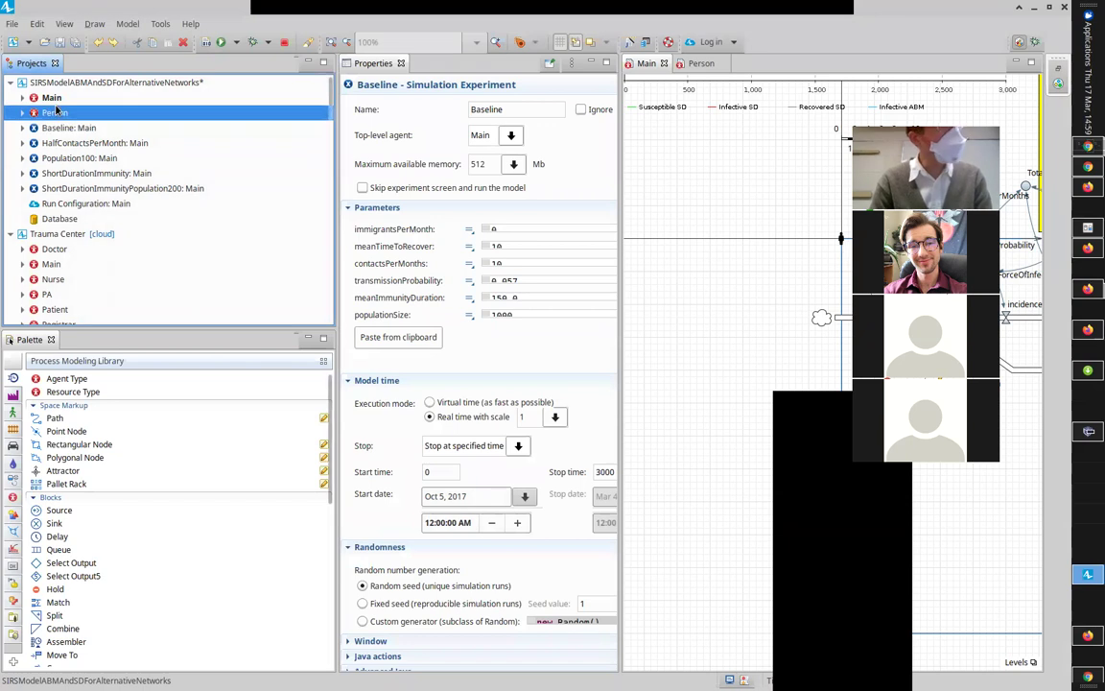
{"action": "double_click", "coordinate": [57, 112]}
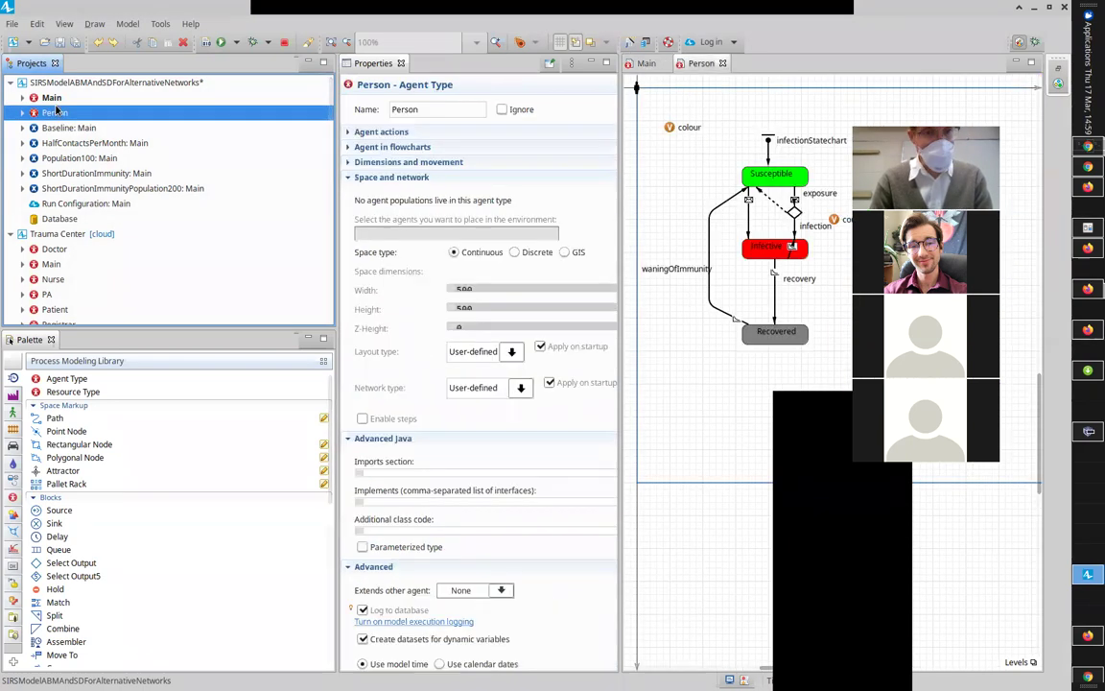
{"action": "left_click", "coordinate": [773, 274]}
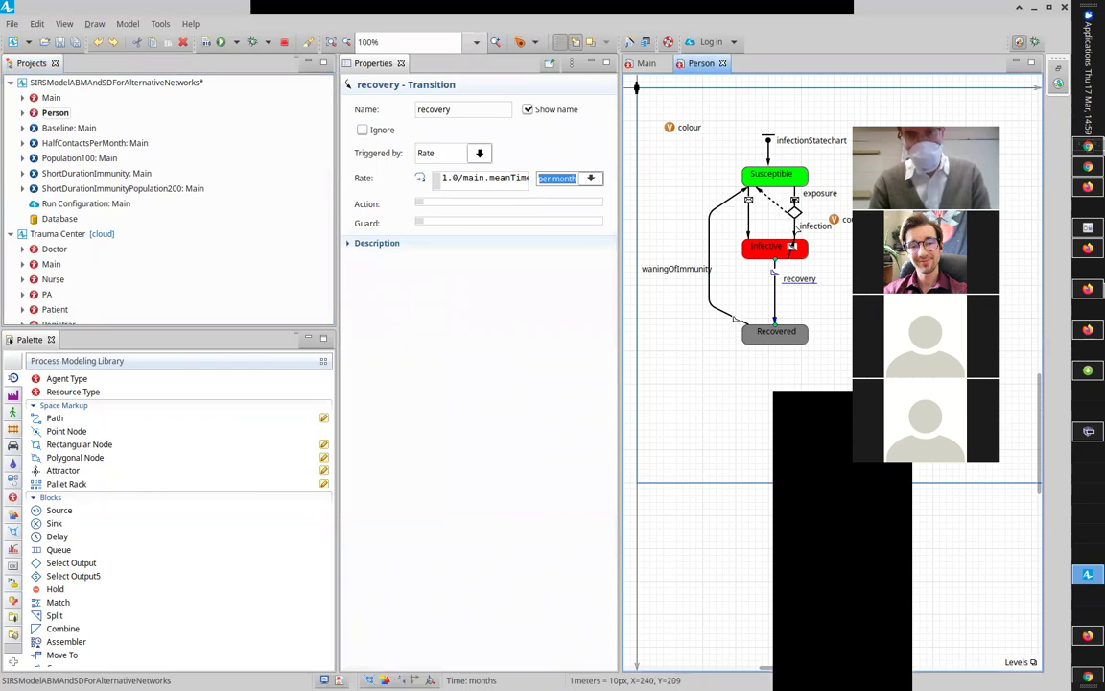
{"action": "left_click", "coordinate": [793, 223]}
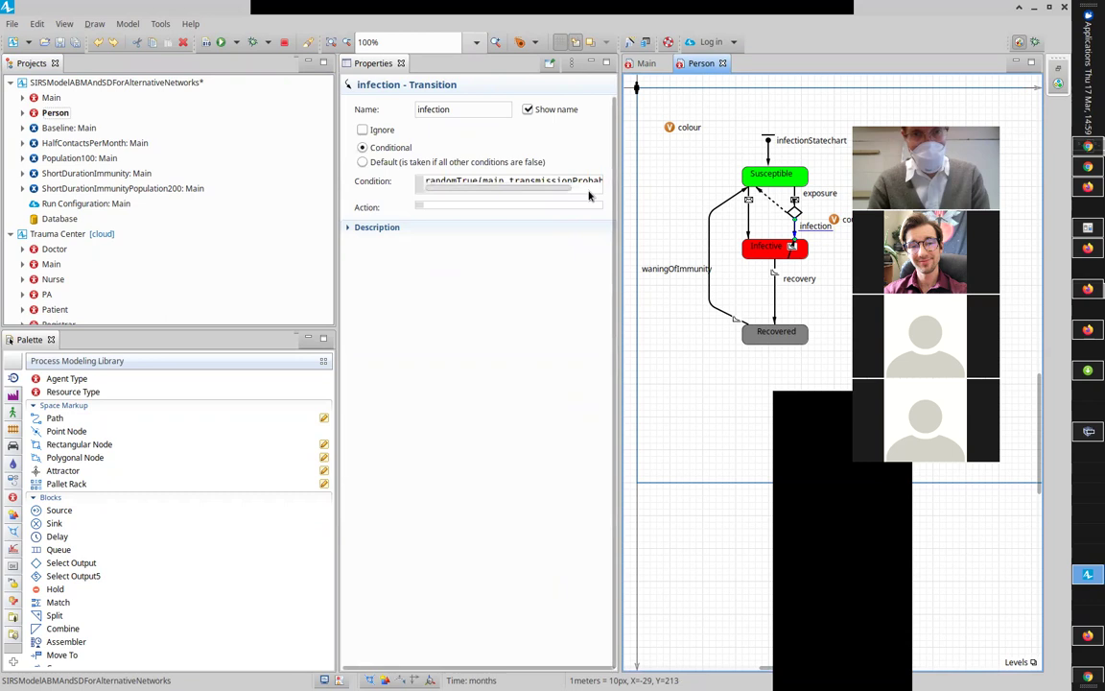
{"action": "left_click_drag", "start_coordinate": [622, 203], "coordinate": [726, 203]}
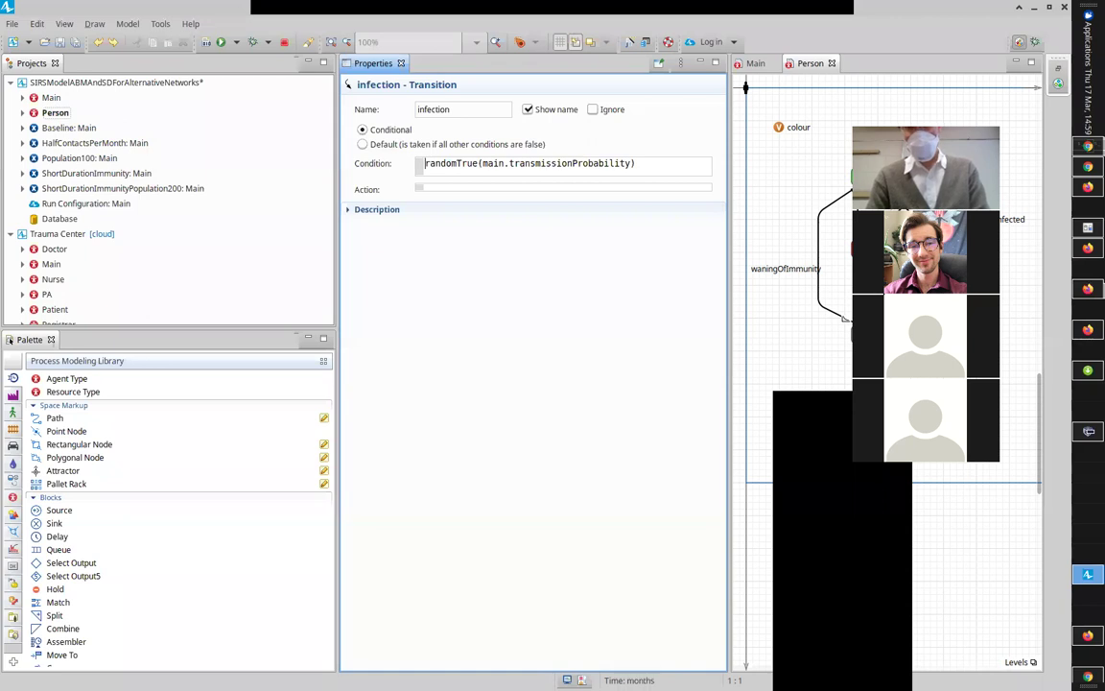
Inspect the rate expressions of Person's contact, recovery, and waningOfImmunity transitions
{"action": "left_click", "coordinate": [968, 332]}
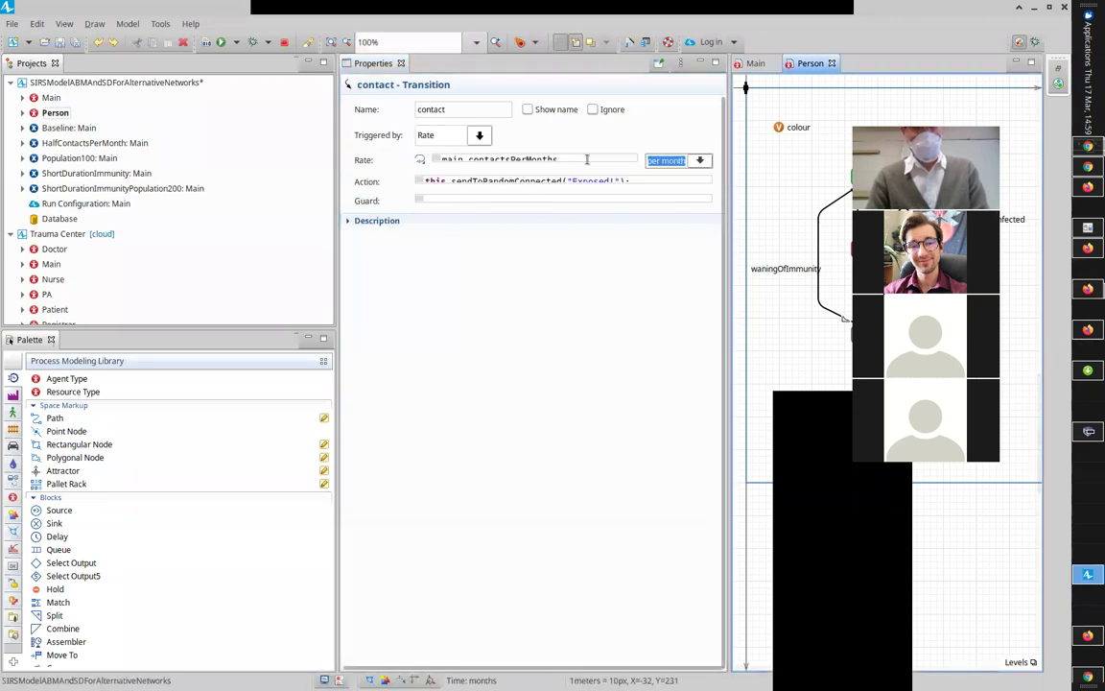
{"action": "left_click", "coordinate": [587, 160]}
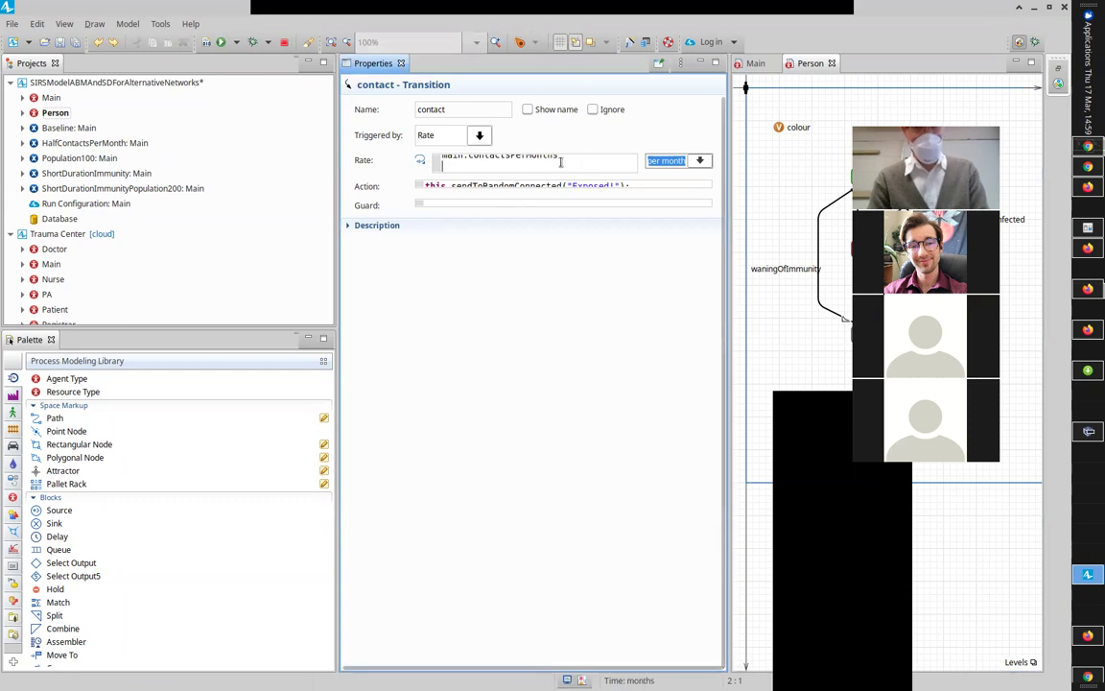
{"action": "key", "text": "Up"}
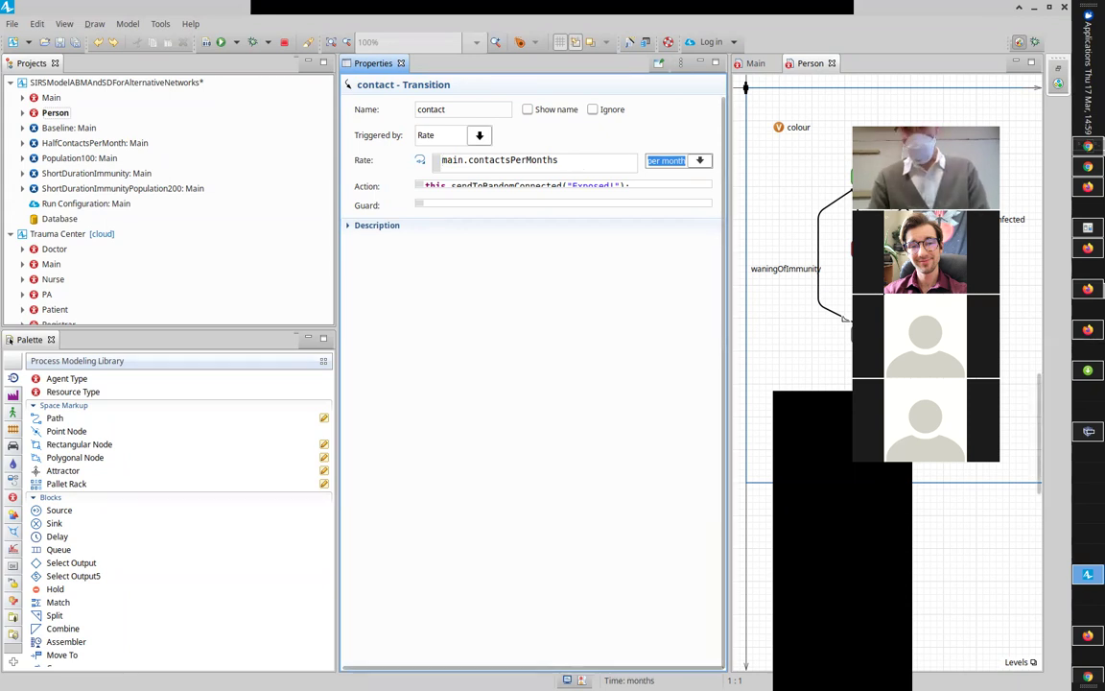
{"action": "left_click", "coordinate": [935, 274]}
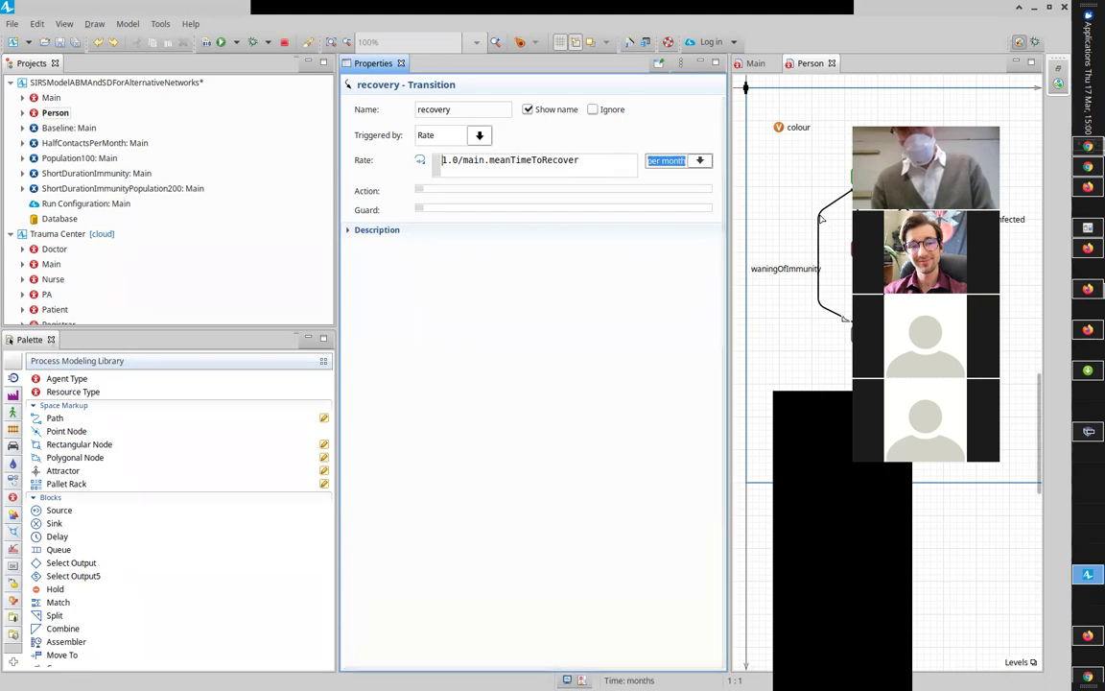
{"action": "left_click", "coordinate": [820, 219]}
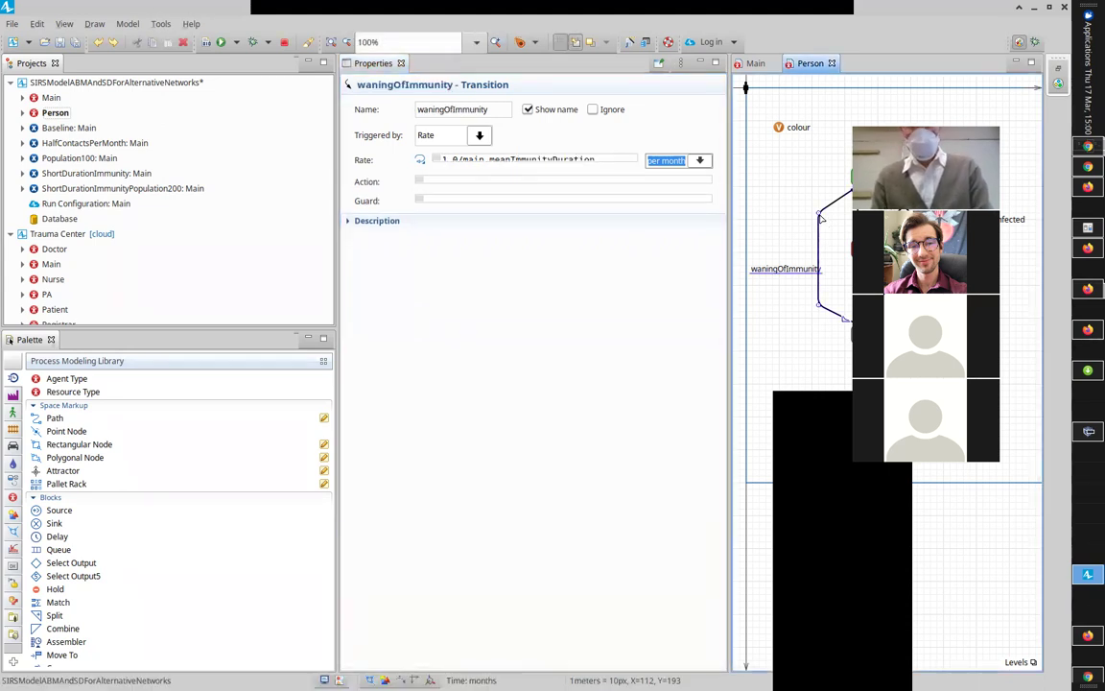
Return to the paused simulation window and examine the stock-and-flow values, the full agent network, and the time plot
{"action": "key", "text": "alt+Tab"}
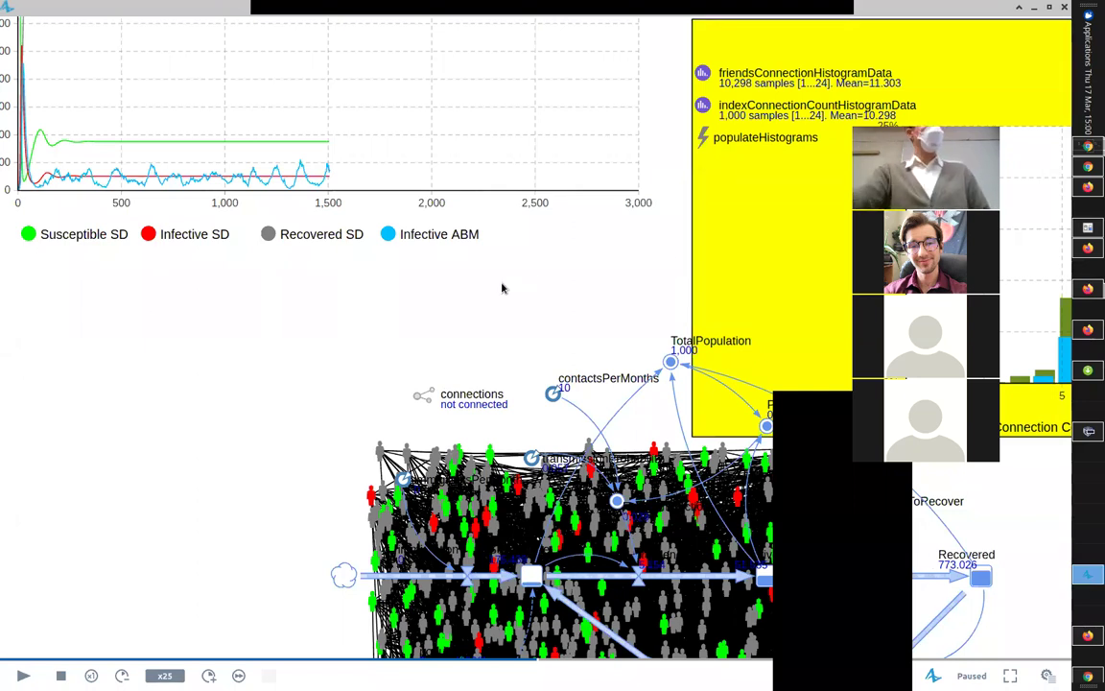
{"action": "left_click_drag", "start_coordinate": [500, 288], "coordinate": [308, 100]}
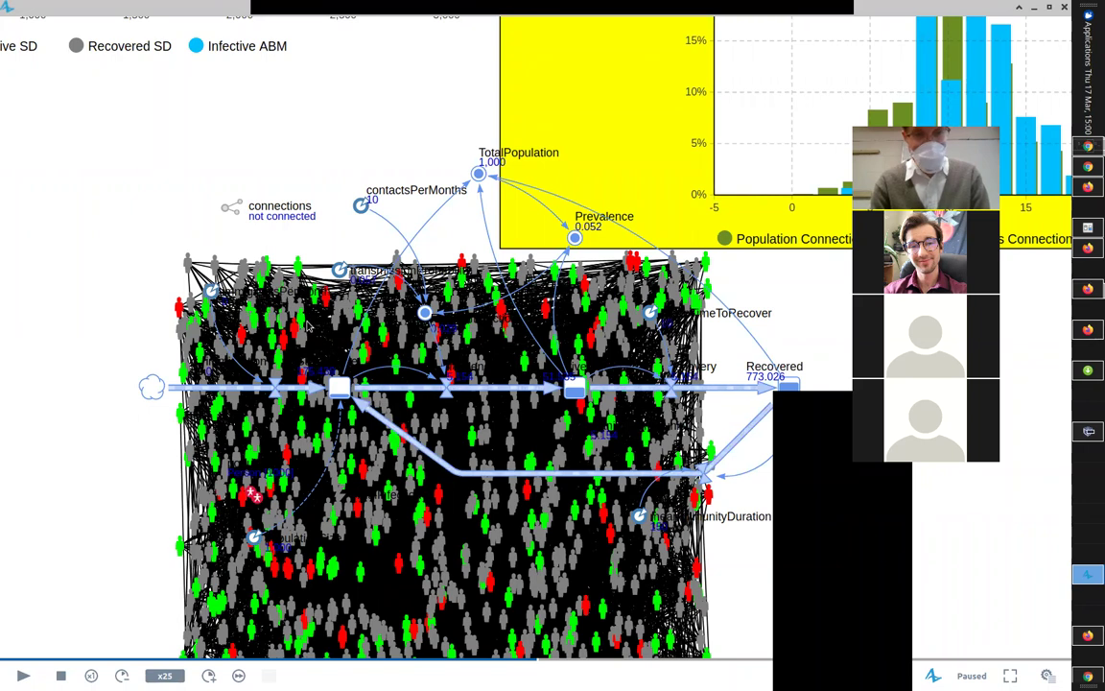
{"action": "left_click_drag", "start_coordinate": [170, 211], "coordinate": [30, 91]}
{"action": "left_click_drag", "start_coordinate": [250, 396], "coordinate": [294, 208]}
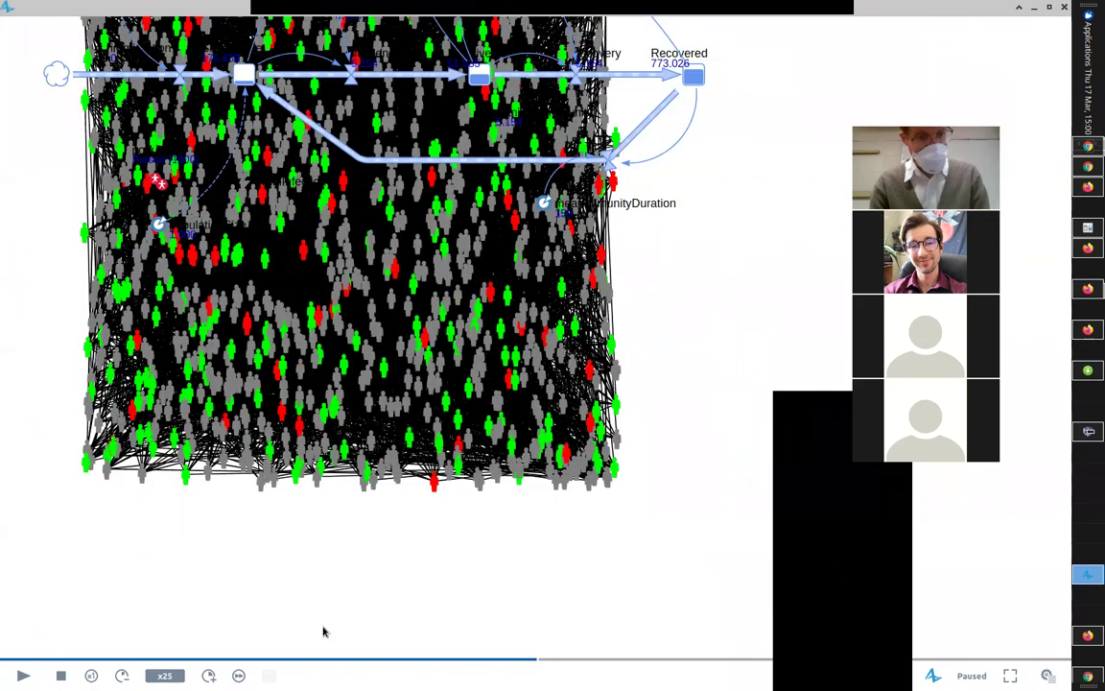
{"action": "left_click_drag", "start_coordinate": [293, 422], "coordinate": [307, 561]}
{"action": "left_click_drag", "start_coordinate": [262, 364], "coordinate": [543, 439]}
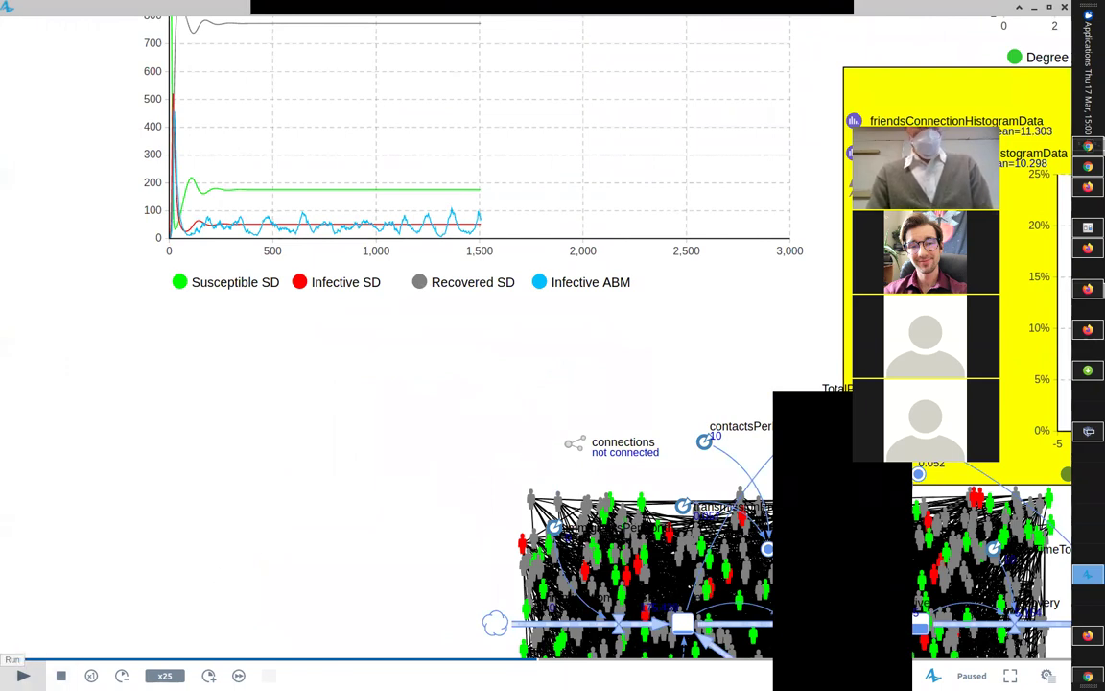
Resume the simulation at x100 speed and pause it after the 2,500 mark on the time plot
{"action": "left_click", "coordinate": [23, 676]}
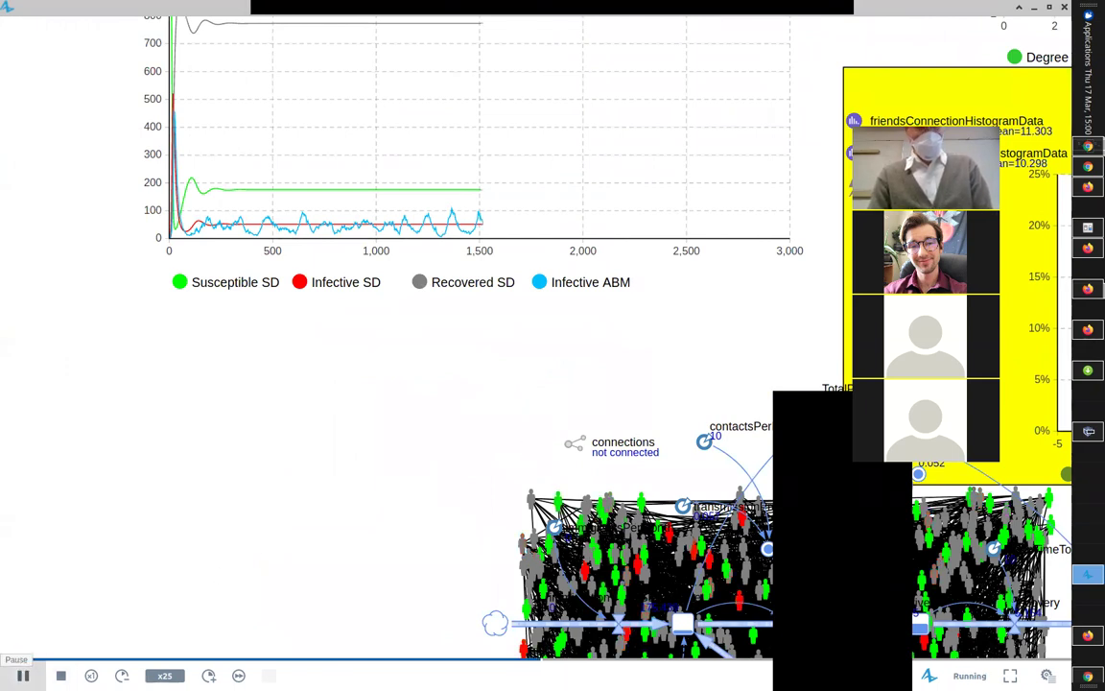
{"action": "left_click", "coordinate": [208, 675]}
{"action": "left_click", "coordinate": [209, 676]}
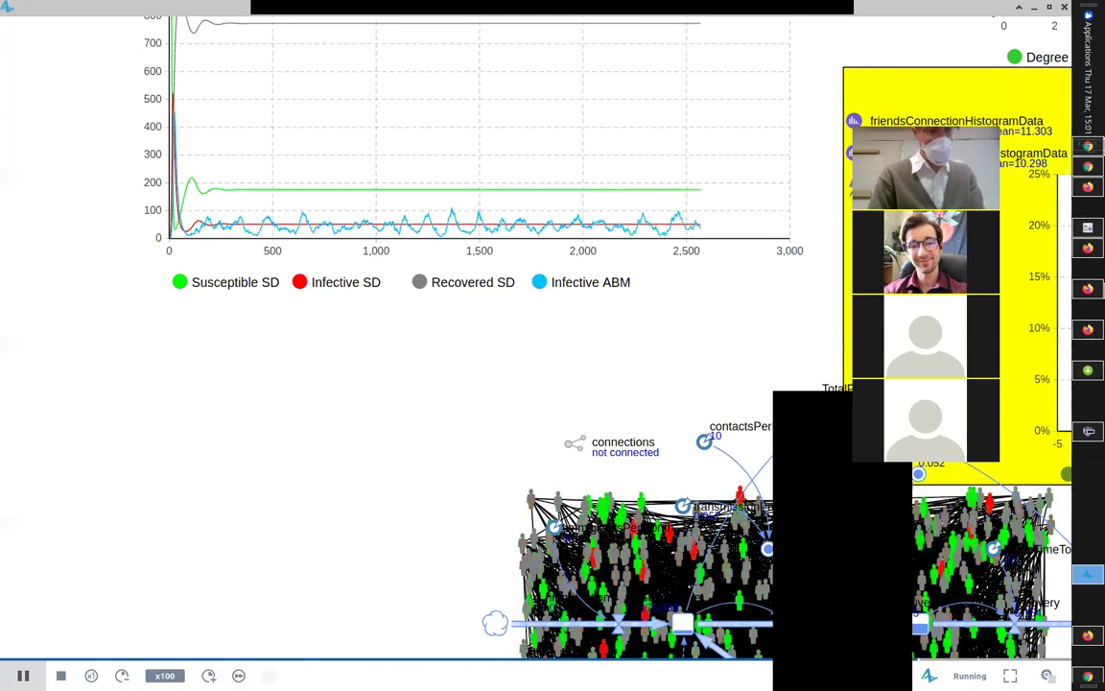
{"action": "left_click", "coordinate": [23, 675]}
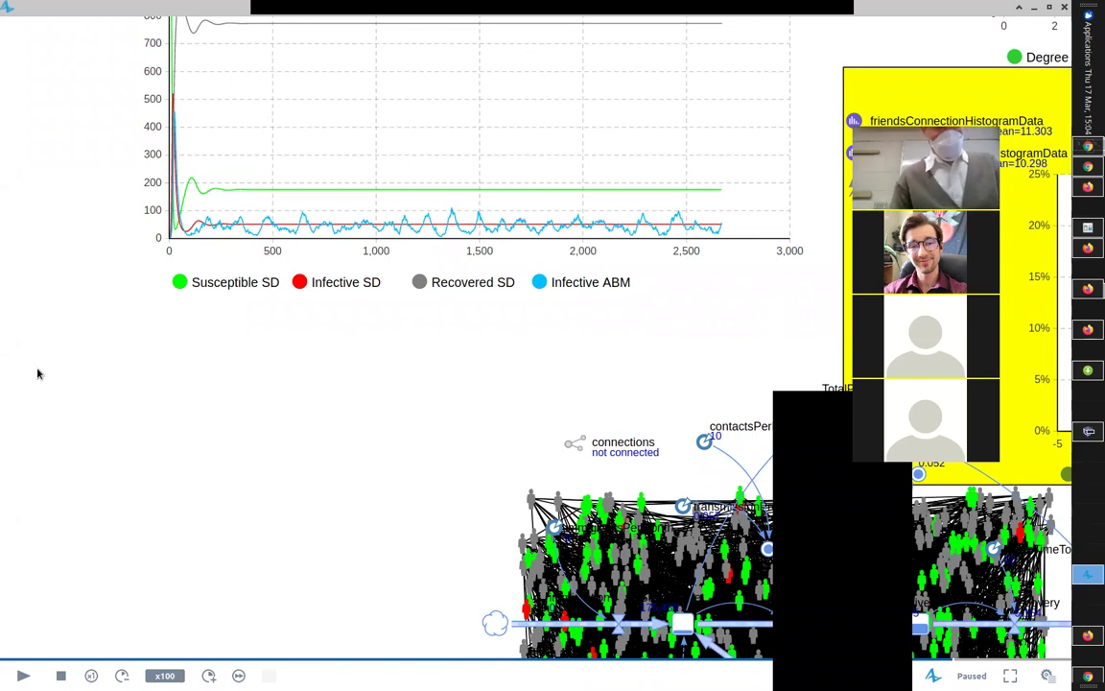
Compare the Infective SD and Infective ABM curves by highlighting each series in the time plot
{"action": "left_click", "coordinate": [313, 281]}
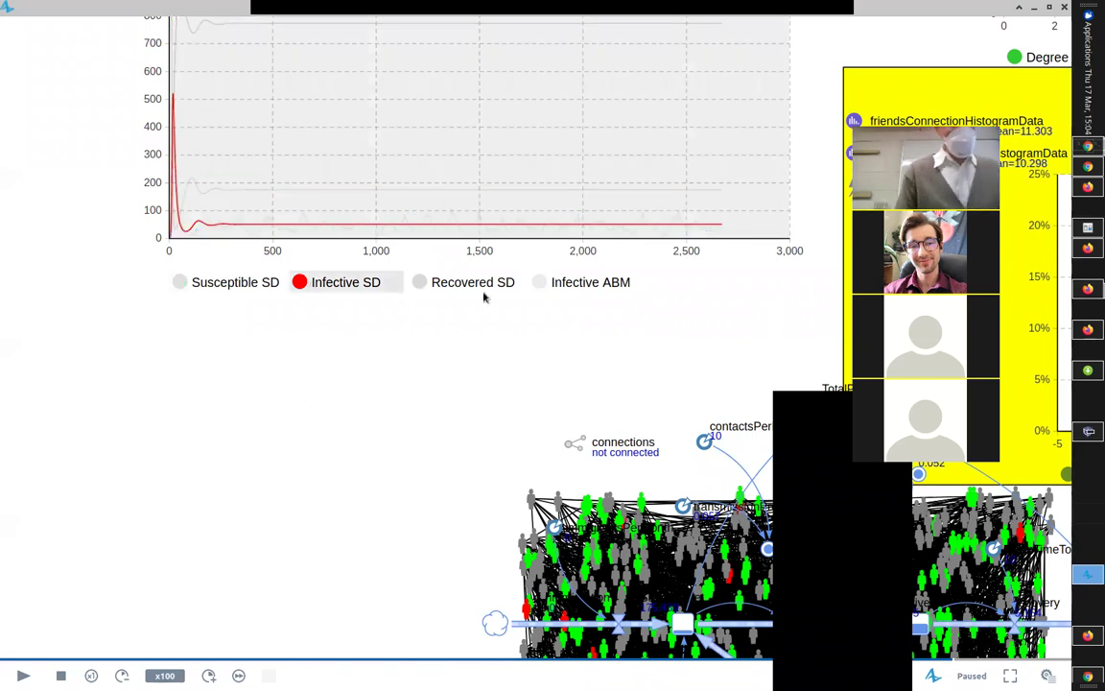
{"action": "left_click", "coordinate": [571, 285]}
{"action": "left_click", "coordinate": [314, 281]}
{"action": "left_click", "coordinate": [470, 281]}
{"action": "left_click", "coordinate": [585, 281]}
{"action": "left_click", "coordinate": [585, 281]}
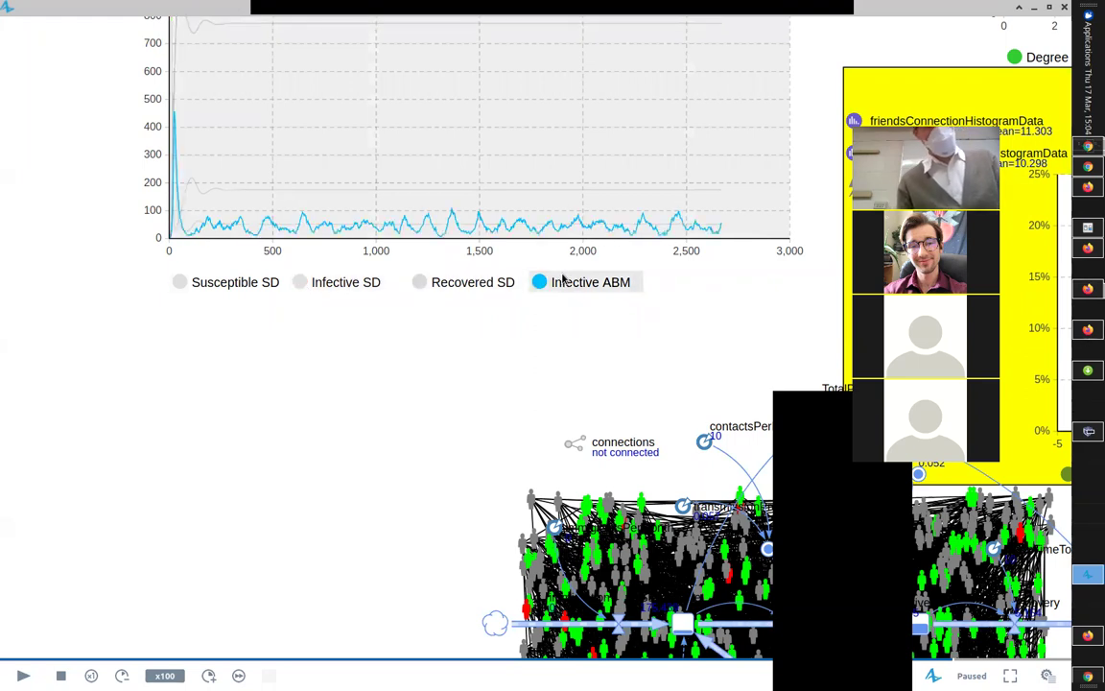
Resume the simulation at x1000 speed
{"action": "left_click", "coordinate": [208, 675]}
{"action": "left_click", "coordinate": [23, 675]}
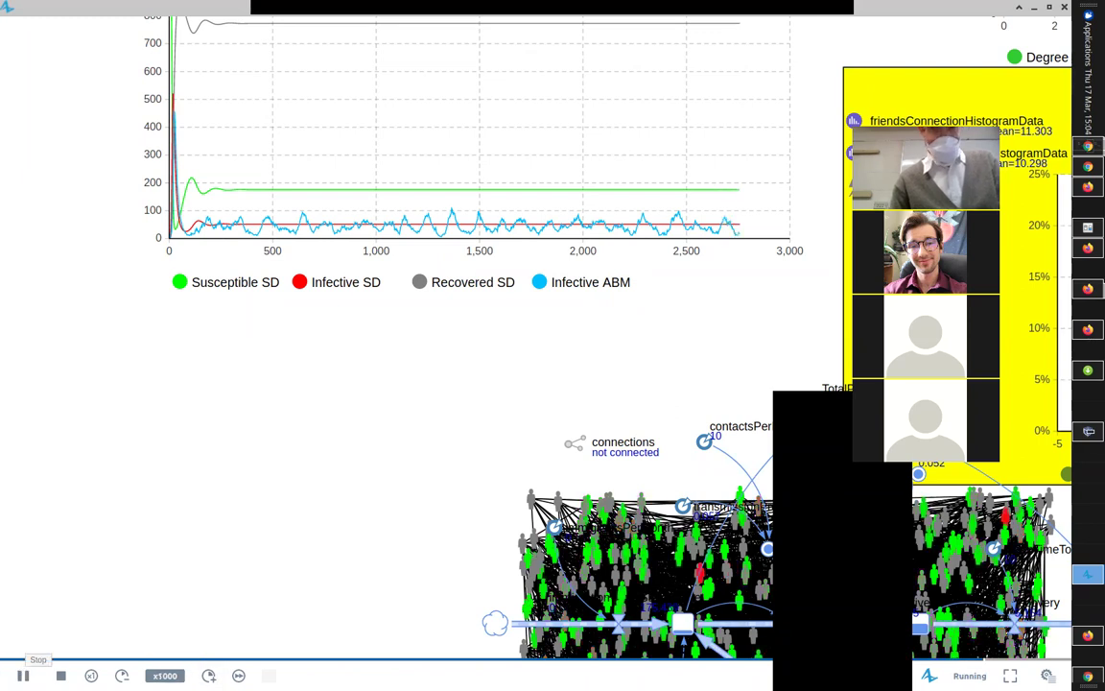
Run the Baseline simulation in virtual time until it finishes and close its window
{"action": "left_click", "coordinate": [238, 675]}
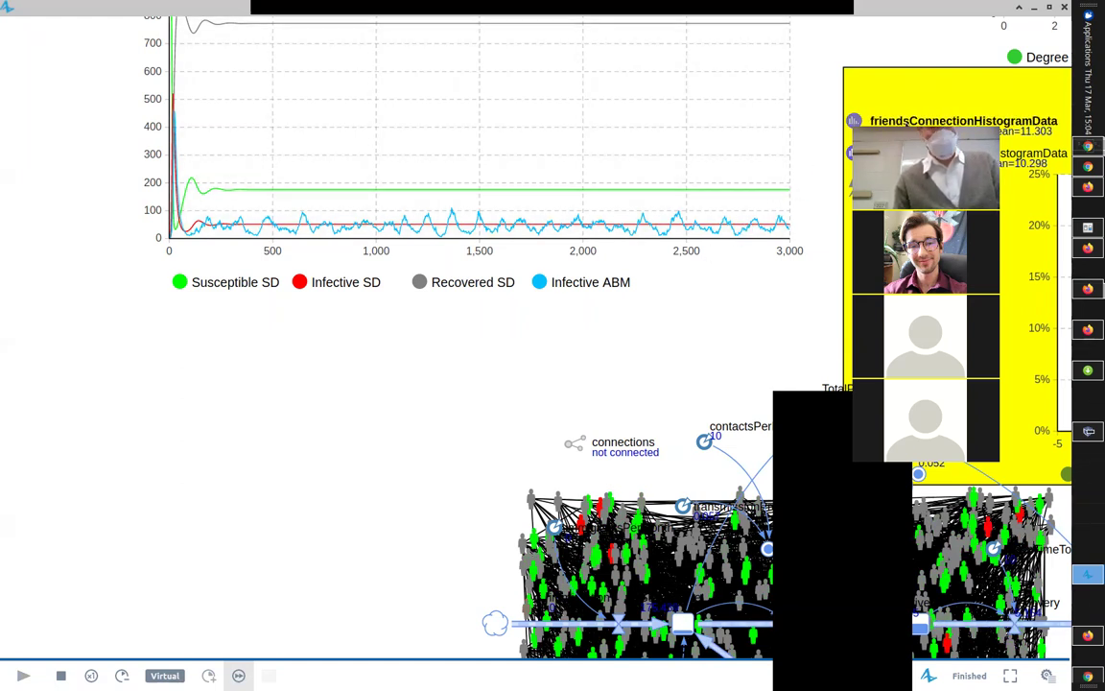
{"action": "left_click", "coordinate": [1064, 8]}
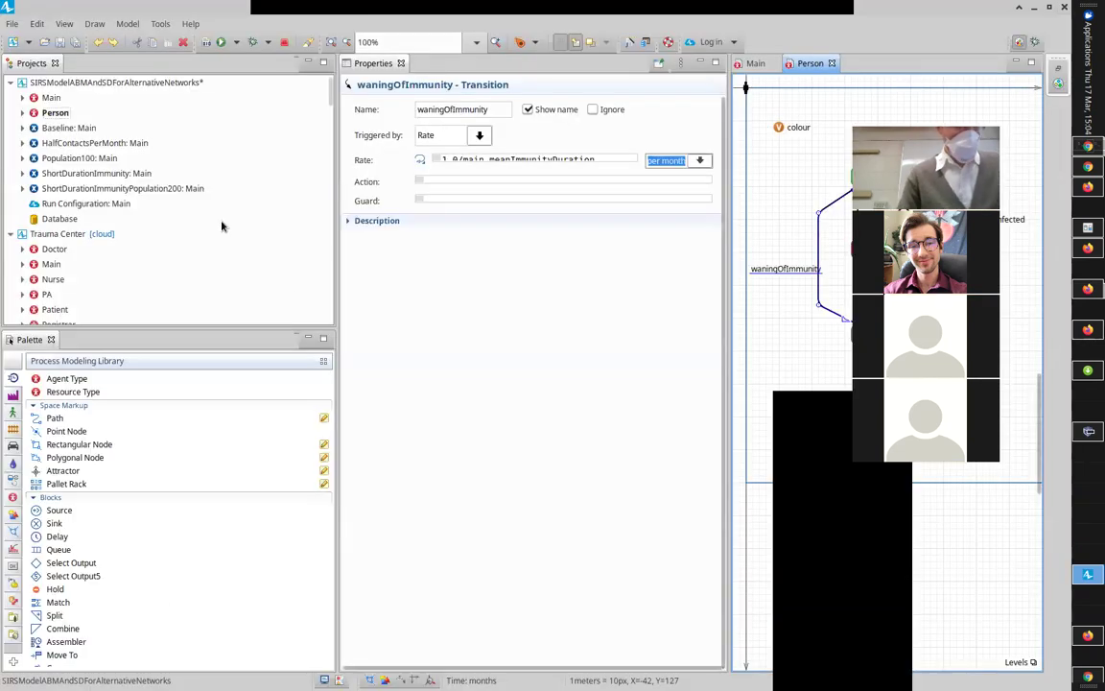
Duplicate the Baseline experiment by copying it and pasting it into the SIRSModelABMAndSDForAlternativeNetworks project
{"action": "right_click", "coordinate": [84, 128]}
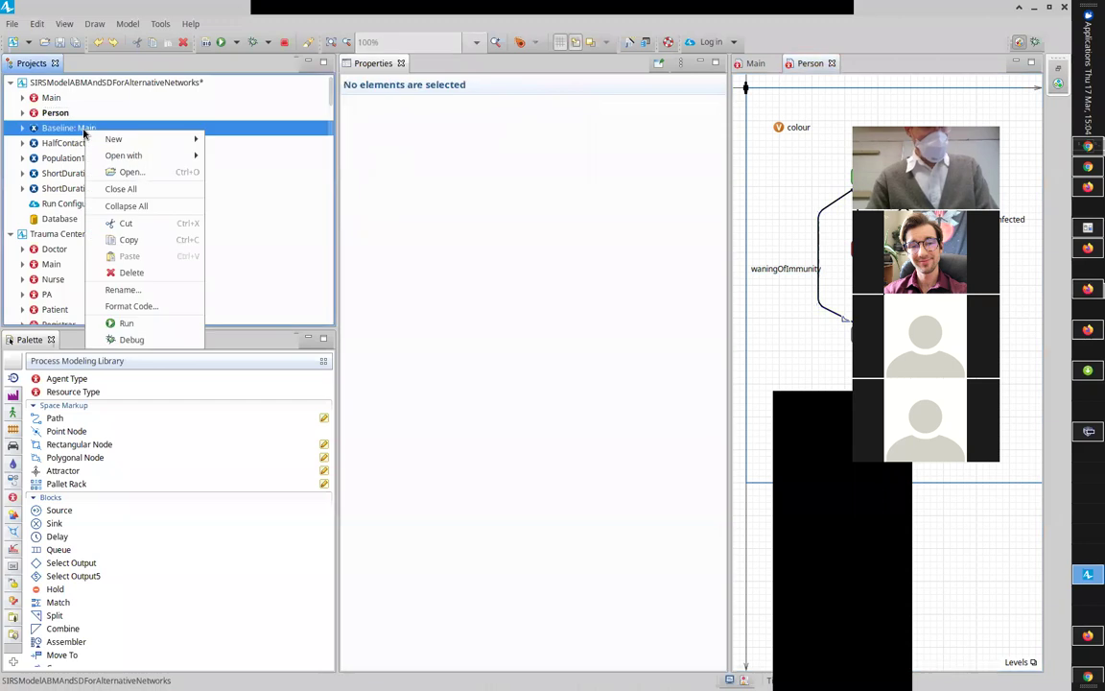
{"action": "left_click", "coordinate": [140, 247]}
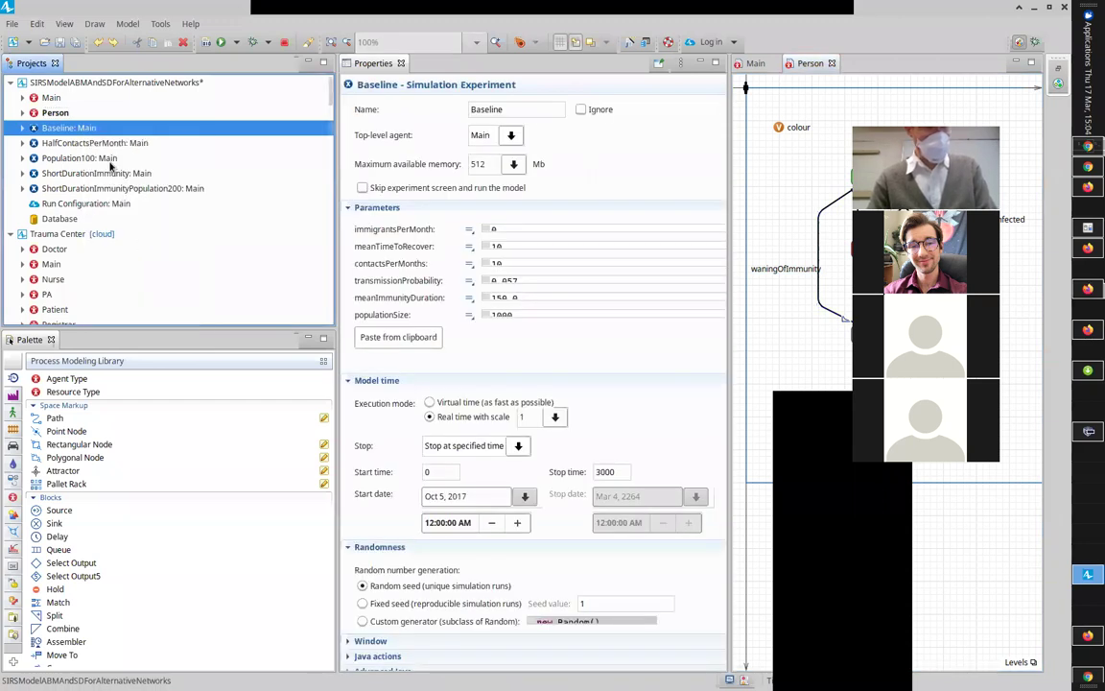
{"action": "right_click", "coordinate": [106, 83]}
{"action": "left_click", "coordinate": [153, 275]}
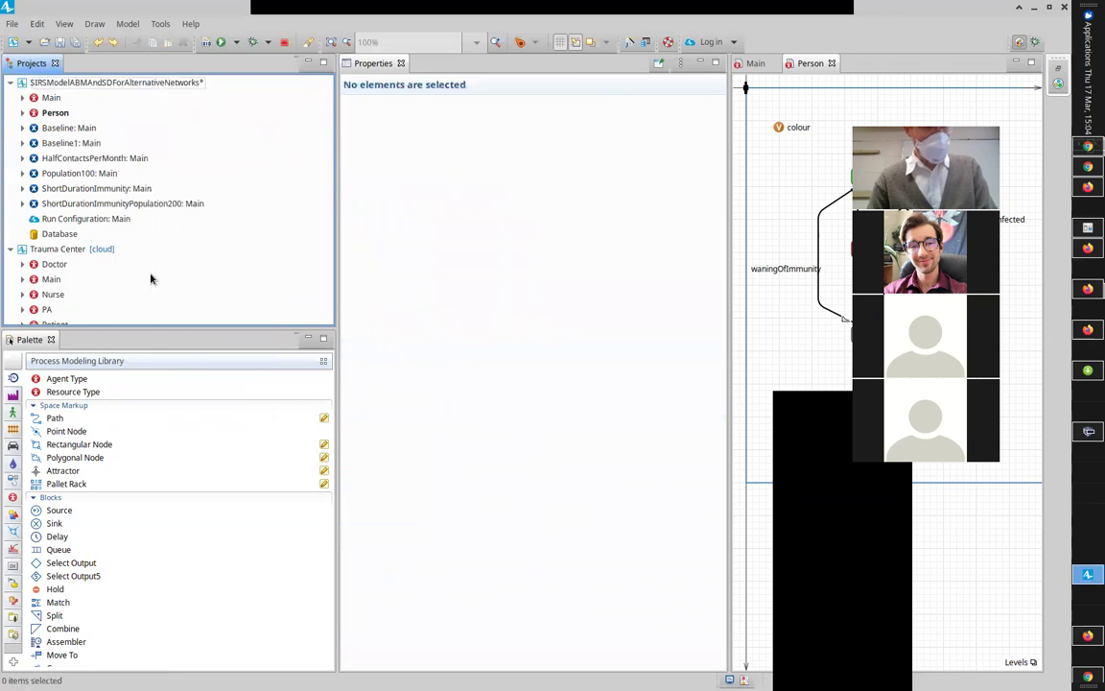
Rename the duplicated experiment as BaselineWithoutStopTime and save the model, accepting the version compatibility notice
{"action": "left_click", "coordinate": [83, 143]}
{"action": "left_click", "coordinate": [515, 112]}
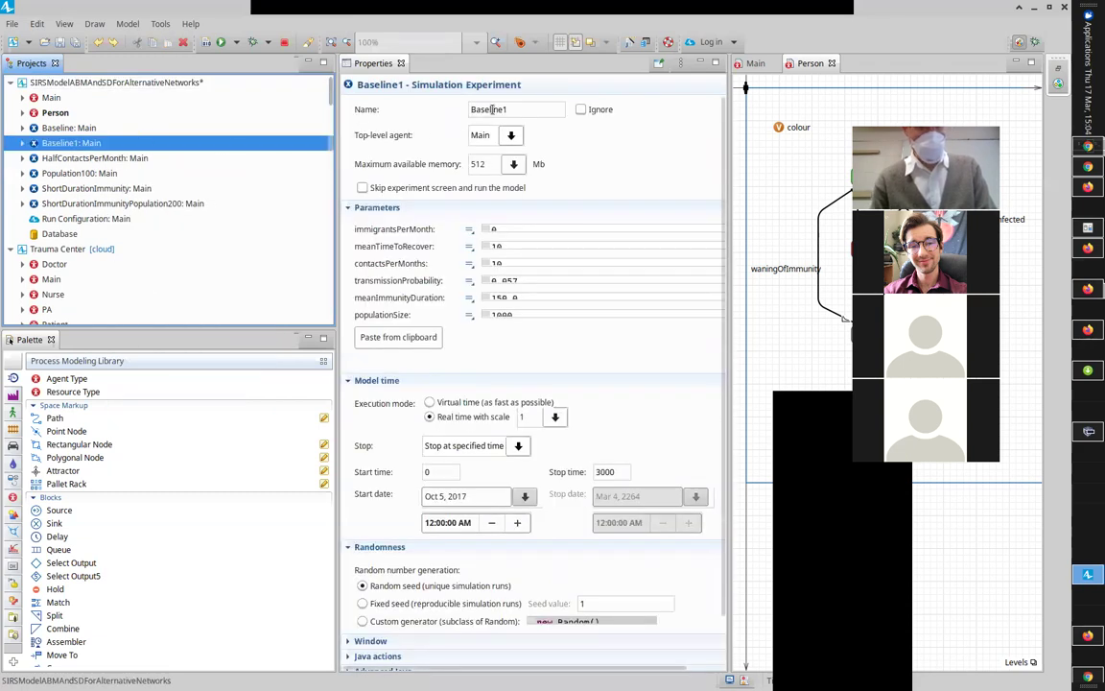
{"action": "key", "text": "BackSpace"}
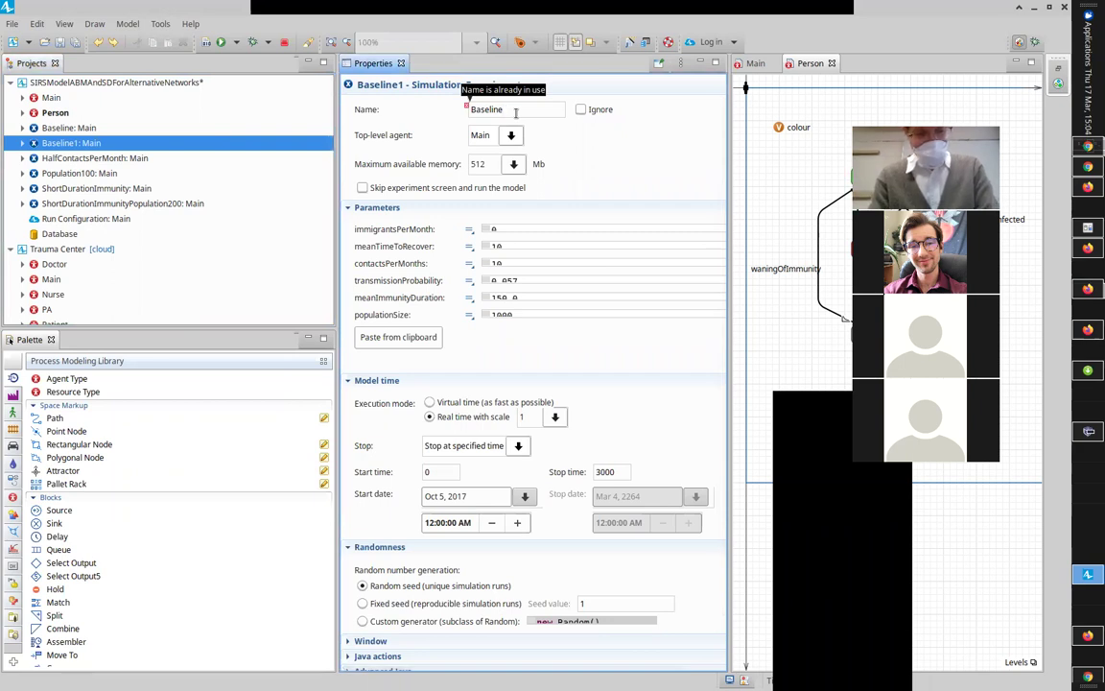
{"action": "type", "text": "WithoutStopTime"}
{"action": "key", "text": "ctrl+s"}
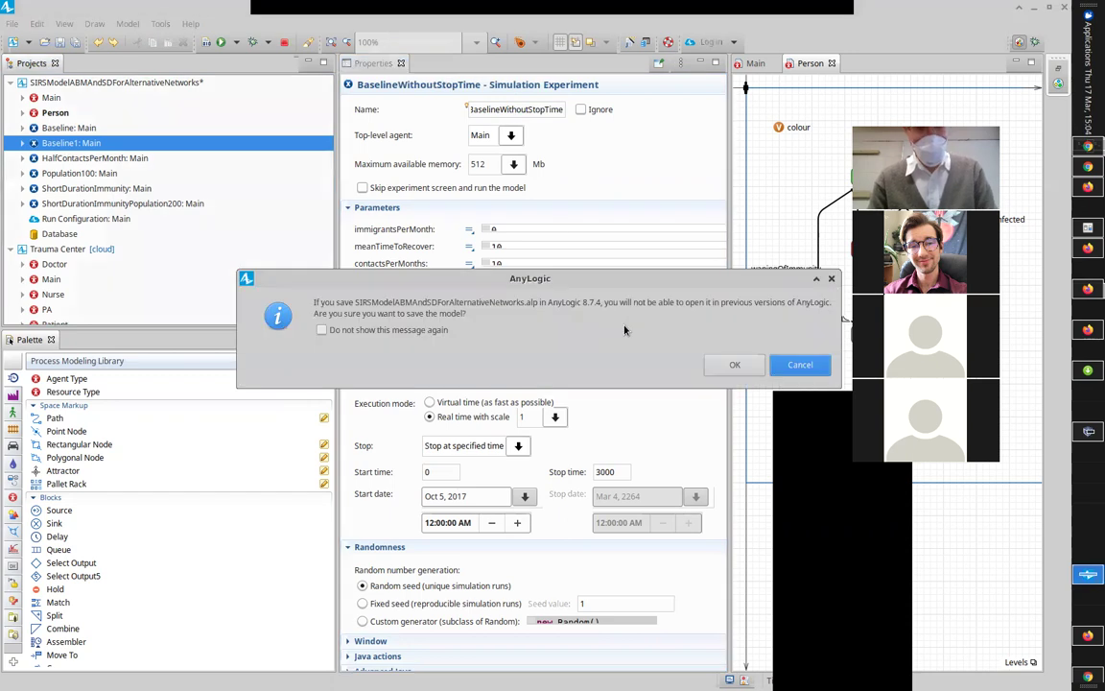
{"action": "key", "text": "Return"}
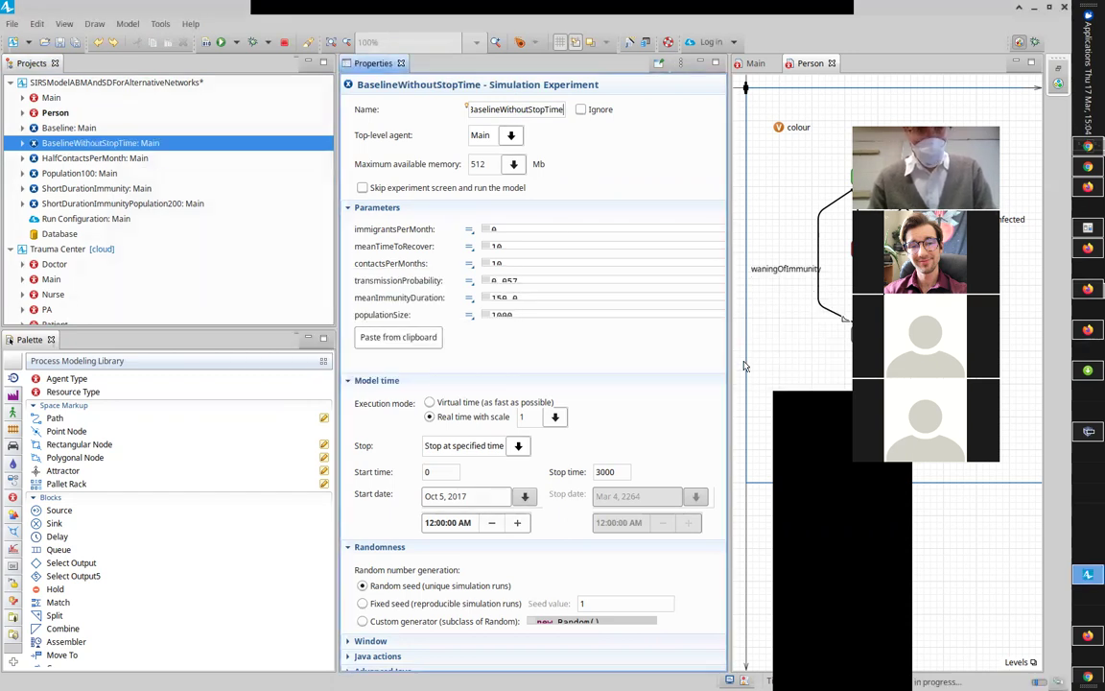
Set the BaselineWithoutStopTime experiment's stop condition to Never and launch the experiment
{"action": "left_click", "coordinate": [518, 445]}
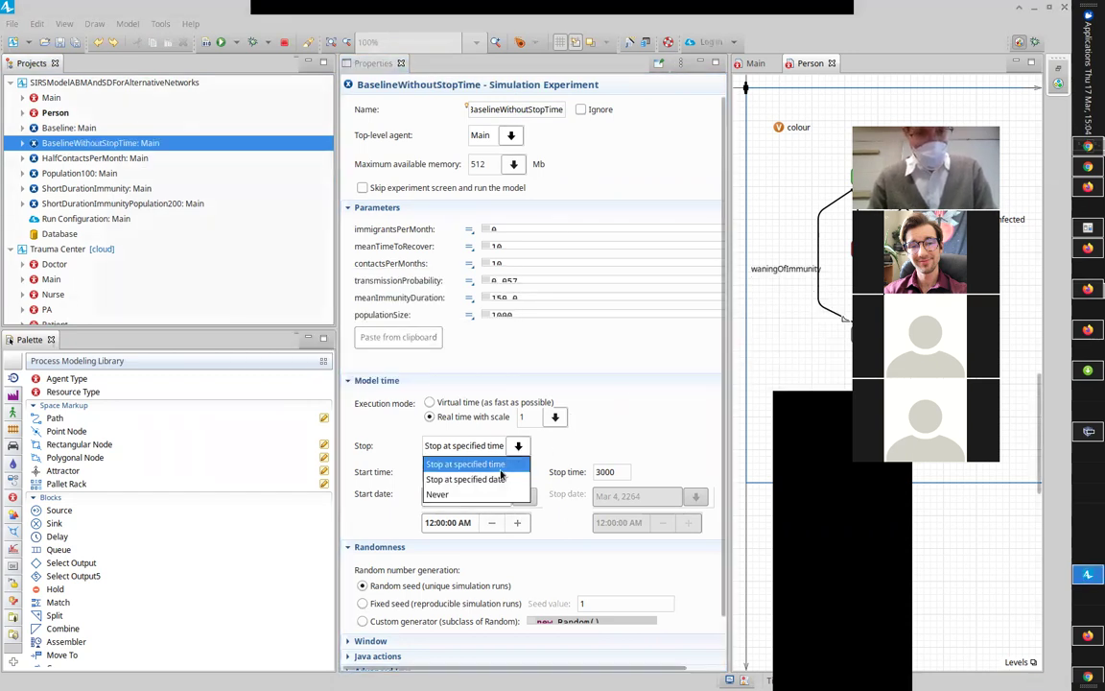
{"action": "left_click", "coordinate": [476, 493]}
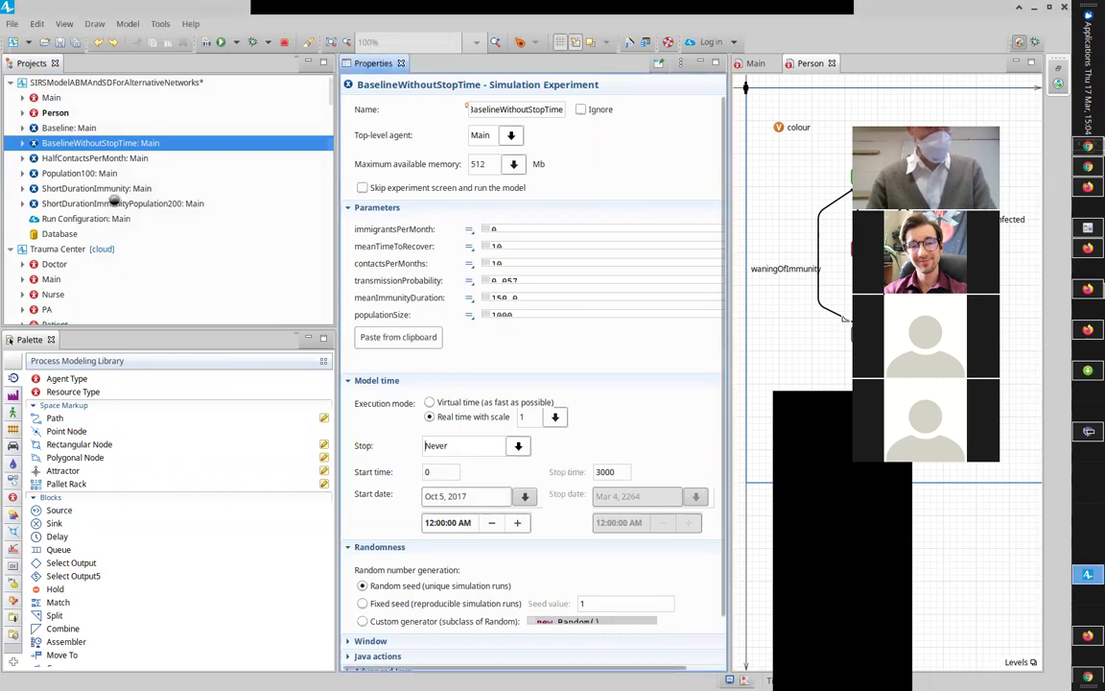
{"action": "right_click", "coordinate": [83, 146]}
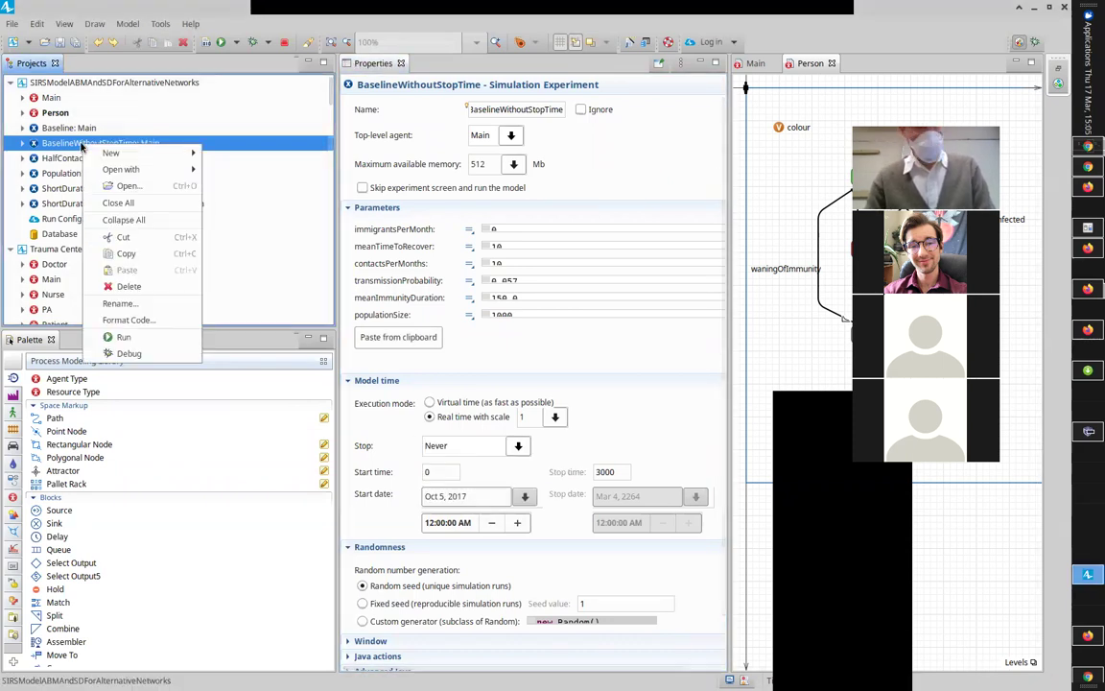
{"action": "left_click", "coordinate": [122, 338]}
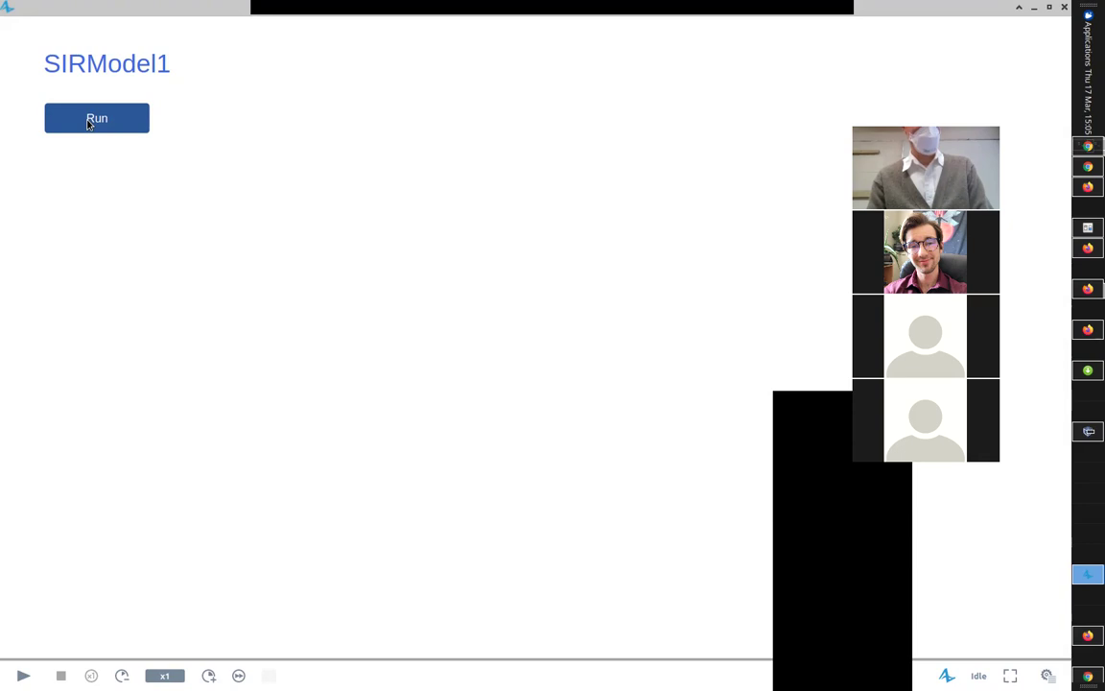
Start the simulation, raise its speed to x10, and bring the time plot into view
{"action": "left_click", "coordinate": [88, 124]}
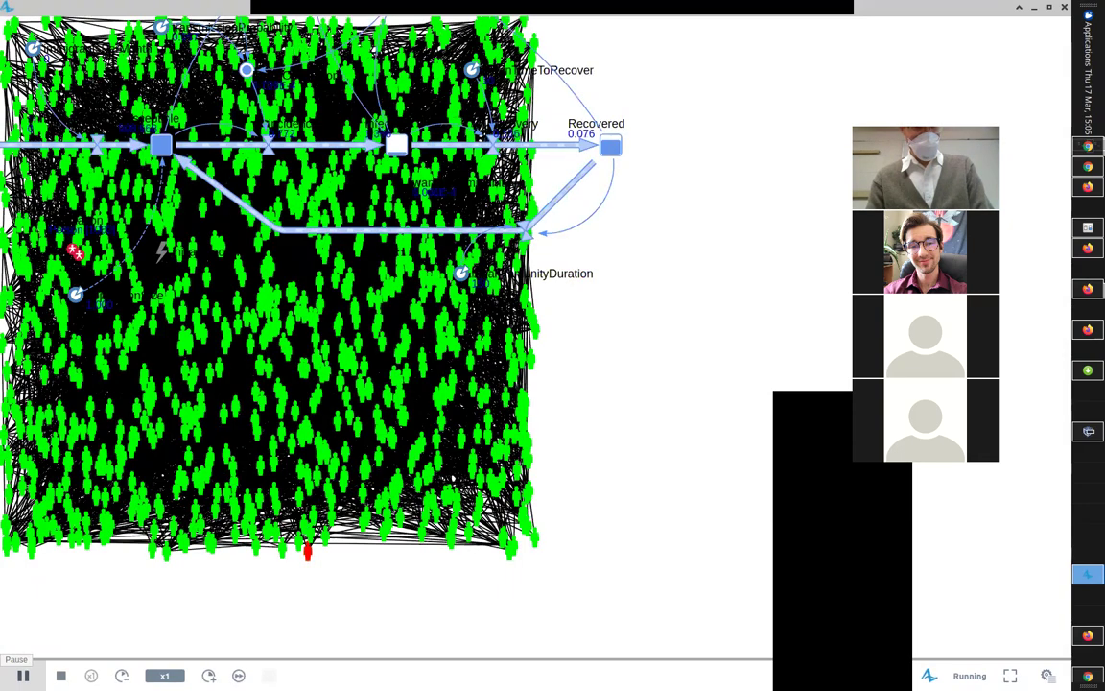
{"action": "left_click", "coordinate": [208, 675]}
{"action": "left_click", "coordinate": [208, 676]}
{"action": "left_click", "coordinate": [208, 675]}
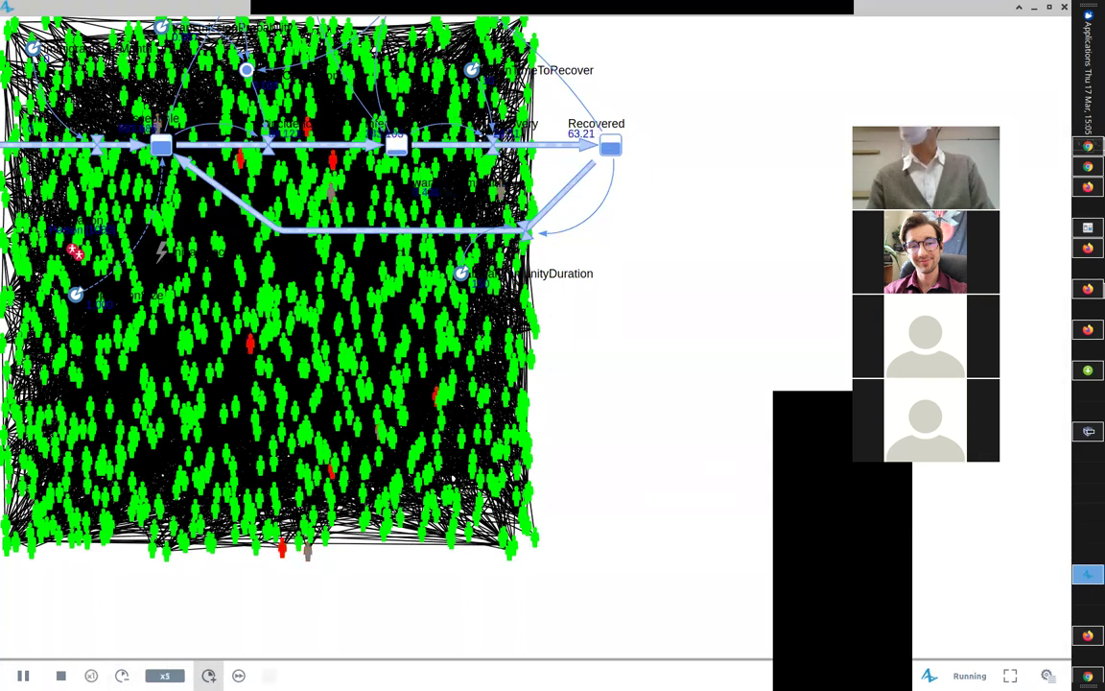
{"action": "scroll", "coordinate": [338, 448], "scroll_direction": "up", "scroll_amount": 3}
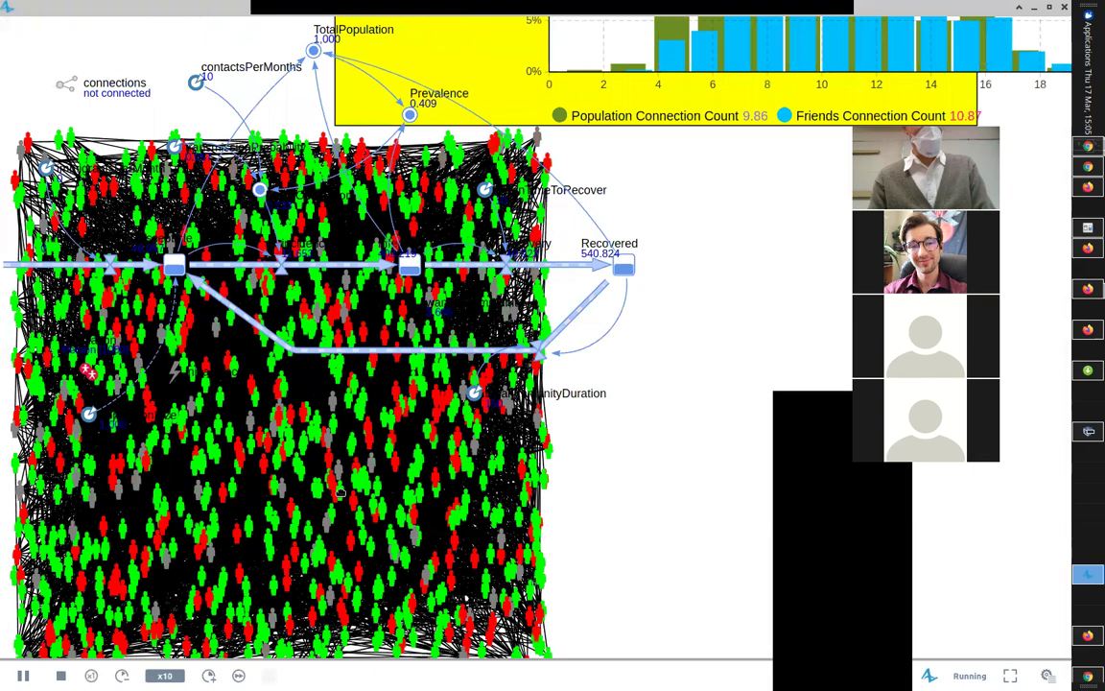
{"action": "scroll", "coordinate": [326, 582], "scroll_direction": "up", "scroll_amount": 3}
{"action": "scroll", "coordinate": [326, 581], "scroll_direction": "left", "scroll_amount": 5}
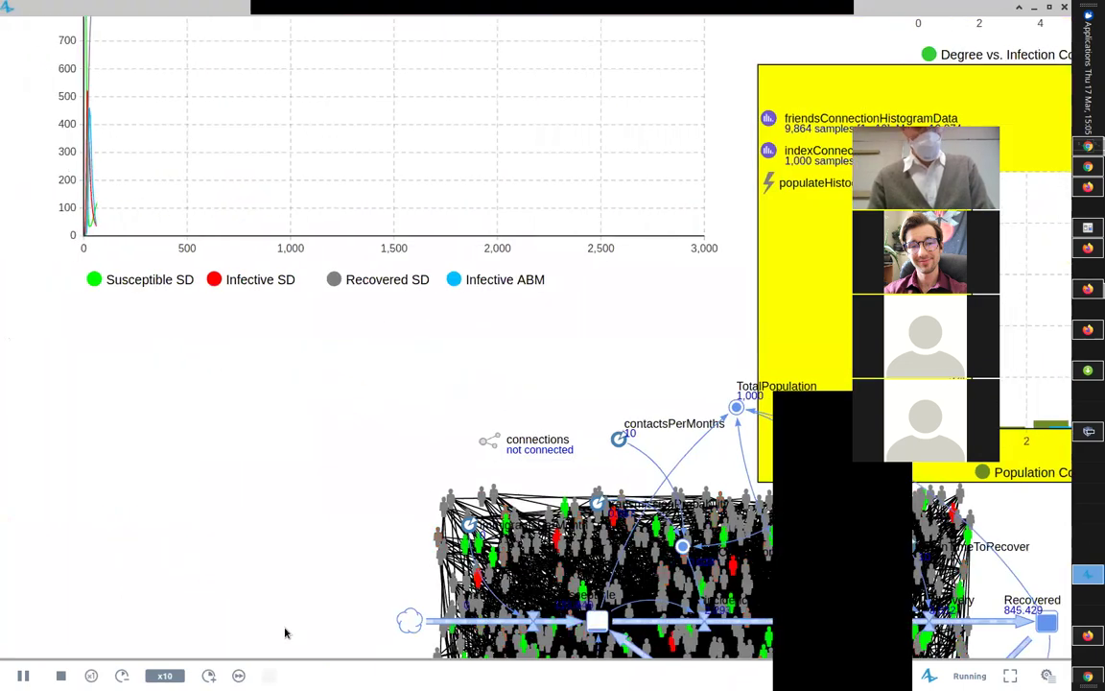
Raise the simulation speed to x1000 while the time plot is shown
{"action": "left_click", "coordinate": [208, 675]}
{"action": "left_click", "coordinate": [208, 675]}
{"action": "left_click", "coordinate": [208, 675]}
{"action": "left_click", "coordinate": [209, 675]}
{"action": "left_click", "coordinate": [208, 675]}
{"action": "left_click", "coordinate": [208, 675]}
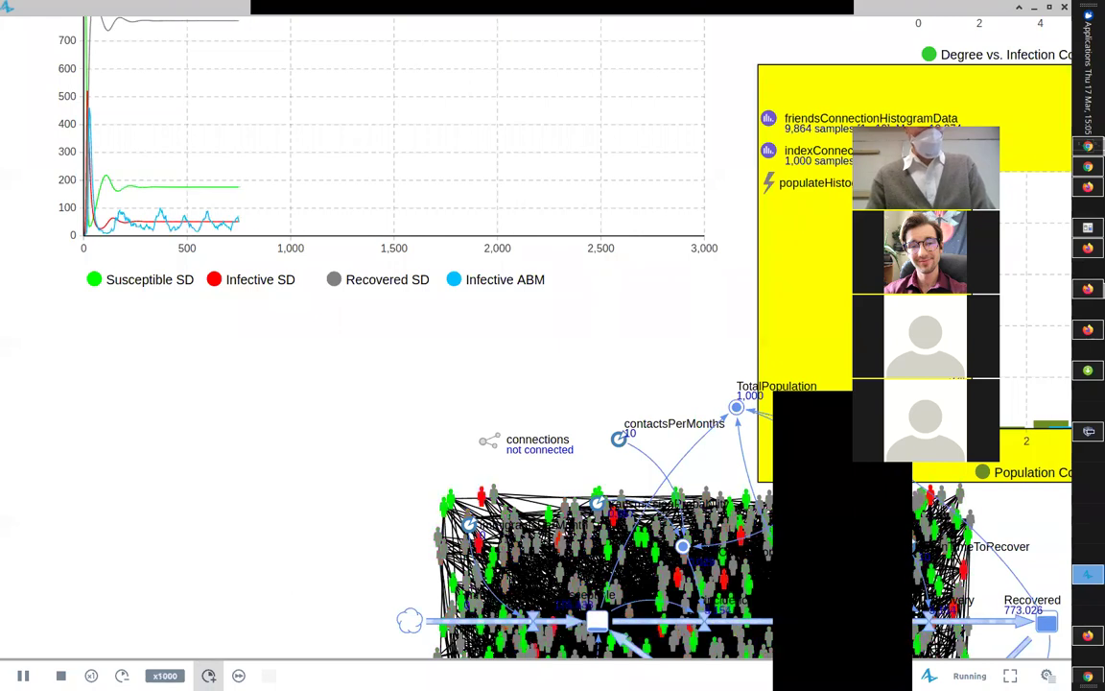
Run the simulation in virtual time, pause it past the 49,000 mark, and return the speed to x1000
{"action": "left_click", "coordinate": [239, 676]}
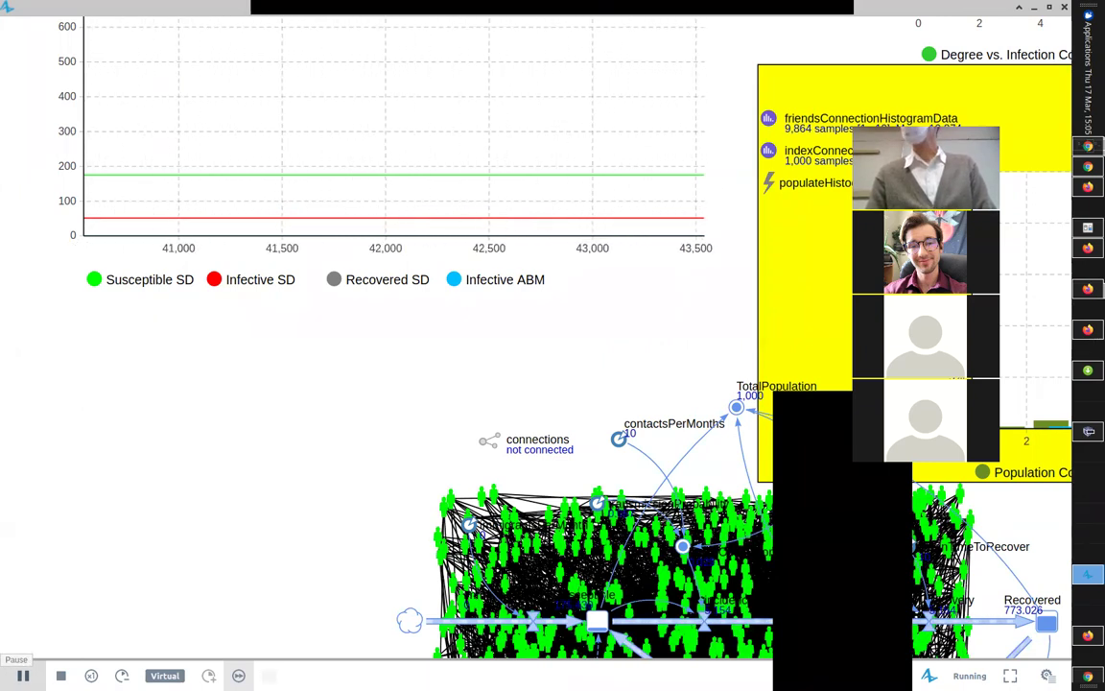
{"action": "left_click", "coordinate": [23, 675]}
{"action": "left_click", "coordinate": [122, 676]}
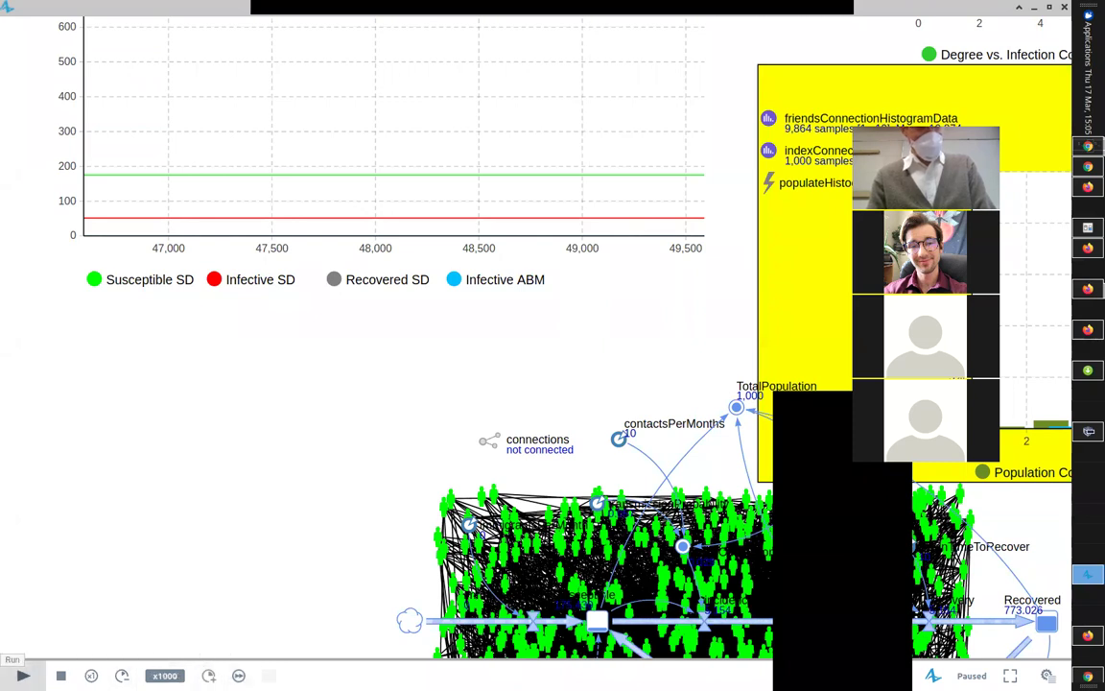
Stop the paused run, reset the speed to x1, and start a new run
{"action": "left_click", "coordinate": [61, 675]}
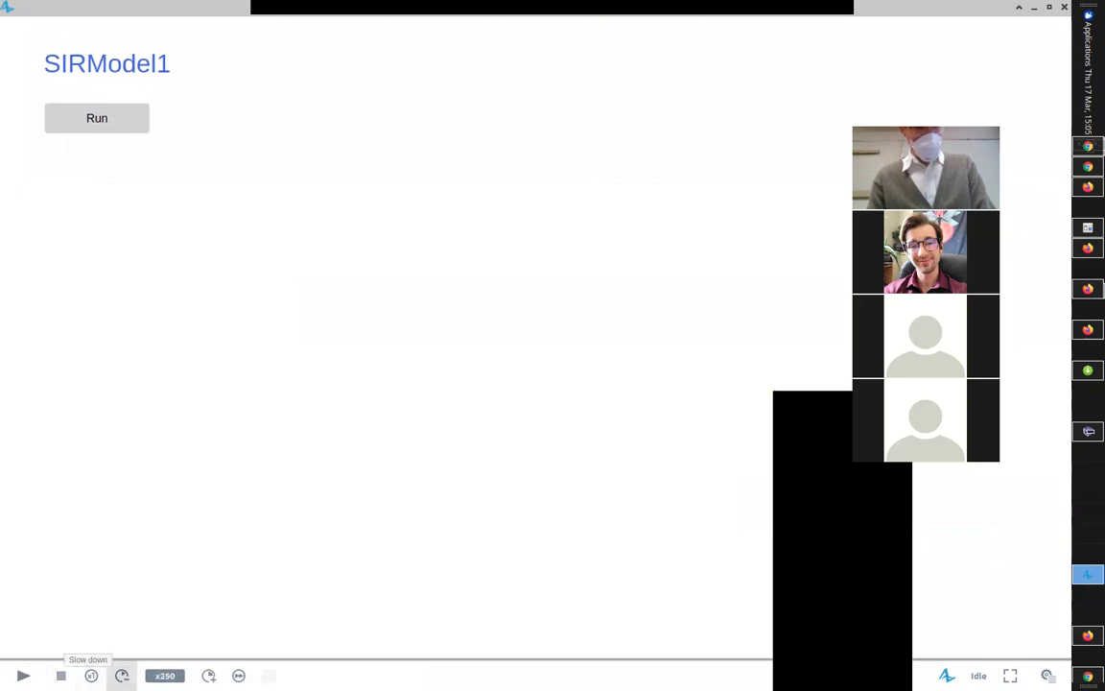
{"action": "left_click", "coordinate": [91, 676]}
{"action": "left_click", "coordinate": [76, 120]}
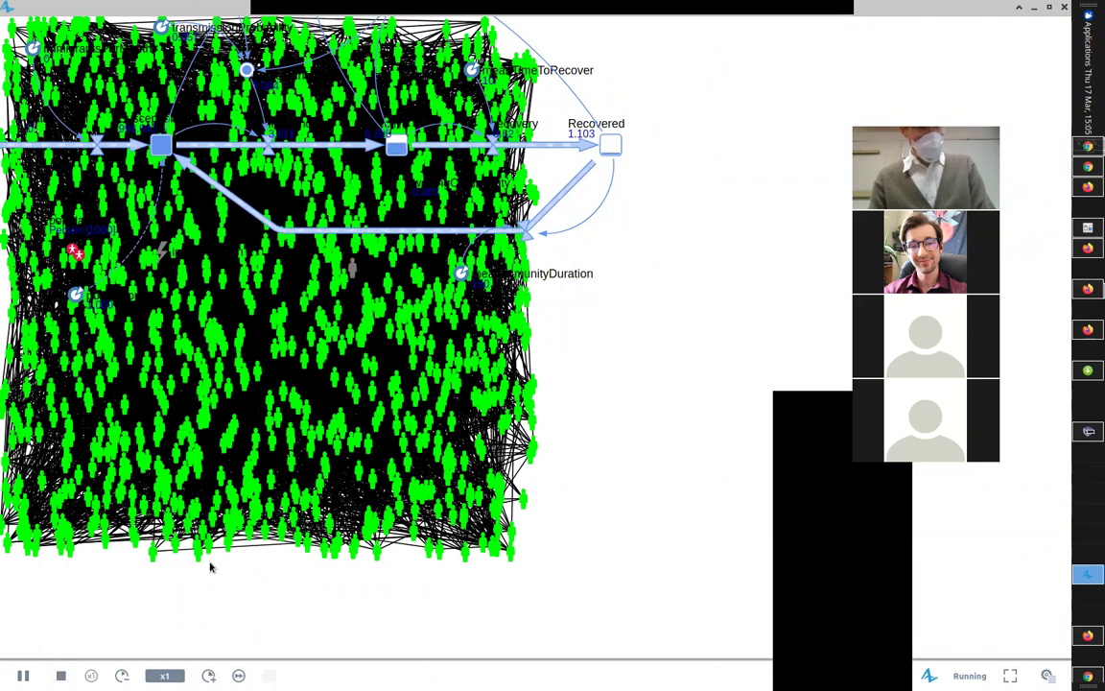
Bring the new run's time plot into view and raise the simulation speed to x5
{"action": "left_click_drag", "start_coordinate": [212, 576], "coordinate": [262, 686]}
{"action": "left_click_drag", "start_coordinate": [312, 312], "coordinate": [723, 670]}
{"action": "left_click_drag", "start_coordinate": [461, 532], "coordinate": [533, 668]}
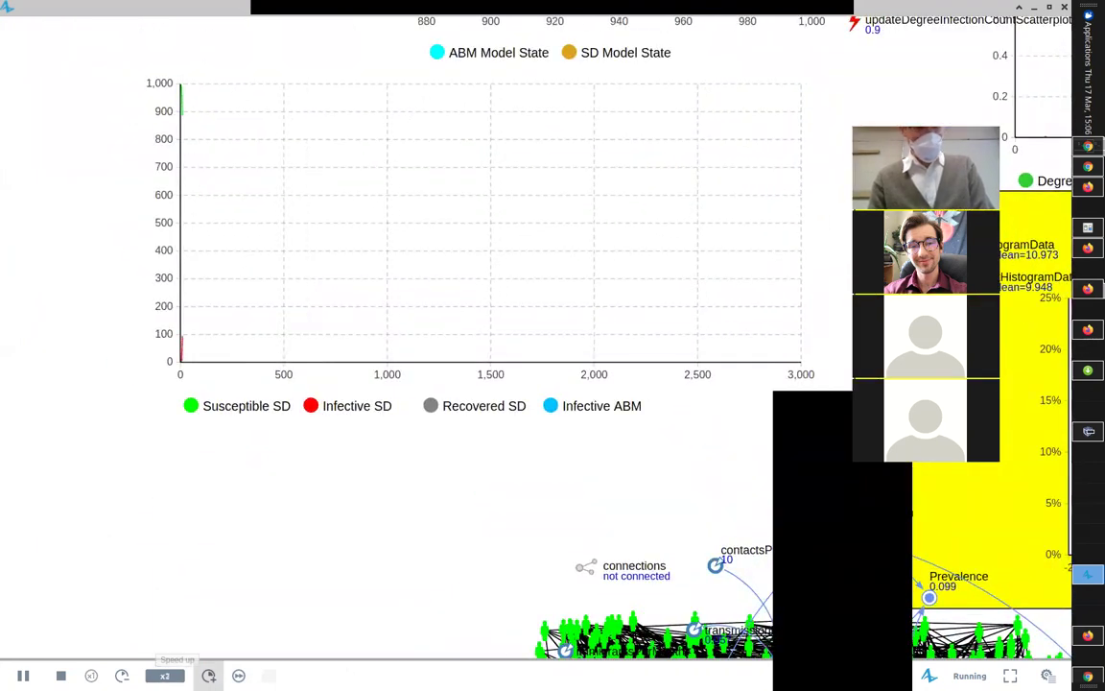
{"action": "left_click", "coordinate": [208, 676]}
{"action": "left_click", "coordinate": [209, 675]}
Examine the agent network's infection states alongside the stock-and-flow values and Prevalence
{"action": "left_click_drag", "start_coordinate": [333, 592], "coordinate": [28, 156]}
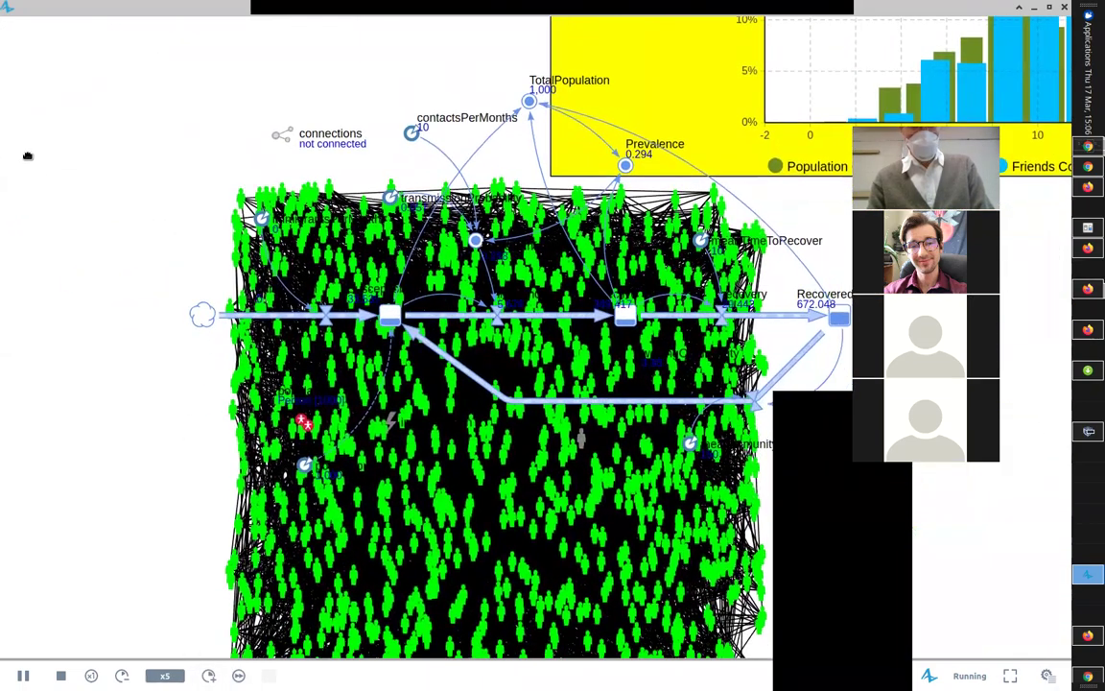
{"action": "left_click_drag", "start_coordinate": [186, 191], "coordinate": [193, 195]}
{"action": "left_click_drag", "start_coordinate": [560, 455], "coordinate": [384, 294]}
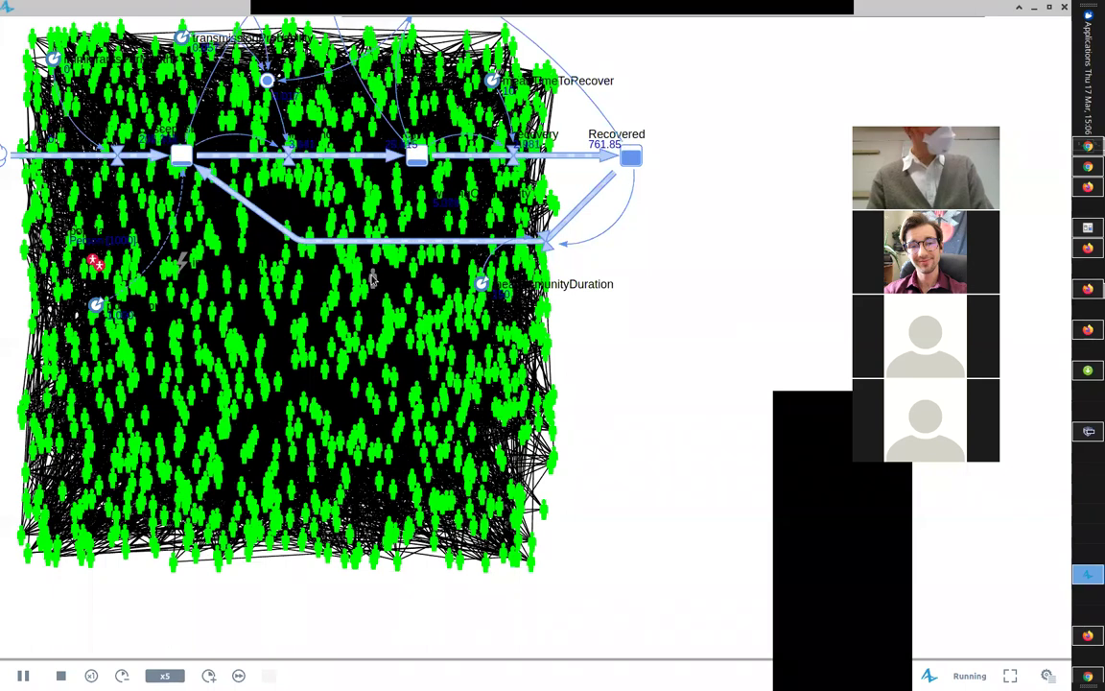
{"action": "left_click_drag", "start_coordinate": [387, 318], "coordinate": [382, 446]}
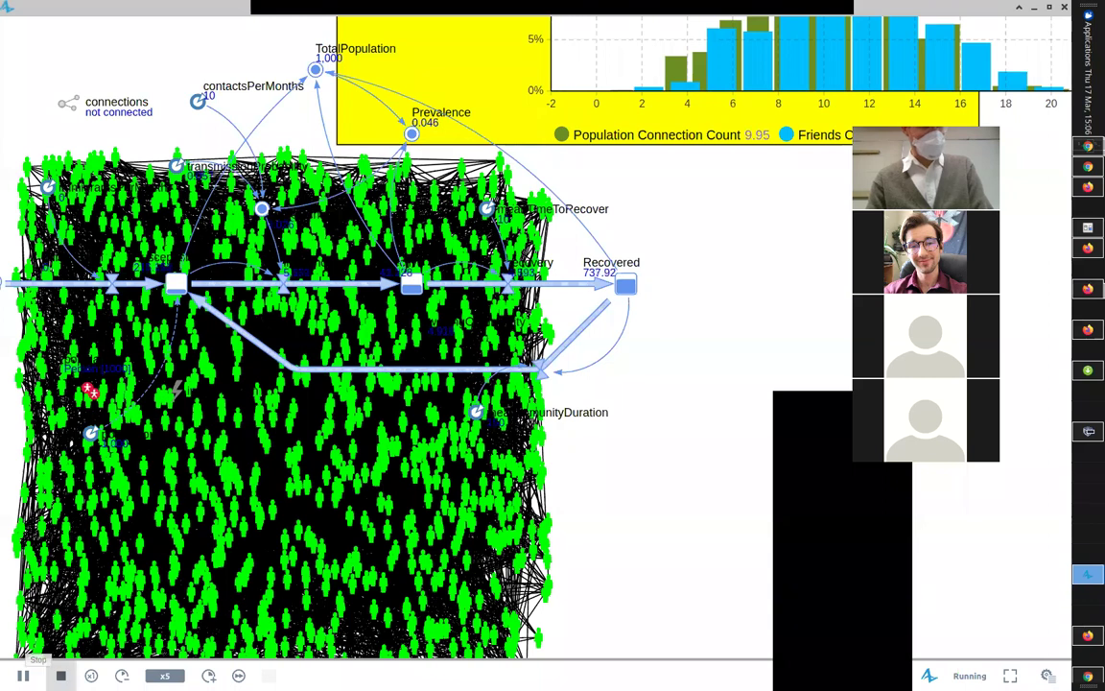
Stop the current run, start the experiment again, and raise the speed to x10 with the time plot shown
{"action": "left_click", "coordinate": [60, 675]}
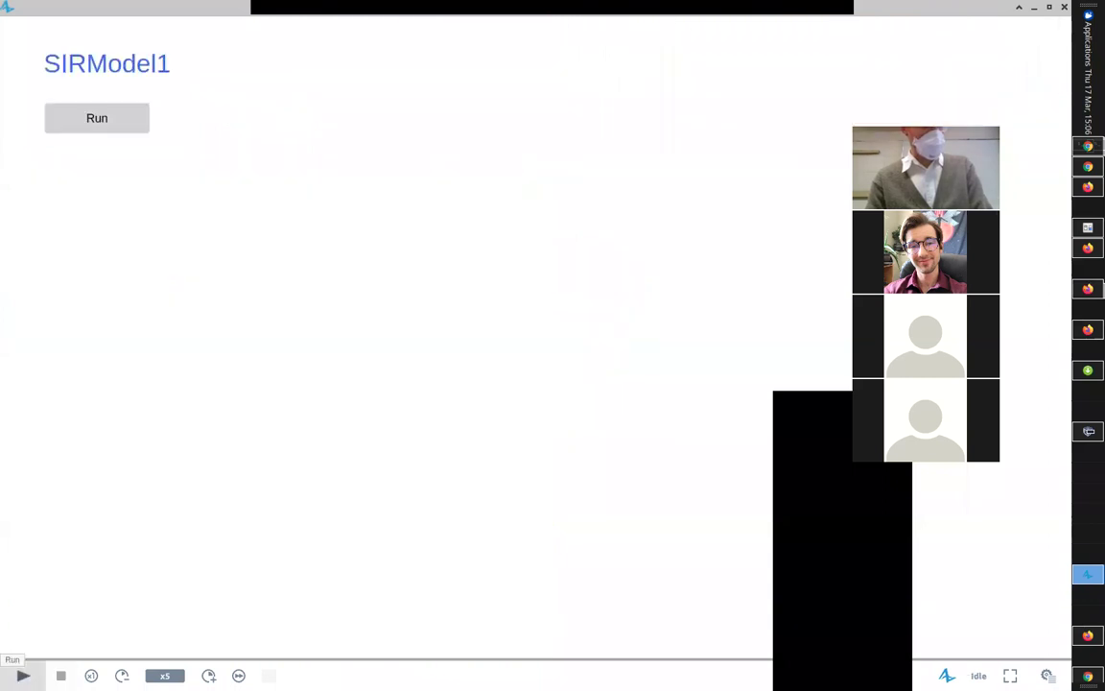
{"action": "left_click", "coordinate": [113, 115]}
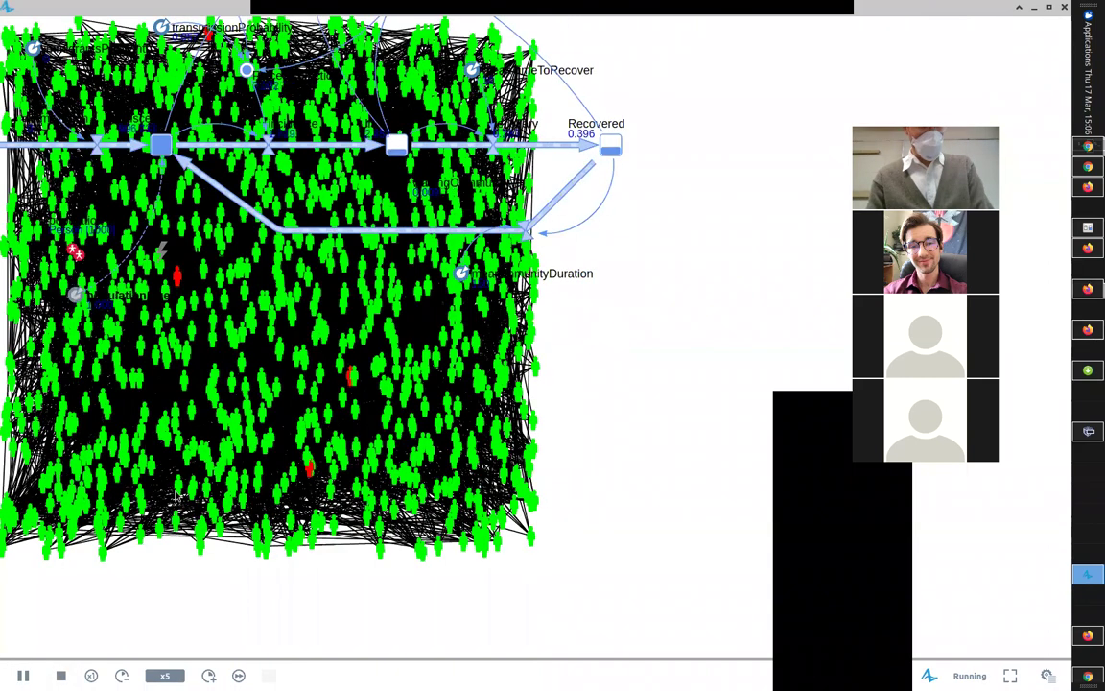
{"action": "left_click", "coordinate": [209, 675]}
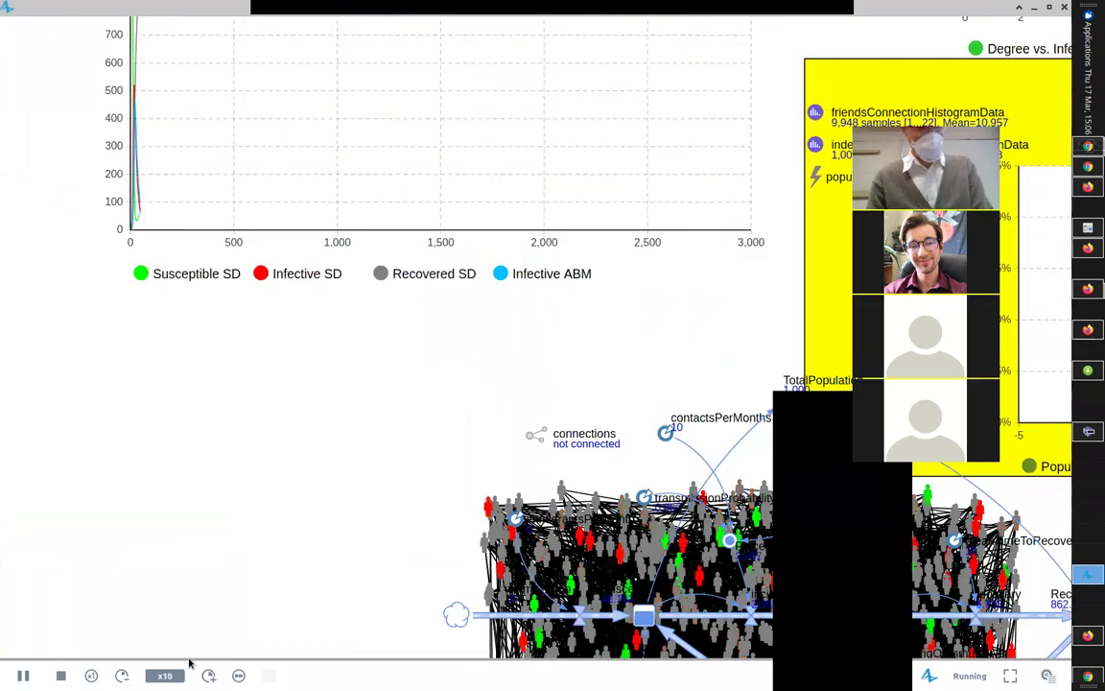
Raise the restarted simulation's speed to x500
{"action": "left_click", "coordinate": [209, 676]}
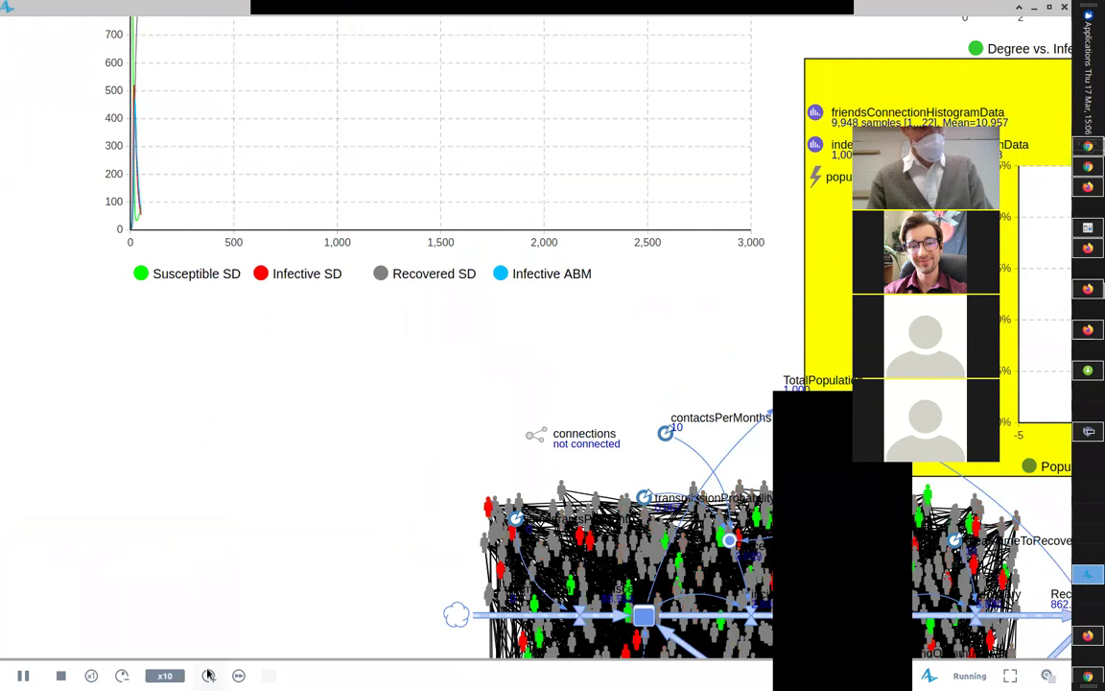
{"action": "left_click", "coordinate": [209, 676]}
{"action": "left_click", "coordinate": [209, 675]}
{"action": "left_click", "coordinate": [209, 675]}
{"action": "left_click", "coordinate": [209, 675]}
{"action": "left_click", "coordinate": [209, 675]}
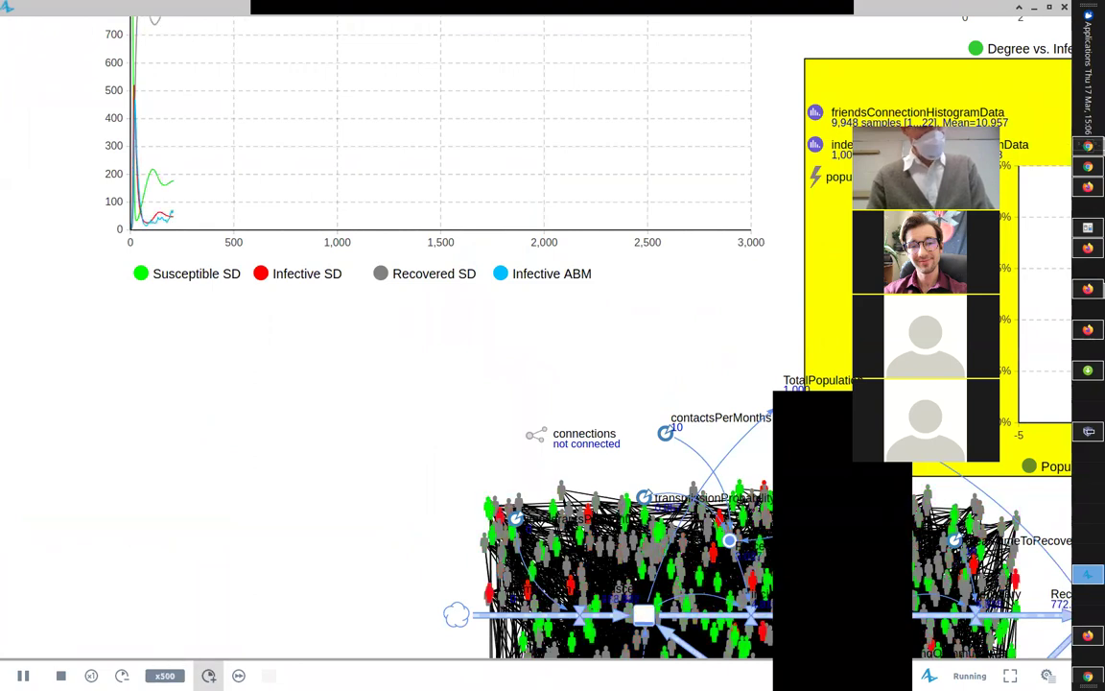
Run the BaselineWithoutStopTime simulation in virtual time and close its window
{"action": "left_click", "coordinate": [239, 675]}
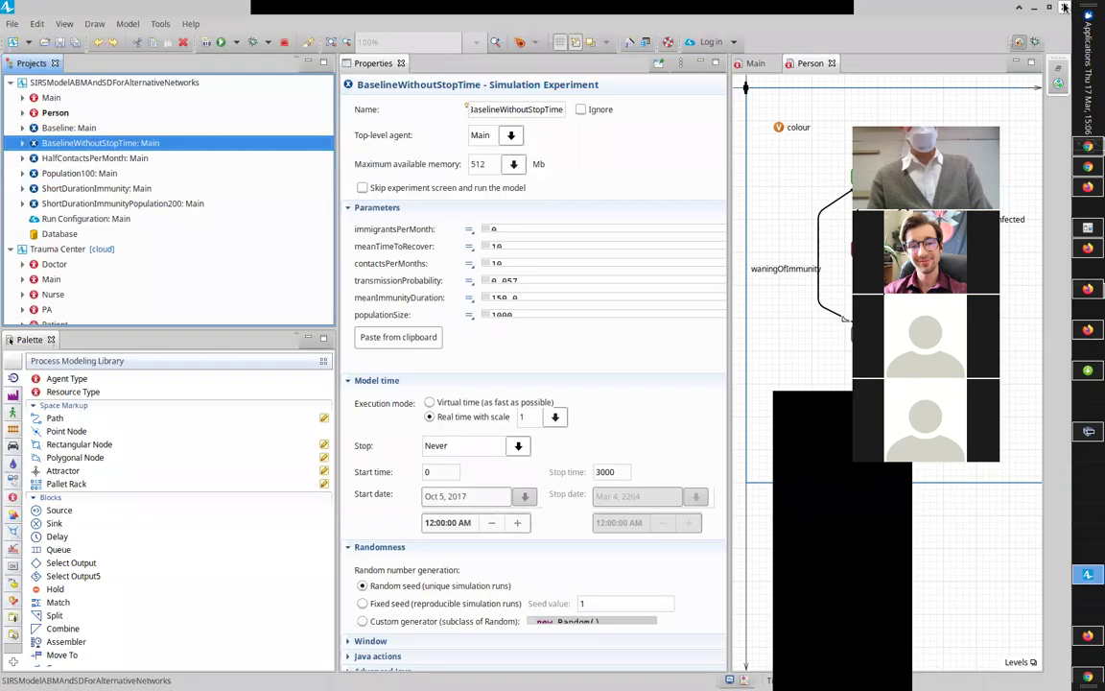
{"action": "left_click", "coordinate": [1065, 8]}
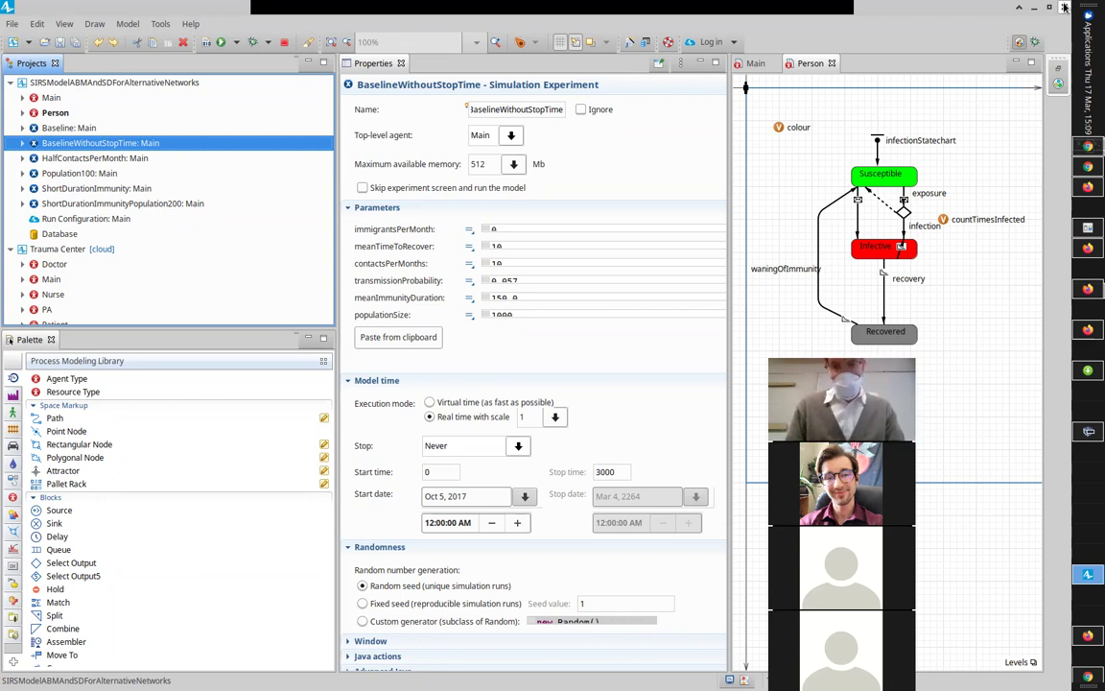
{"action": "key", "text": "alt+Tab"}
{"action": "key", "text": "alt+Tab"}
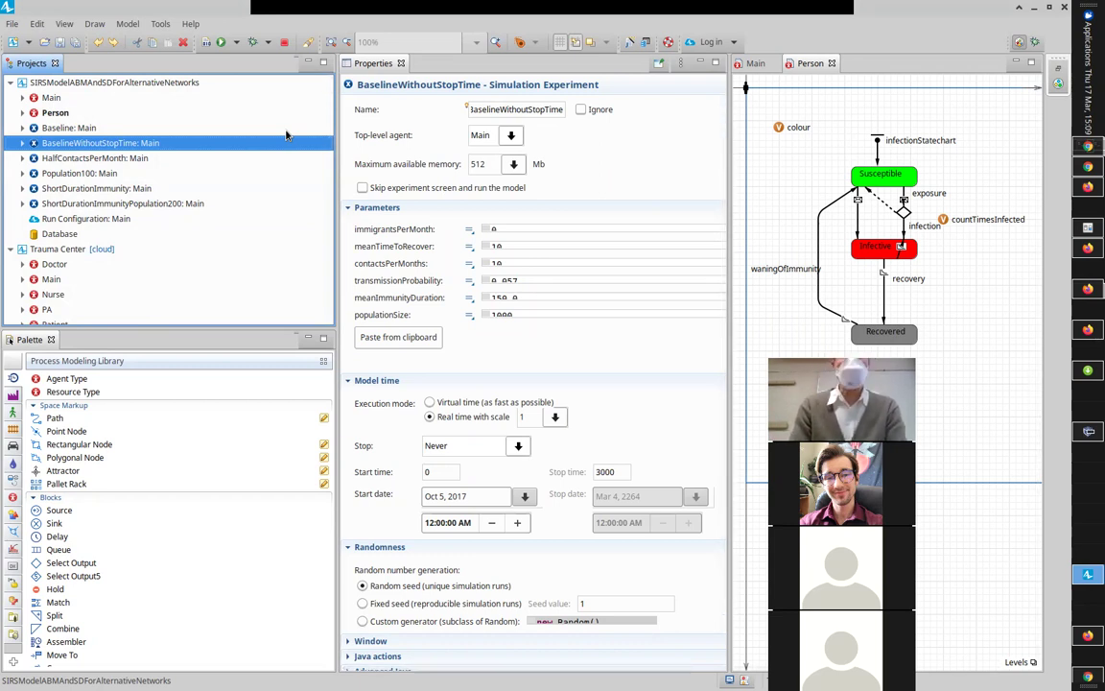
{"action": "key", "text": "alt+Tab"}
{"action": "key", "text": "alt+Tab"}
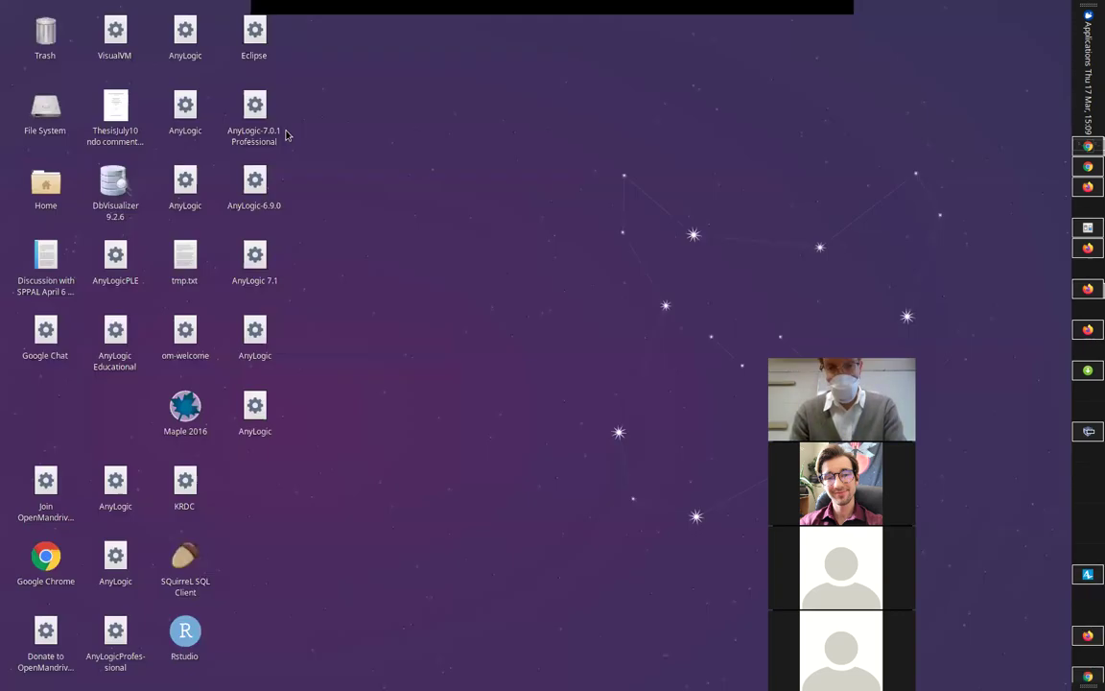
{"action": "key", "text": "Left"}
{"action": "key", "text": "Left"}
{"action": "key", "text": "Left"}
{"action": "key", "text": "Left"}
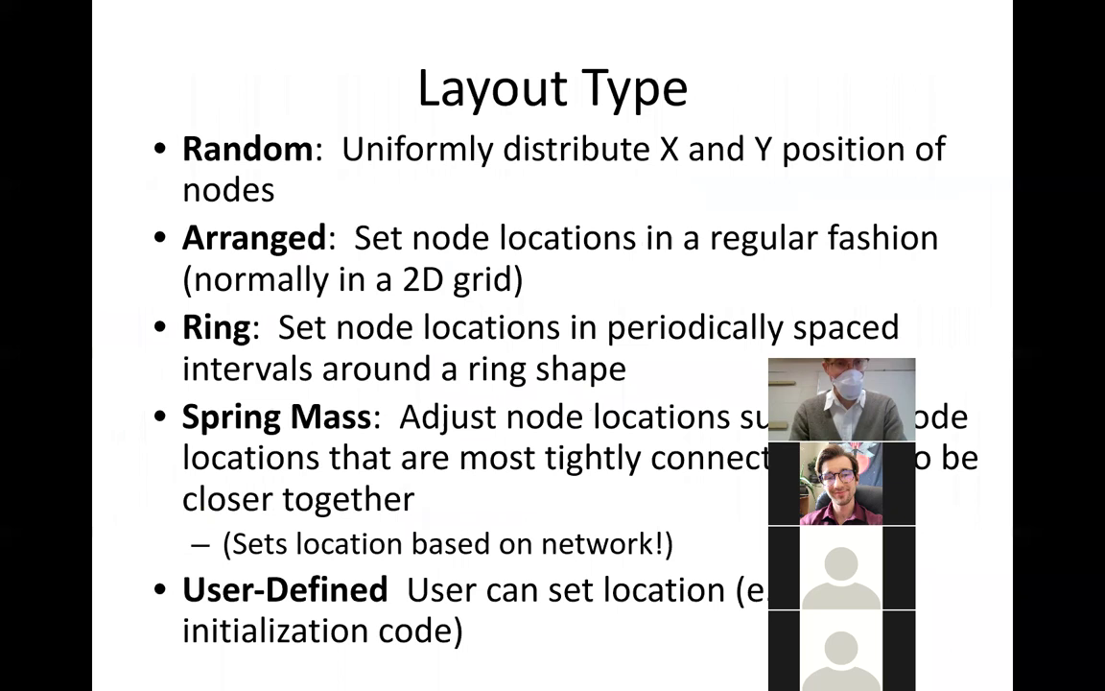
{"action": "key", "text": "Left"}
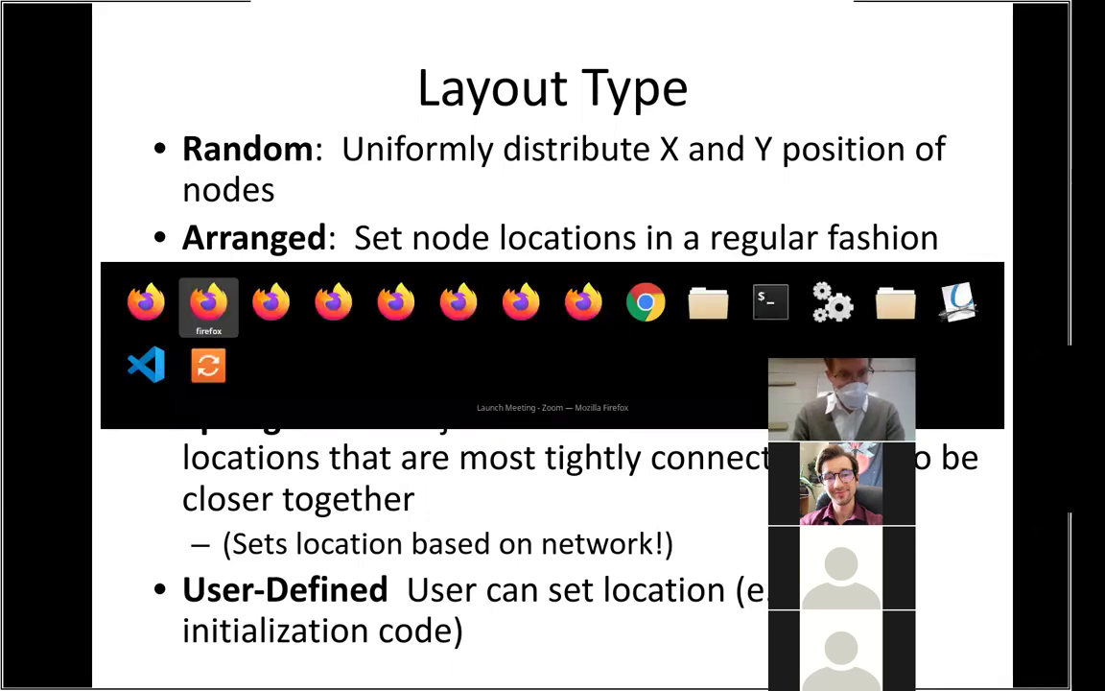
Switch to AnyLogic, set Main's network type to Distance-based, and show its connection range in full
{"action": "key", "text": "alt+Tab"}
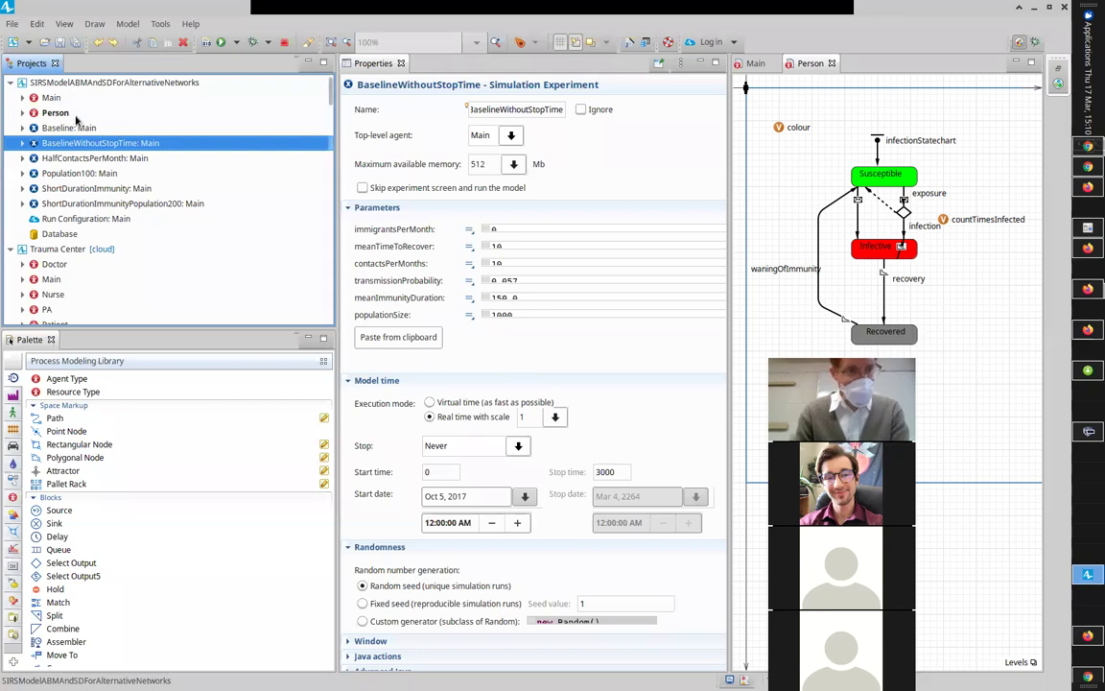
{"action": "double_click", "coordinate": [69, 130]}
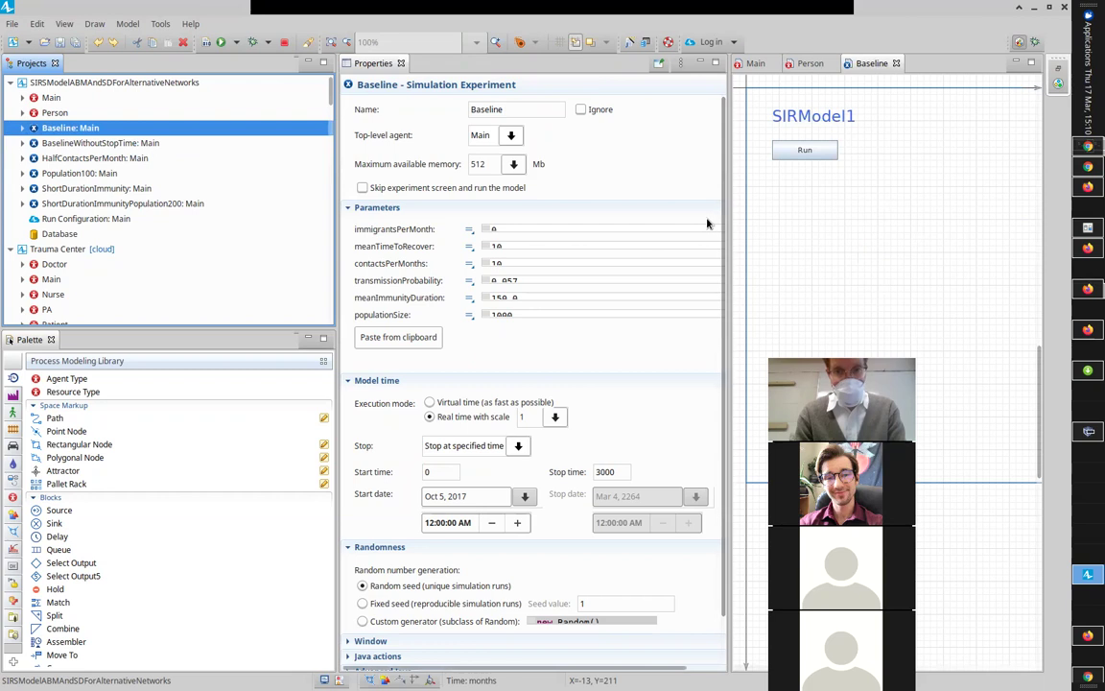
{"action": "scroll", "coordinate": [720, 231], "scroll_direction": "down", "scroll_amount": 2}
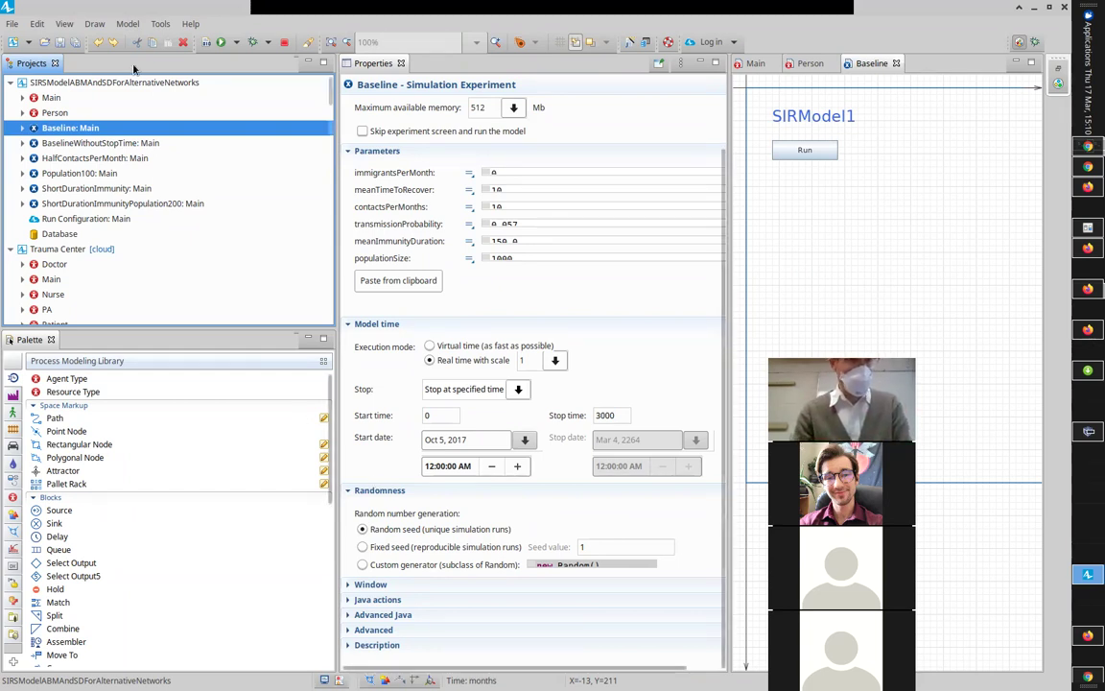
{"action": "left_click", "coordinate": [70, 97]}
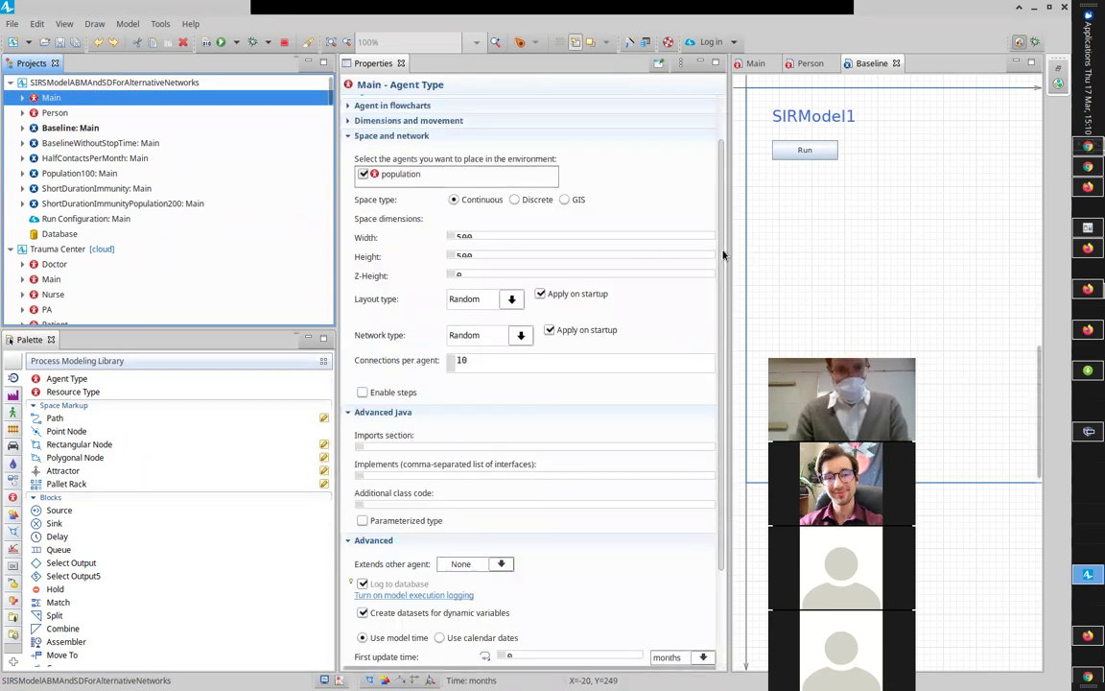
{"action": "scroll", "coordinate": [649, 362], "scroll_direction": "down", "scroll_amount": 3}
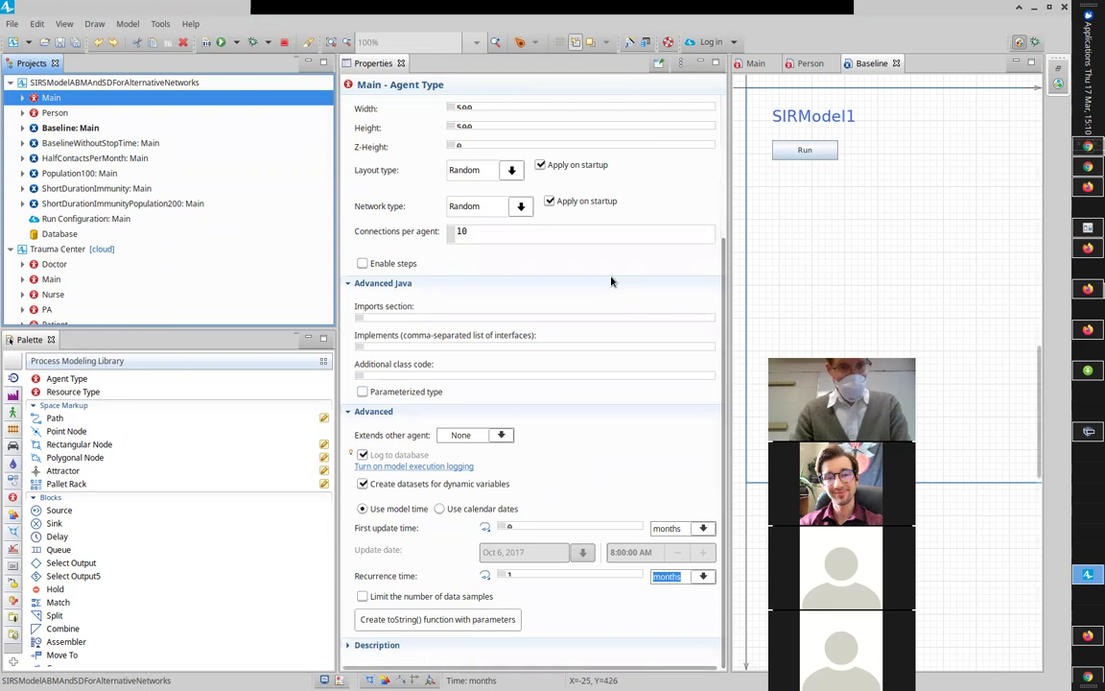
{"action": "left_click", "coordinate": [521, 207]}
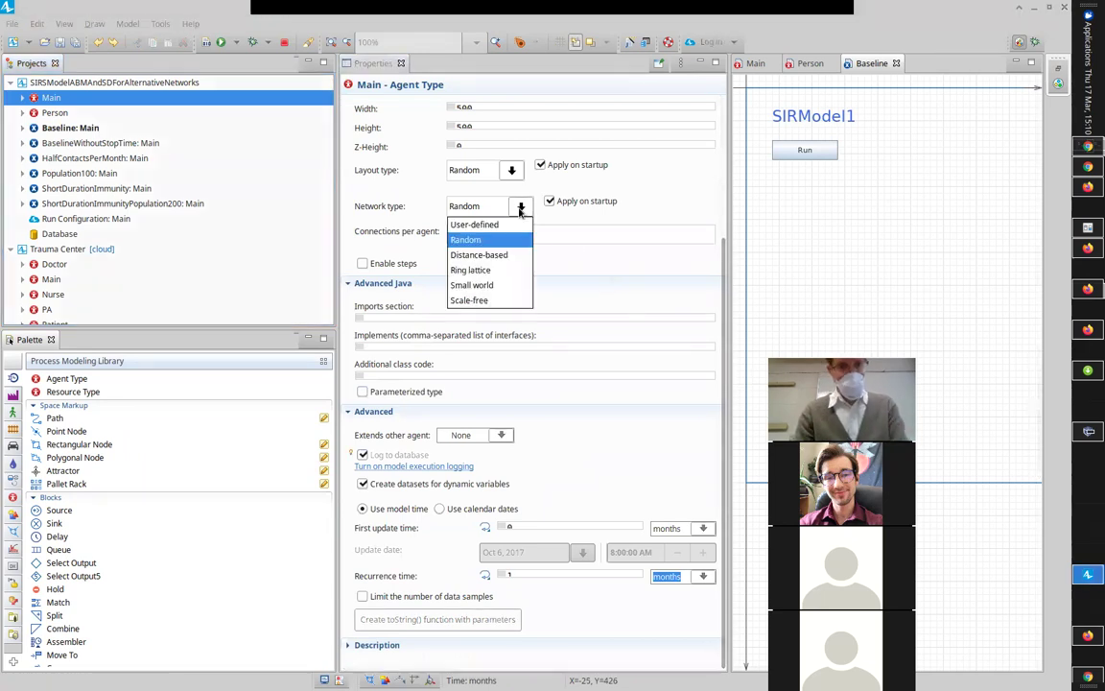
{"action": "left_click", "coordinate": [486, 256]}
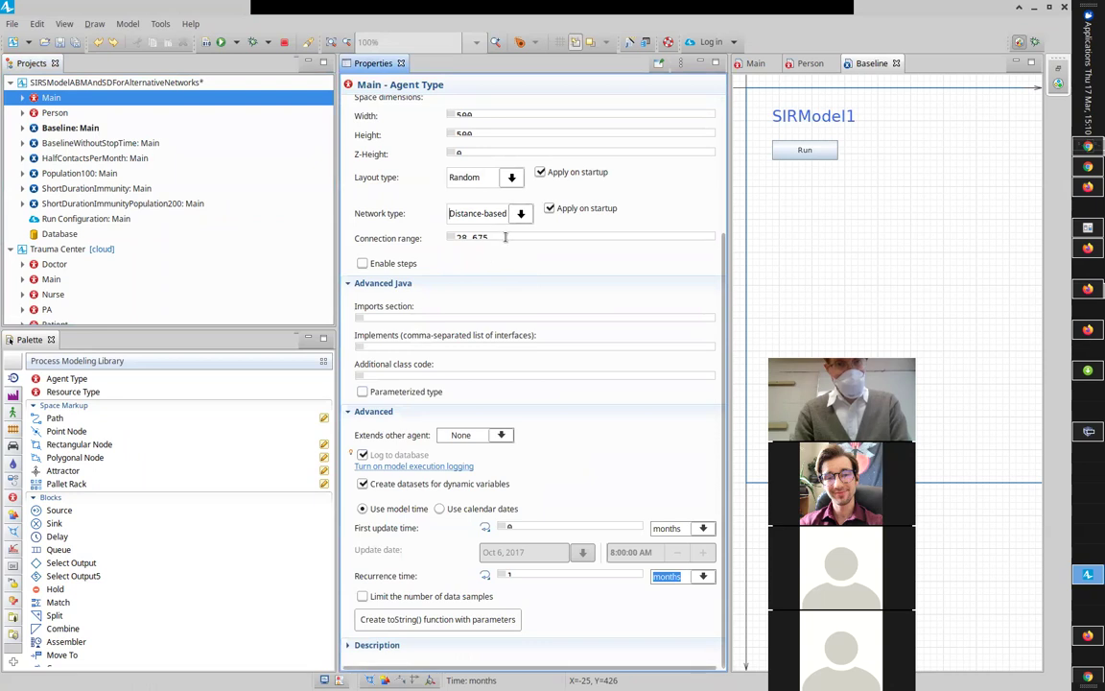
{"action": "left_click", "coordinate": [506, 239]}
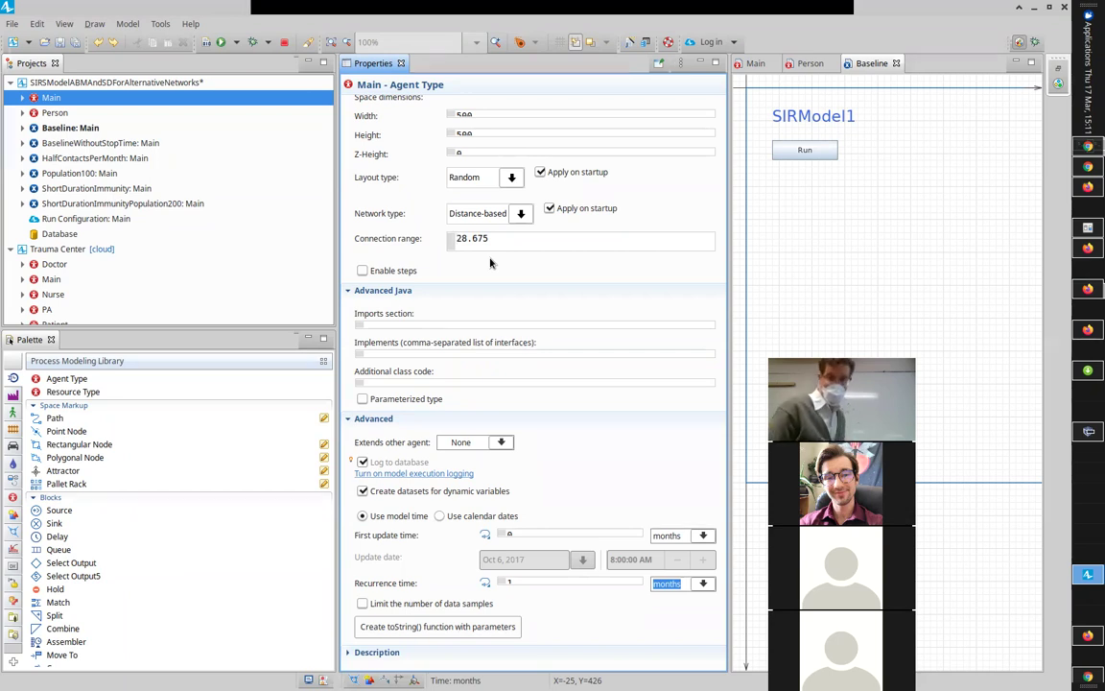
Run the Baseline experiment, start its simulation, and raise the speed to x5 with the time plot shown
{"action": "right_click", "coordinate": [71, 132]}
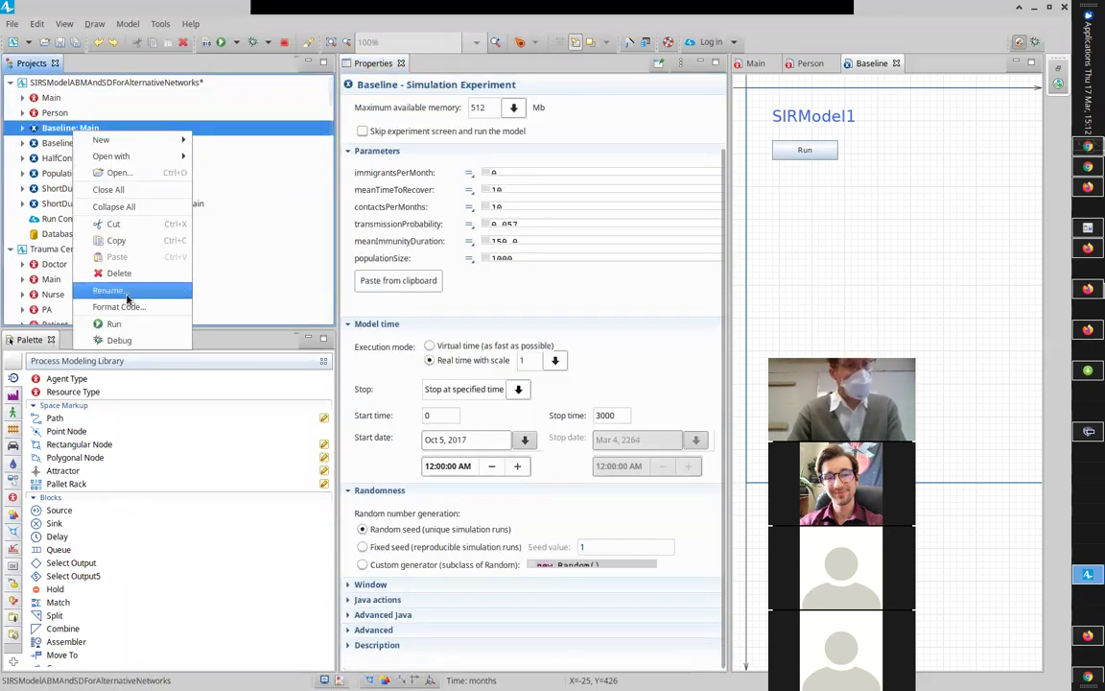
{"action": "left_click", "coordinate": [132, 323]}
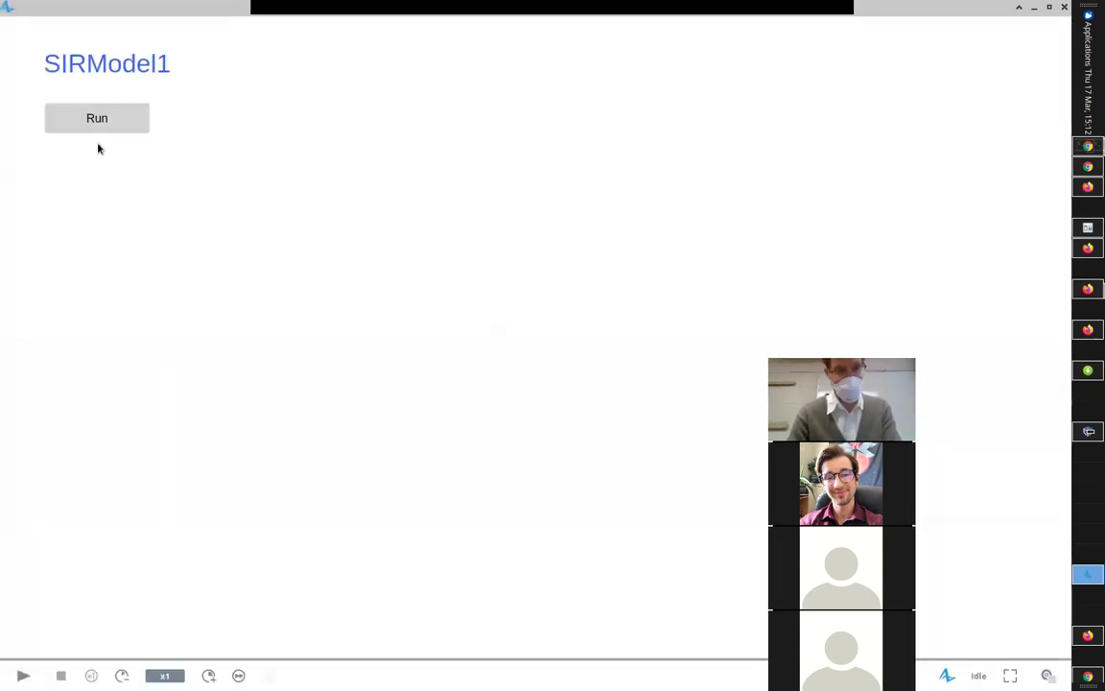
{"action": "left_click", "coordinate": [91, 120]}
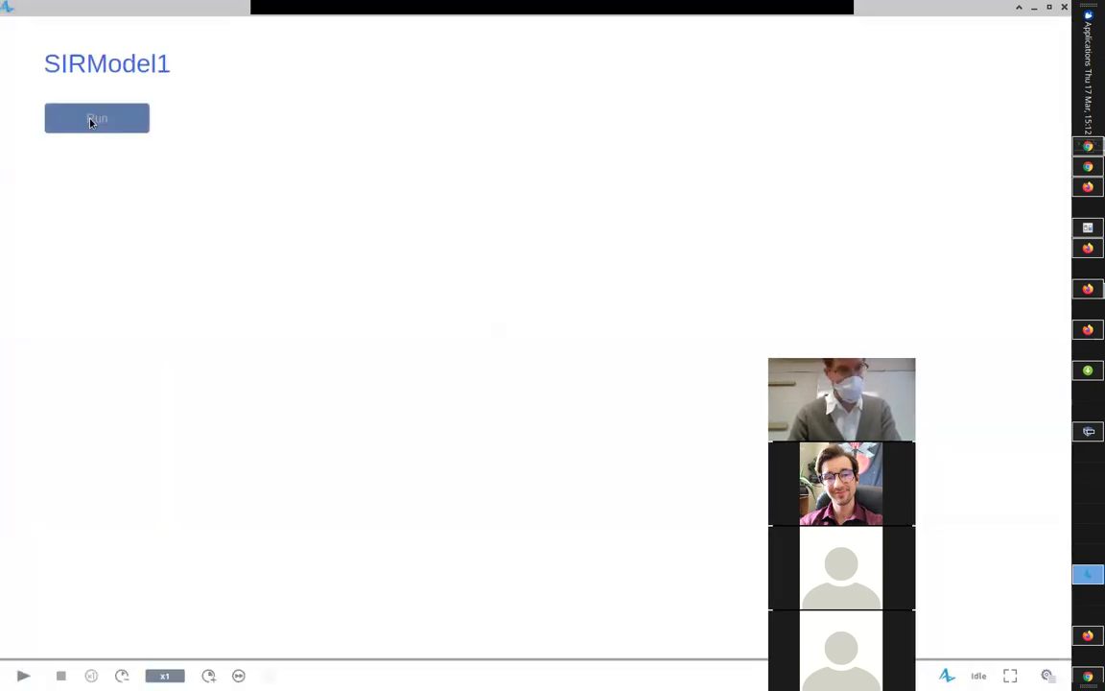
{"action": "left_click", "coordinate": [91, 120]}
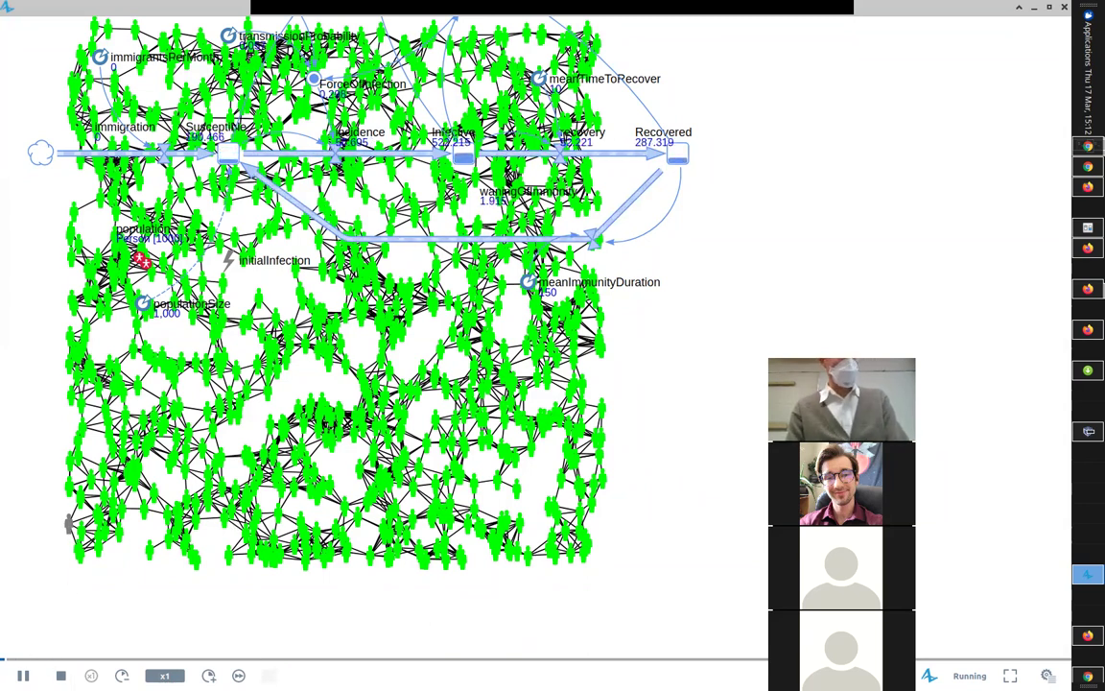
{"action": "left_click_drag", "start_coordinate": [155, 328], "coordinate": [236, 653]}
{"action": "left_click_drag", "start_coordinate": [144, 317], "coordinate": [489, 499]}
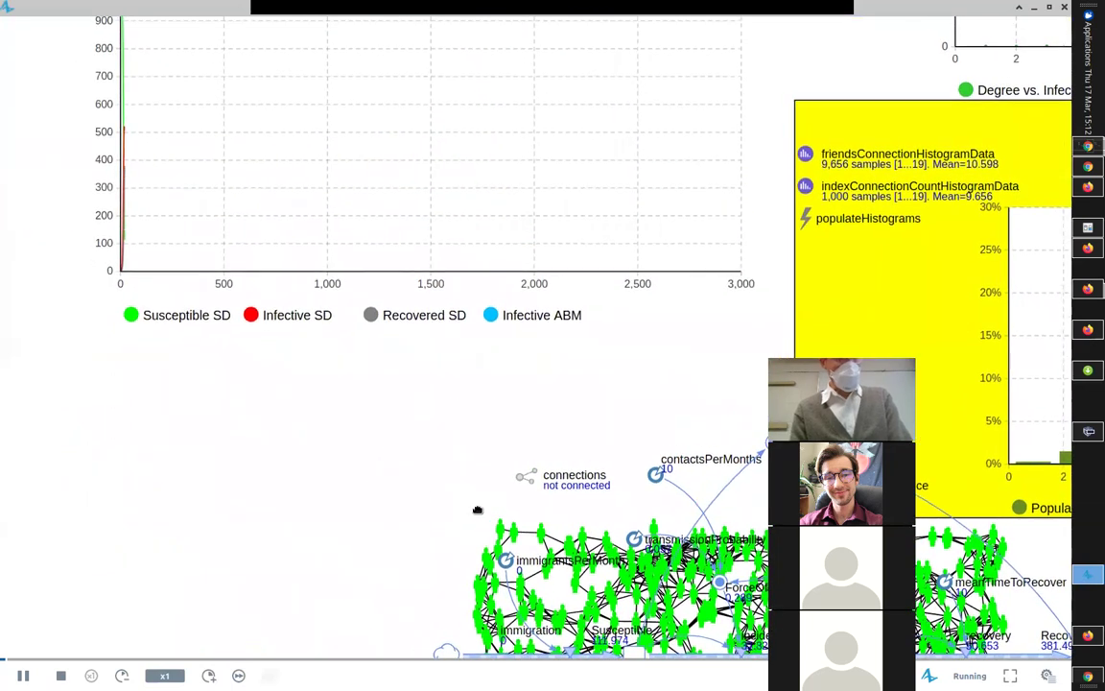
{"action": "left_click", "coordinate": [209, 676]}
{"action": "left_click", "coordinate": [208, 675]}
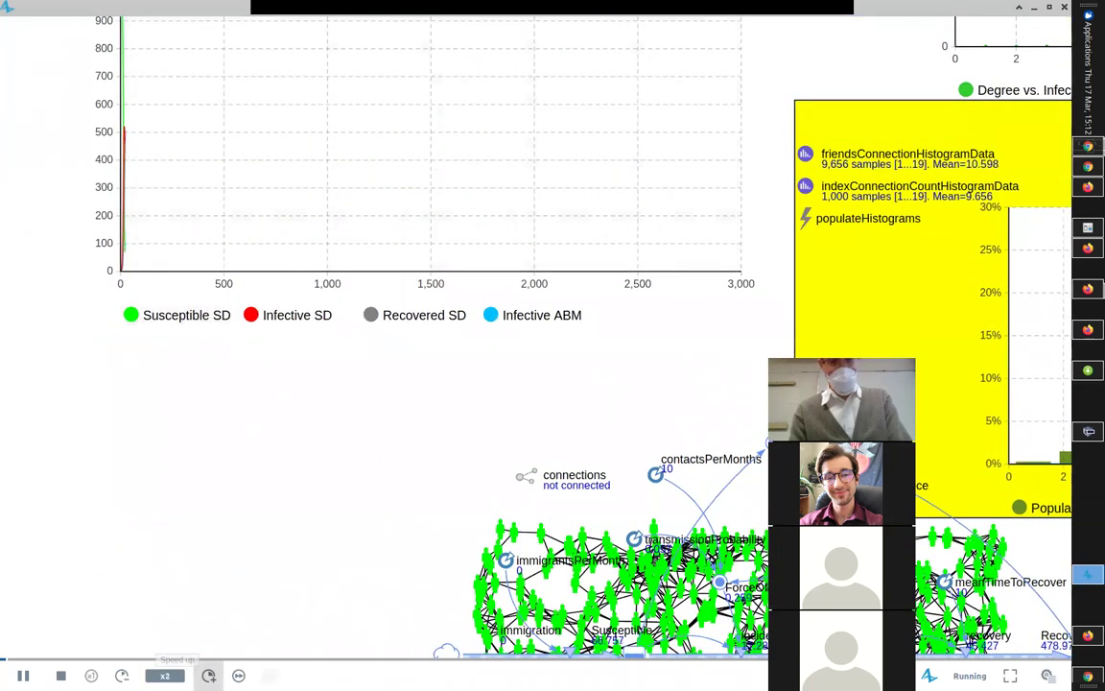
Examine the Infective ABM series in the time plot and the infection states across the agent network
{"action": "left_click_drag", "start_coordinate": [372, 495], "coordinate": [260, 368]}
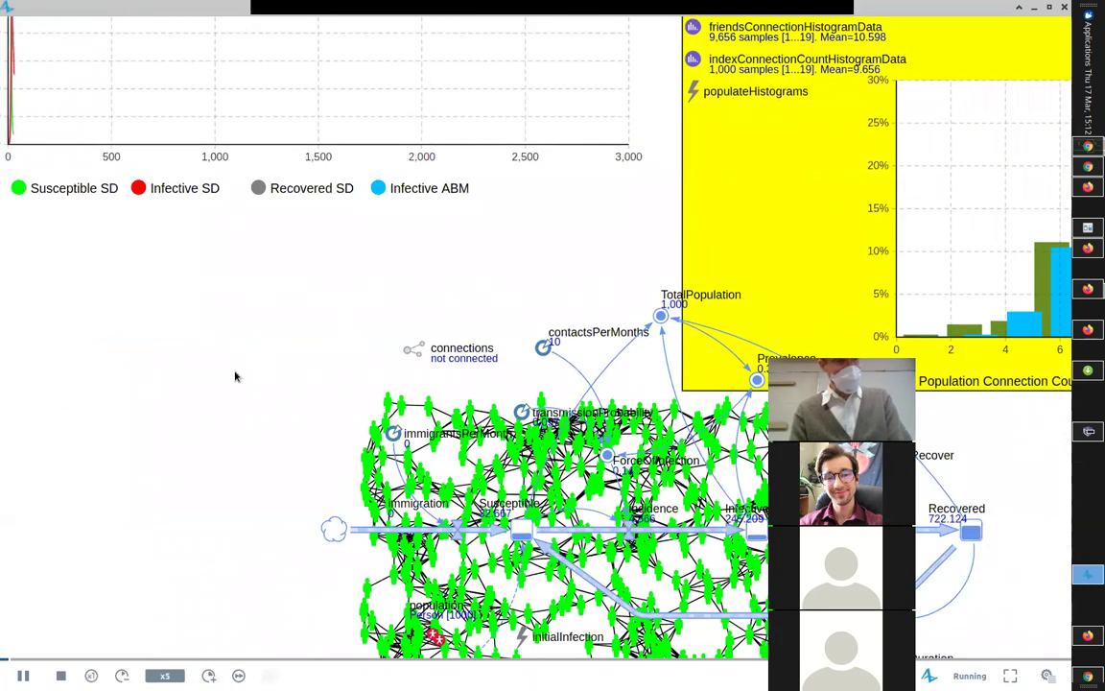
{"action": "left_click_drag", "start_coordinate": [150, 298], "coordinate": [370, 491]}
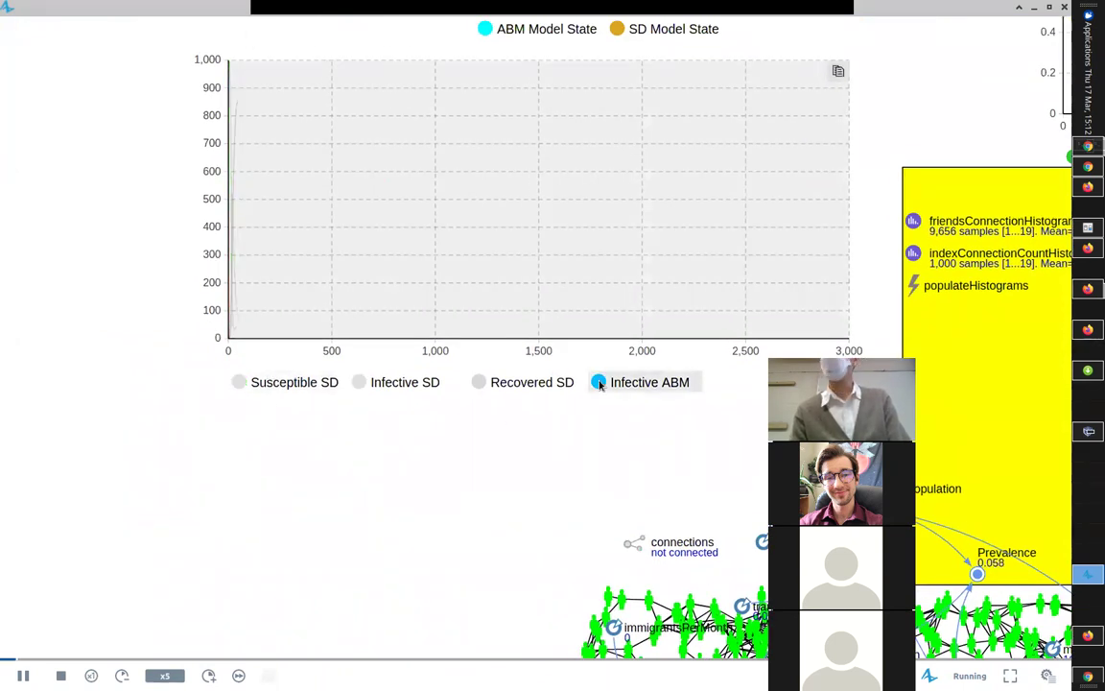
{"action": "left_click_drag", "start_coordinate": [402, 587], "coordinate": [216, 301]}
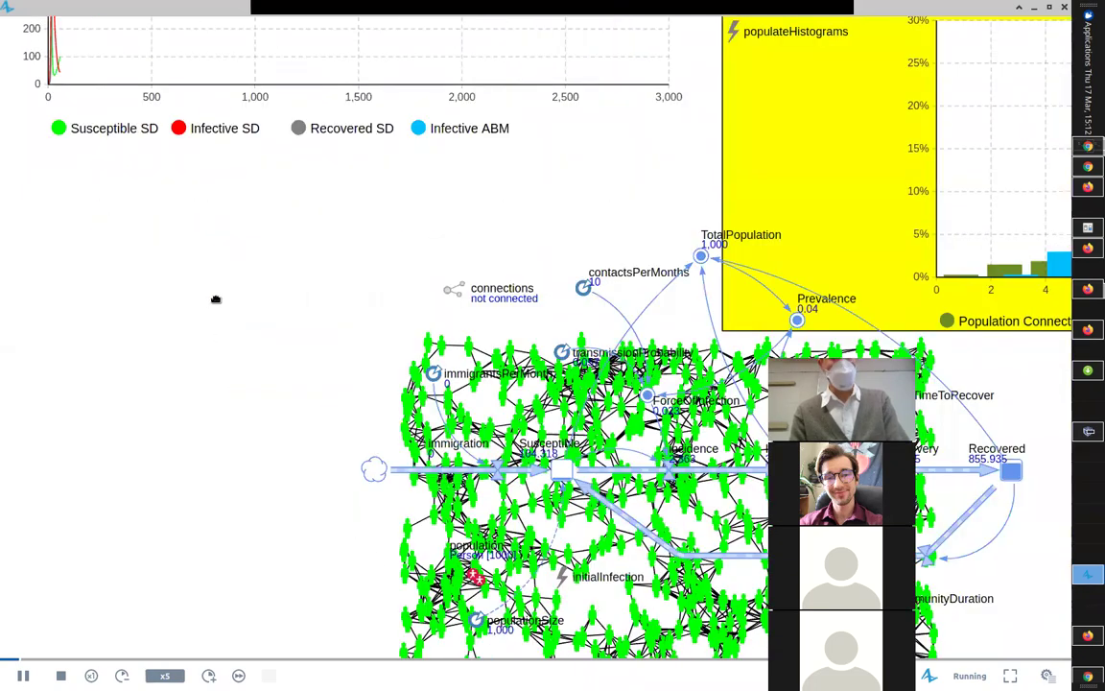
{"action": "left_click_drag", "start_coordinate": [187, 569], "coordinate": [135, 296]}
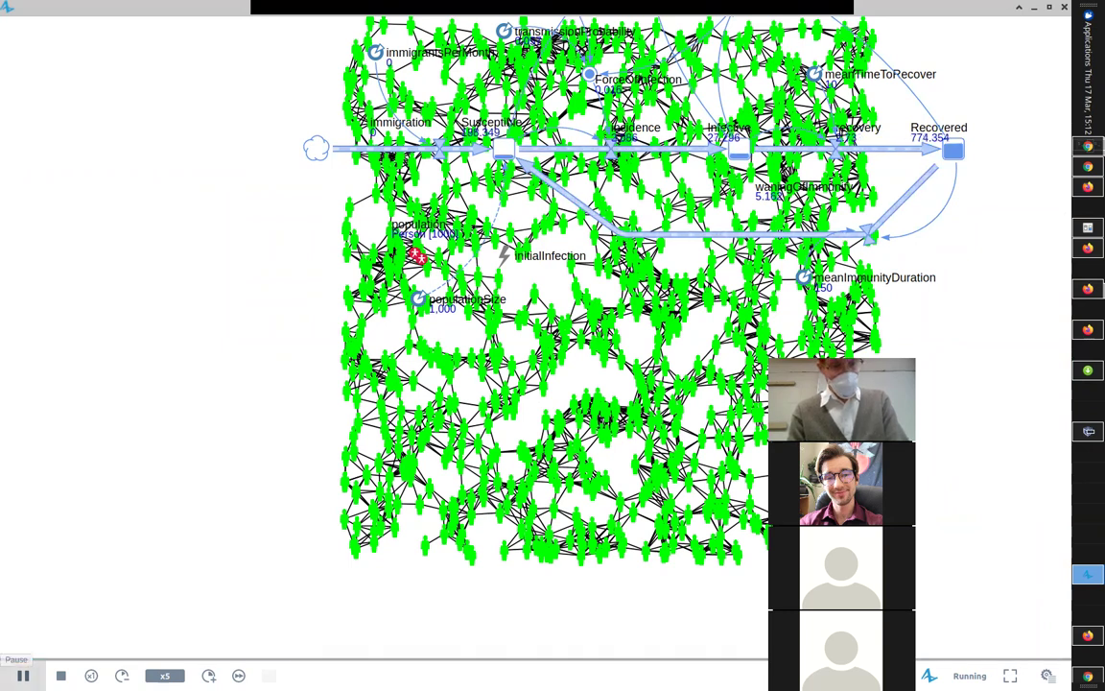
Stop the current run and start the Baseline simulation again with the agent network in view
{"action": "left_click", "coordinate": [61, 675]}
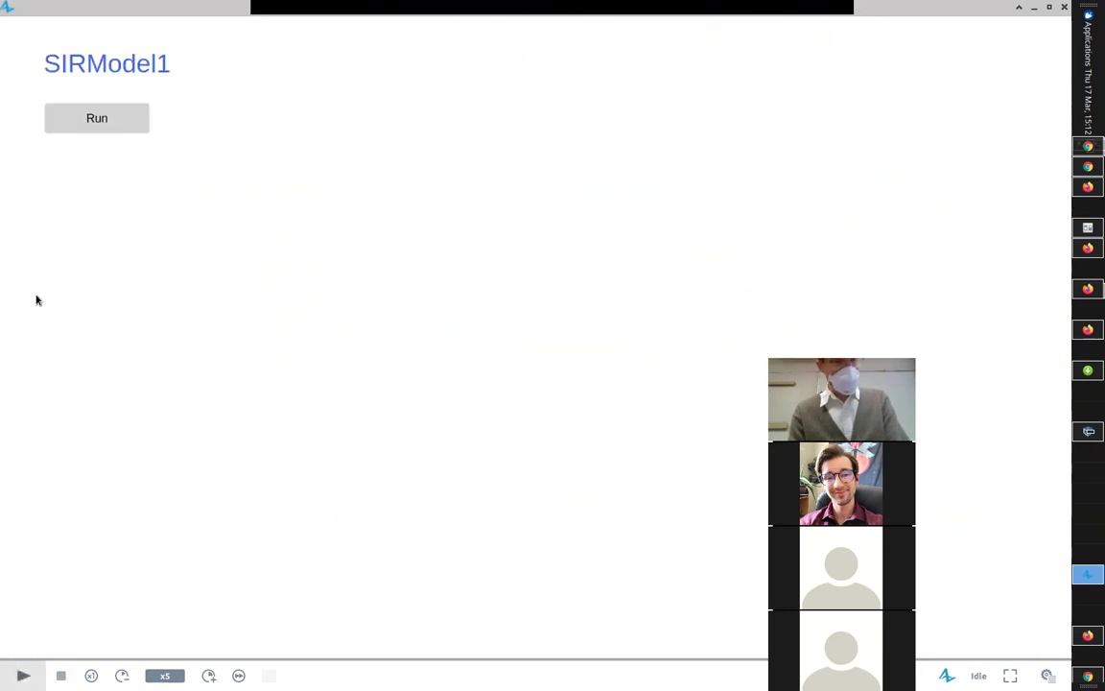
{"action": "left_click", "coordinate": [75, 119]}
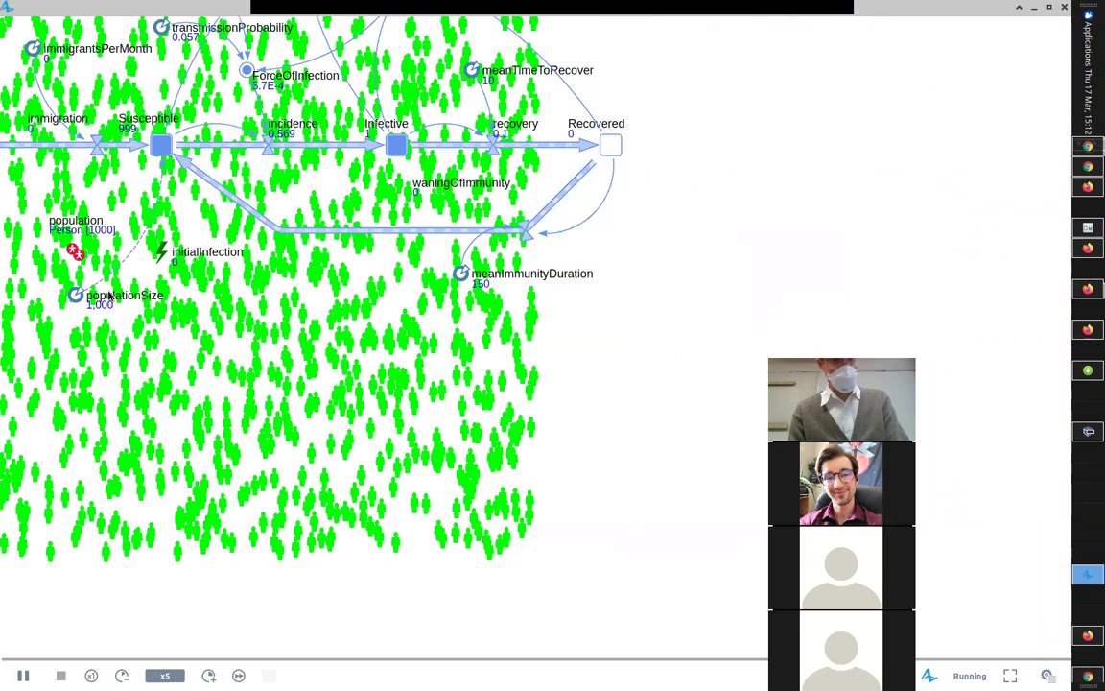
{"action": "left_click_drag", "start_coordinate": [110, 297], "coordinate": [177, 422]}
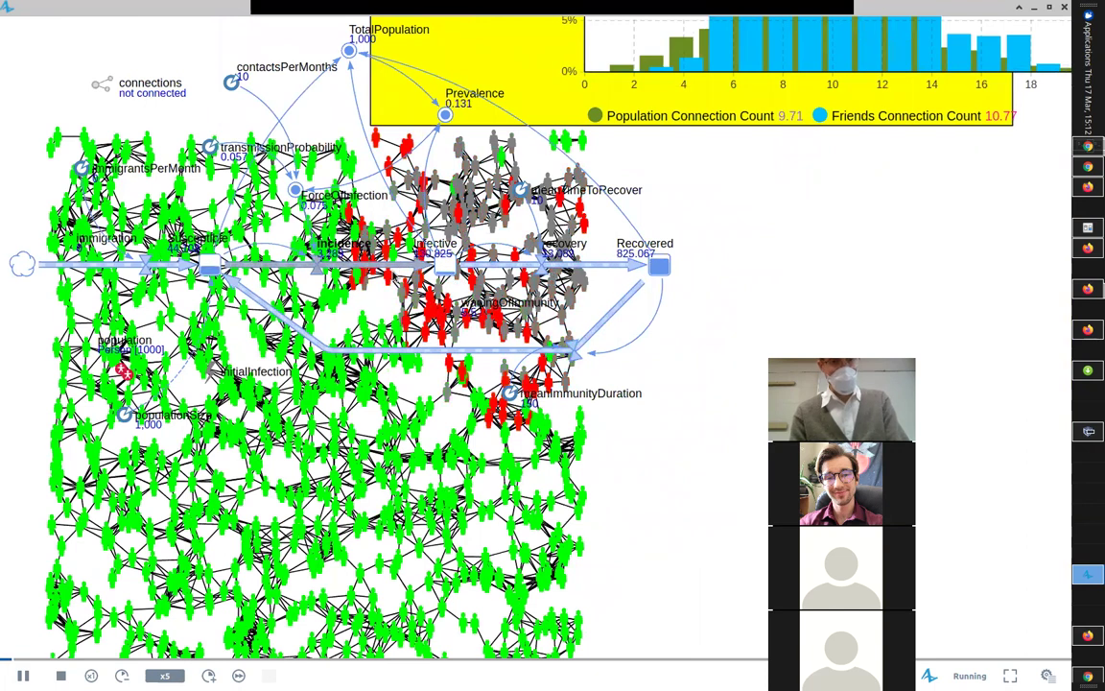
Pause and resume the simulation at intervals to examine how infection spreads geographically through the distance-based agent network
{"action": "left_click", "coordinate": [23, 676]}
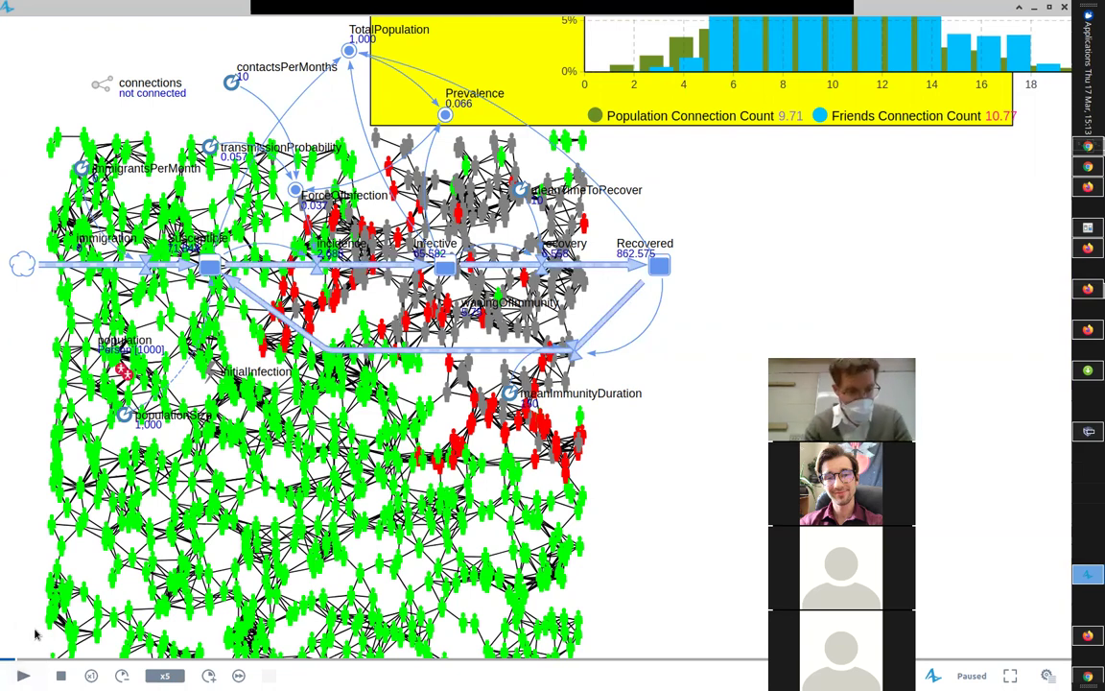
{"action": "left_click", "coordinate": [23, 675]}
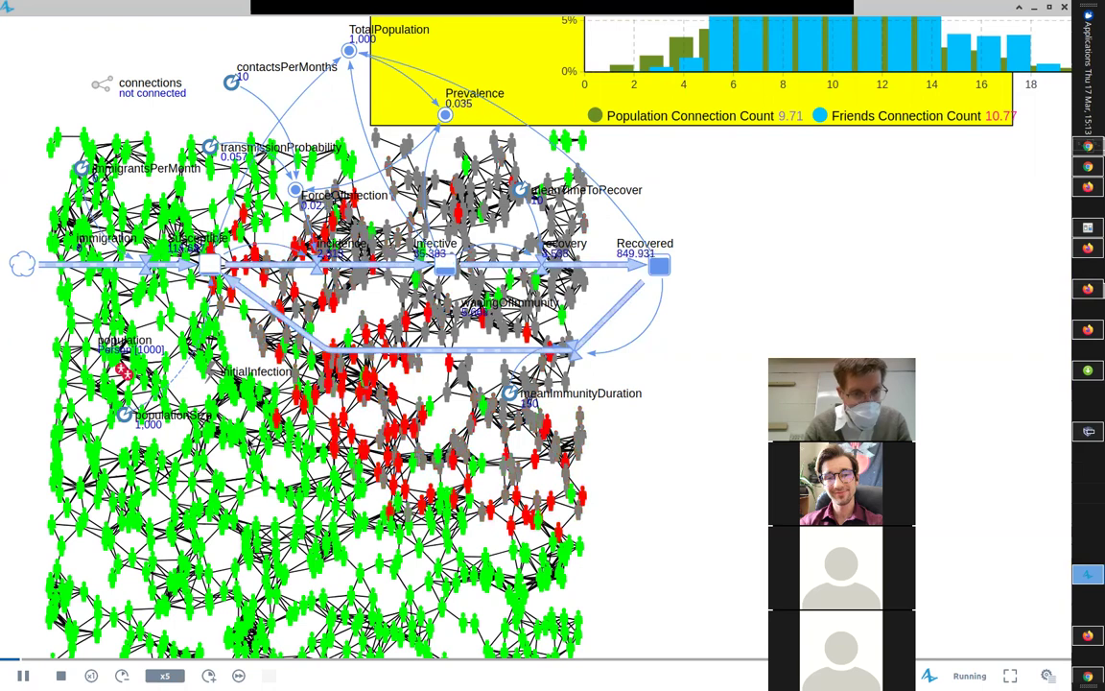
{"action": "left_click", "coordinate": [23, 675]}
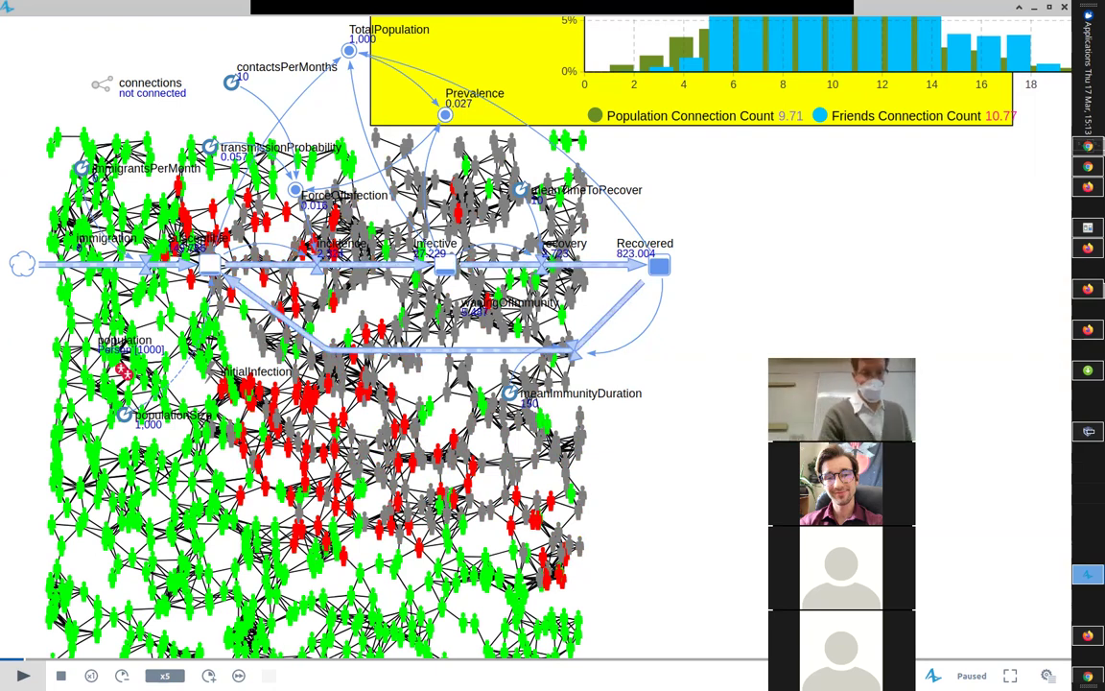
{"action": "left_click", "coordinate": [23, 676]}
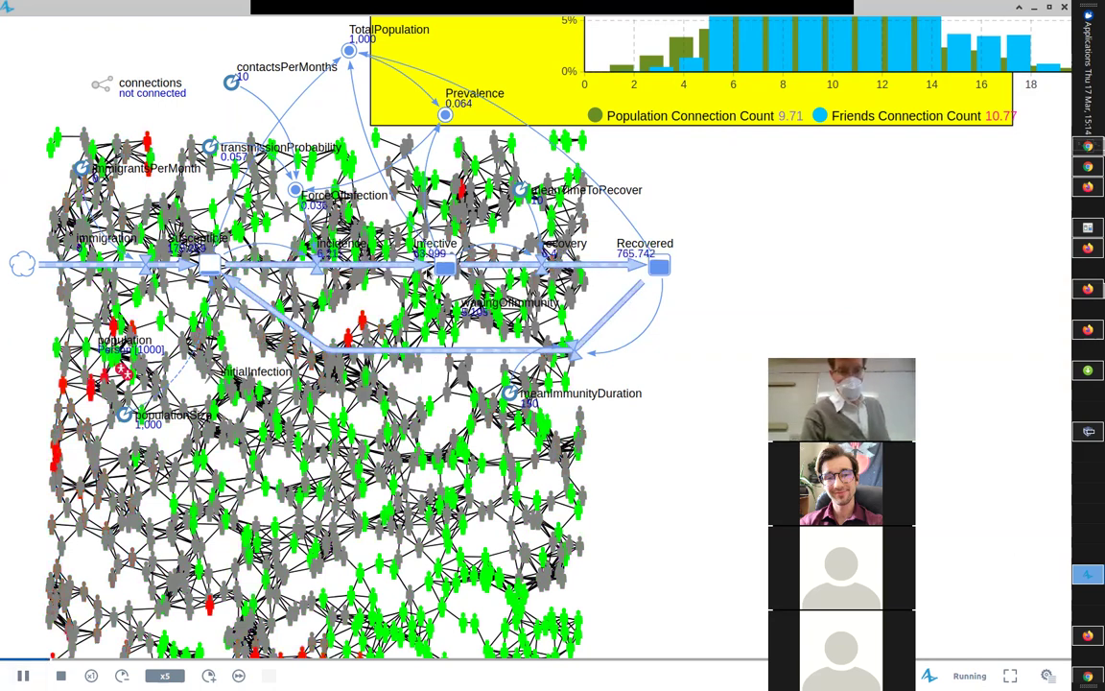
{"action": "left_click", "coordinate": [23, 675]}
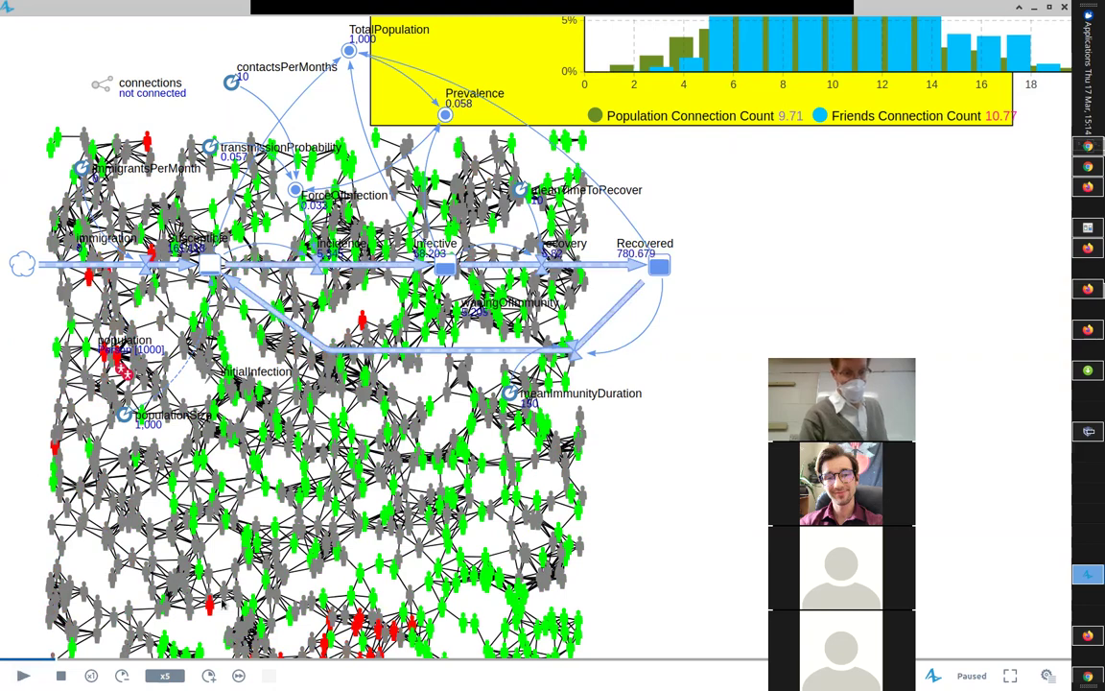
{"action": "scroll", "coordinate": [172, 568], "scroll_direction": "down", "scroll_amount": 2}
{"action": "scroll", "coordinate": [173, 567], "scroll_direction": "up", "scroll_amount": 2}
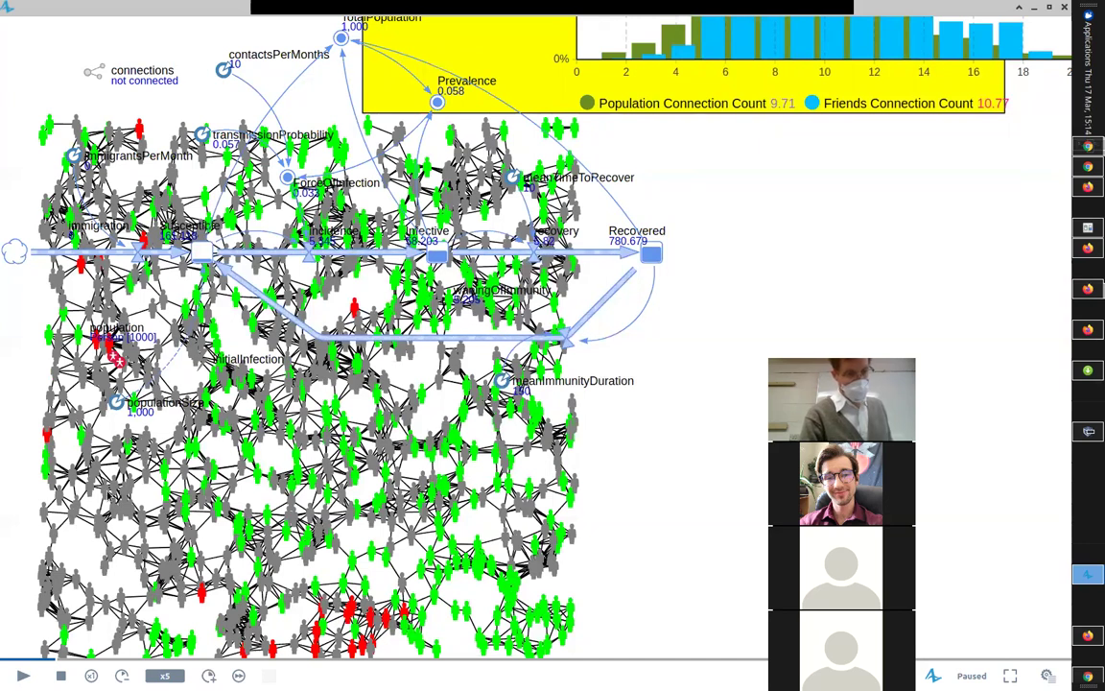
{"action": "left_click_drag", "start_coordinate": [99, 512], "coordinate": [157, 451]}
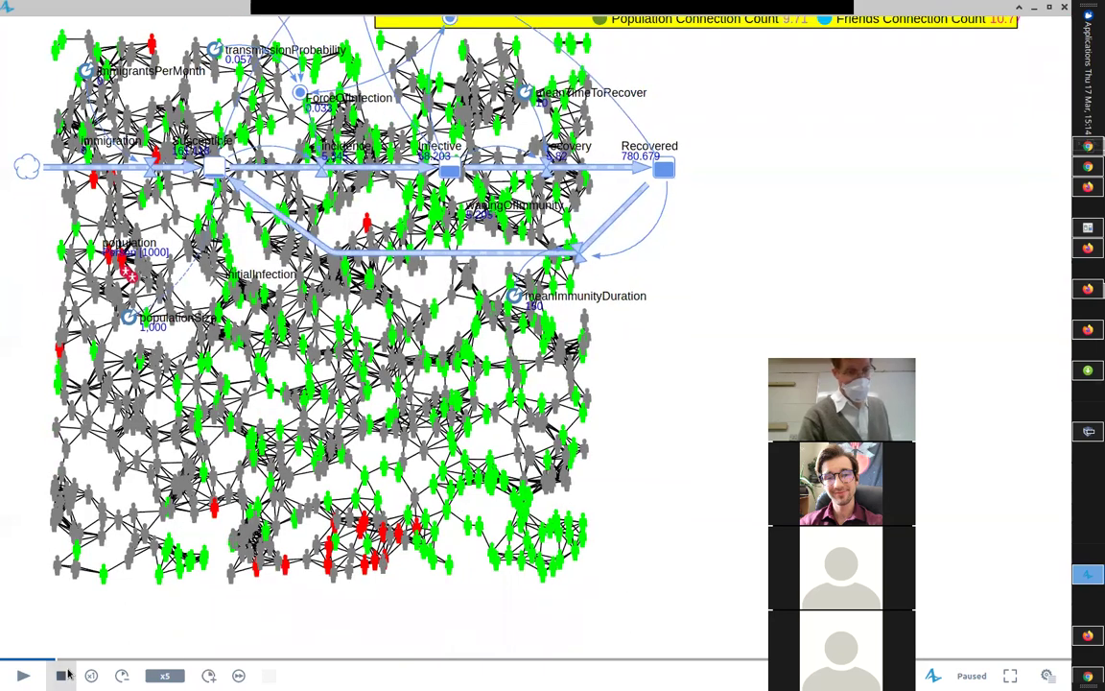
Resume the paused run, raise its speed to x25, and show the time plot of SD and ABM series
{"action": "left_click", "coordinate": [23, 675]}
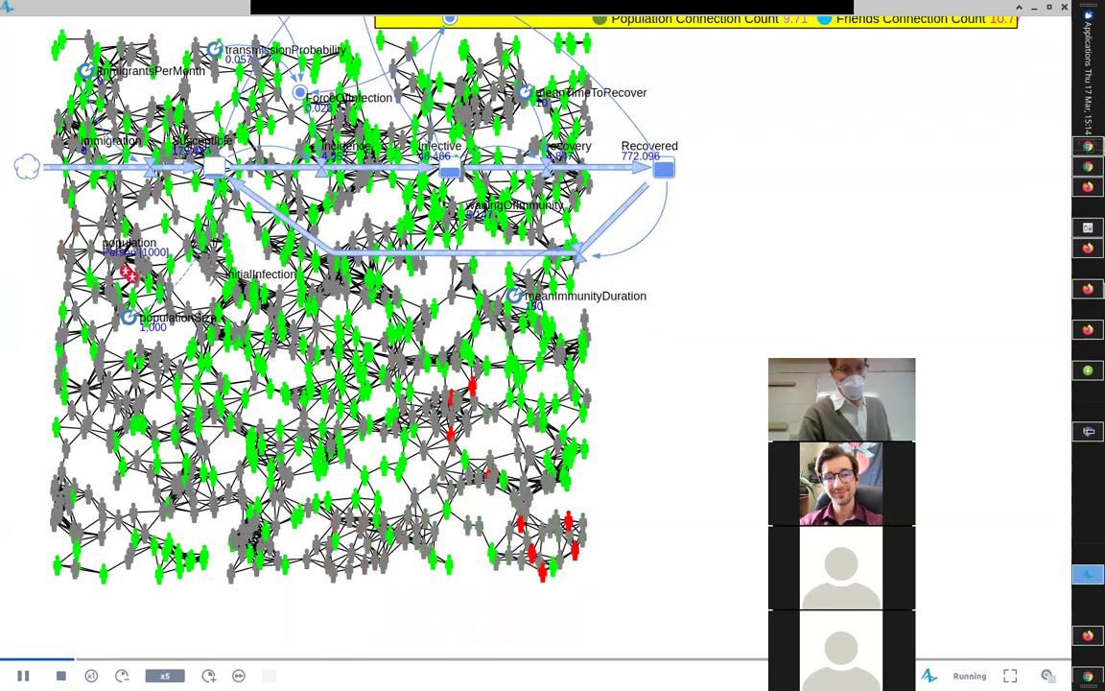
{"action": "left_click", "coordinate": [209, 675]}
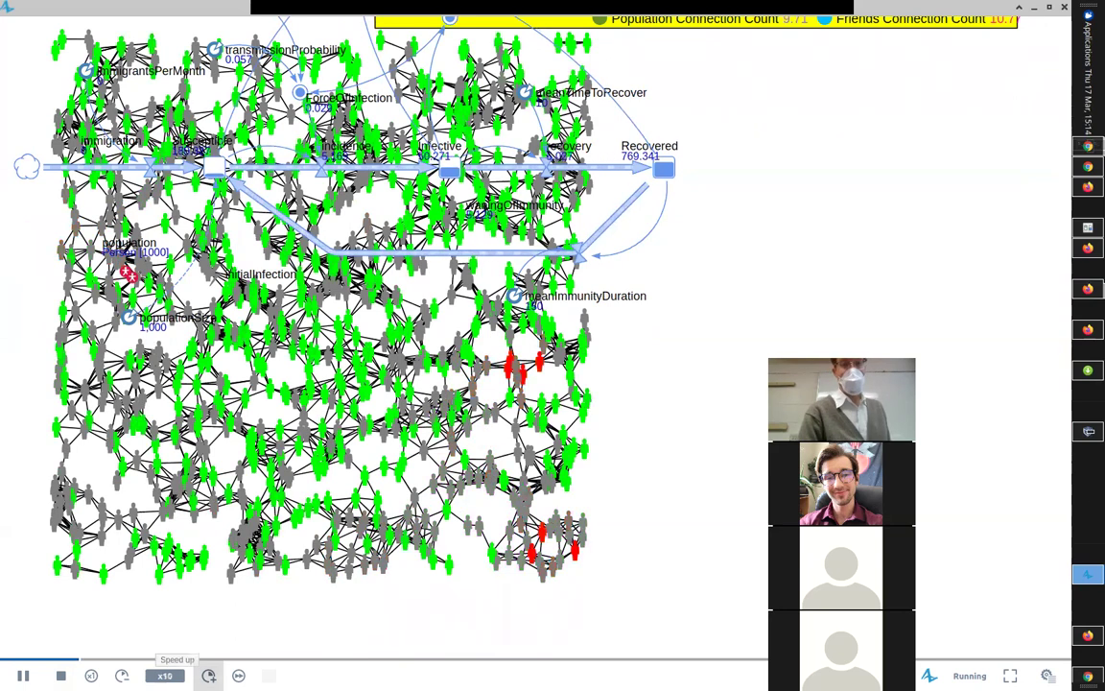
{"action": "left_click", "coordinate": [209, 675]}
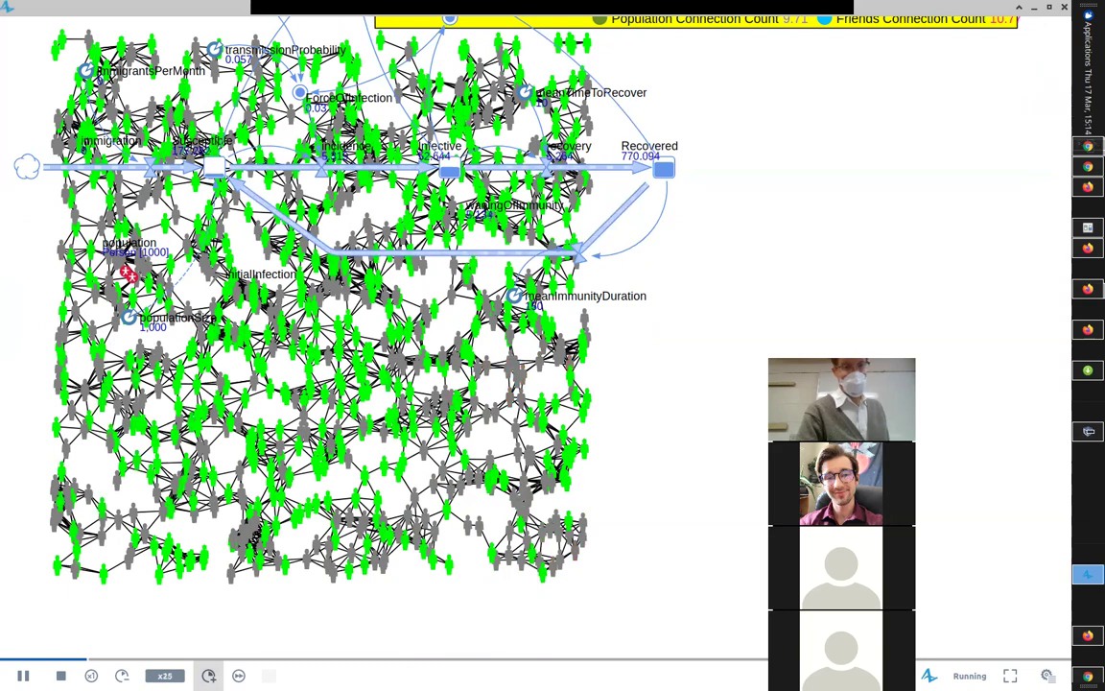
{"action": "left_click_drag", "start_coordinate": [293, 490], "coordinate": [280, 583]}
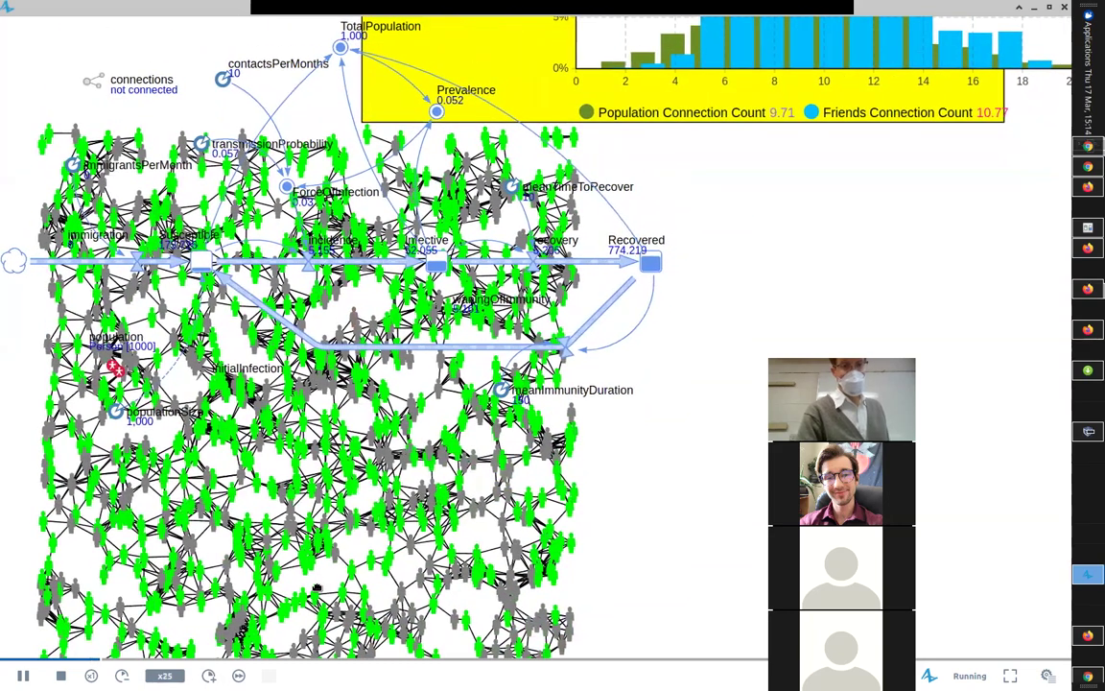
{"action": "left_click_drag", "start_coordinate": [150, 193], "coordinate": [603, 596]}
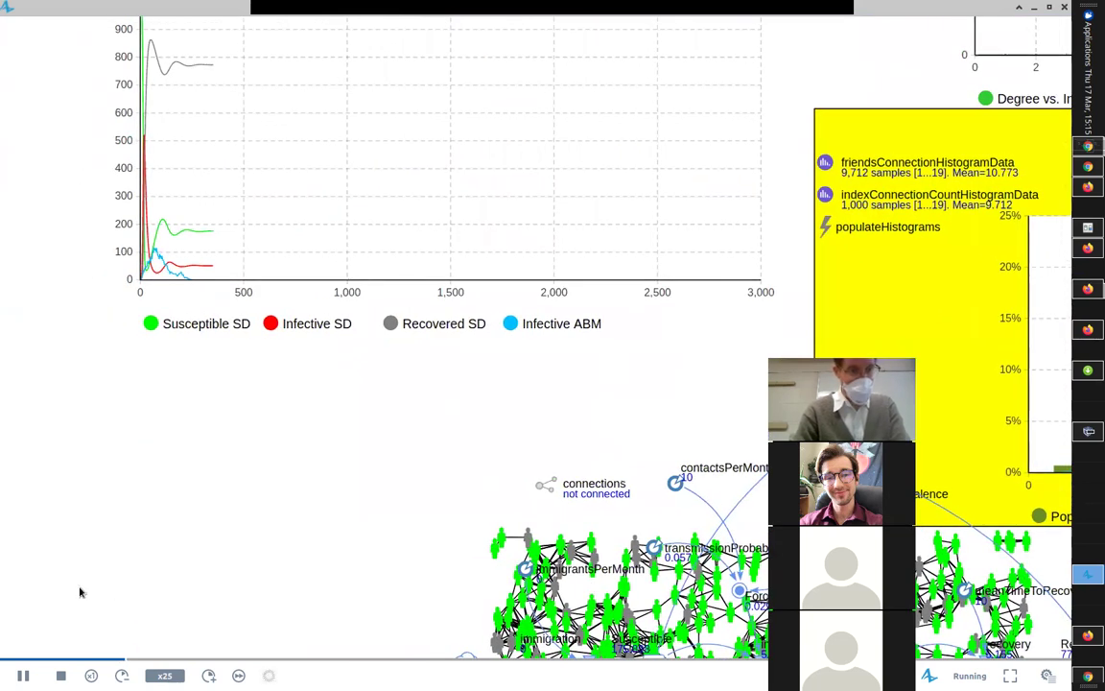
Pause the run to examine the time plot and agent network, and restart the simulation at x25 with the network in view
{"action": "left_click", "coordinate": [23, 675]}
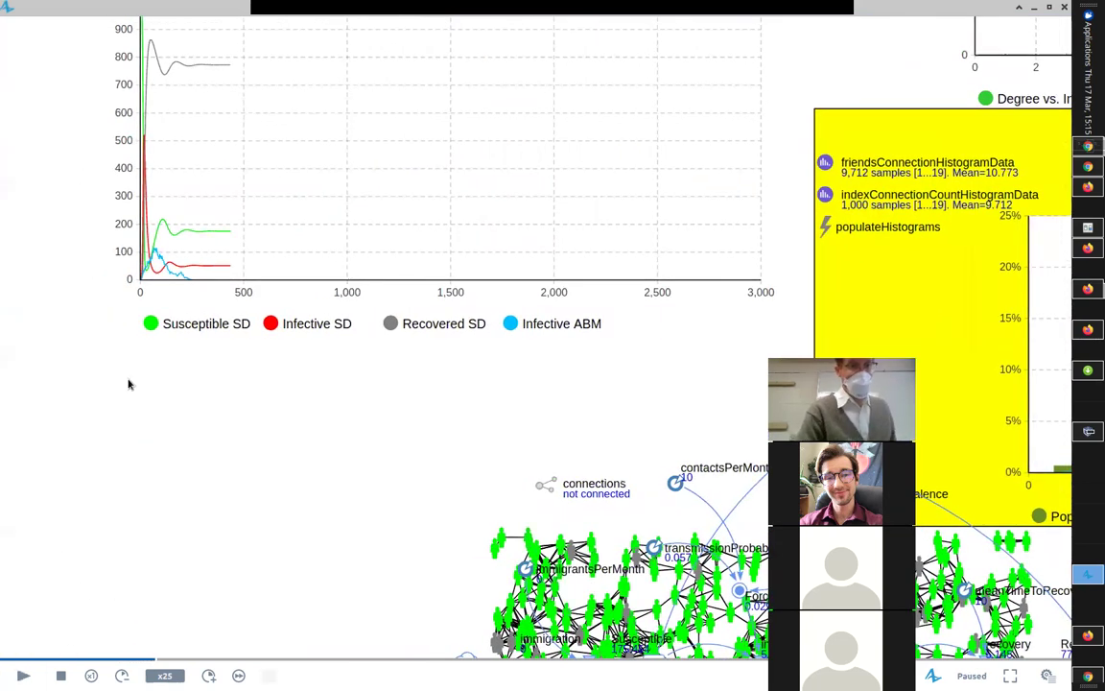
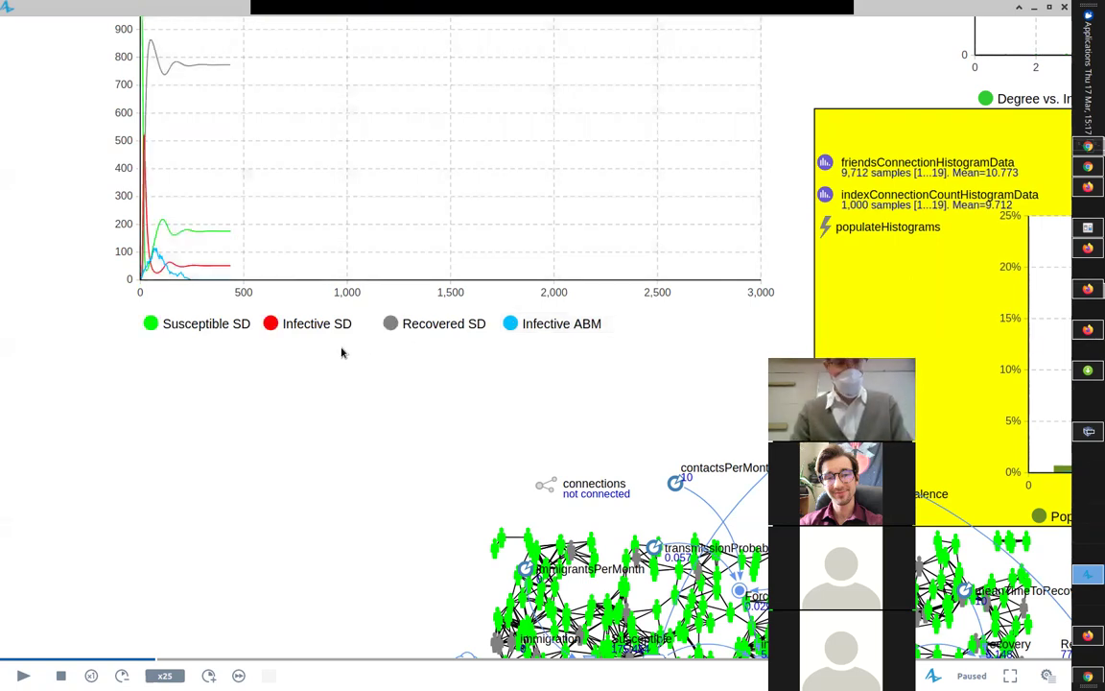
{"action": "left_click_drag", "start_coordinate": [389, 459], "coordinate": [81, 172]}
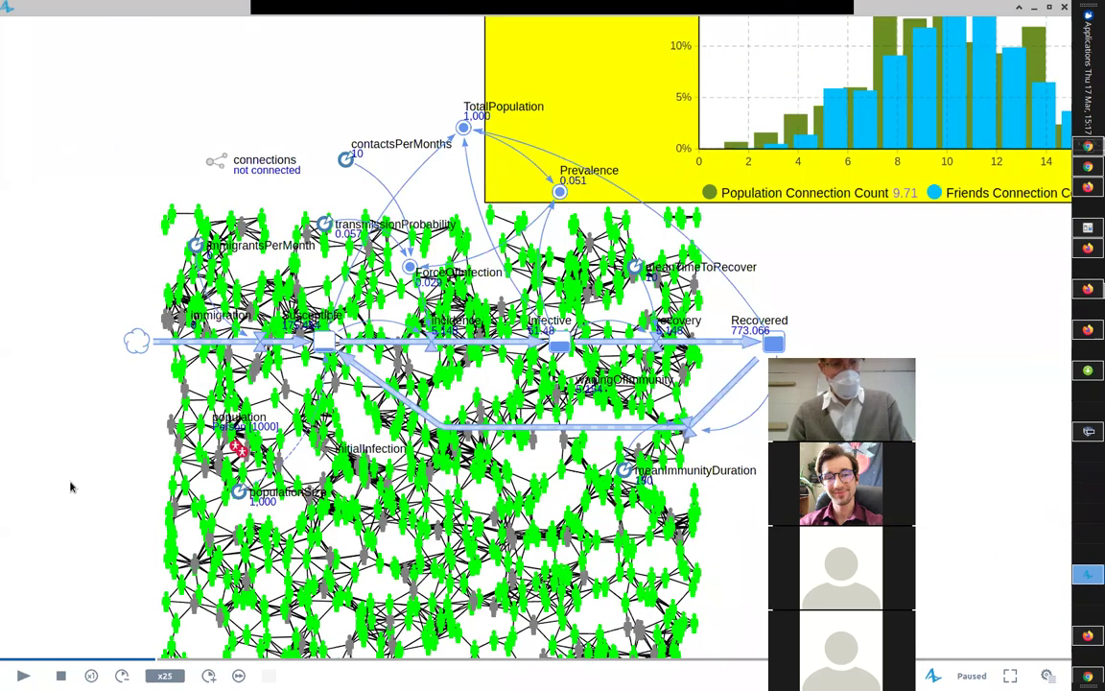
{"action": "left_click", "coordinate": [60, 676]}
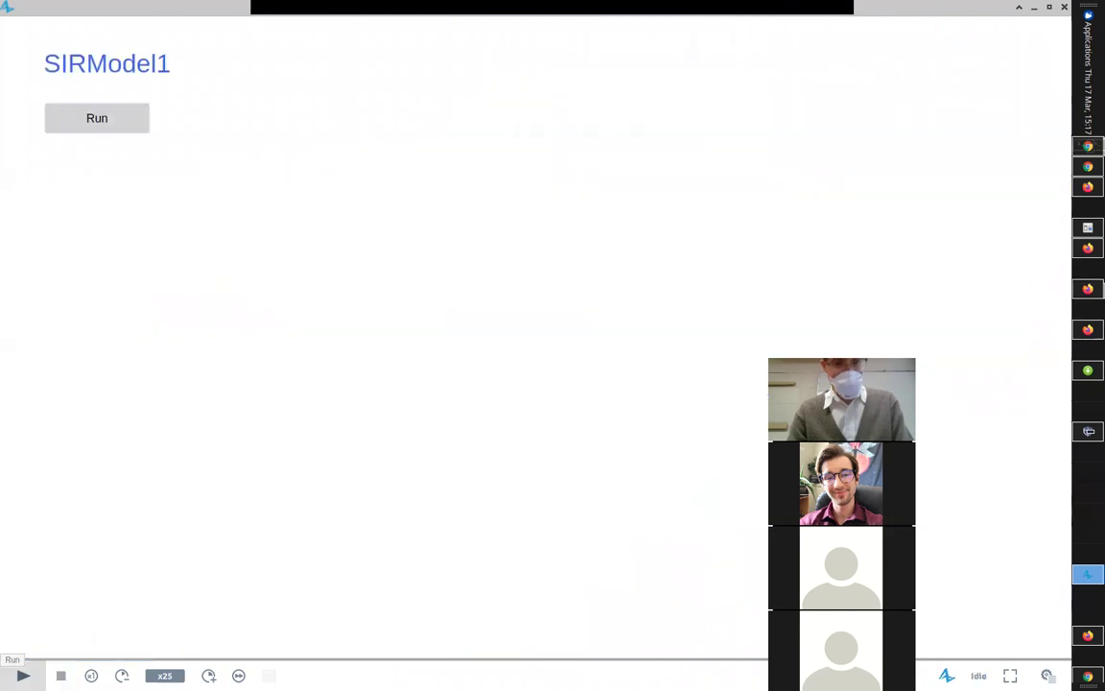
{"action": "left_click", "coordinate": [84, 118]}
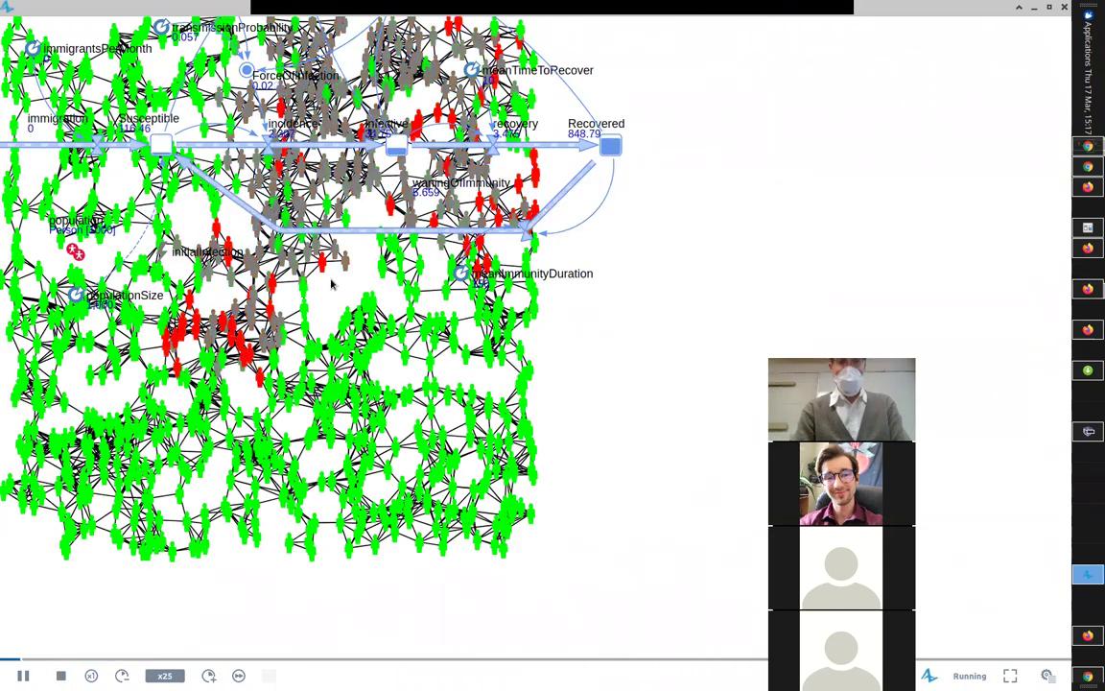
{"action": "left_click_drag", "start_coordinate": [331, 283], "coordinate": [333, 242]}
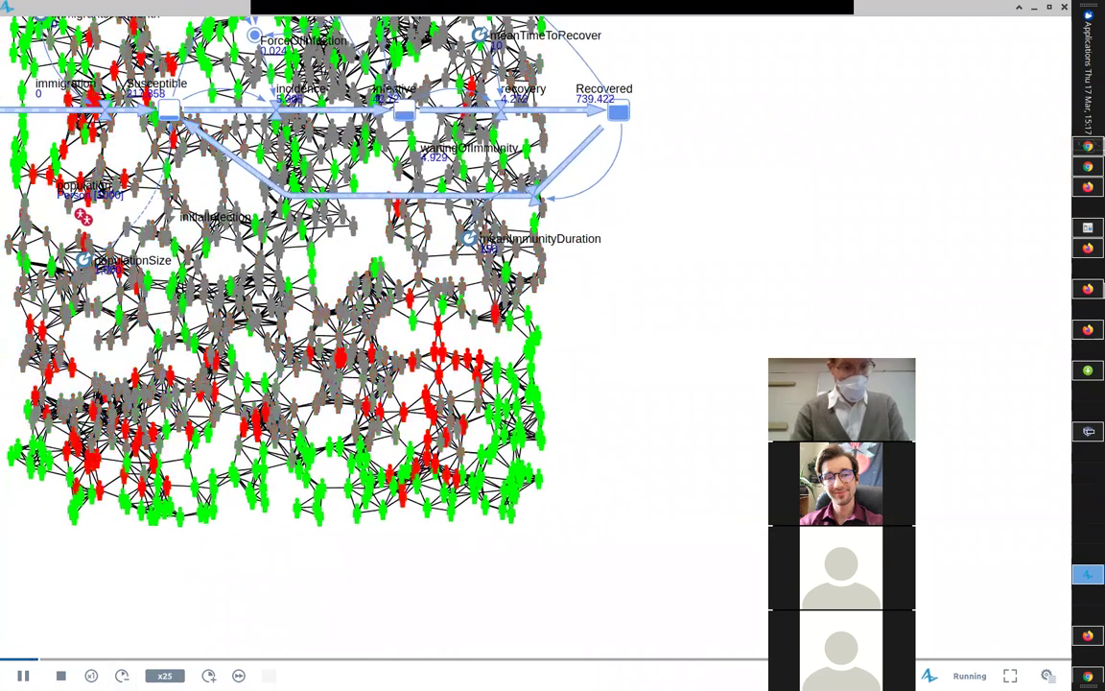
Restart the simulation at x1, center the agent network, and raise the speed from x2 to x10 to examine how infection spreads
{"action": "left_click", "coordinate": [63, 675]}
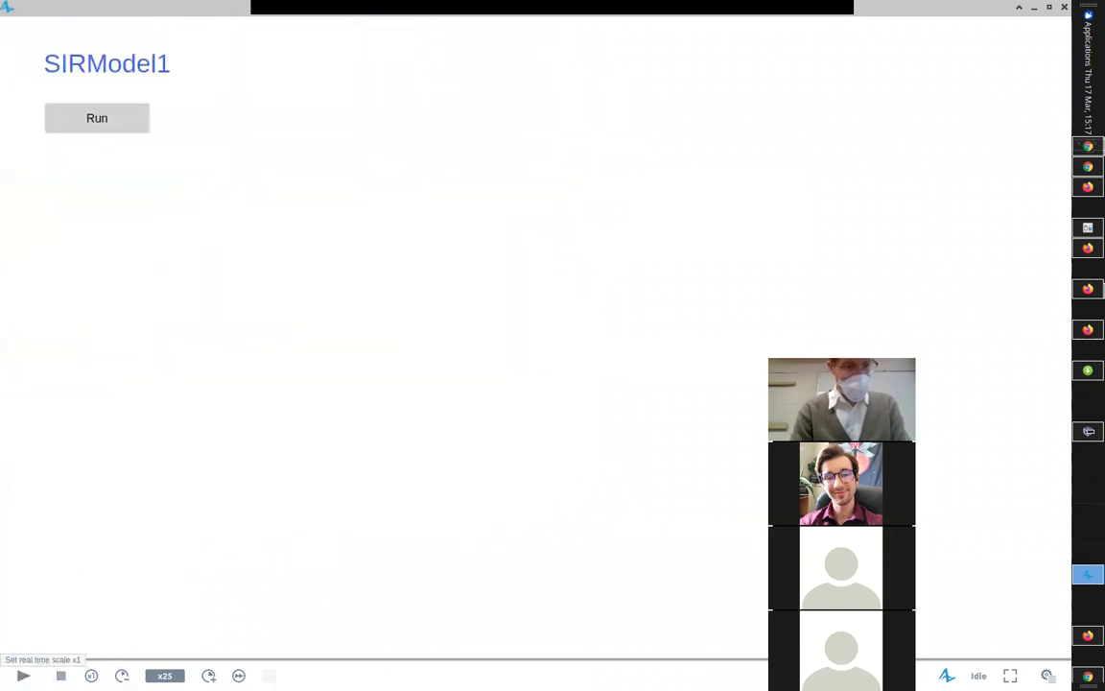
{"action": "left_click", "coordinate": [91, 676]}
{"action": "left_click", "coordinate": [94, 114]}
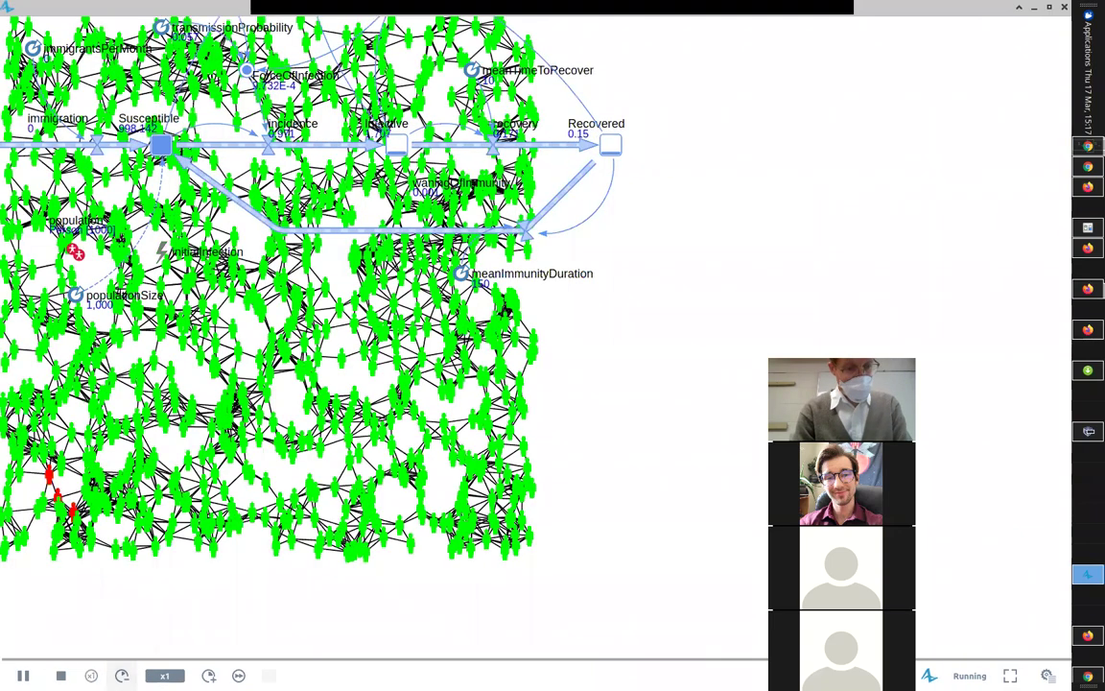
{"action": "left_click", "coordinate": [209, 675]}
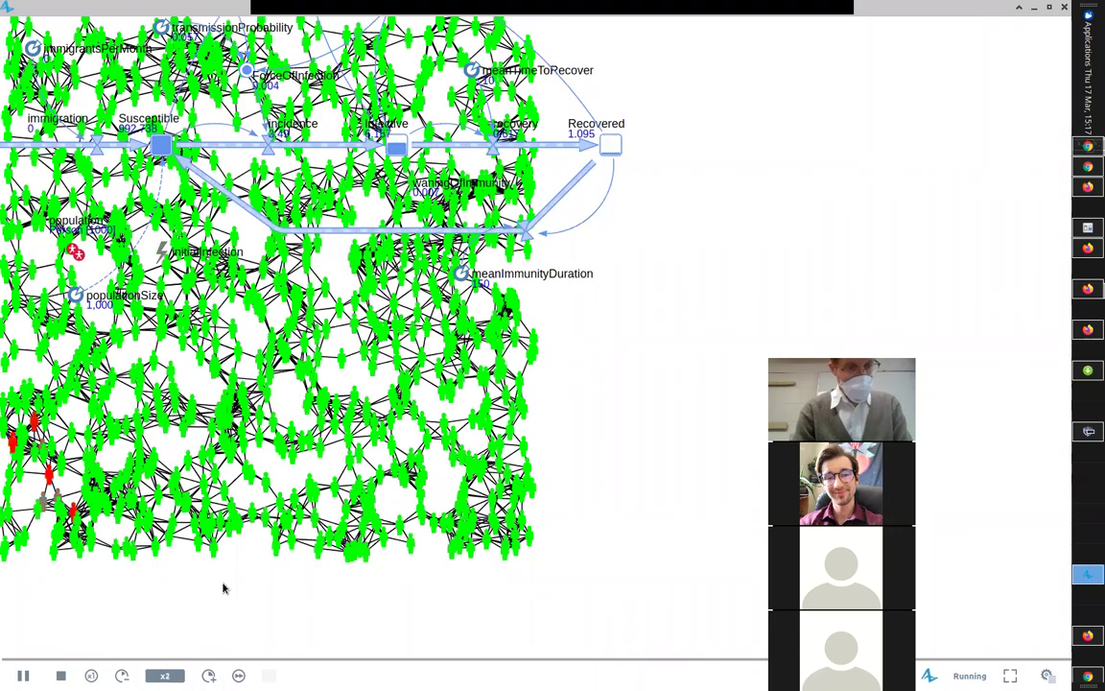
{"action": "left_click_drag", "start_coordinate": [222, 587], "coordinate": [328, 584]}
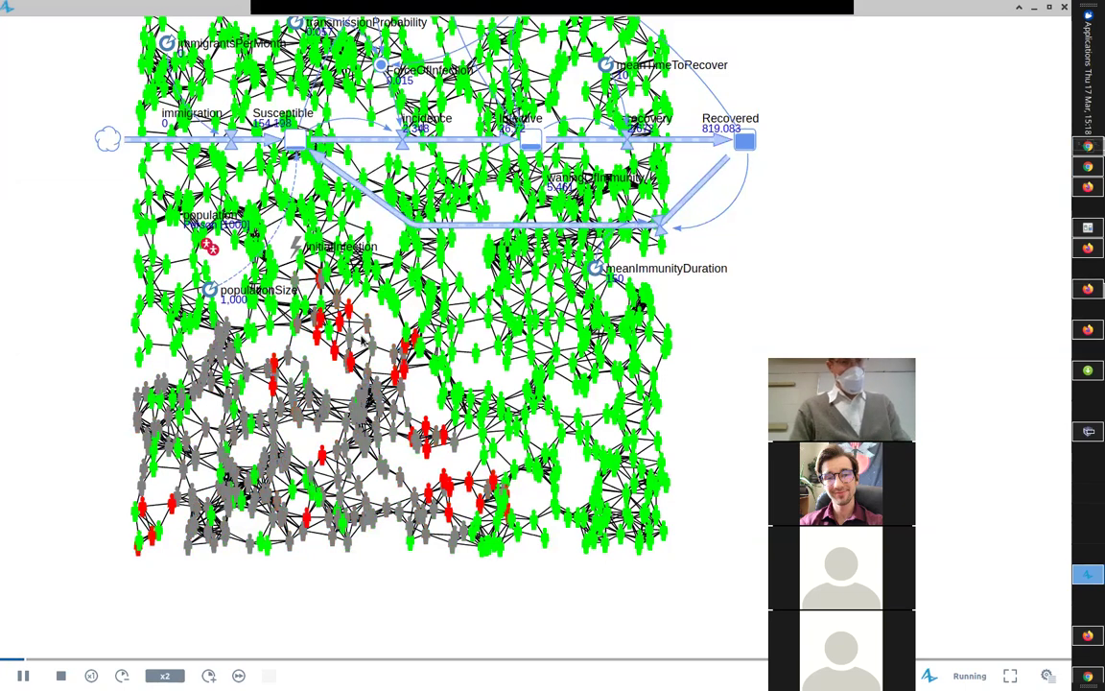
{"action": "left_click", "coordinate": [208, 674]}
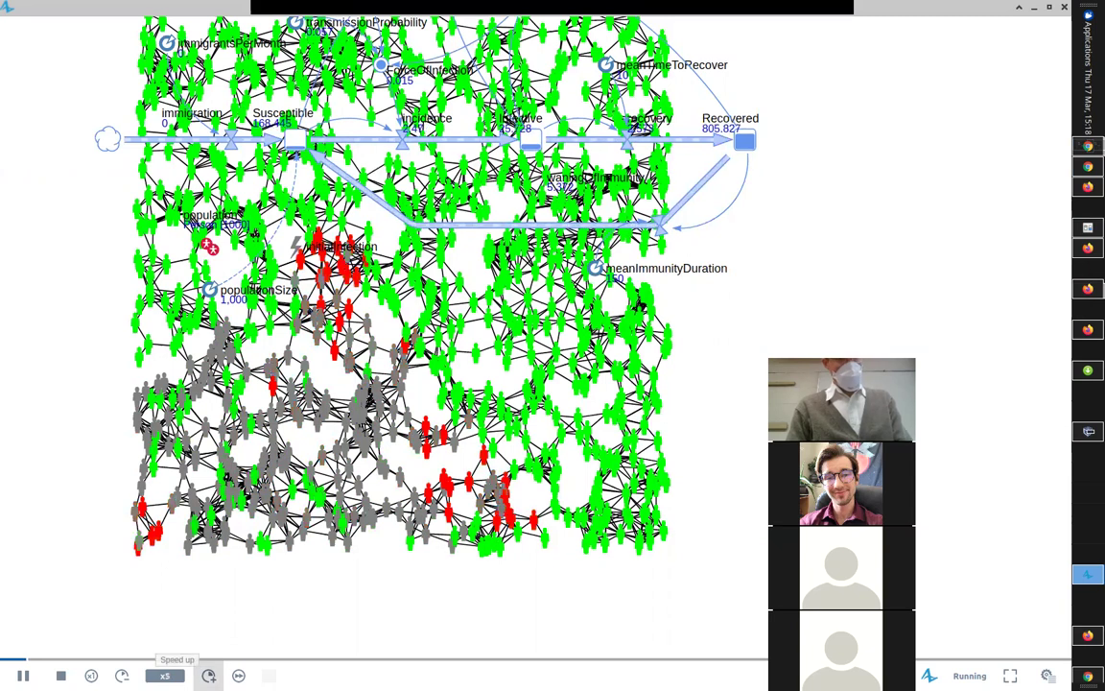
{"action": "left_click", "coordinate": [209, 674]}
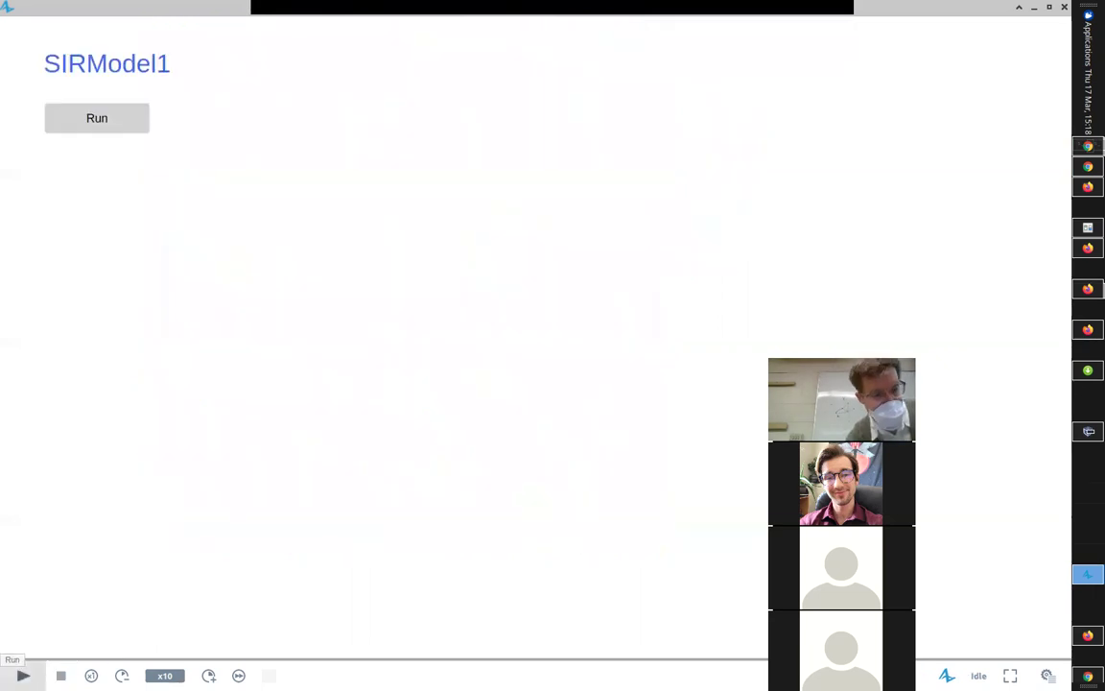
Run the simulation again, slow it to x2 to examine the spread, raise it to x100, and close the simulation window
{"action": "left_click", "coordinate": [102, 121]}
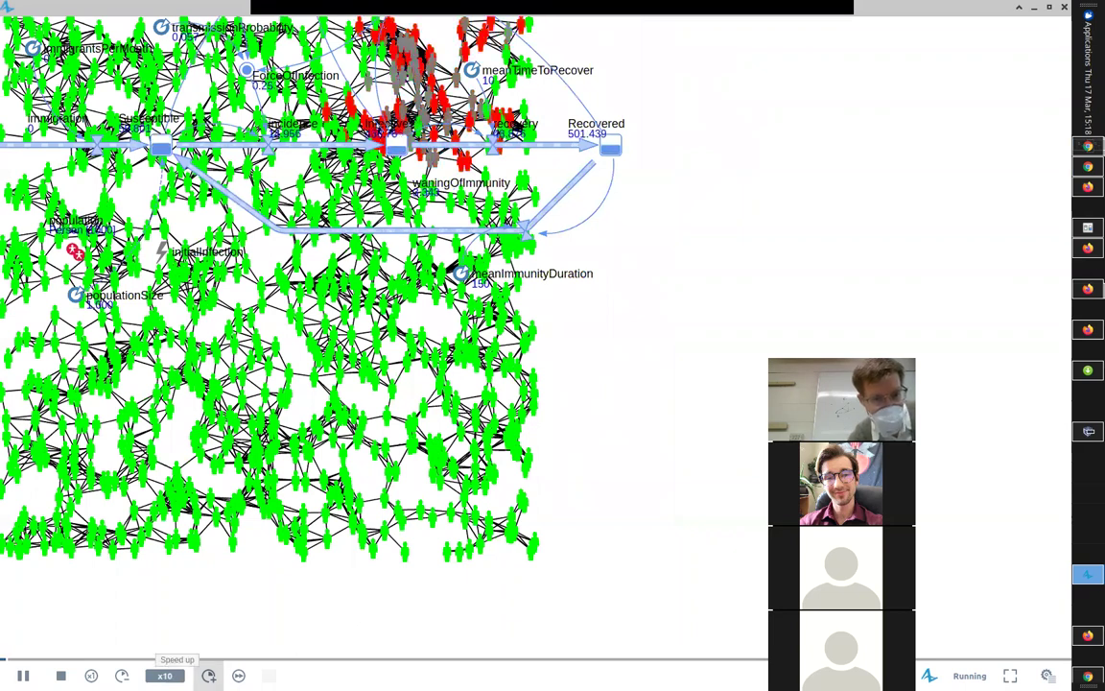
{"action": "left_click", "coordinate": [122, 675]}
{"action": "left_click", "coordinate": [122, 675]}
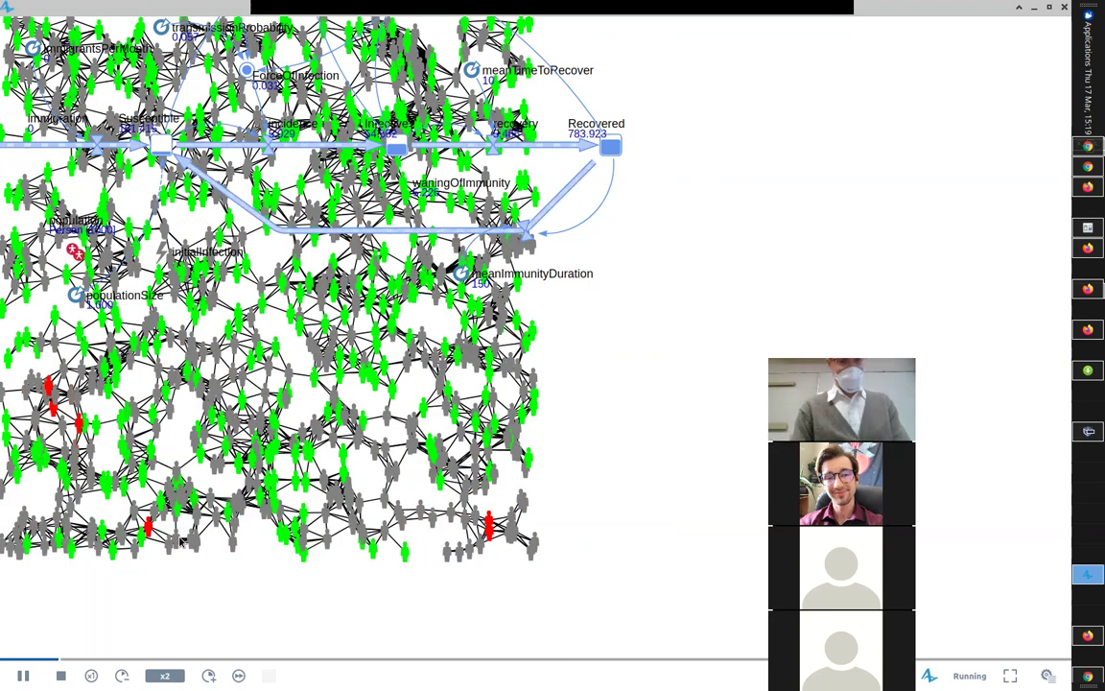
{"action": "left_click", "coordinate": [208, 675]}
{"action": "left_click", "coordinate": [208, 675]}
{"action": "left_click", "coordinate": [208, 675]}
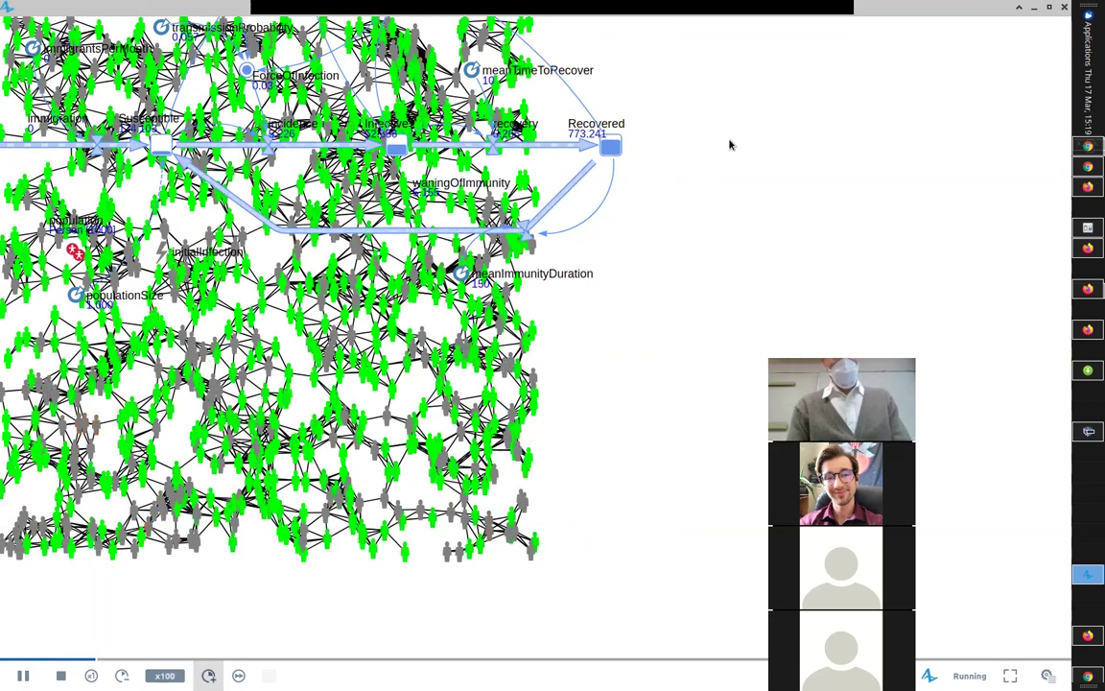
{"action": "left_click", "coordinate": [1064, 7]}
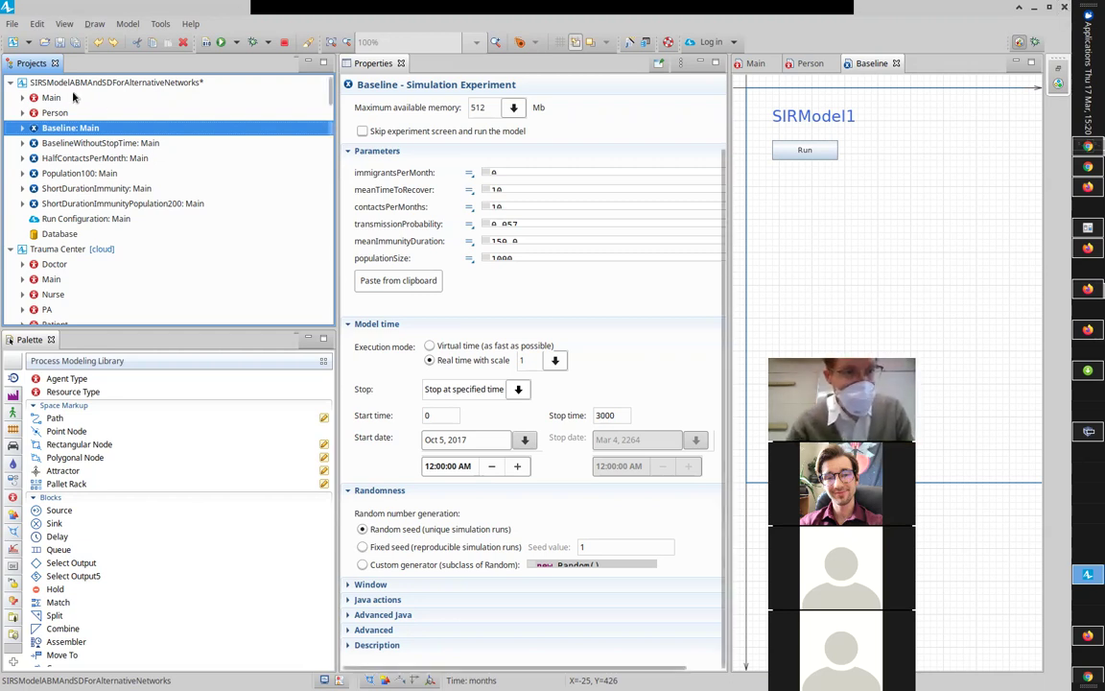
Open Main with a wider diagram and examine the incidence flow's formula in enlarged properties, highlighting the ForceOfInfection term
{"action": "double_click", "coordinate": [107, 98]}
{"action": "left_click_drag", "start_coordinate": [727, 226], "coordinate": [351, 225]}
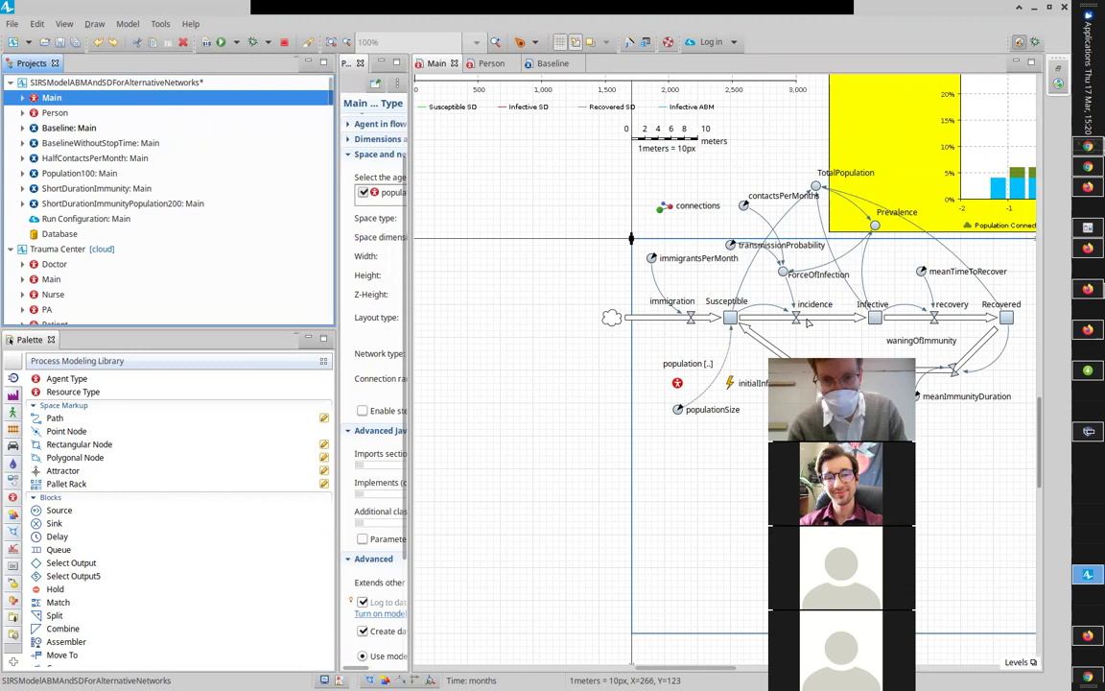
{"action": "left_click", "coordinate": [808, 320]}
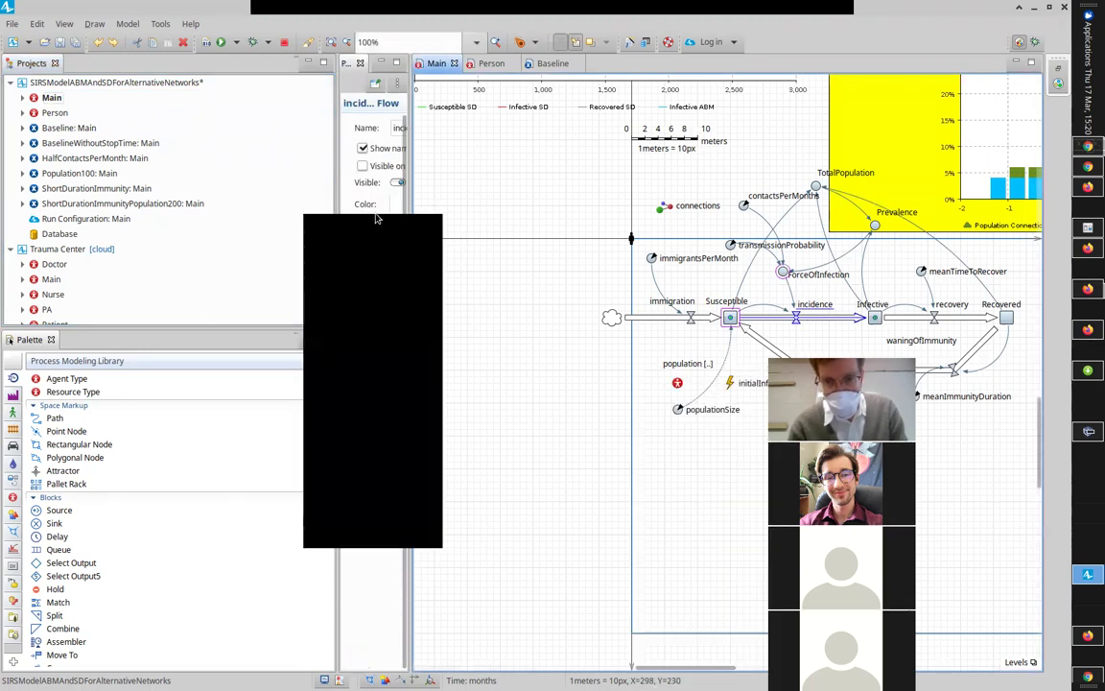
{"action": "double_click", "coordinate": [349, 64]}
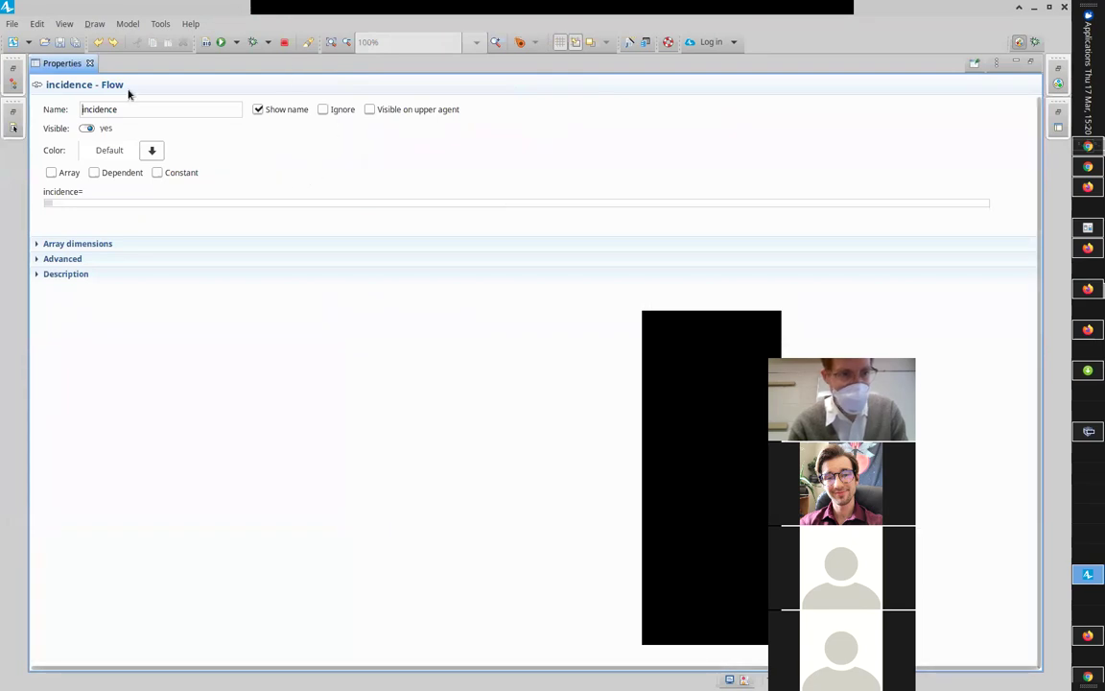
{"action": "double_click", "coordinate": [55, 62]}
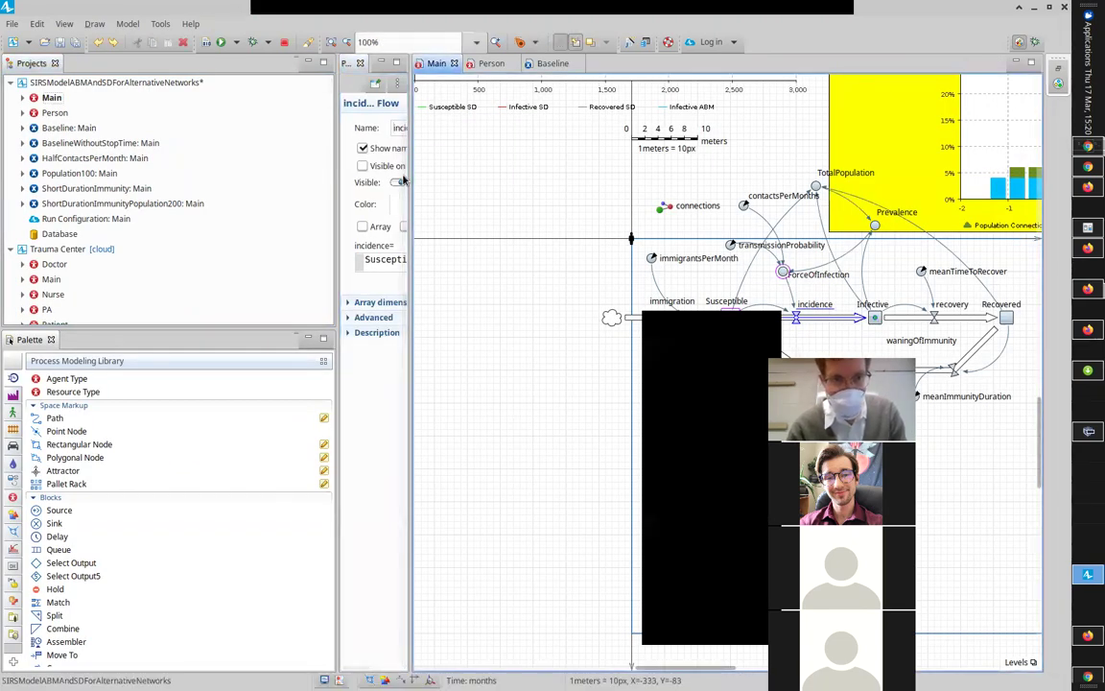
{"action": "double_click", "coordinate": [346, 72]}
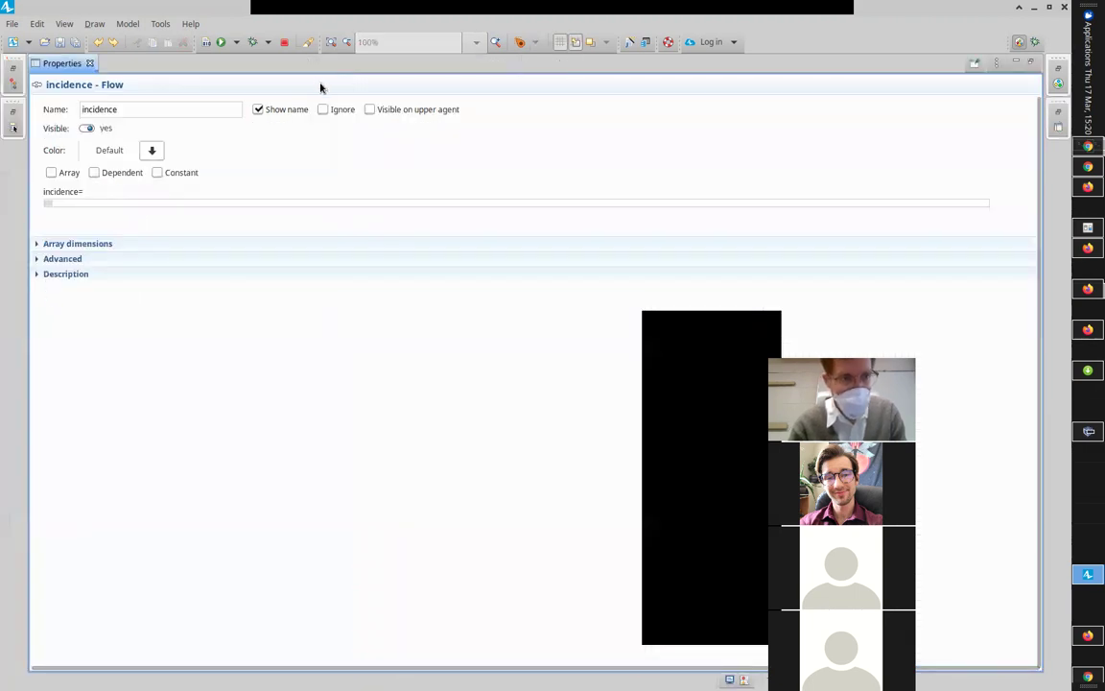
{"action": "left_click", "coordinate": [278, 202]}
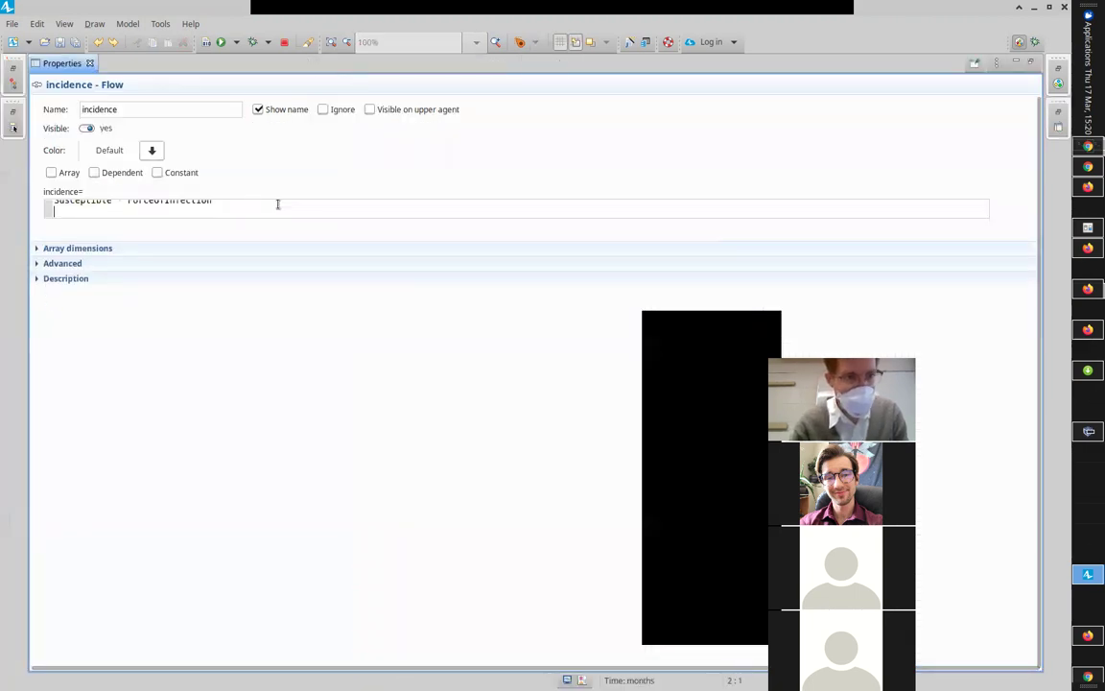
{"action": "key", "text": "Up"}
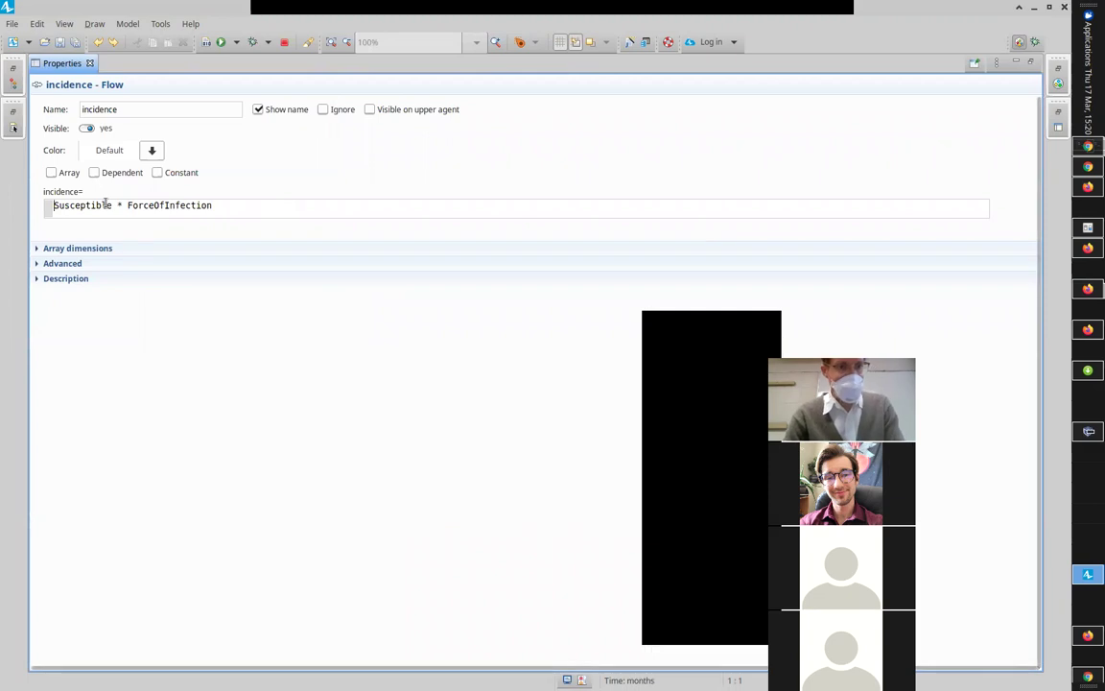
{"action": "double_click", "coordinate": [159, 205]}
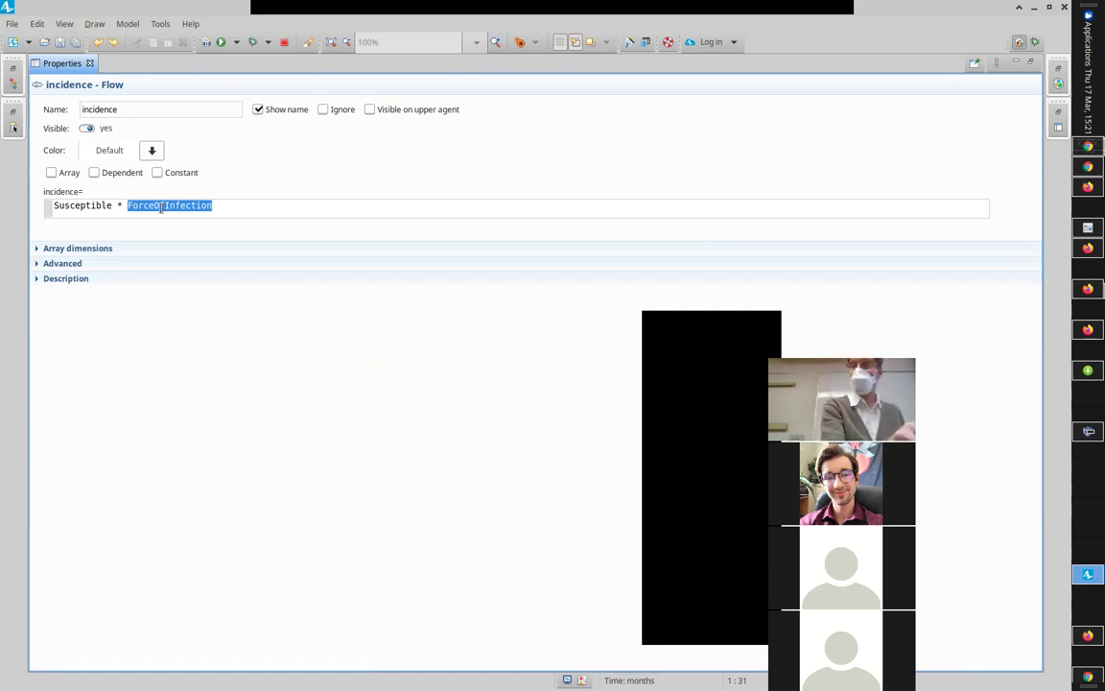
{"action": "left_click", "coordinate": [75, 67]}
{"action": "double_click", "coordinate": [67, 64]}
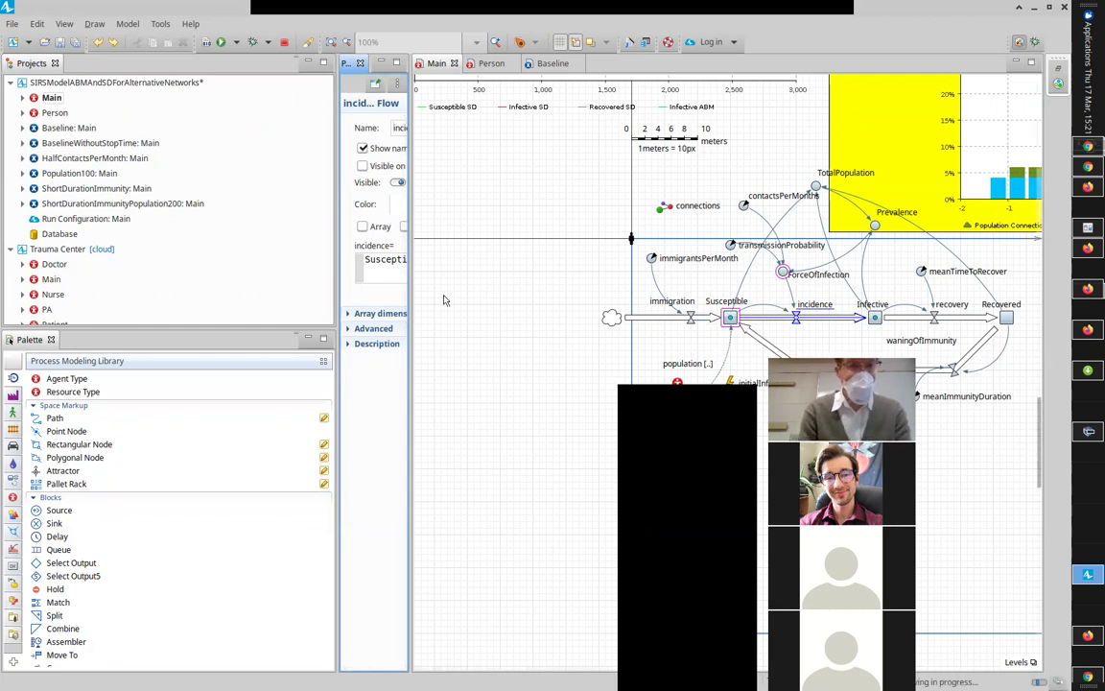
Run the Baseline experiment and start its simulation
{"action": "key", "text": "alt+Tab"}
{"action": "key", "text": "alt+Tab"}
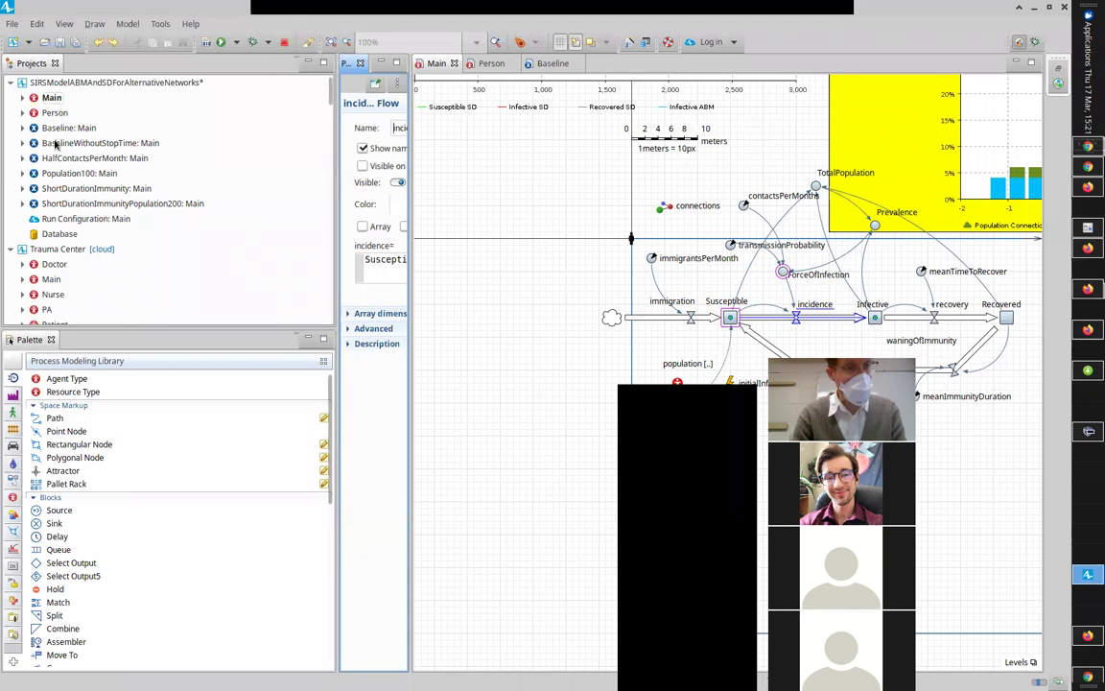
{"action": "right_click", "coordinate": [56, 132]}
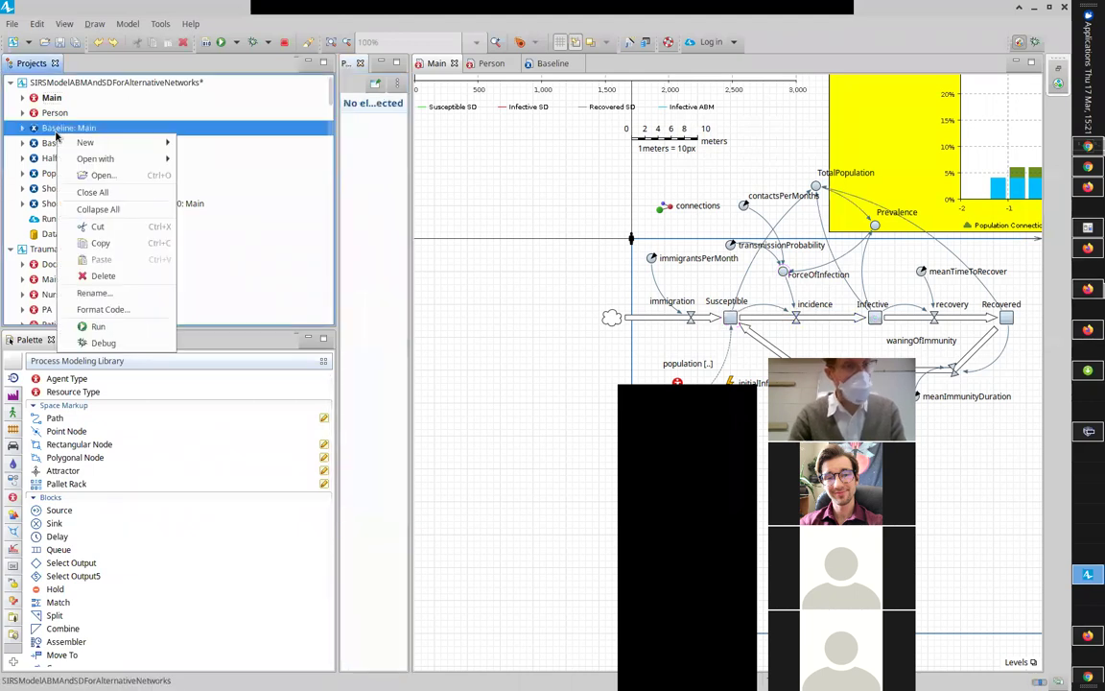
{"action": "left_click", "coordinate": [104, 328]}
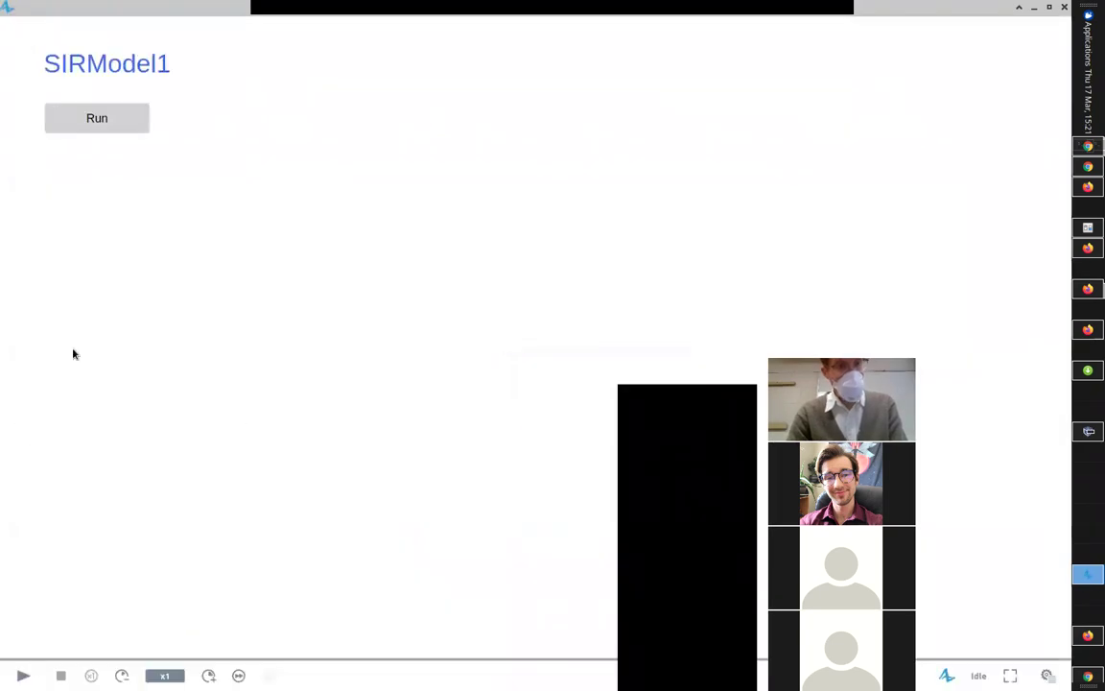
{"action": "left_click", "coordinate": [117, 119]}
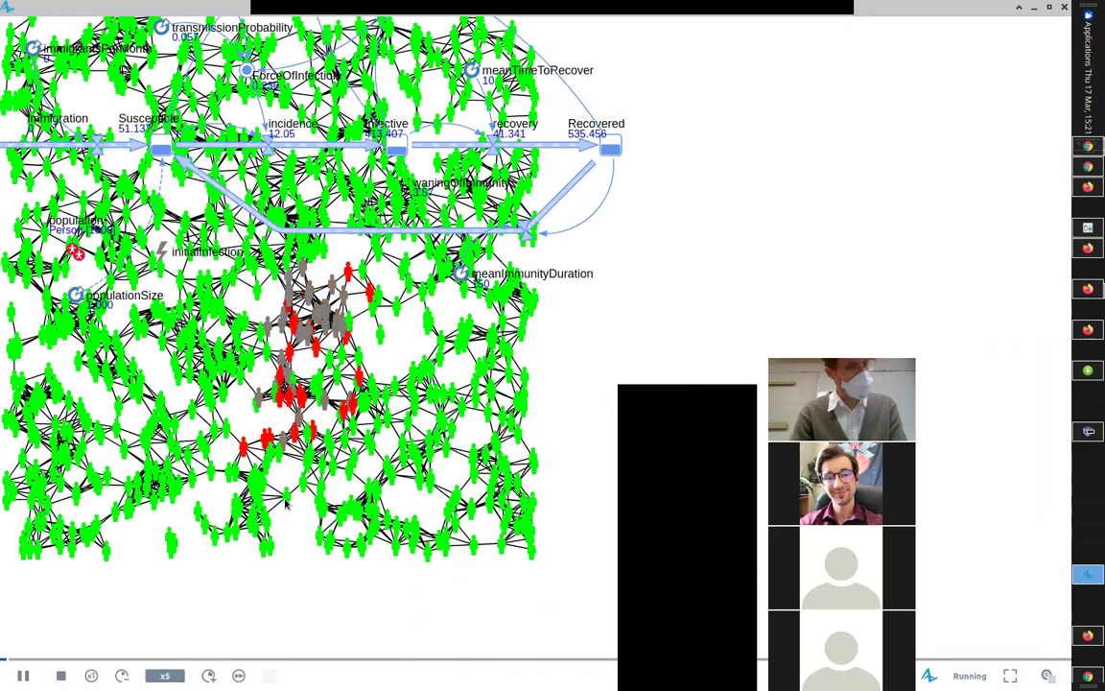
Show the time plot of SD and ABM series during the run and raise the speed to x50
{"action": "scroll", "coordinate": [297, 561], "scroll_direction": "up", "scroll_amount": 5}
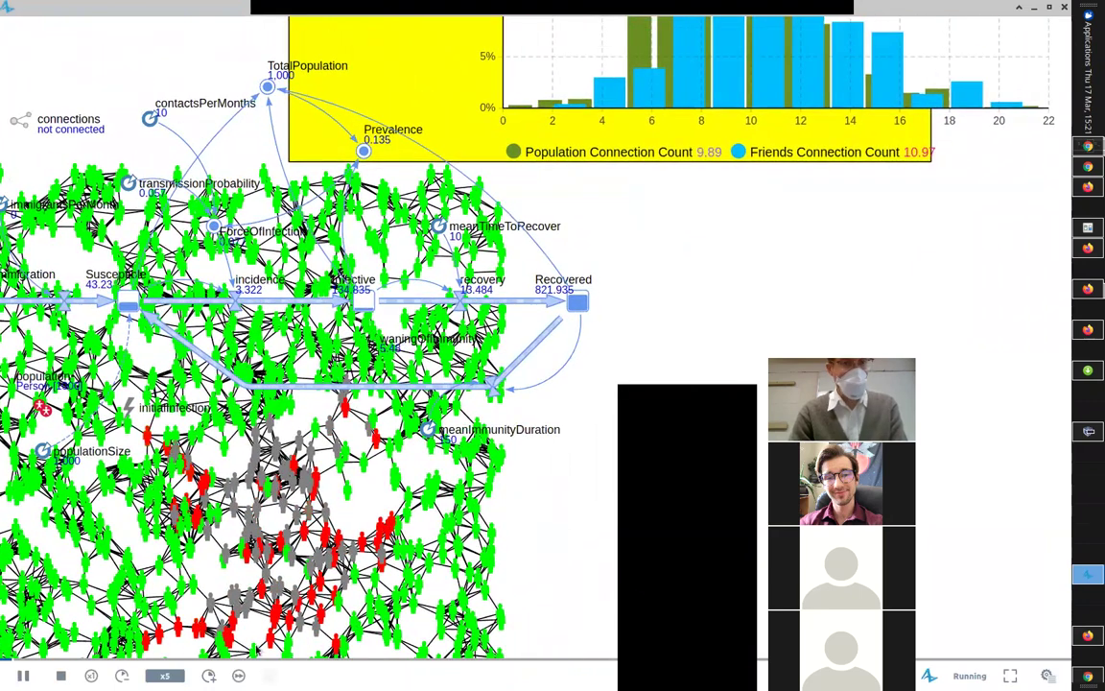
{"action": "left_click_drag", "start_coordinate": [55, 233], "coordinate": [547, 519]}
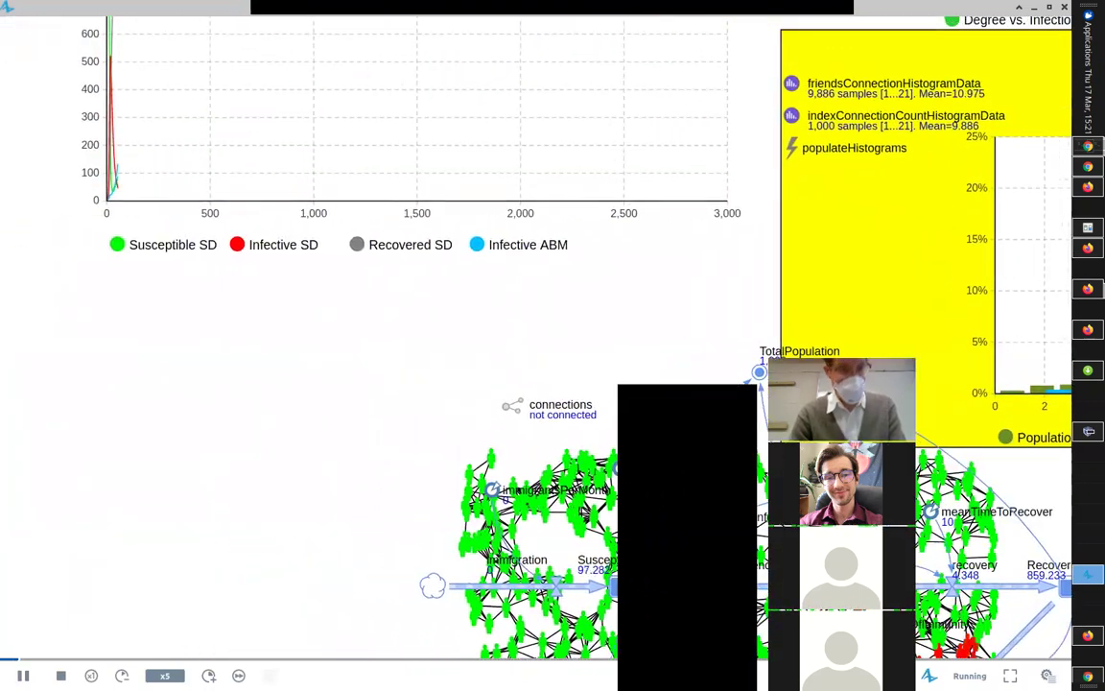
{"action": "left_click", "coordinate": [209, 675]}
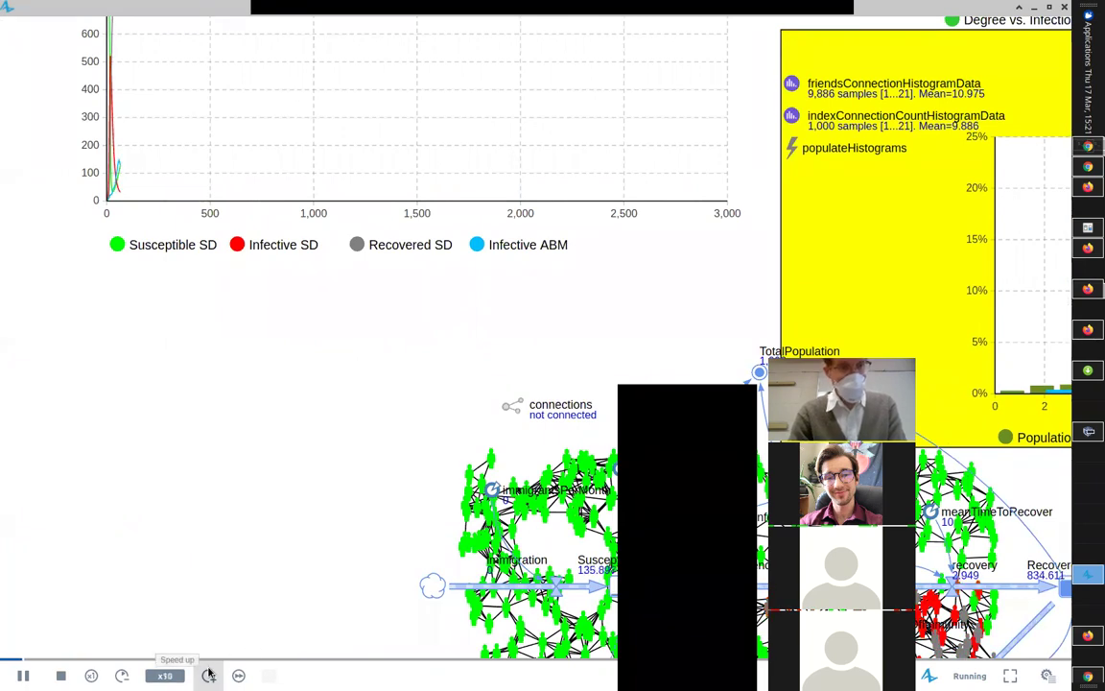
{"action": "left_click", "coordinate": [208, 675]}
{"action": "left_click", "coordinate": [208, 675]}
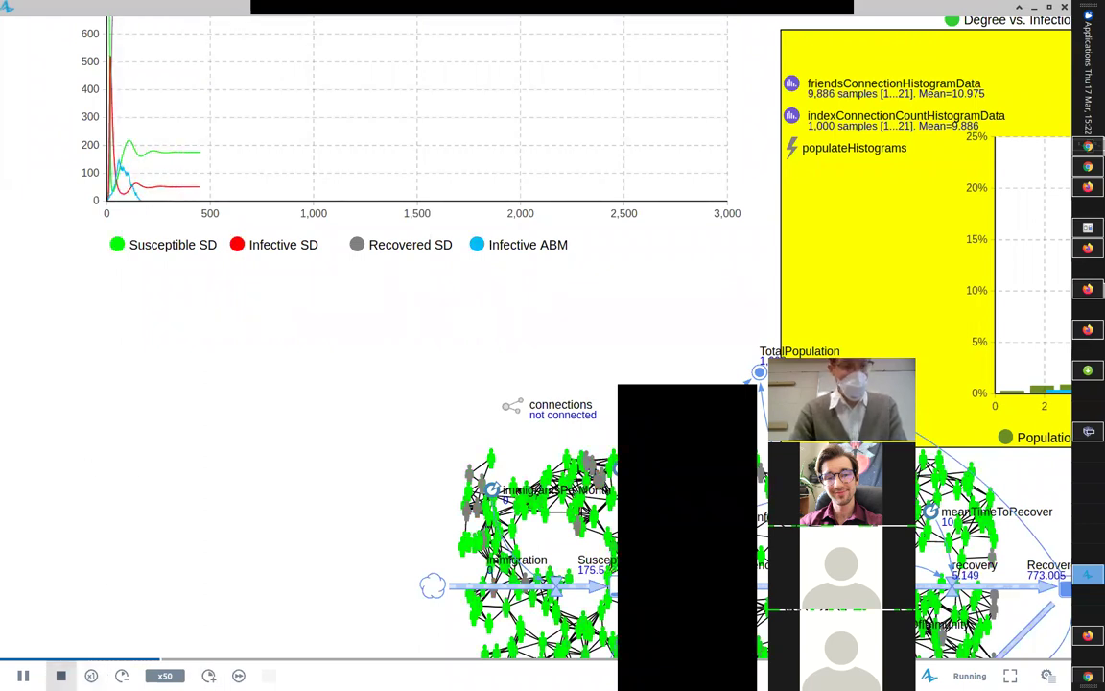
Stop the current Baseline run and start a new one at x50 speed
{"action": "left_click", "coordinate": [60, 675]}
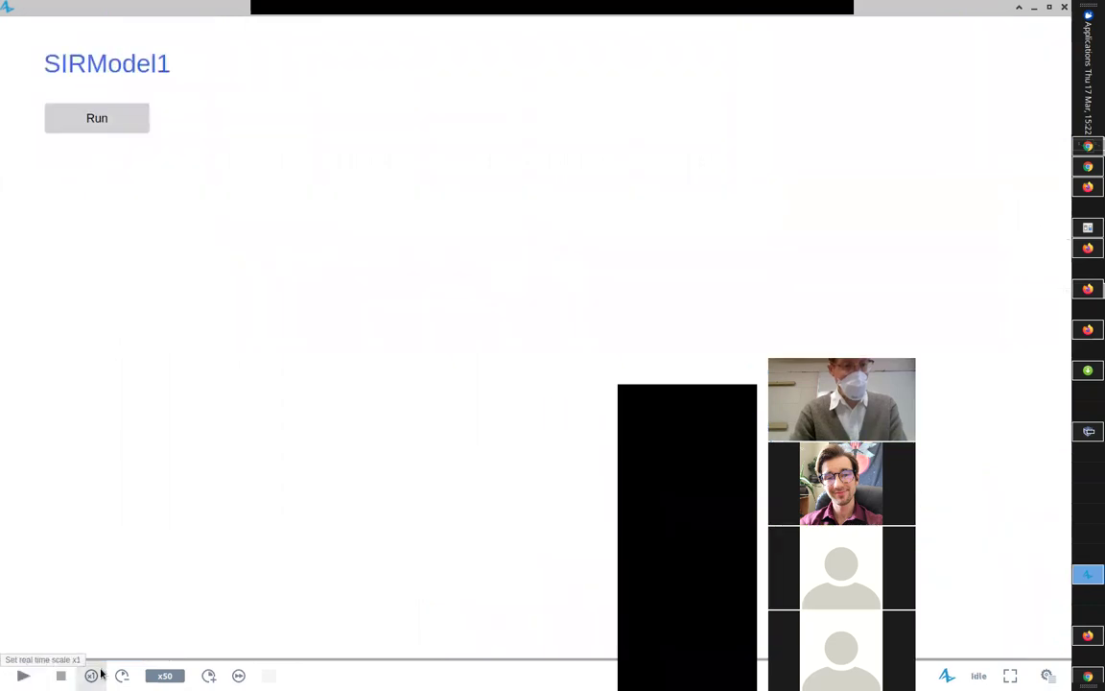
{"action": "left_click", "coordinate": [112, 116]}
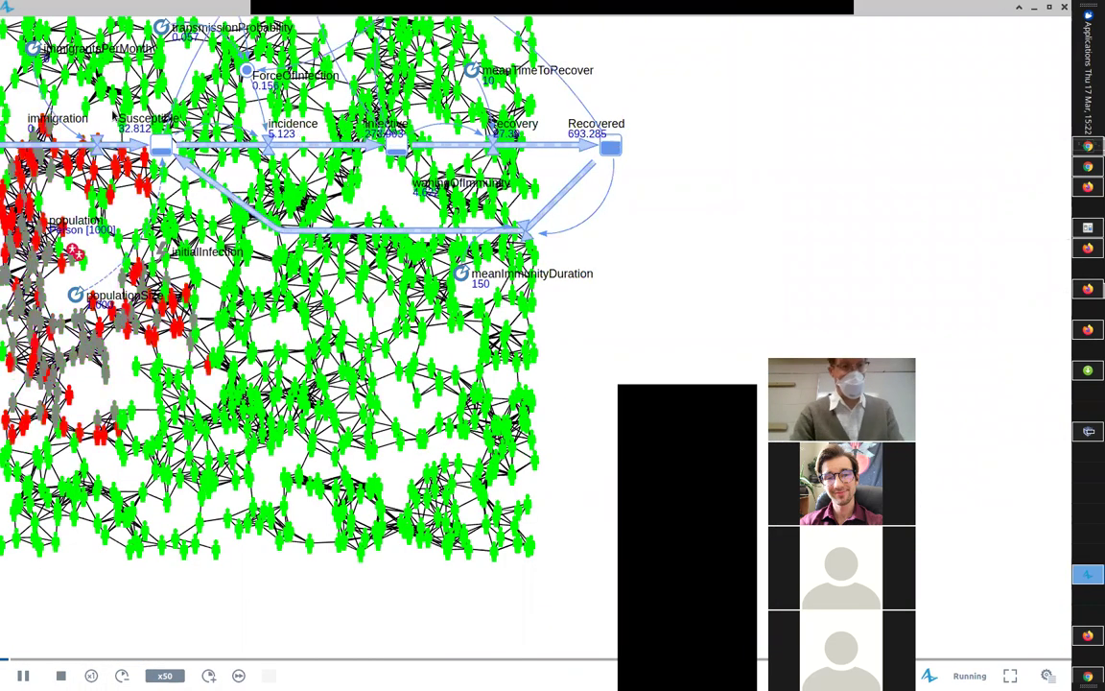
Examine the agent network and the time plot of SD and ABM series during the current run
{"action": "left_click_drag", "start_coordinate": [229, 512], "coordinate": [320, 457]}
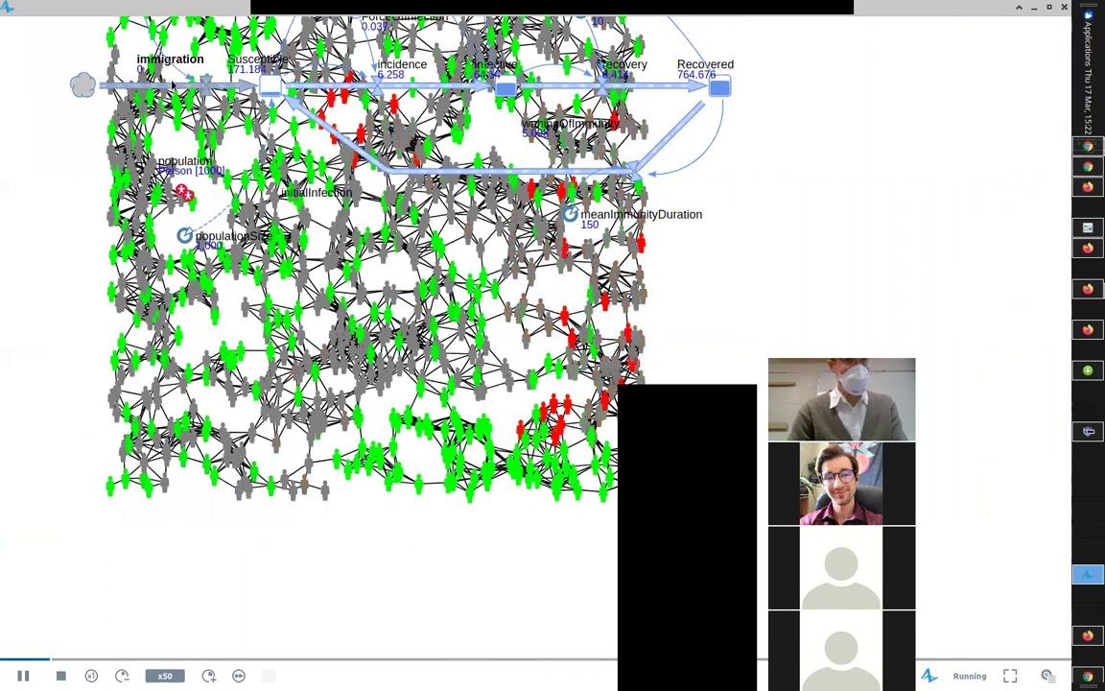
{"action": "left_click_drag", "start_coordinate": [176, 216], "coordinate": [218, 570]}
{"action": "left_click_drag", "start_coordinate": [144, 259], "coordinate": [212, 389]}
{"action": "left_click_drag", "start_coordinate": [20, 384], "coordinate": [343, 389]}
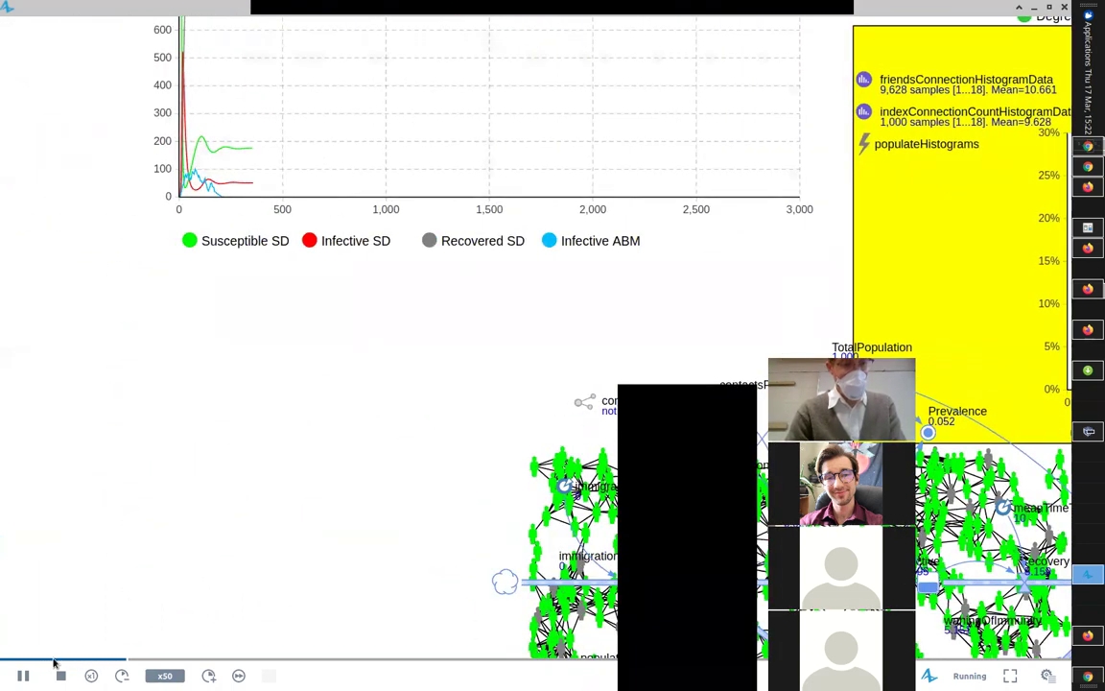
Rerun the Baseline simulation to inspect its SD and ABM time plot, and close the experiment window
{"action": "left_click", "coordinate": [61, 675]}
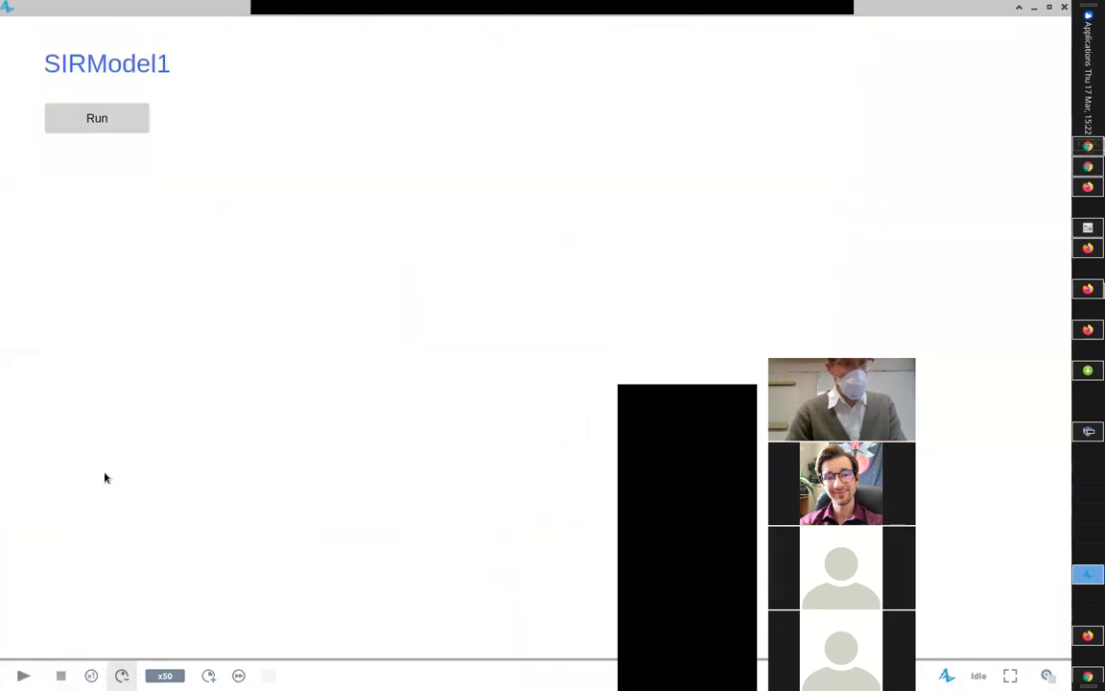
{"action": "left_click", "coordinate": [102, 120]}
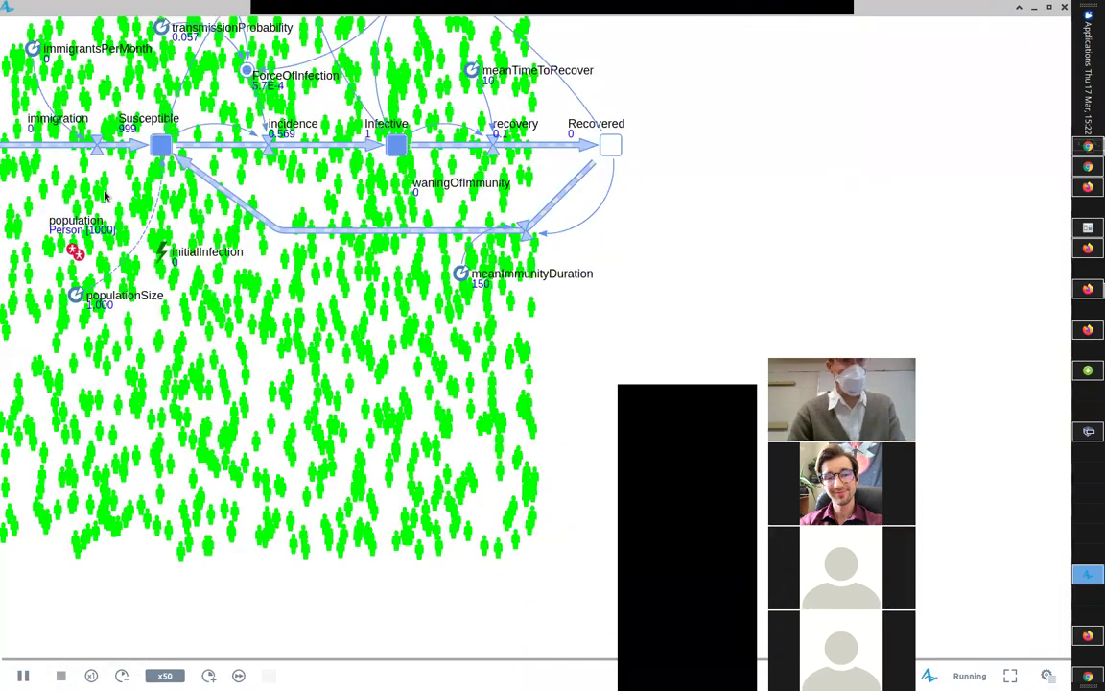
{"action": "left_click_drag", "start_coordinate": [269, 351], "coordinate": [457, 464]}
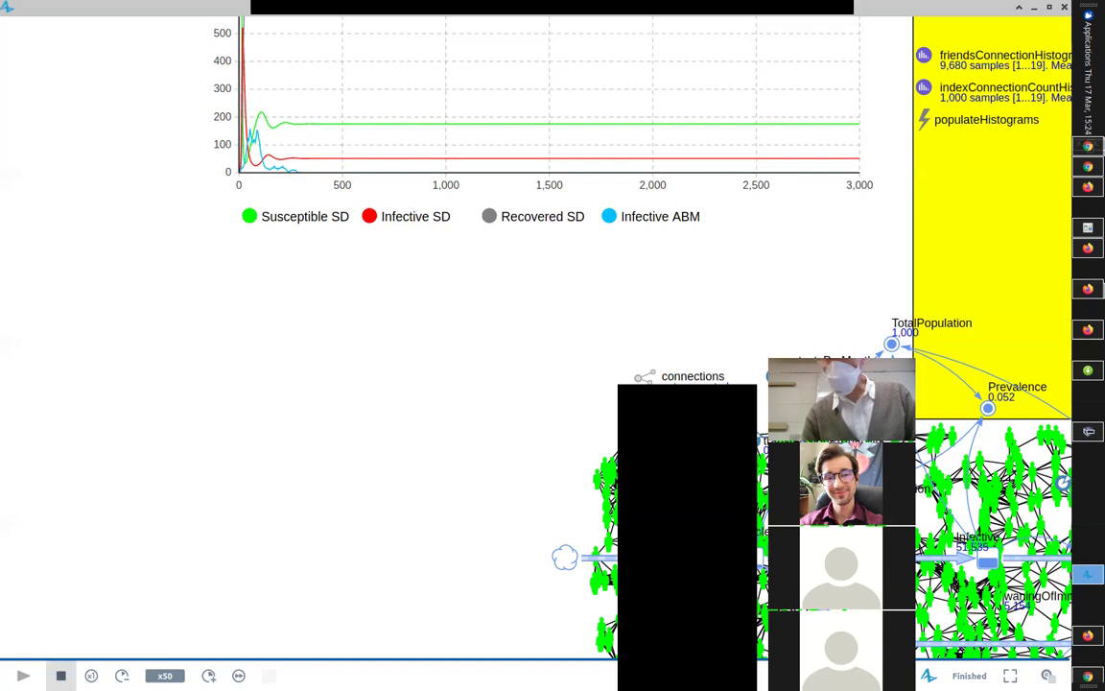
{"action": "left_click", "coordinate": [61, 676]}
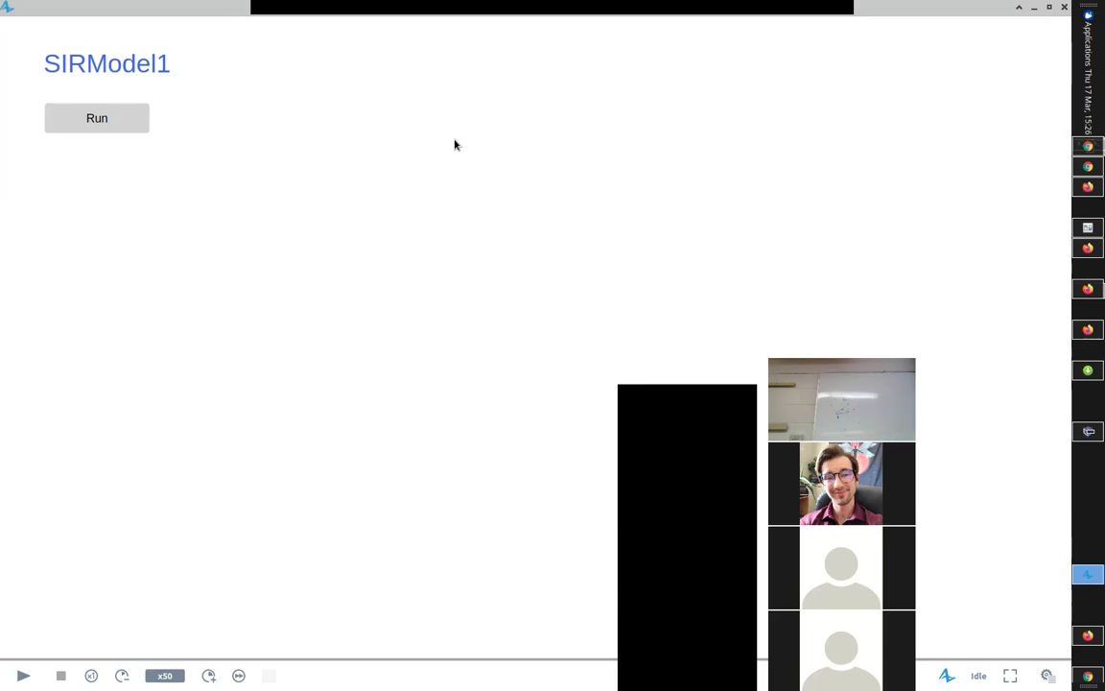
{"action": "left_click", "coordinate": [1063, 8]}
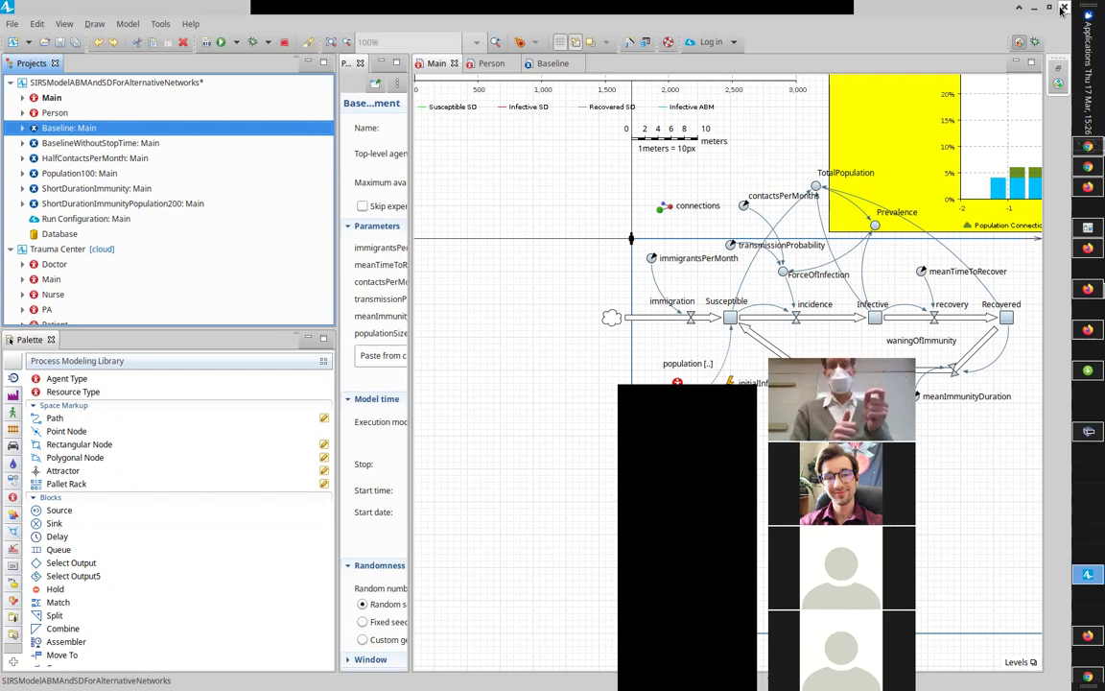
Switch to the Networks v2 slideshow and browse from the layout type slides through the ring lattice slide to the Scale-Free Network slide
{"action": "key", "text": "alt+Tab"}
{"action": "key", "text": "alt+Tab"}
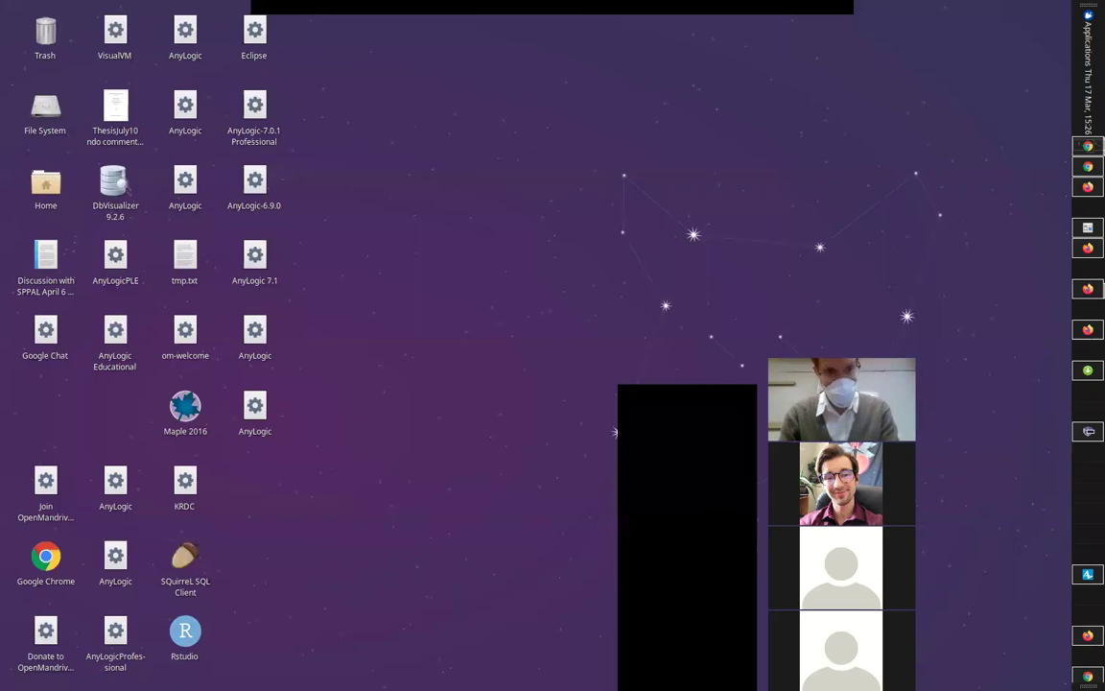
{"action": "key", "text": "alt+Tab"}
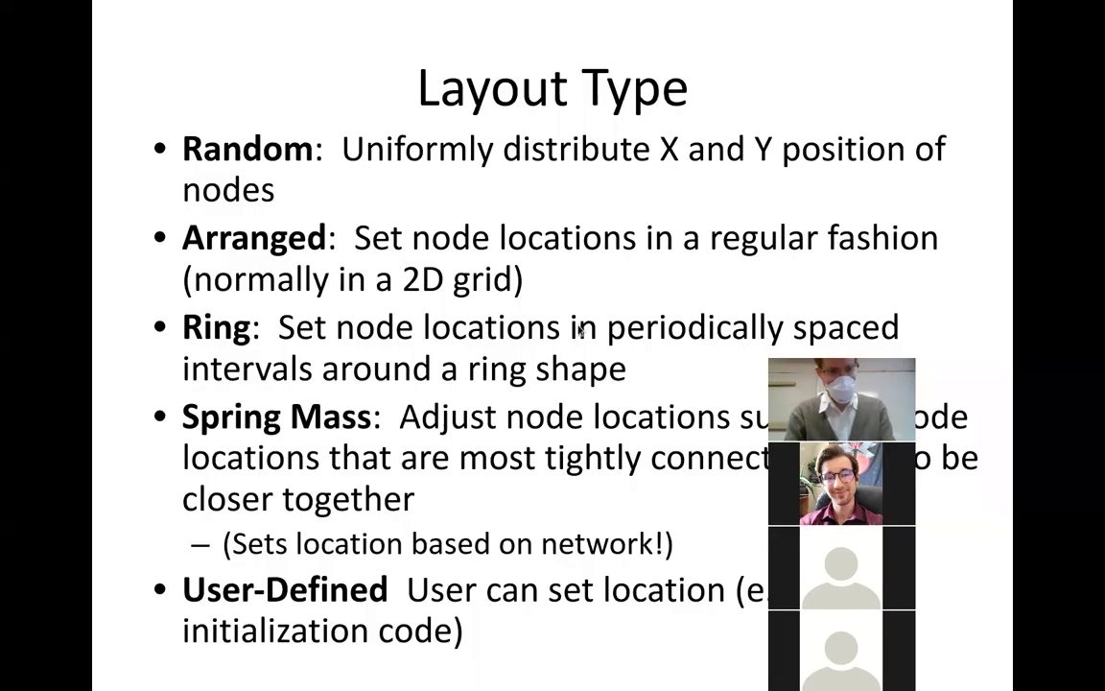
{"action": "key", "text": "Right"}
{"action": "key", "text": "Left"}
{"action": "key", "text": "Left"}
{"action": "key", "text": "Left"}
{"action": "key", "text": "Left"}
{"action": "key", "text": "Left"}
{"action": "key", "text": "Right"}
{"action": "key", "text": "Left"}
{"action": "key", "text": "Right"}
{"action": "key", "text": "Right"}
{"action": "key", "text": "Right"}
{"action": "key", "text": "Right"}
{"action": "key", "text": "Right"}
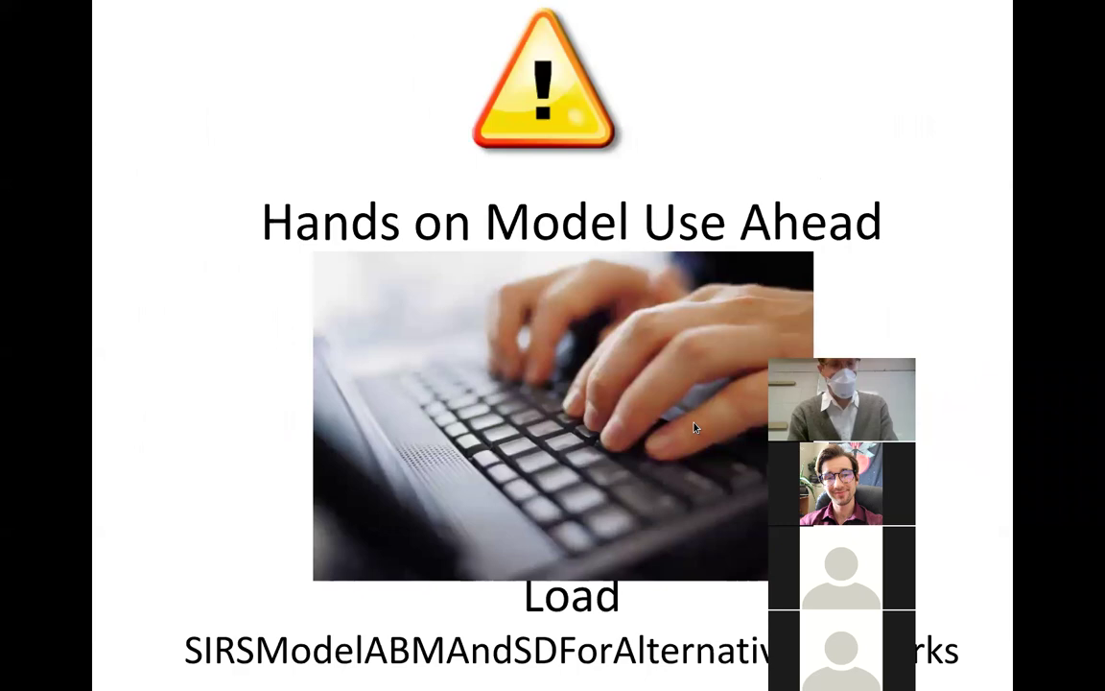
{"action": "key", "text": "Right"}
{"action": "key", "text": "Right"}
{"action": "key", "text": "Right"}
{"action": "key", "text": "Right"}
{"action": "key", "text": "Right"}
{"action": "key", "text": "Right"}
{"action": "key", "text": "Right"}
{"action": "key", "text": "Right"}
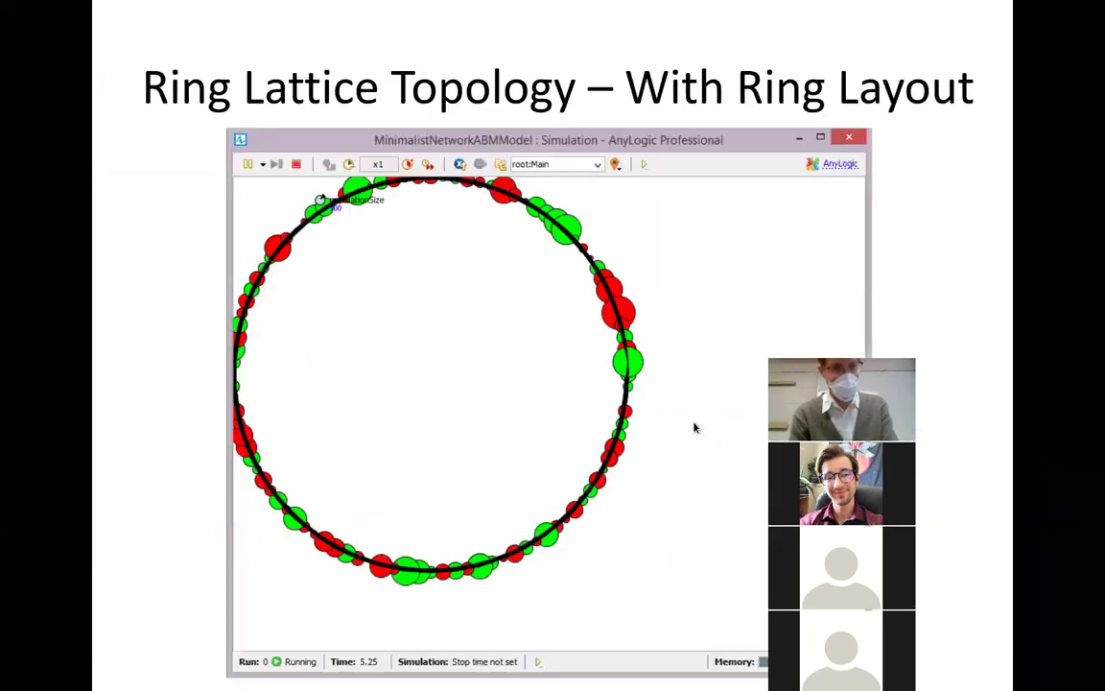
{"action": "key", "text": "Right"}
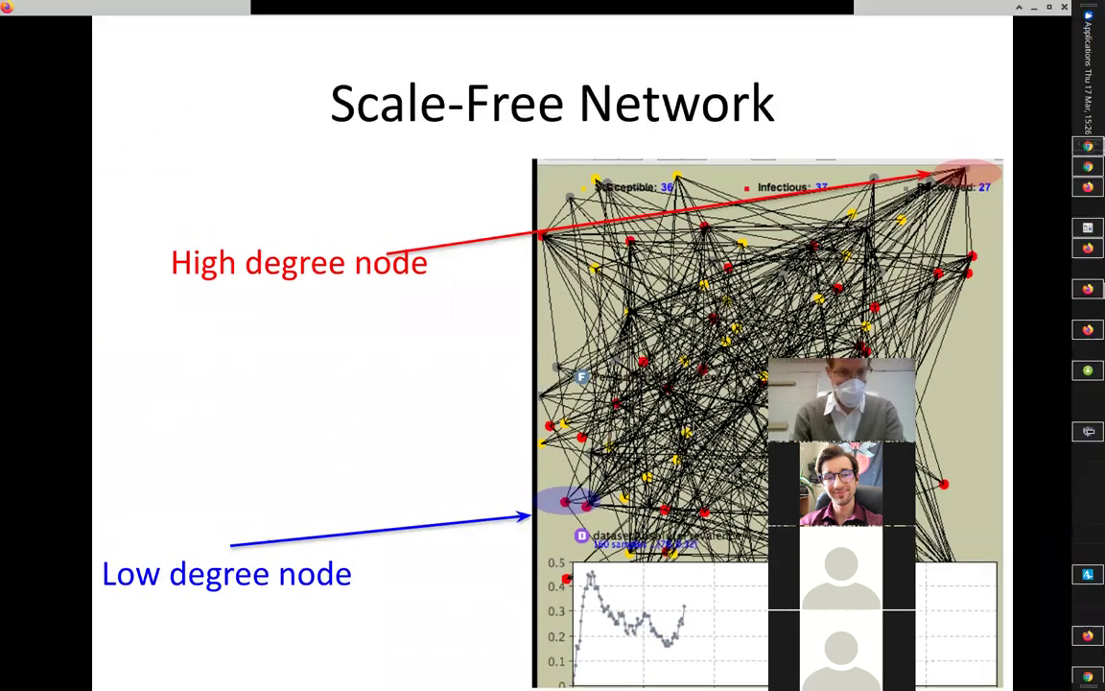
{"action": "key", "text": "Escape"}
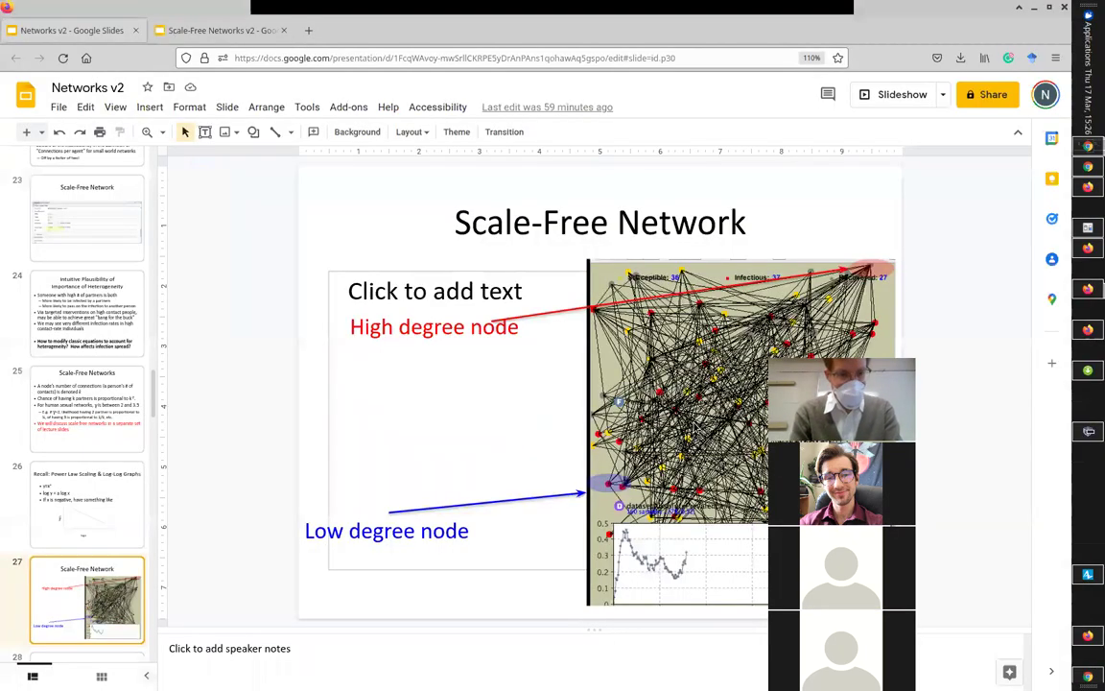
Switch back to AnyLogic and show Main's space and network settings in a widened properties view
{"action": "key", "text": "alt+Tab"}
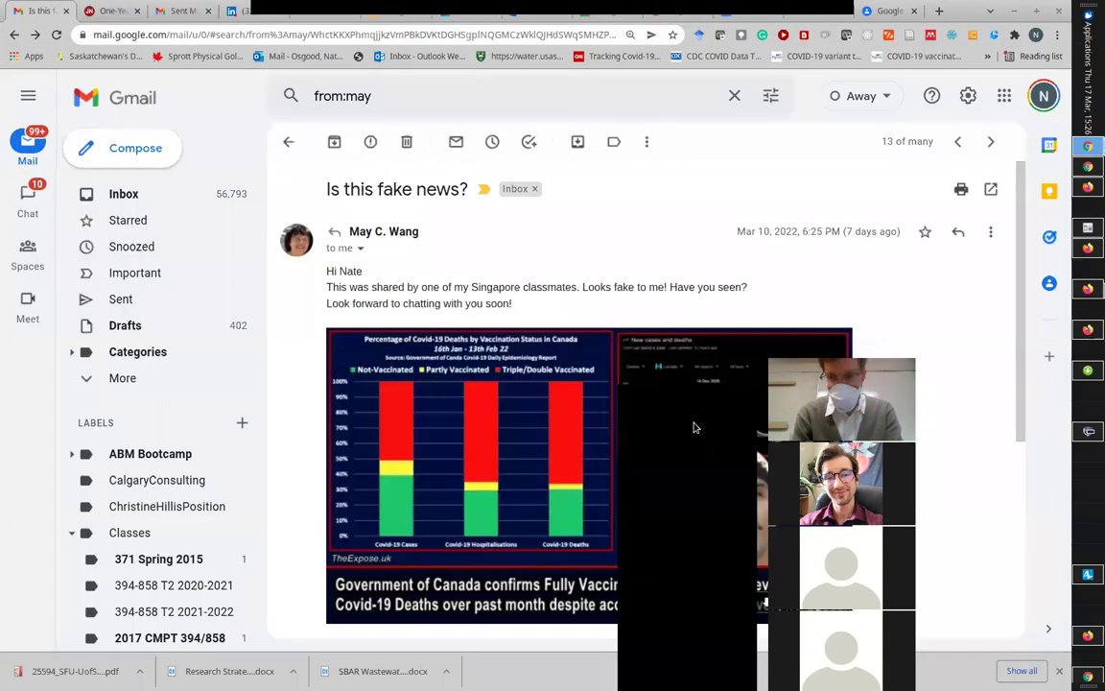
{"action": "key", "text": "alt+Tab"}
{"action": "key", "text": "alt+Tab"}
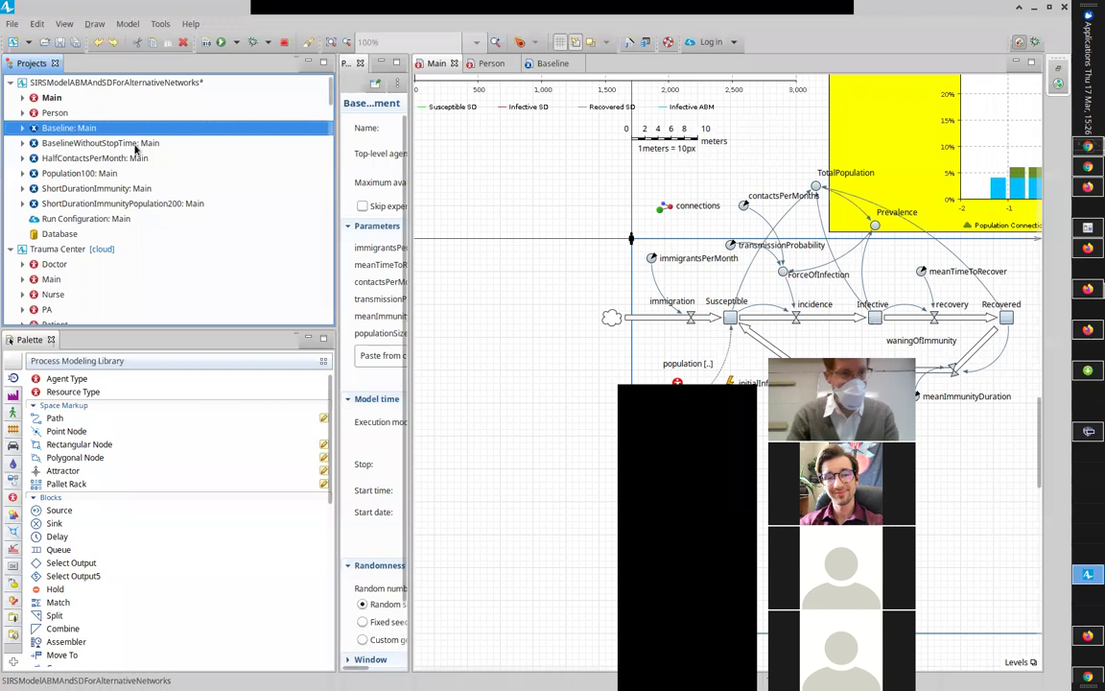
{"action": "key", "text": "Up"}
{"action": "key", "text": "Up"}
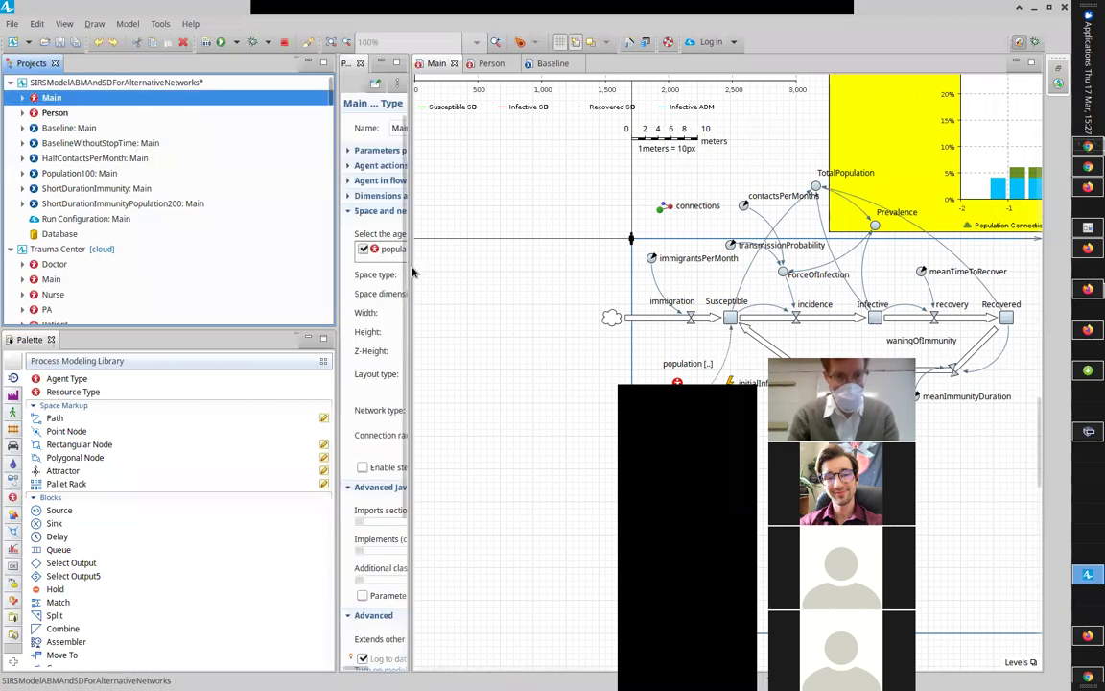
{"action": "left_click_drag", "start_coordinate": [419, 274], "coordinate": [910, 303]}
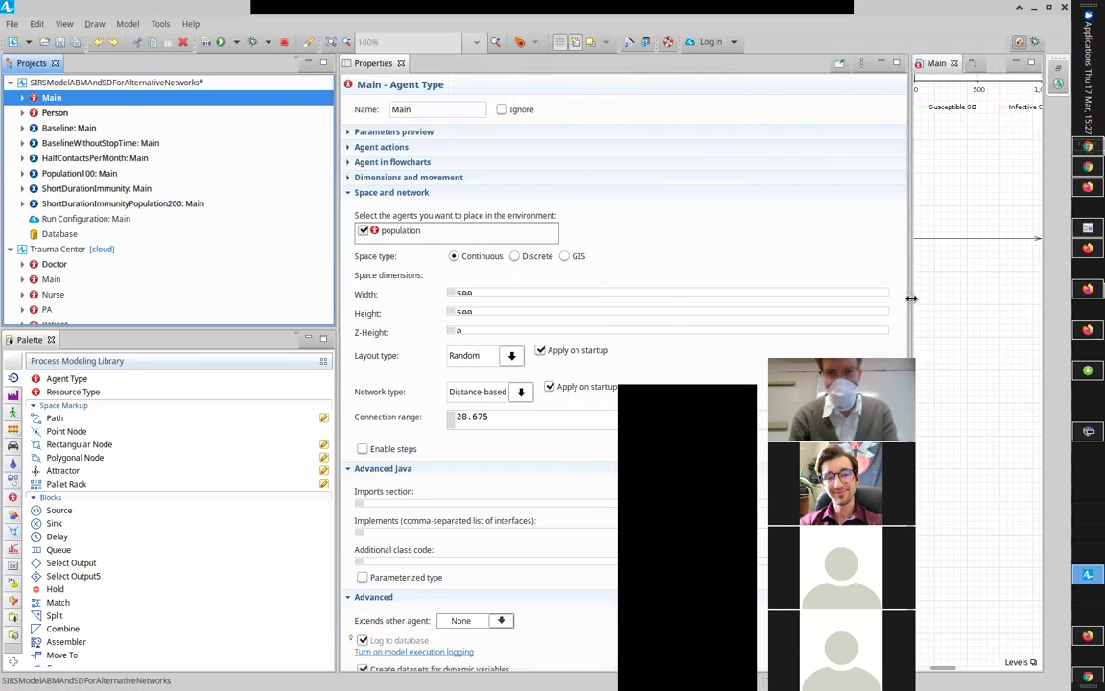
{"action": "scroll", "coordinate": [910, 314], "scroll_direction": "down", "scroll_amount": 3}
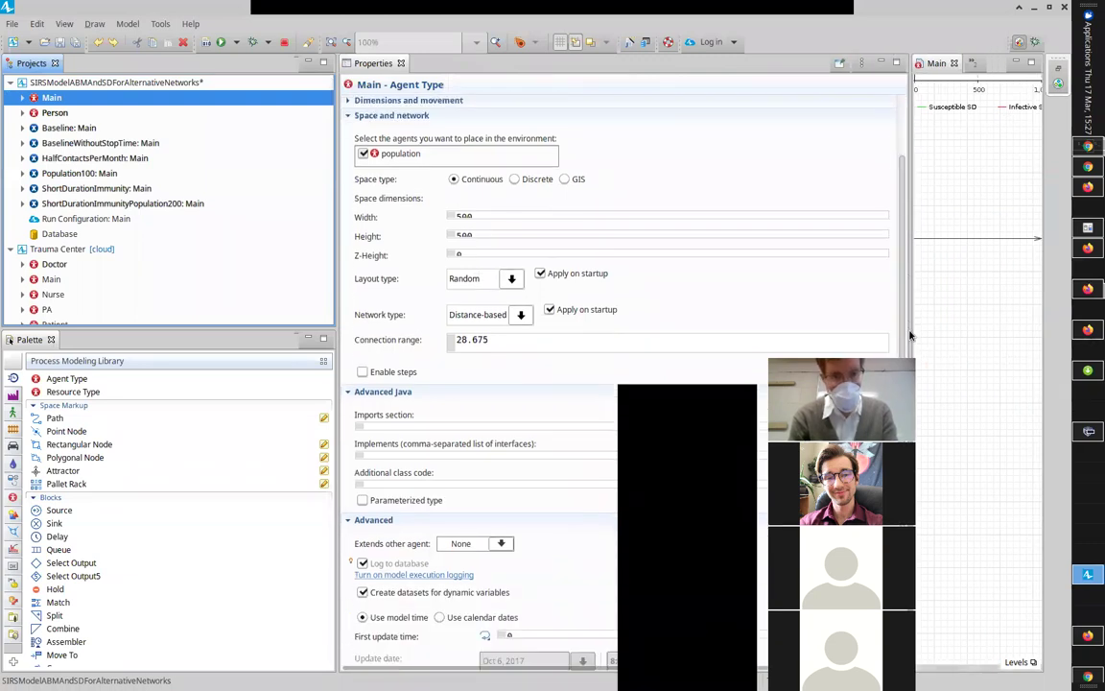
Set Main's network type to Ring lattice after trying Small world, and its layout type to Ring
{"action": "left_click", "coordinate": [519, 314]}
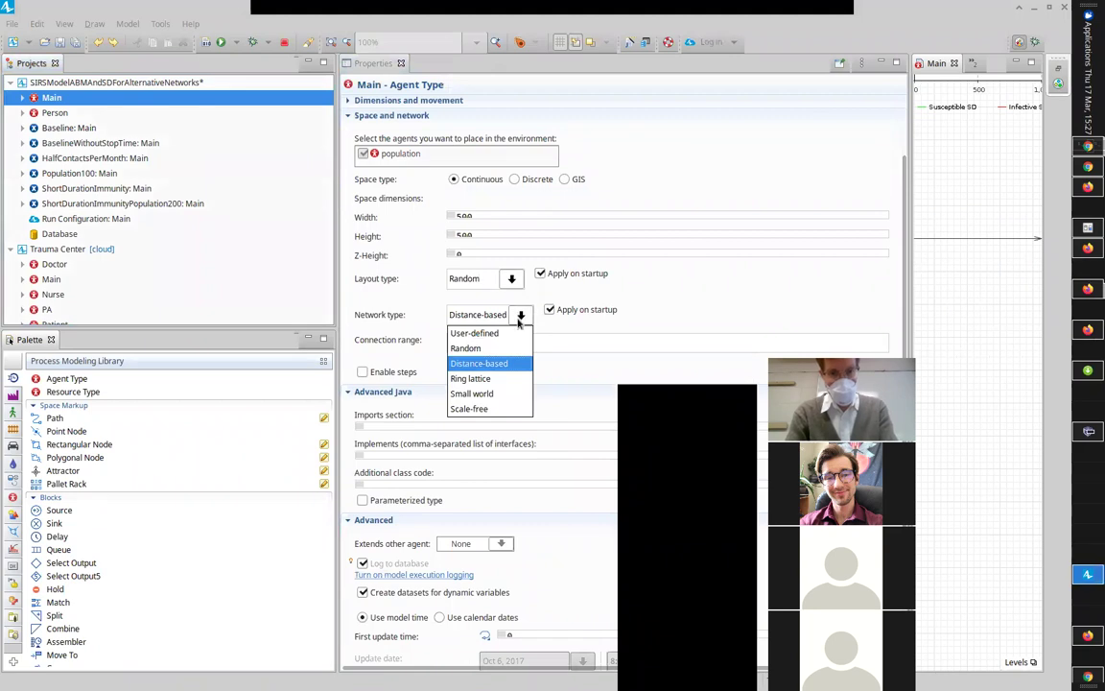
{"action": "left_click", "coordinate": [490, 394]}
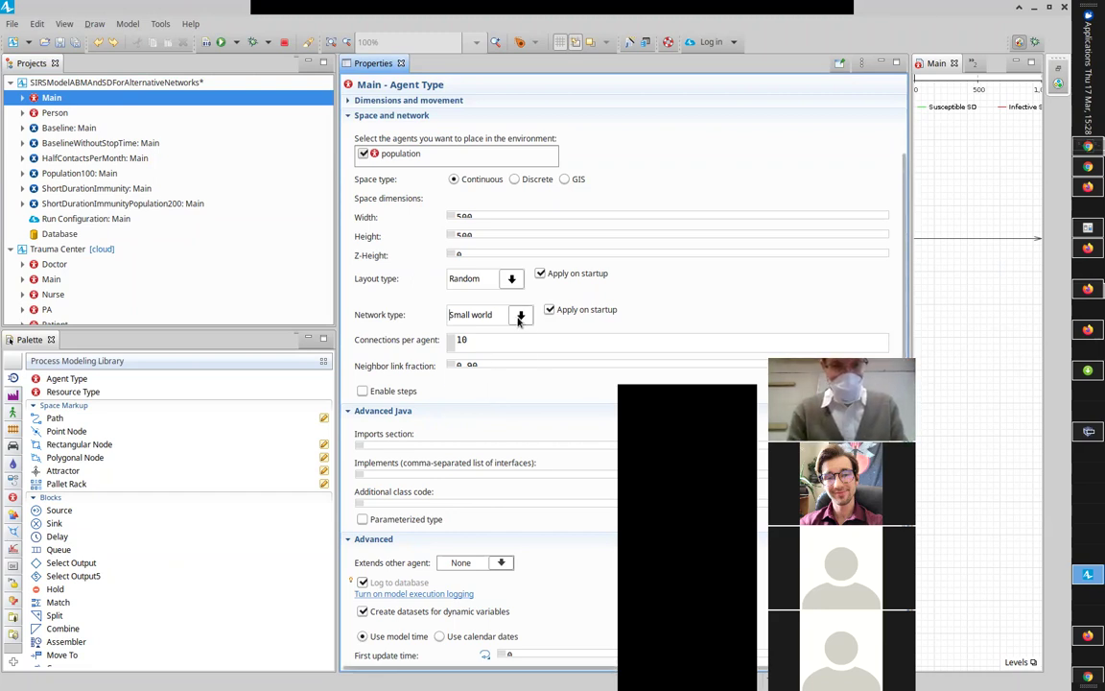
{"action": "left_click", "coordinate": [475, 315]}
{"action": "left_click", "coordinate": [485, 379]}
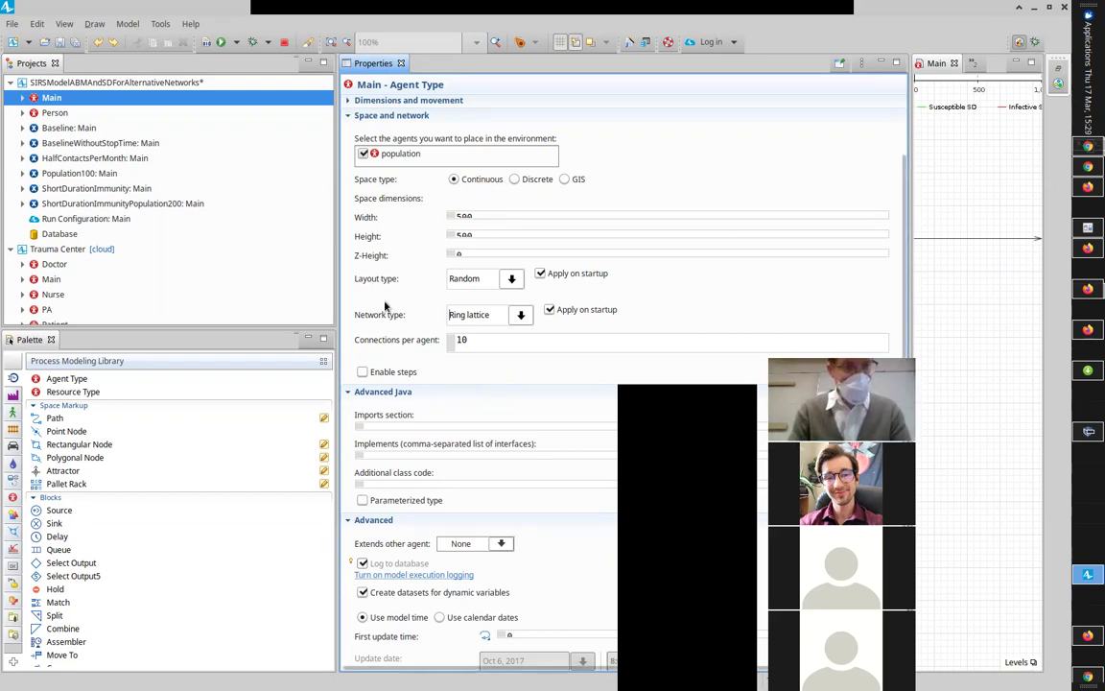
{"action": "left_click", "coordinate": [511, 280]}
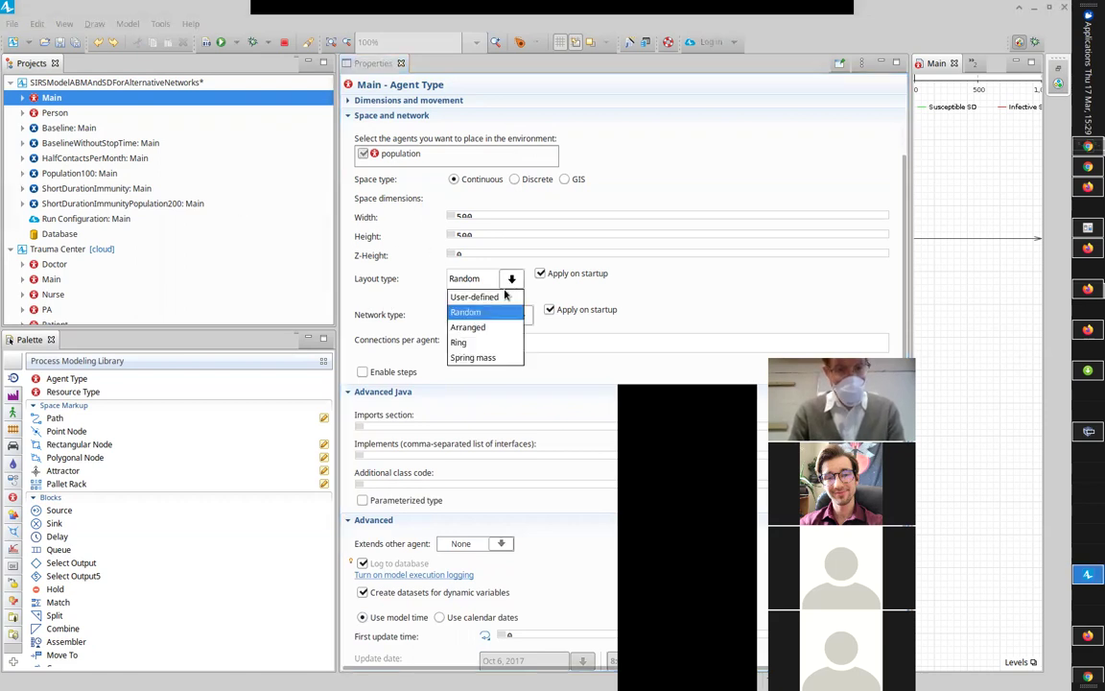
{"action": "left_click", "coordinate": [478, 343]}
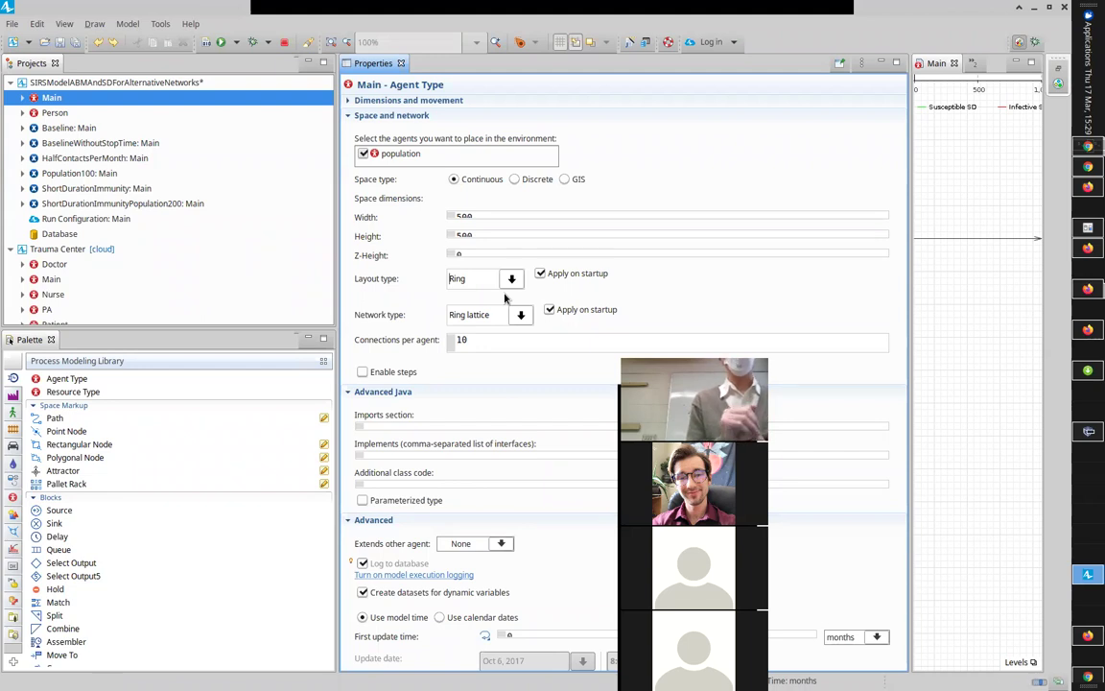
Run the Baseline experiment, start its simulation with the ring in view, and raise the speed to x2
{"action": "right_click", "coordinate": [70, 132]}
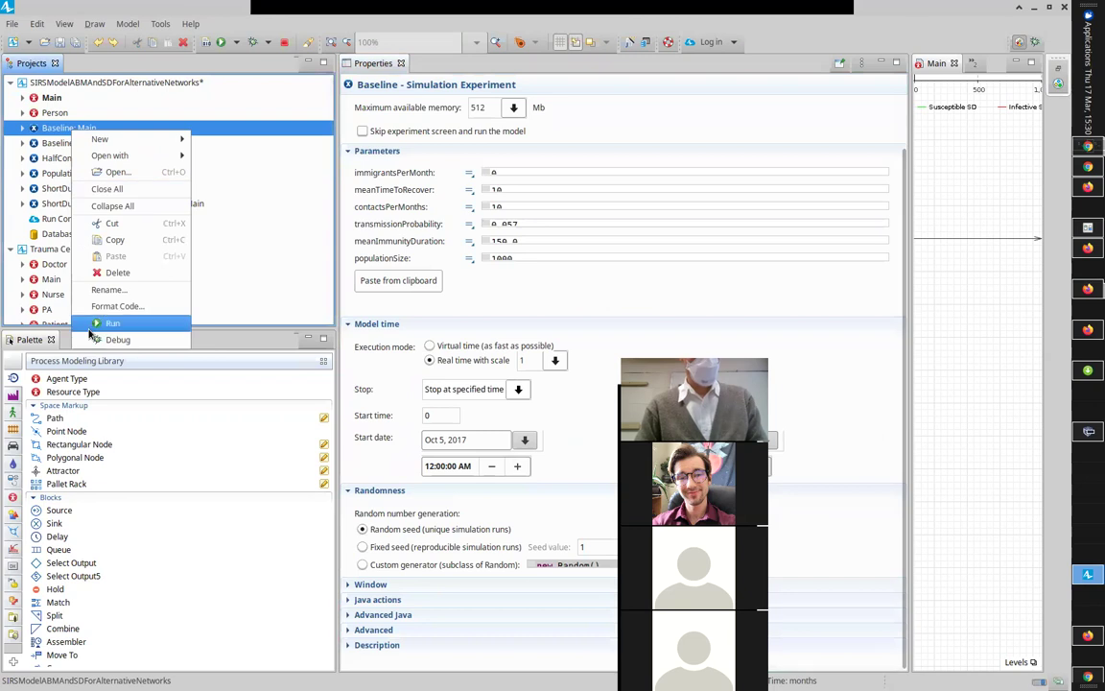
{"action": "left_click", "coordinate": [92, 326]}
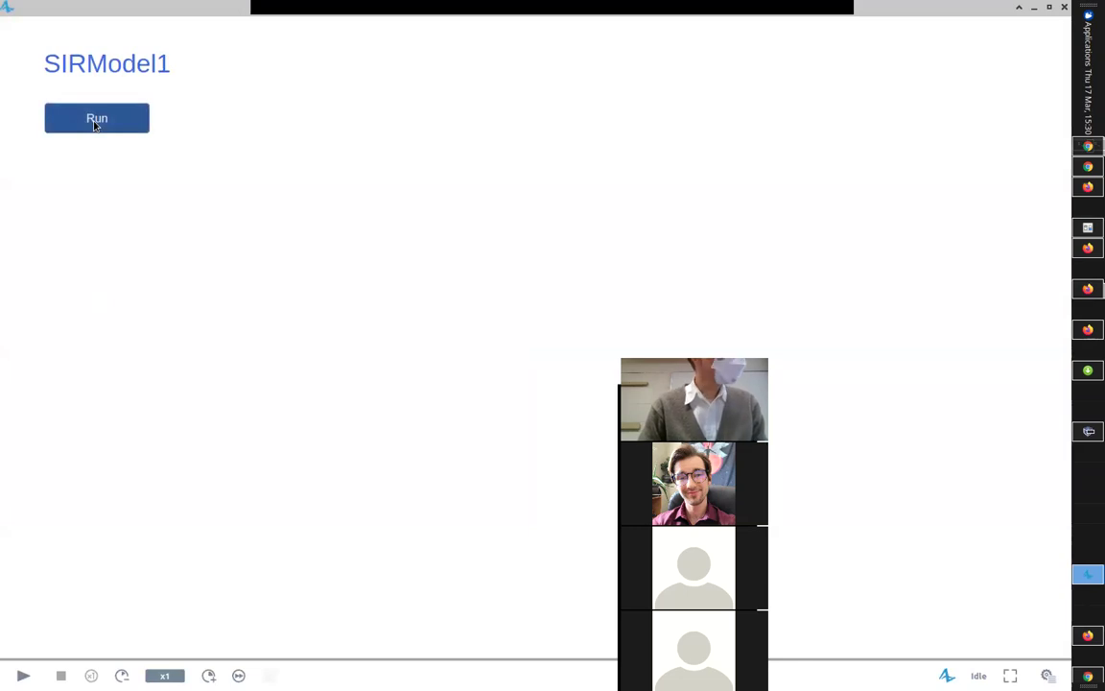
{"action": "left_click", "coordinate": [96, 119]}
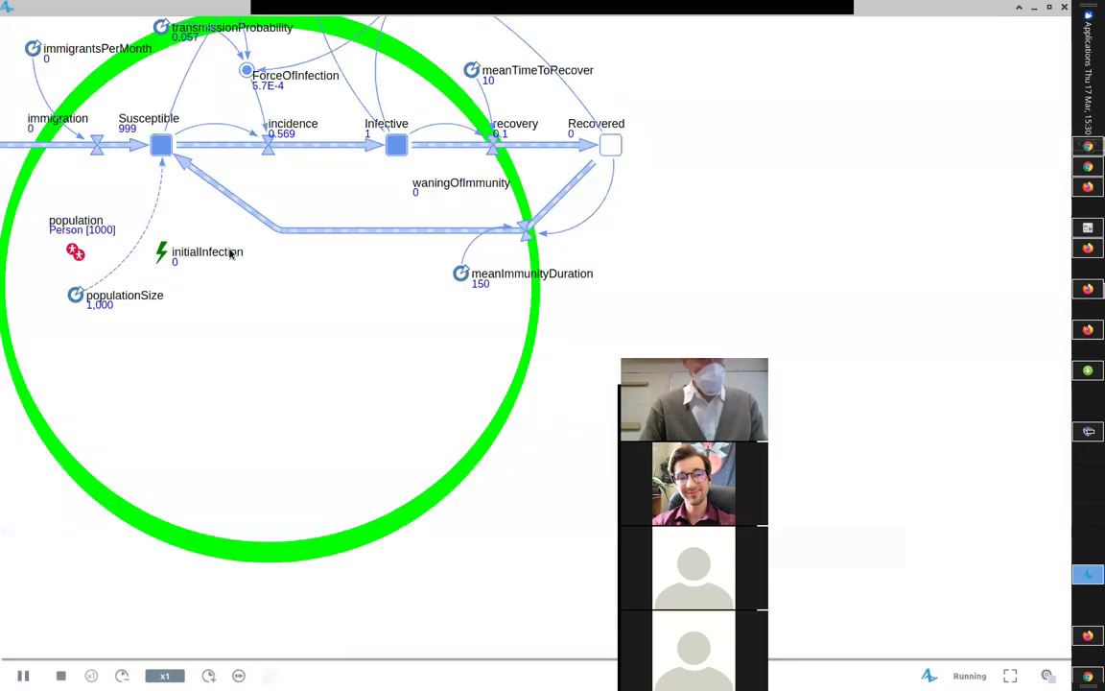
{"action": "left_click_drag", "start_coordinate": [278, 396], "coordinate": [342, 451]}
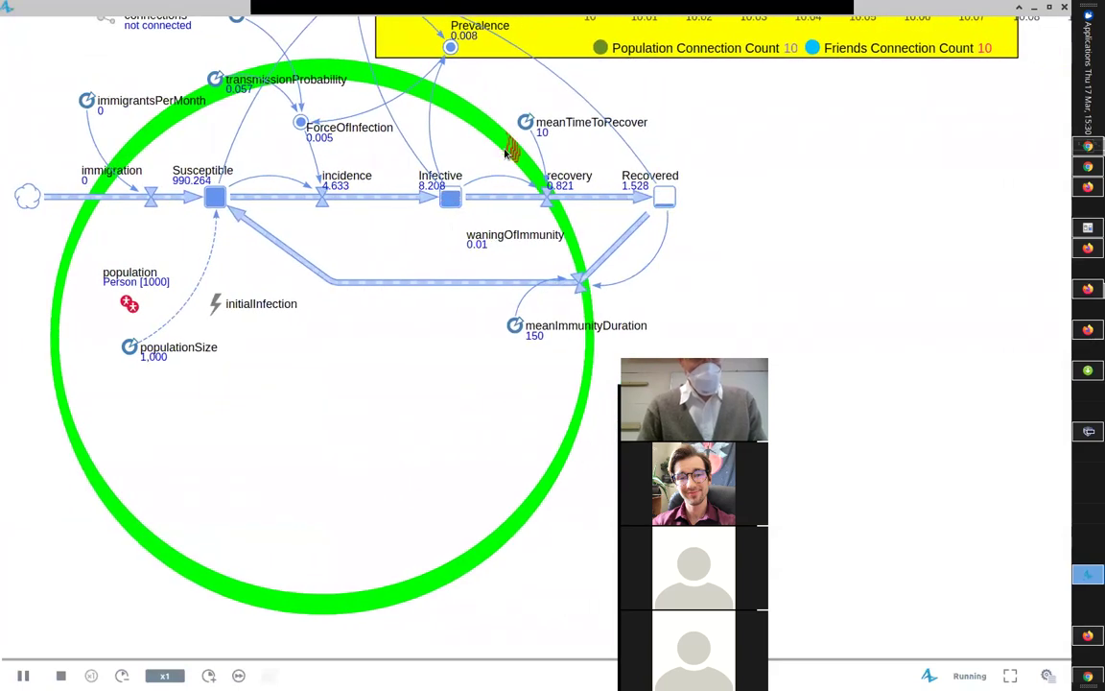
{"action": "left_click", "coordinate": [208, 676]}
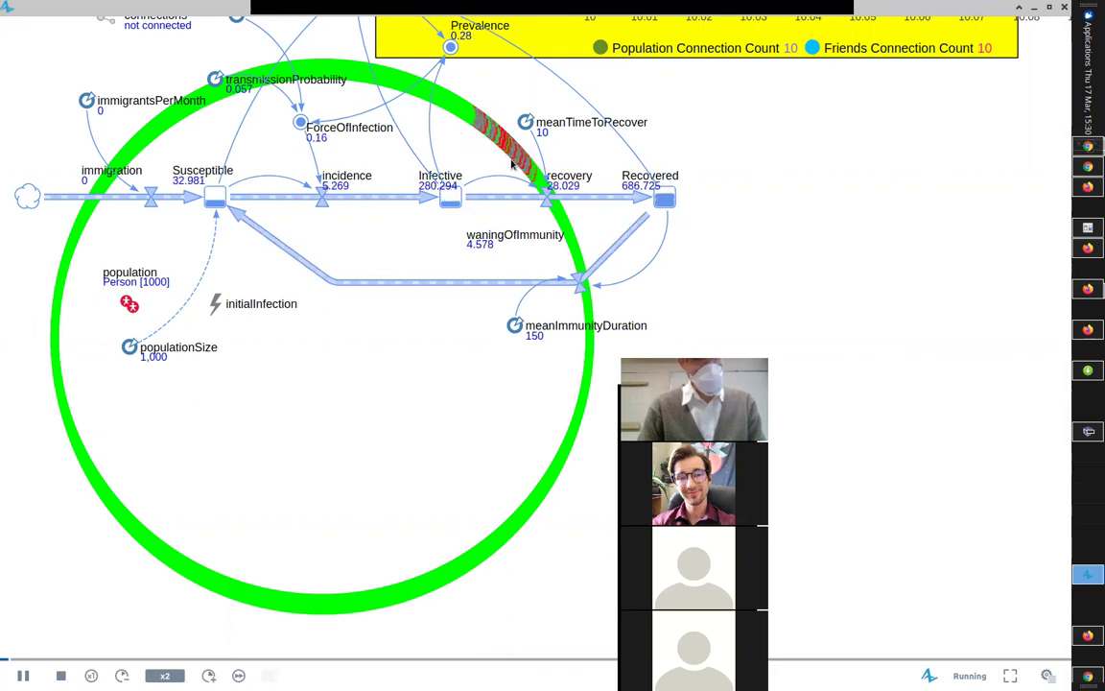
Check the connections per agent for the Ring lattice network in Main's properties and return to the running simulation
{"action": "key", "text": "alt+Tab"}
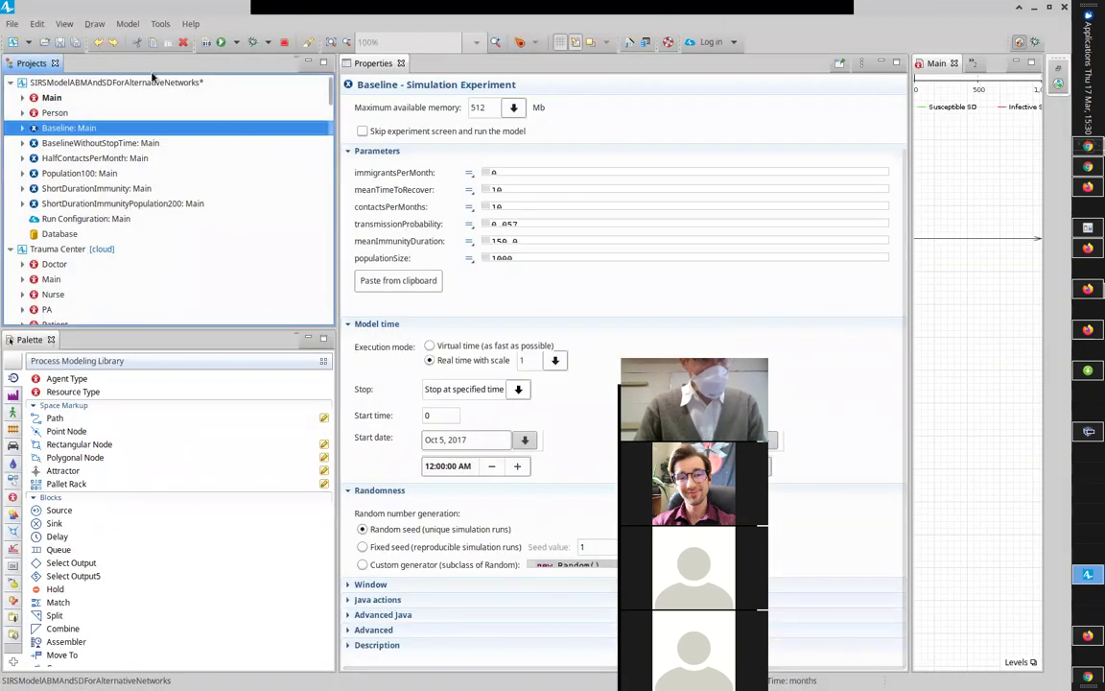
{"action": "left_click", "coordinate": [215, 99]}
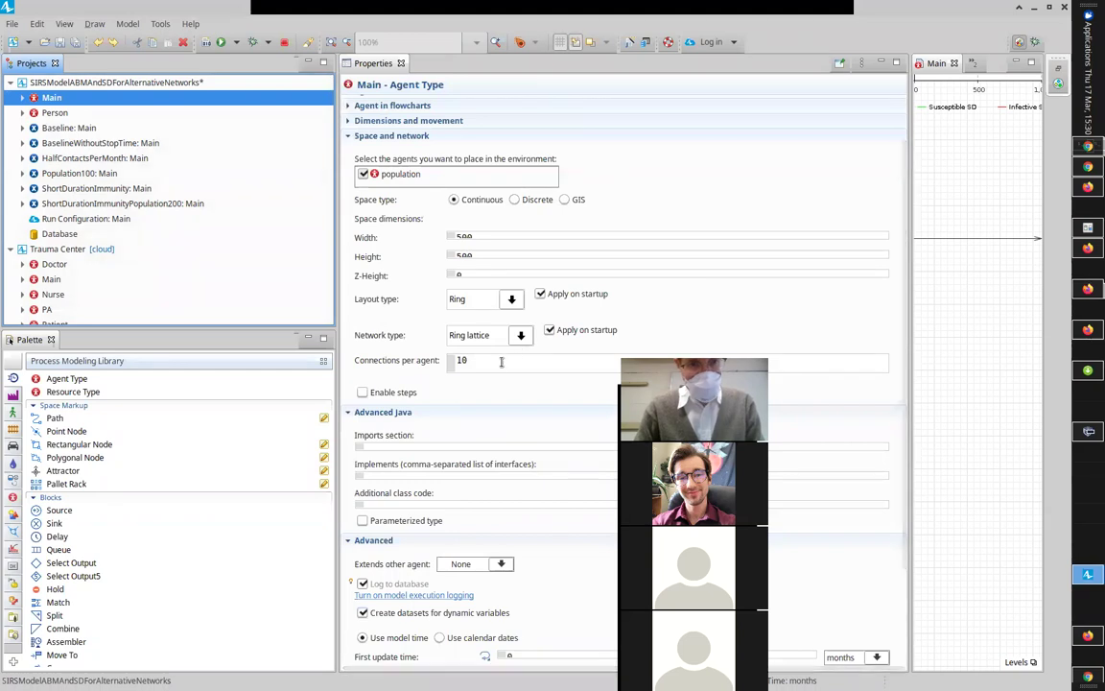
{"action": "key", "text": "alt+Tab"}
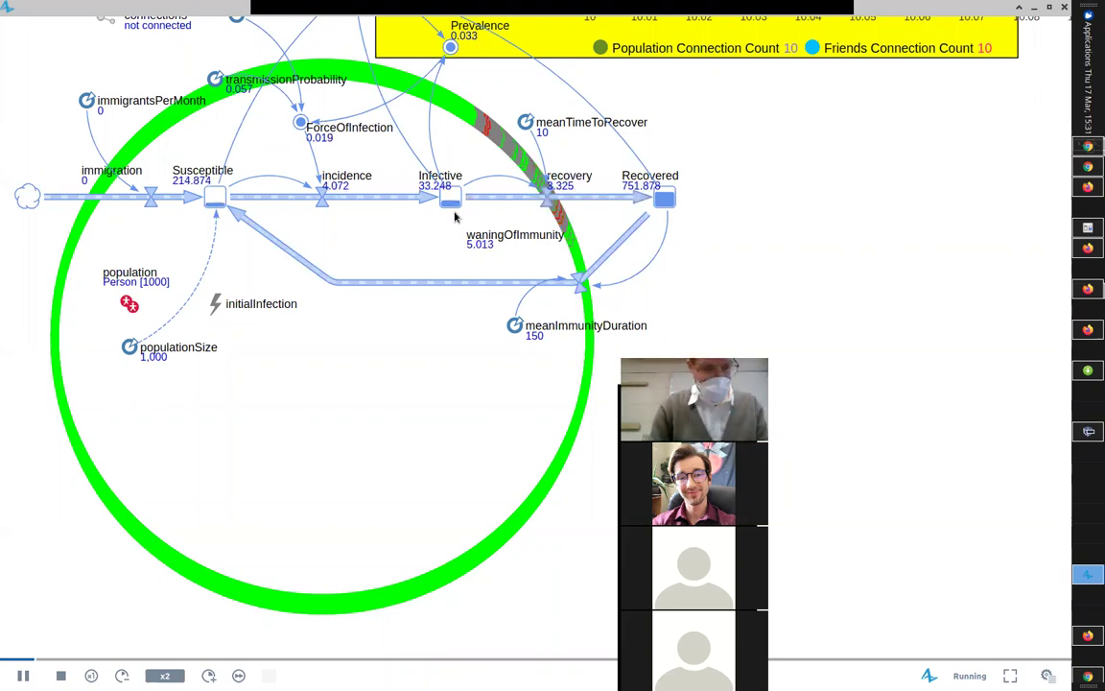
Raise the running simulation's speed to x100
{"action": "left_click", "coordinate": [208, 675]}
{"action": "left_click", "coordinate": [208, 675]}
{"action": "left_click", "coordinate": [208, 676]}
{"action": "left_click", "coordinate": [208, 675]}
{"action": "left_click", "coordinate": [208, 675]}
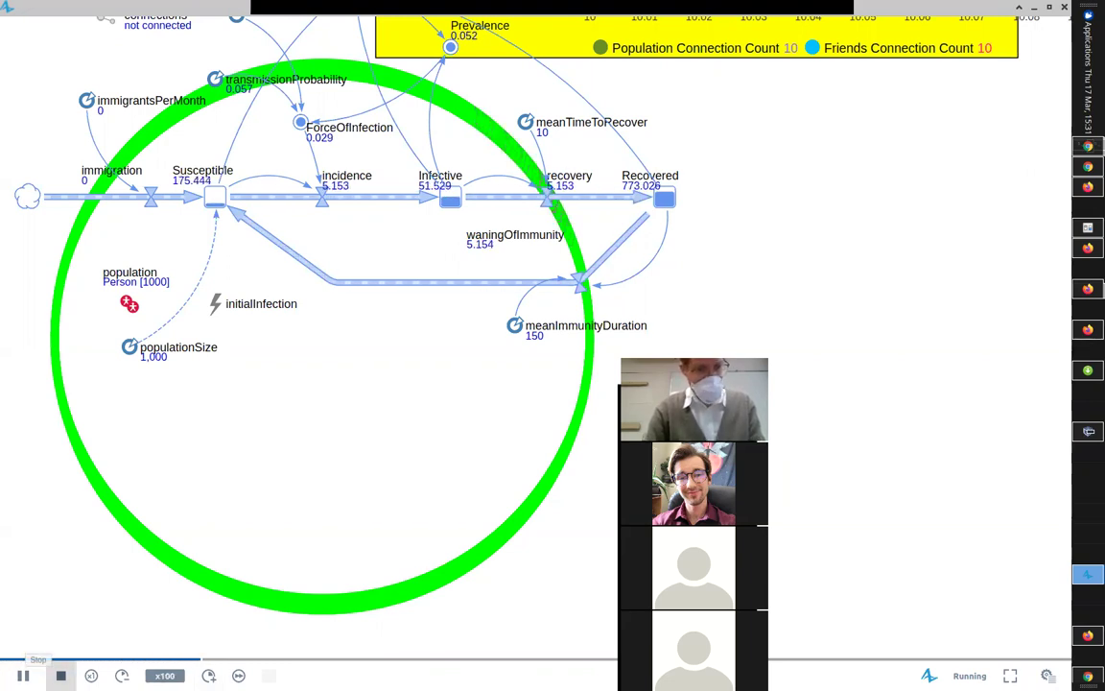
Restart the Baseline simulation, lower its speed to x25, and restart it once more at that speed
{"action": "left_click", "coordinate": [60, 675]}
{"action": "left_click", "coordinate": [97, 119]}
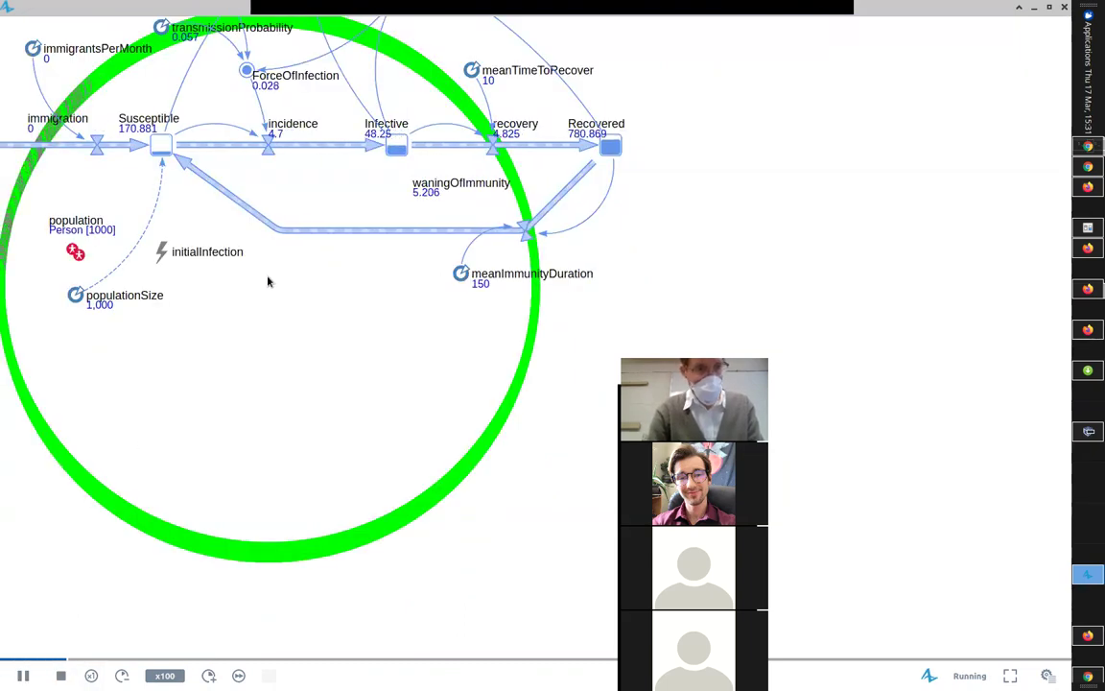
{"action": "left_click", "coordinate": [122, 676]}
{"action": "left_click", "coordinate": [121, 675]}
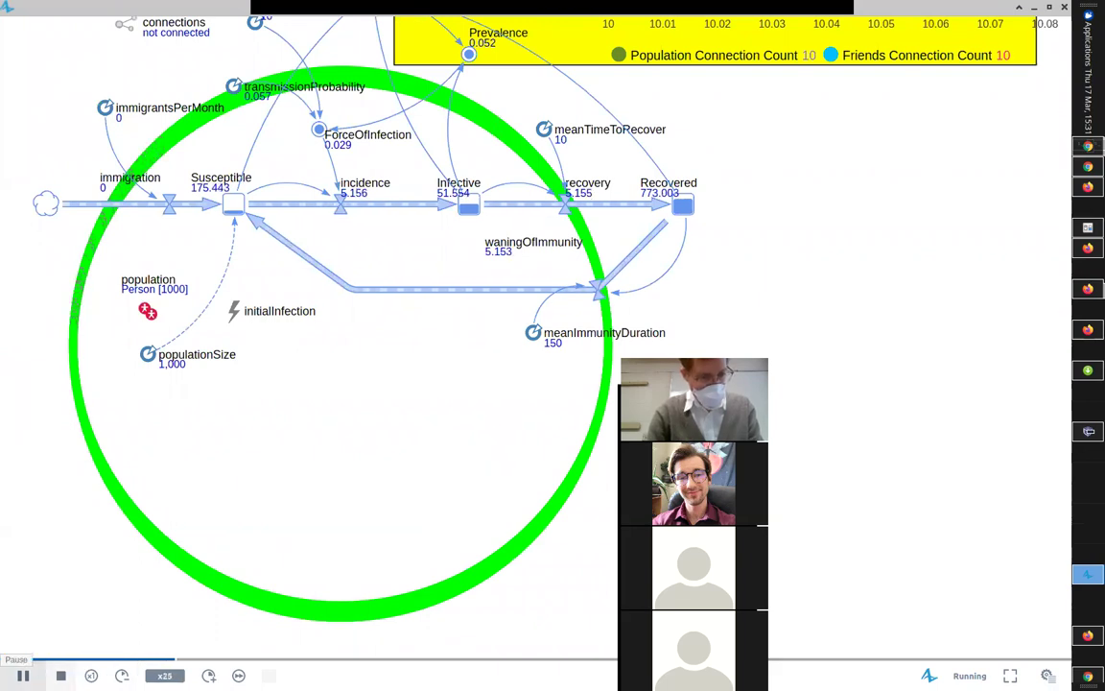
{"action": "left_click", "coordinate": [61, 675]}
{"action": "left_click", "coordinate": [97, 118]}
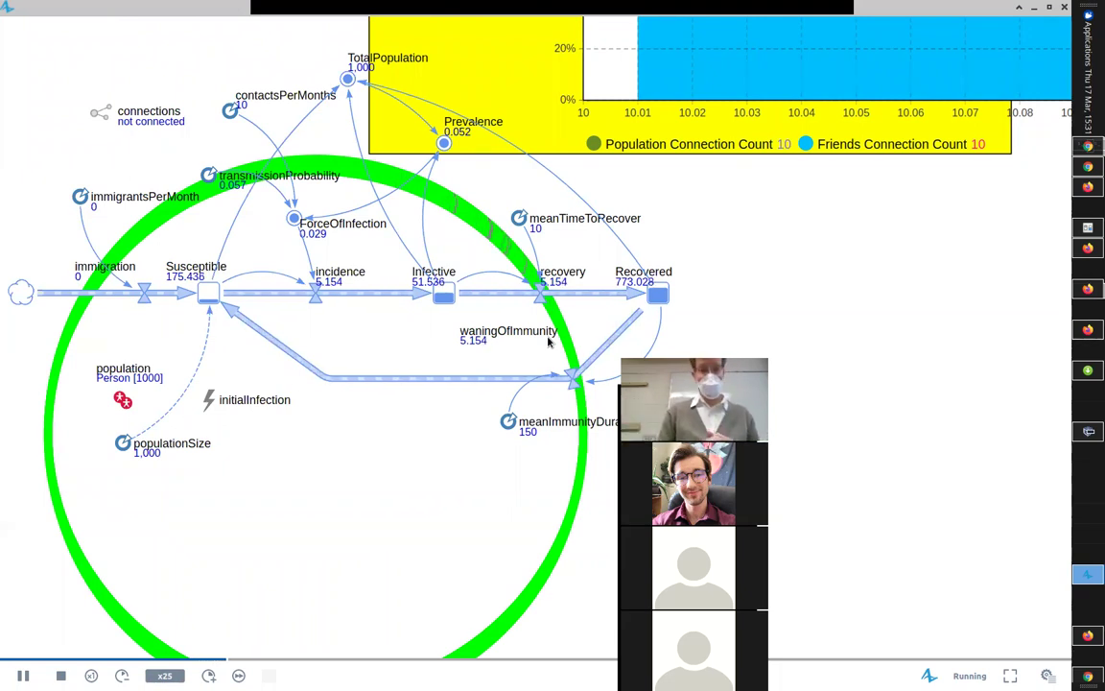
Restart the ring lattice Baseline simulation repeatedly at x25 speed, keeping the ring of agents in view to watch how infection spreads
{"action": "scroll", "coordinate": [284, 496], "scroll_direction": "down", "scroll_amount": 1}
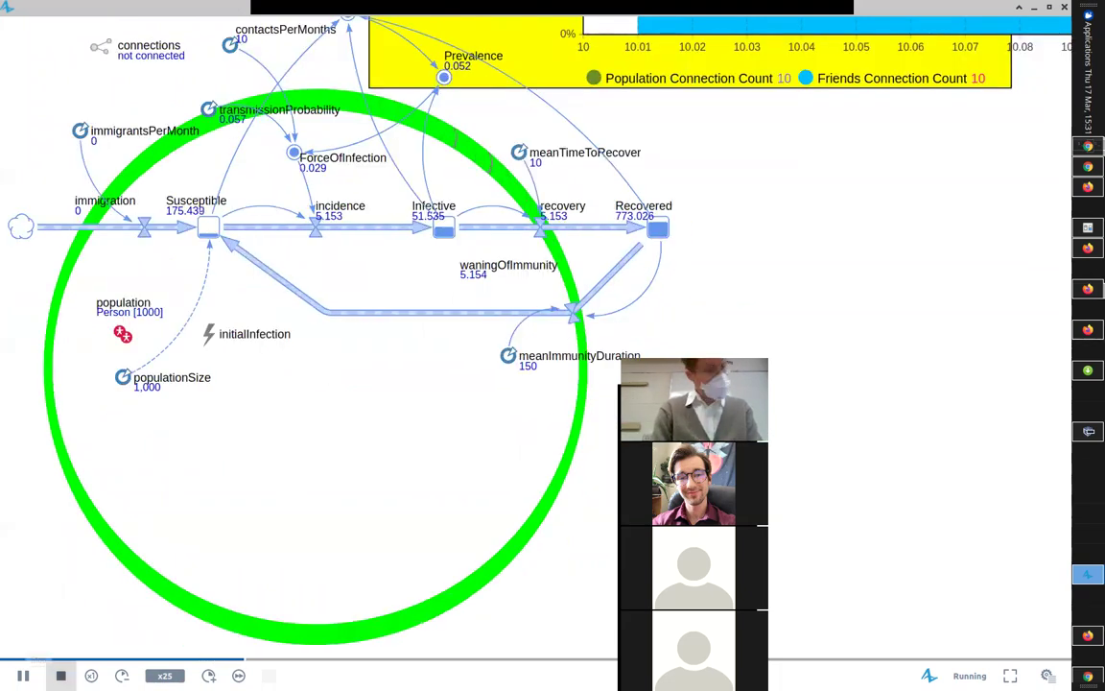
{"action": "left_click", "coordinate": [61, 675]}
{"action": "left_click", "coordinate": [23, 675]}
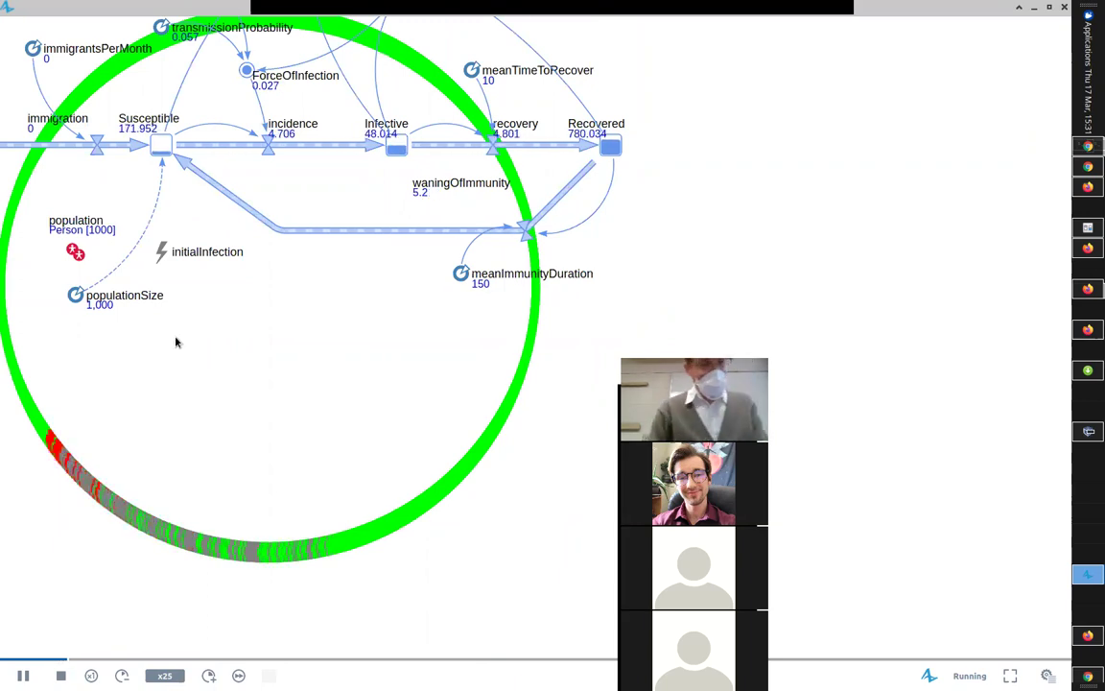
{"action": "left_click_drag", "start_coordinate": [101, 419], "coordinate": [191, 438]}
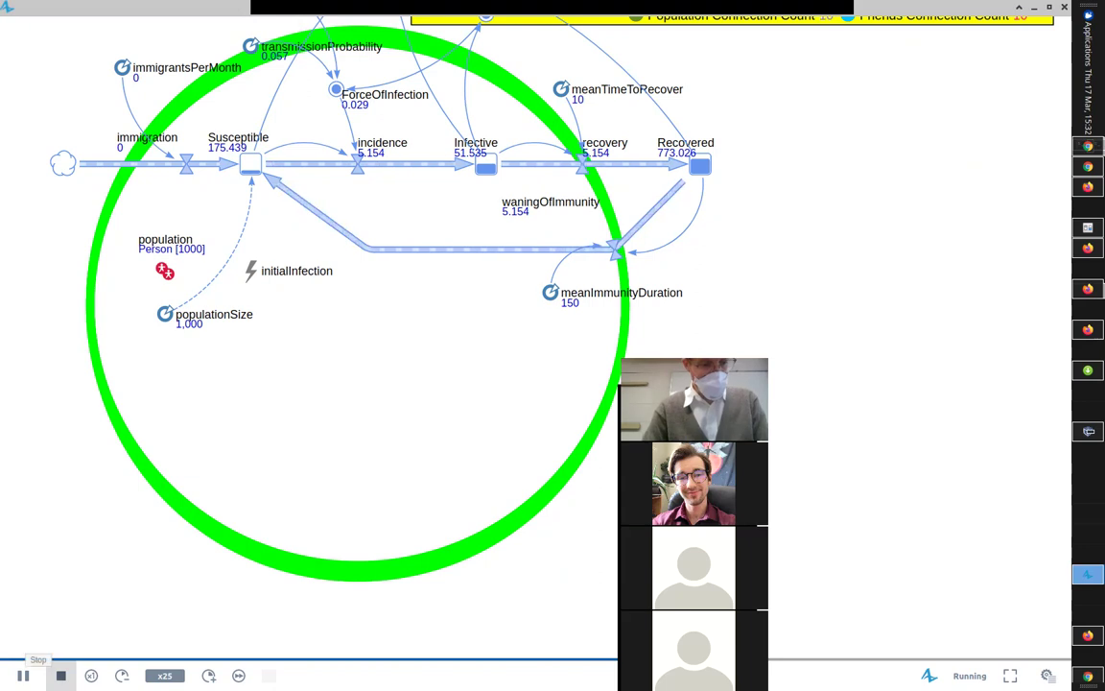
{"action": "left_click", "coordinate": [61, 675]}
{"action": "left_click", "coordinate": [100, 115]}
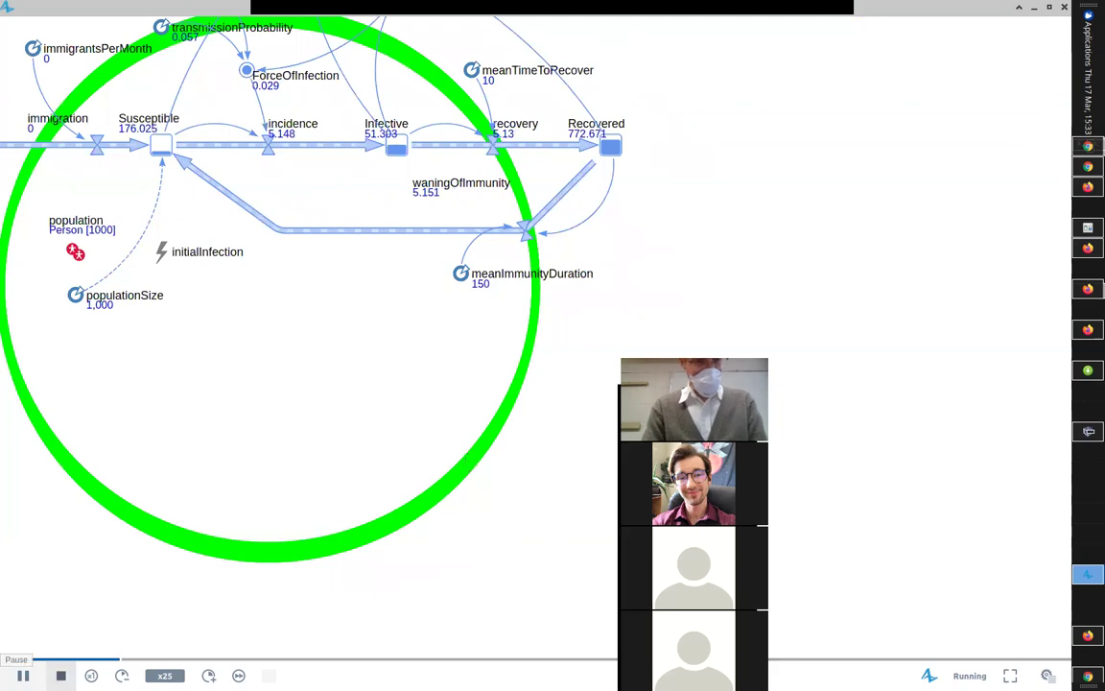
{"action": "left_click", "coordinate": [60, 675]}
{"action": "left_click", "coordinate": [96, 116]}
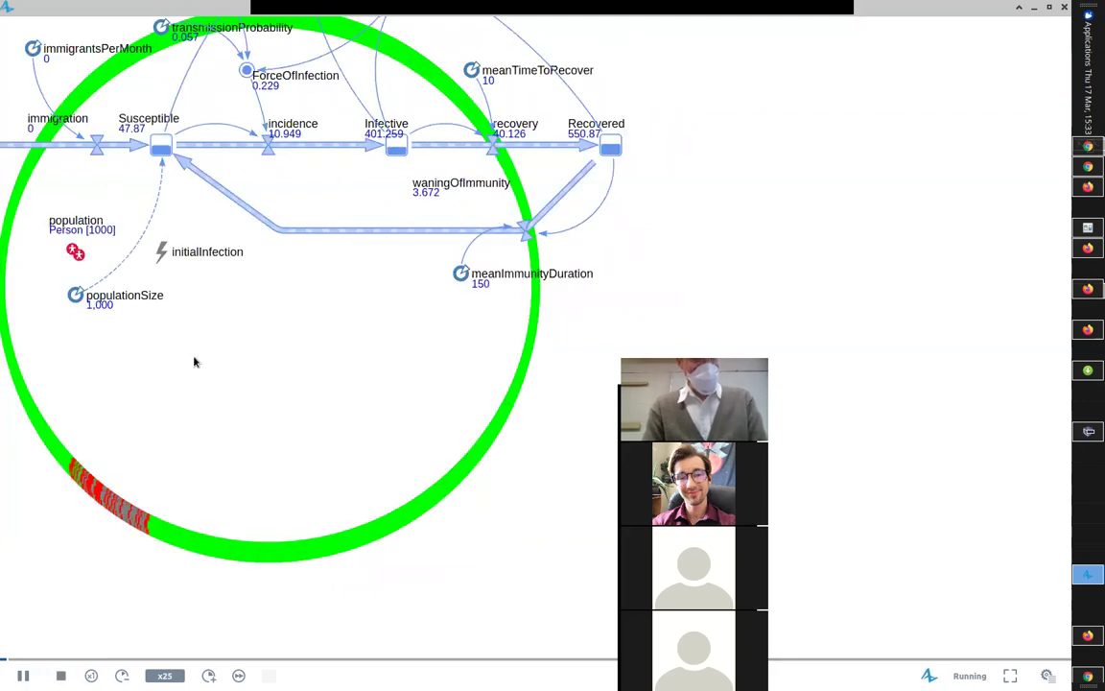
{"action": "left_click_drag", "start_coordinate": [195, 360], "coordinate": [365, 300]}
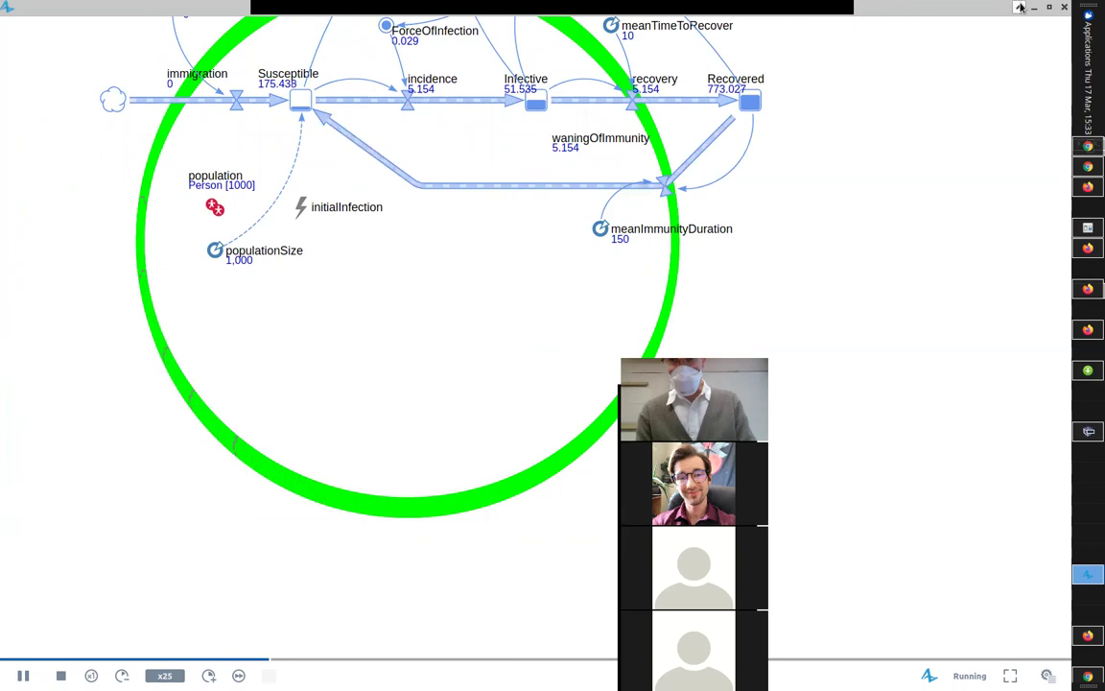
Return to the model editor, set Main's network type to Small world, and check its connections per agent and neighbor link fraction
{"action": "key", "text": "alt+Tab"}
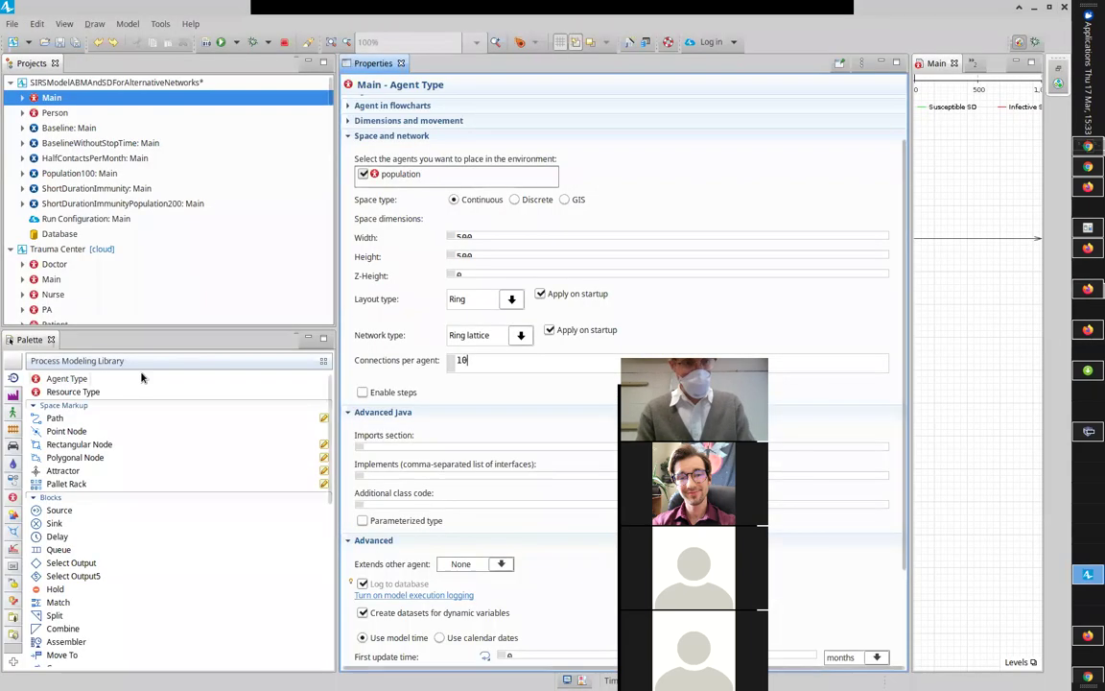
{"action": "left_click", "coordinate": [519, 334]}
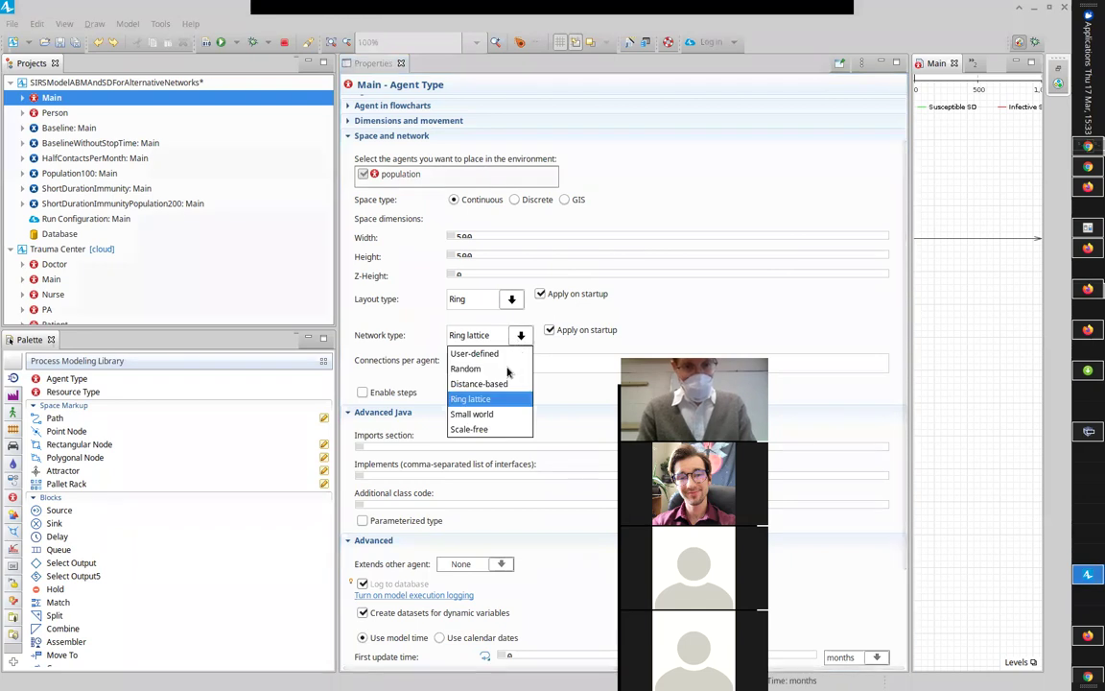
{"action": "left_click", "coordinate": [506, 413]}
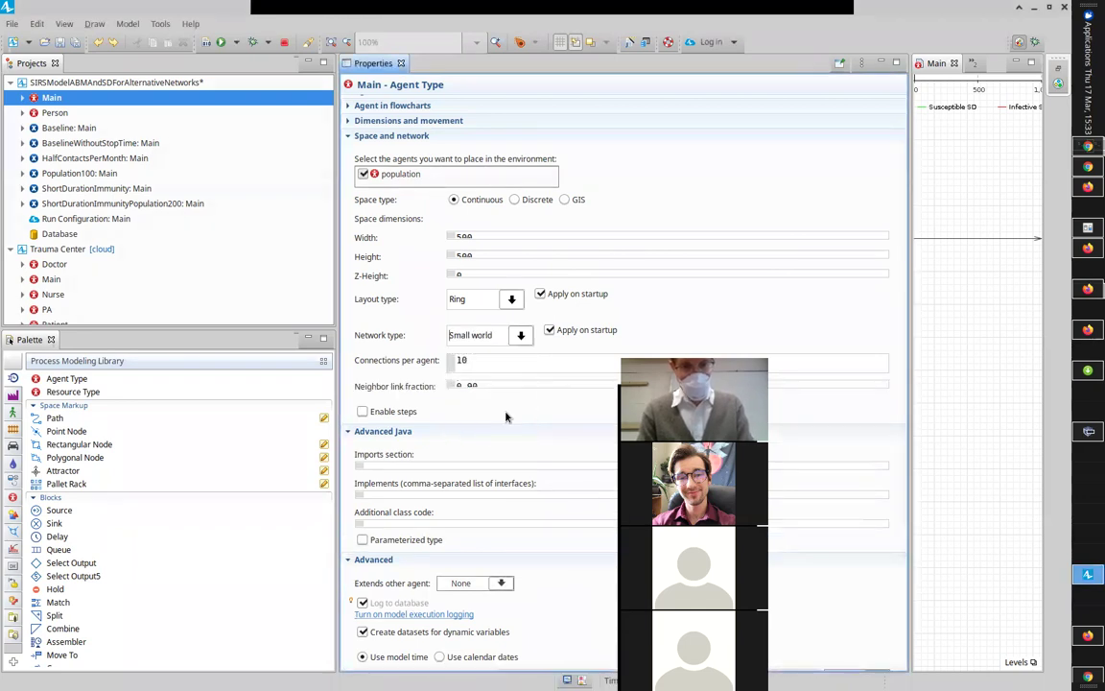
{"action": "left_click", "coordinate": [513, 360]}
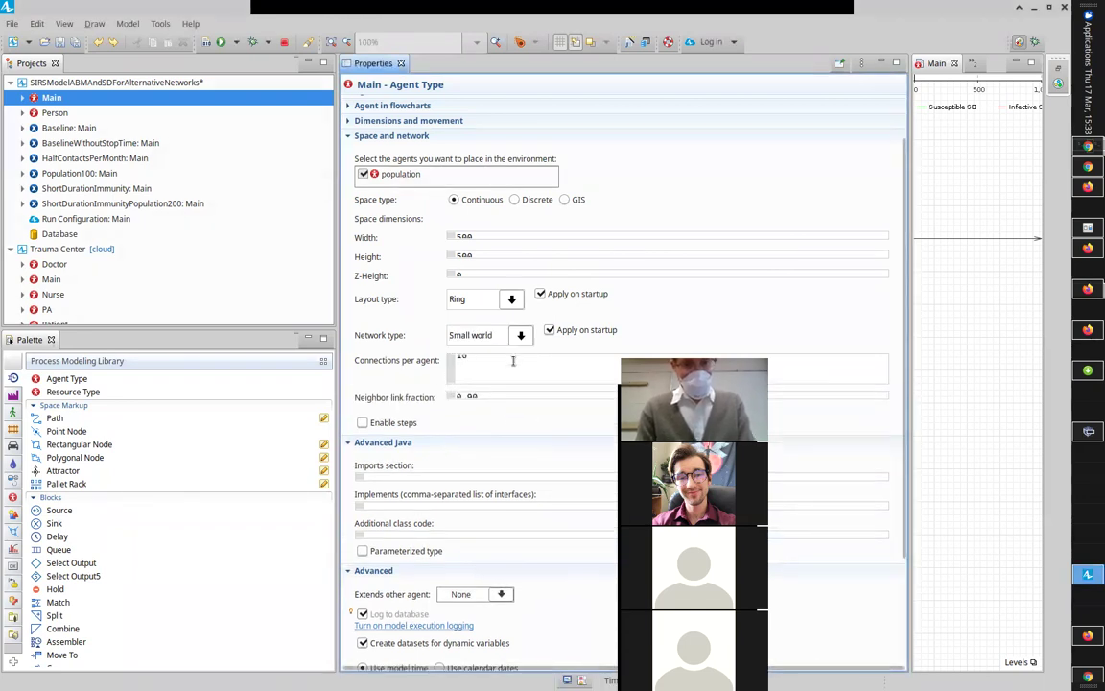
{"action": "left_click", "coordinate": [512, 394]}
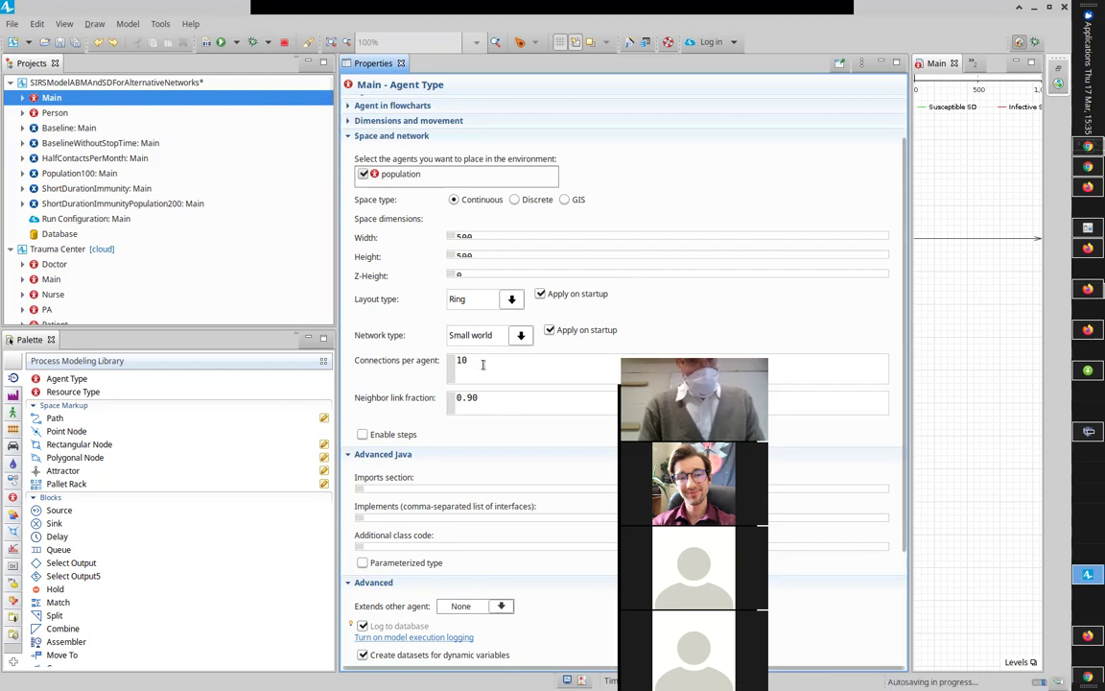
{"action": "left_click_drag", "start_coordinate": [486, 361], "coordinate": [419, 361]}
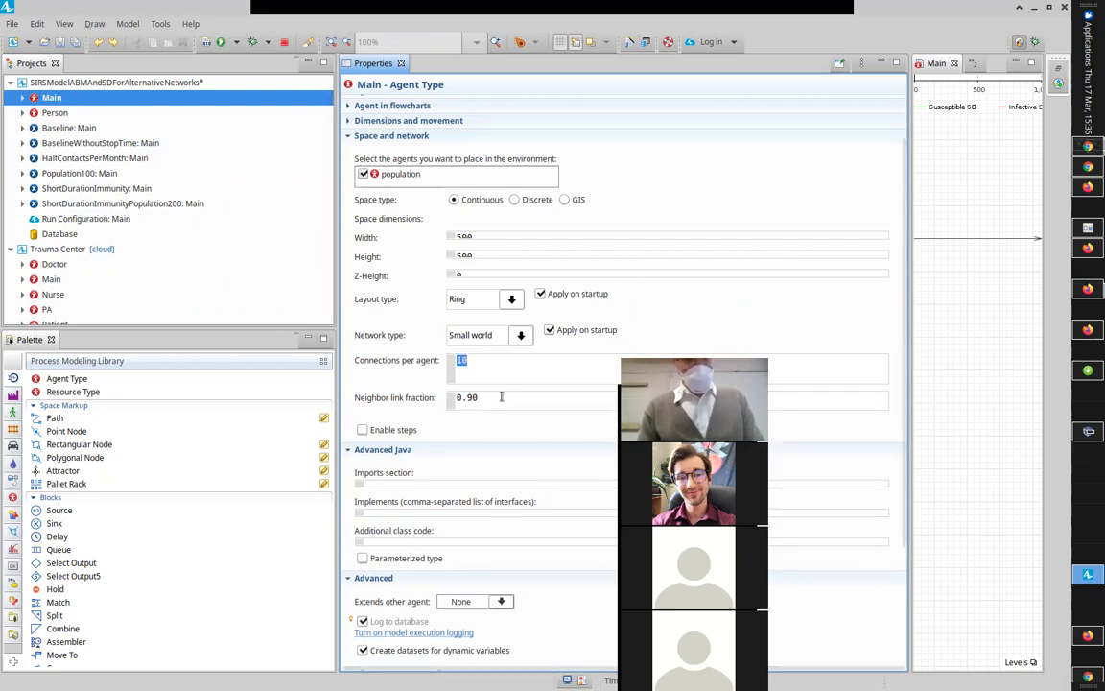
{"action": "left_click_drag", "start_coordinate": [502, 396], "coordinate": [444, 395]}
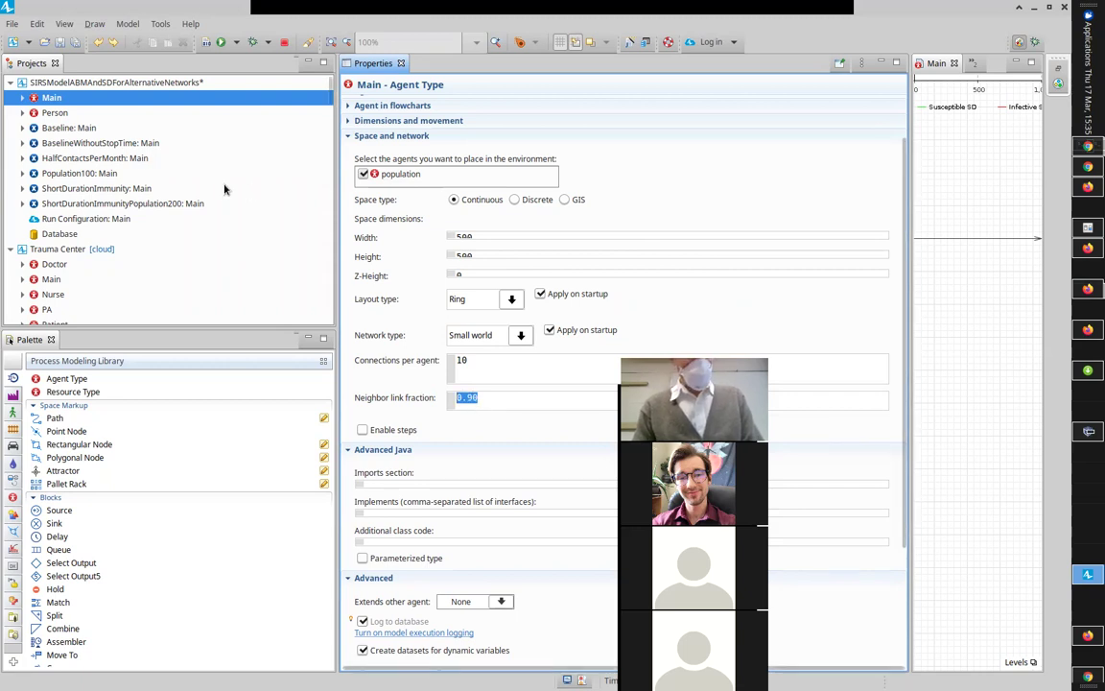
Run the Baseline experiment with the small world network, start its simulation, and pause and resume it
{"action": "right_click", "coordinate": [74, 129]}
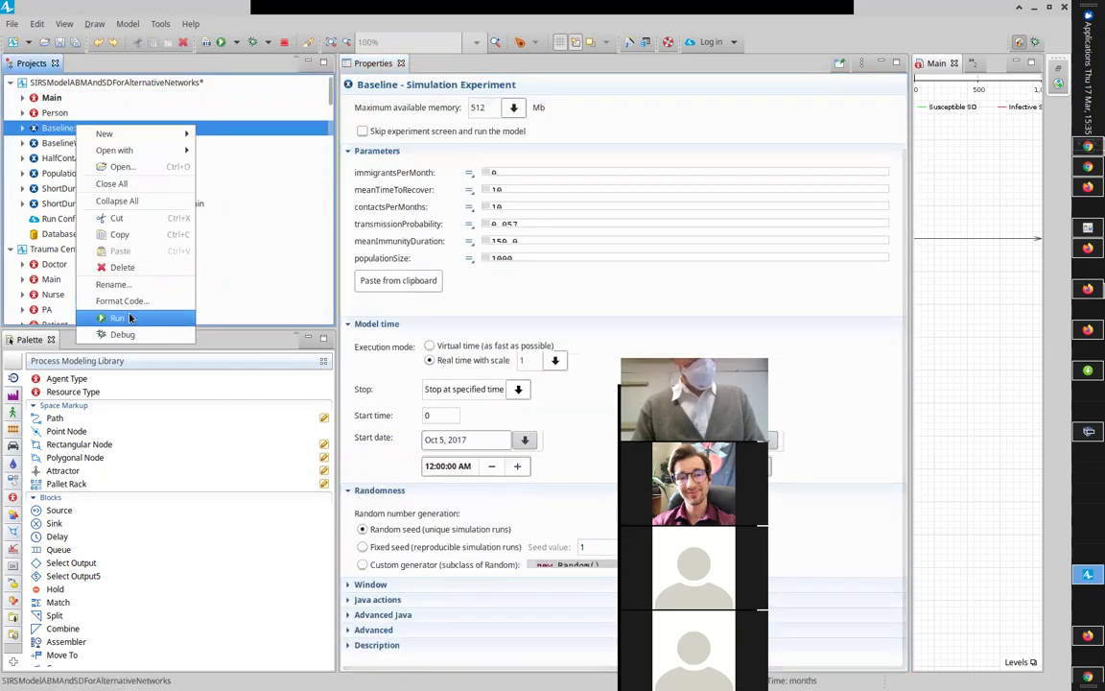
{"action": "left_click", "coordinate": [129, 318]}
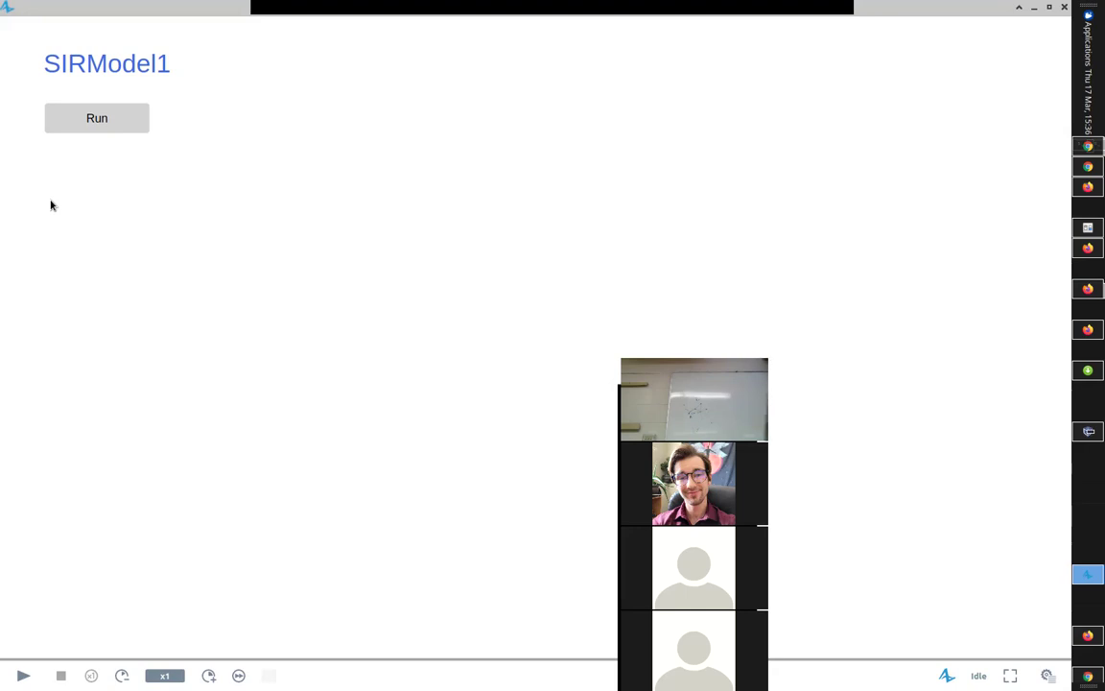
{"action": "left_click", "coordinate": [136, 116]}
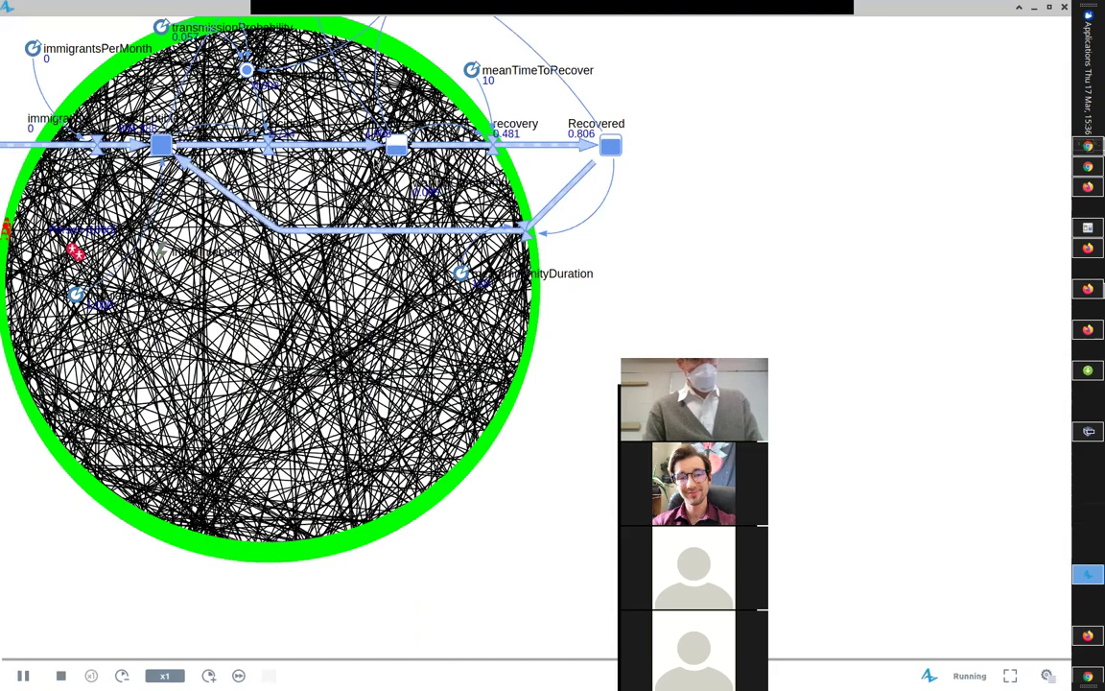
{"action": "left_click", "coordinate": [23, 675]}
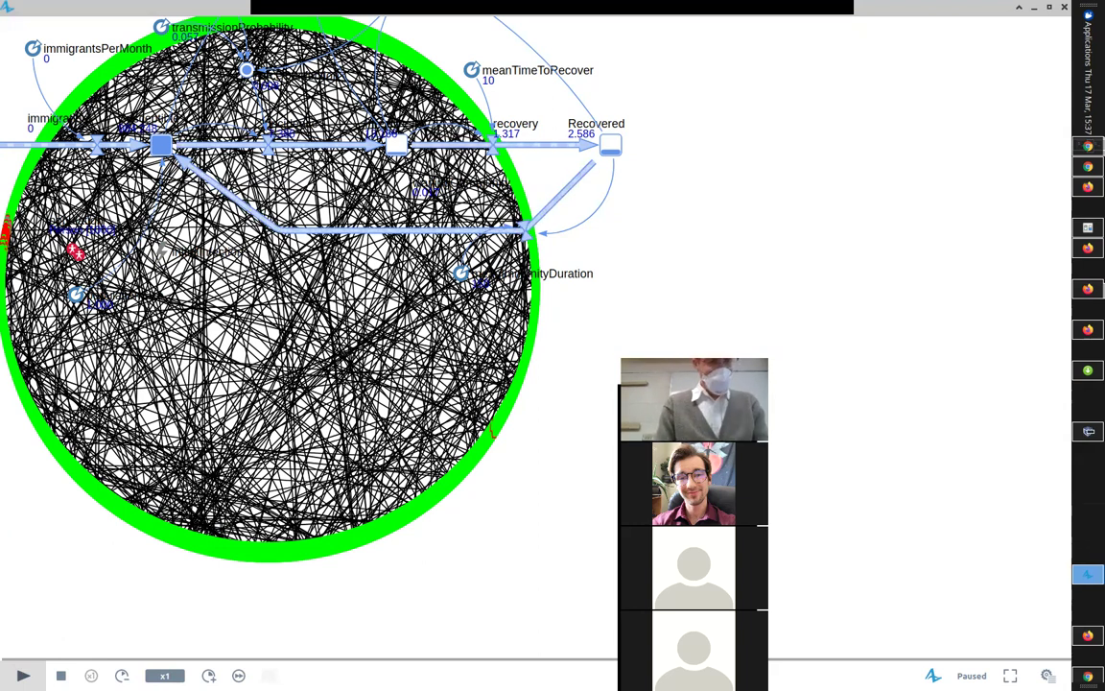
{"action": "left_click", "coordinate": [23, 675]}
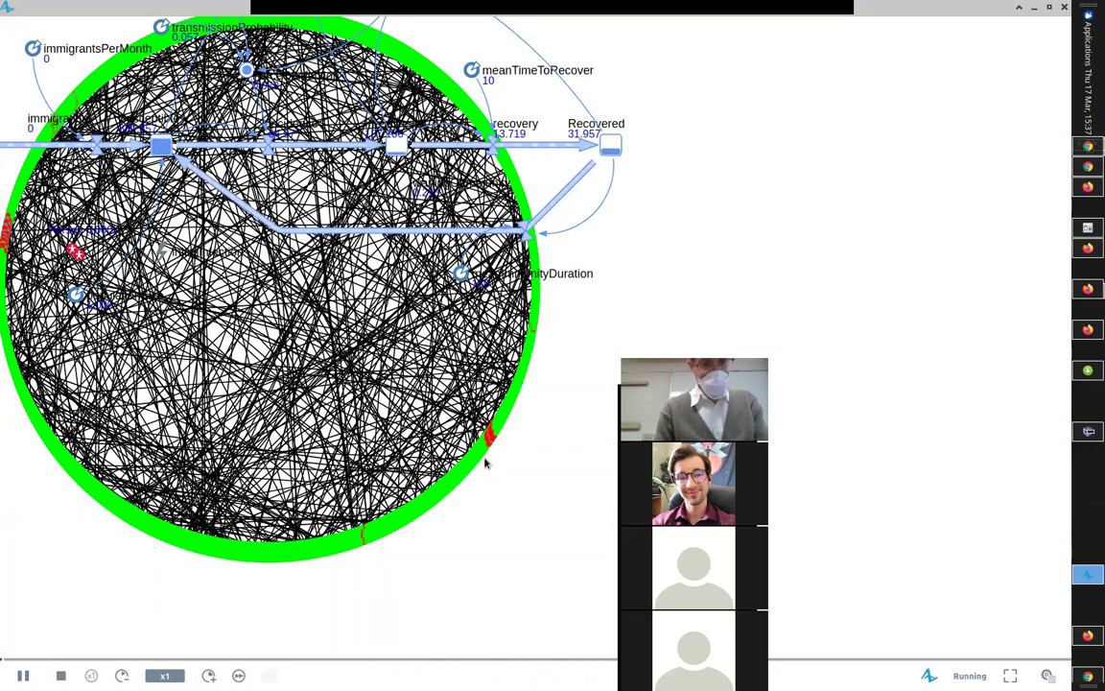
Raise the simulation speed to x2 and examine the Infective ABM curve in the time plot
{"action": "left_click", "coordinate": [208, 675]}
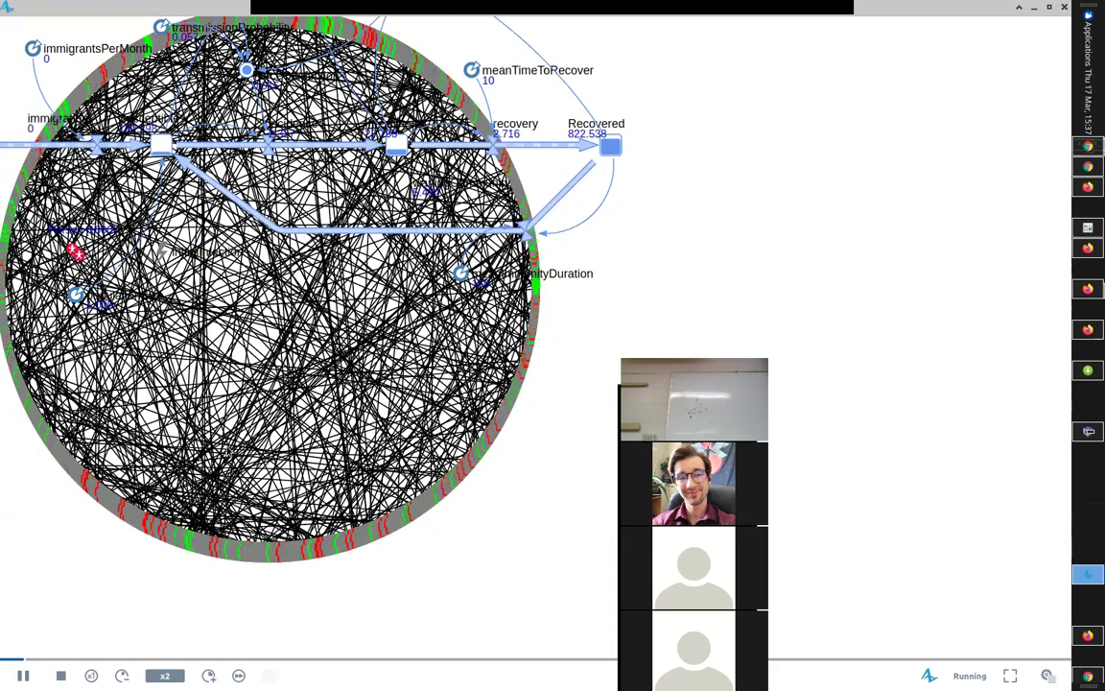
{"action": "left_click_drag", "start_coordinate": [149, 573], "coordinate": [752, 686]}
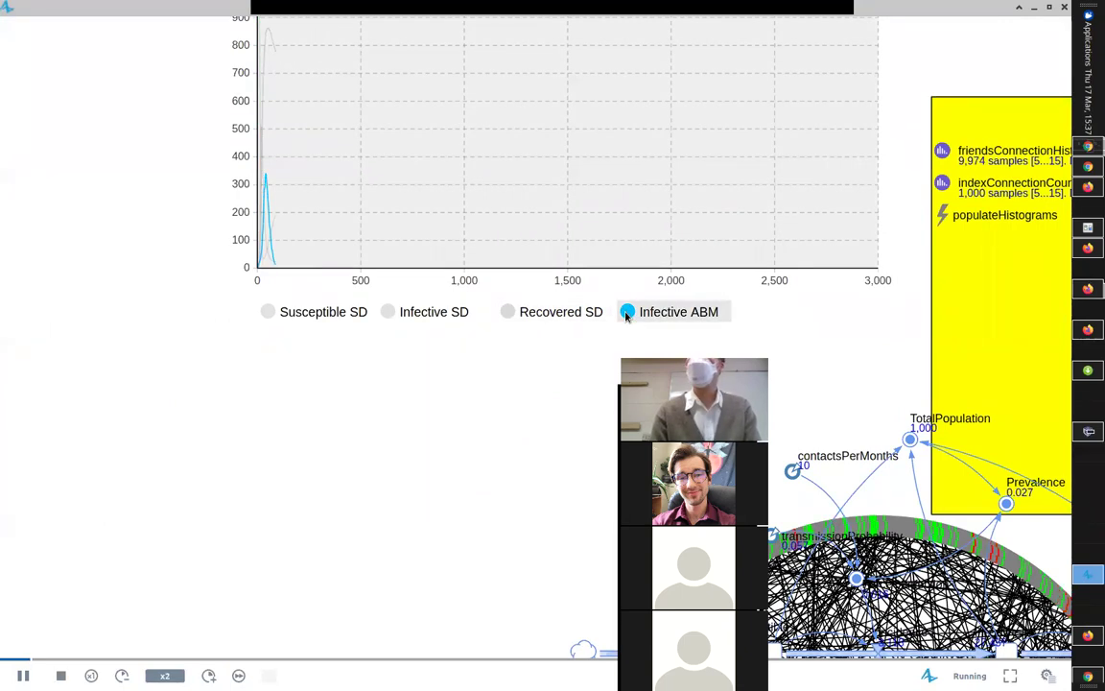
{"action": "scroll", "coordinate": [285, 631], "scroll_direction": "down", "scroll_amount": 1}
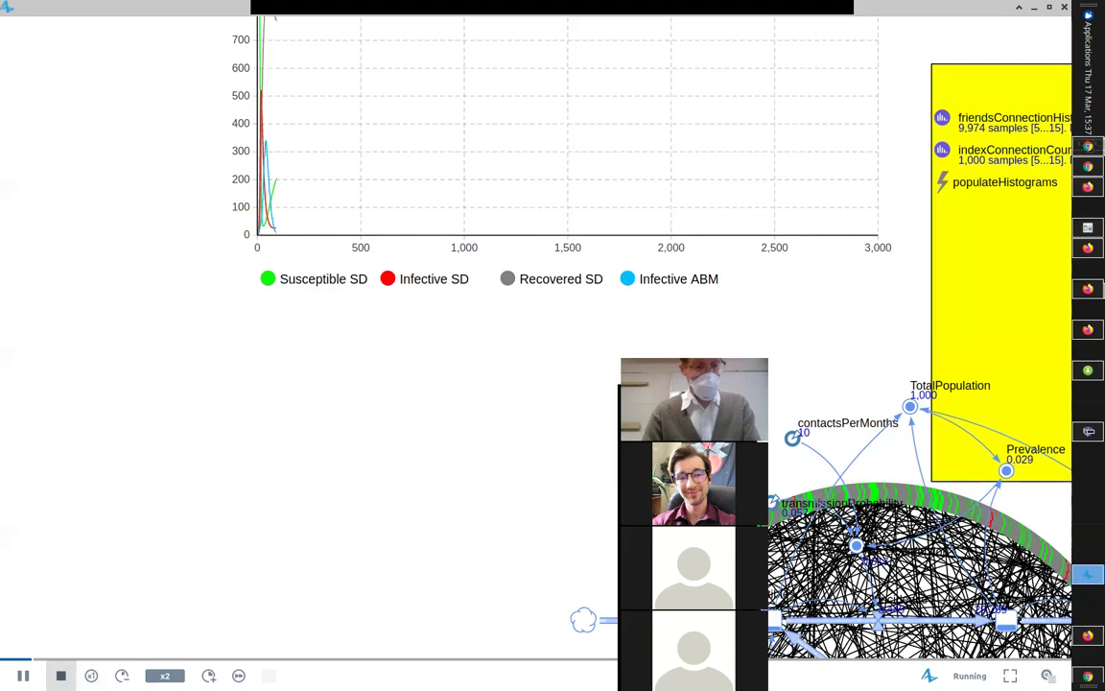
Restart the small world simulation and raise its speed to x100 with the time plot in view
{"action": "left_click", "coordinate": [61, 676]}
{"action": "left_click", "coordinate": [115, 120]}
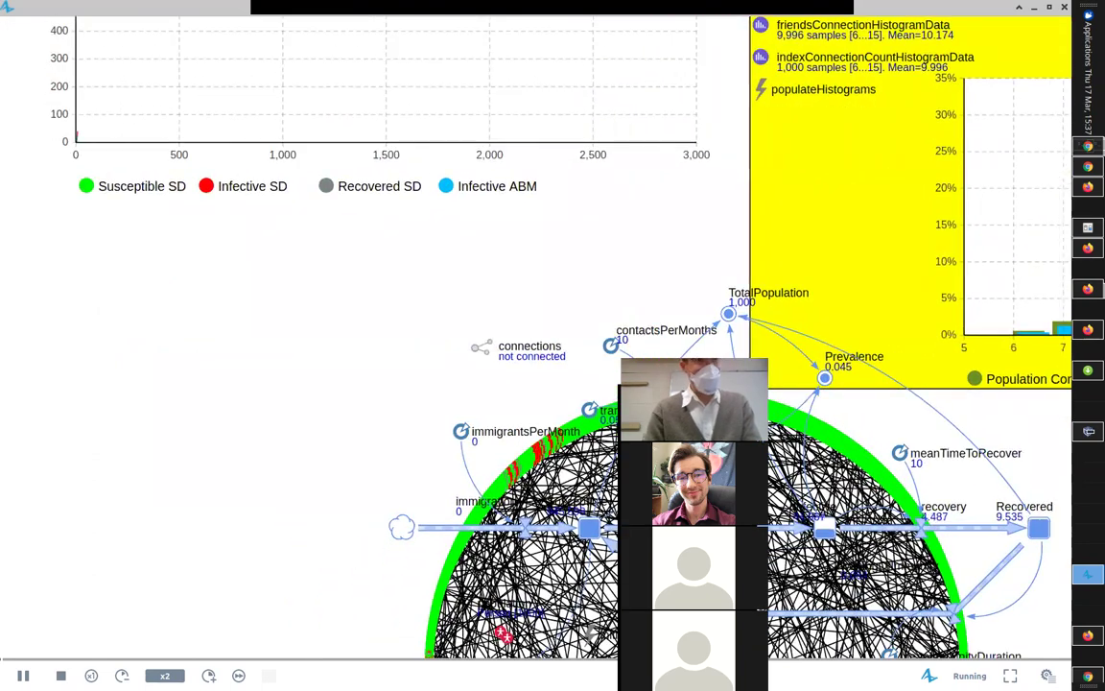
{"action": "left_click", "coordinate": [208, 675]}
{"action": "left_click", "coordinate": [208, 674]}
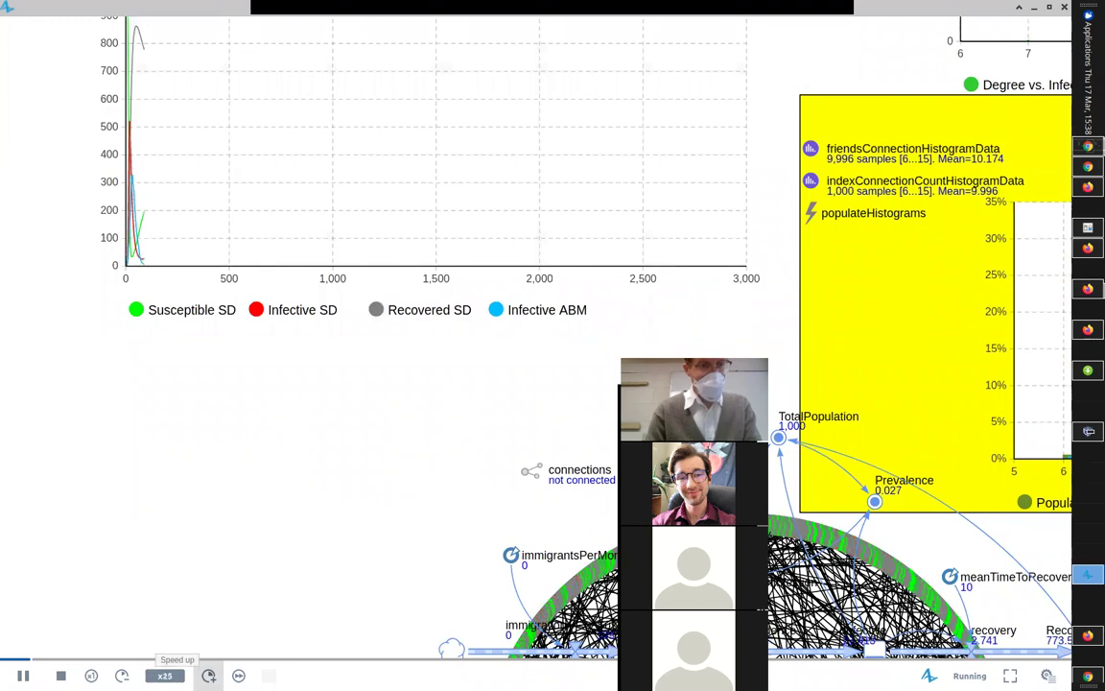
{"action": "left_click", "coordinate": [208, 675]}
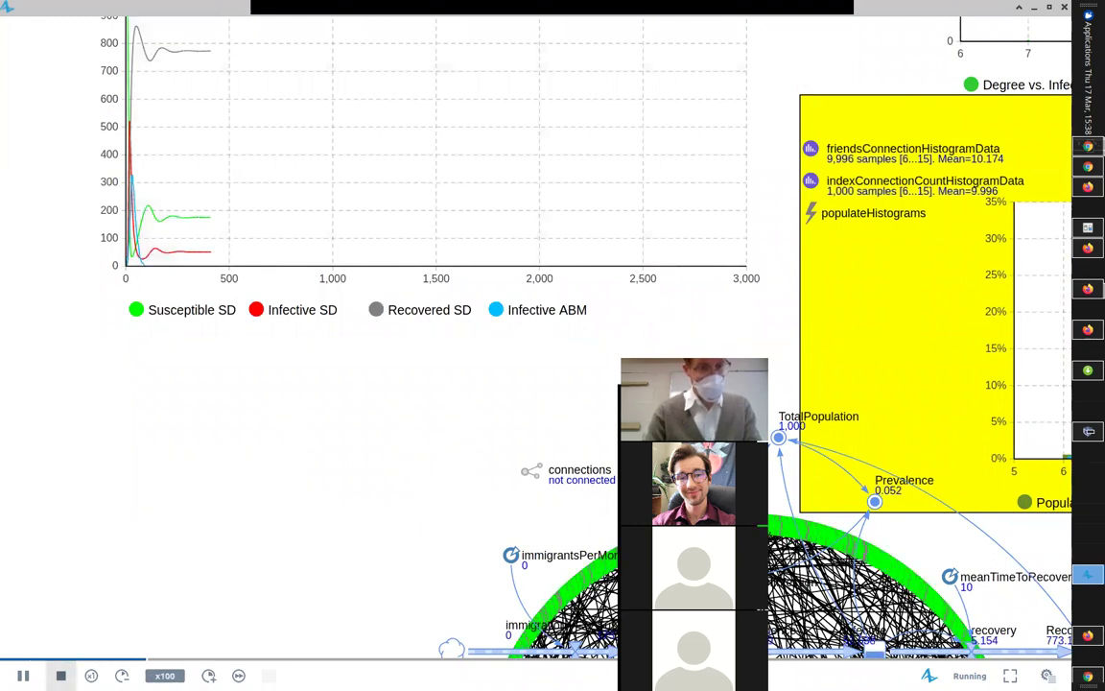
Restart the simulation, pause and resume it partway, and raise its speed to x1000 so it runs to the end
{"action": "left_click", "coordinate": [61, 675]}
{"action": "left_click", "coordinate": [129, 121]}
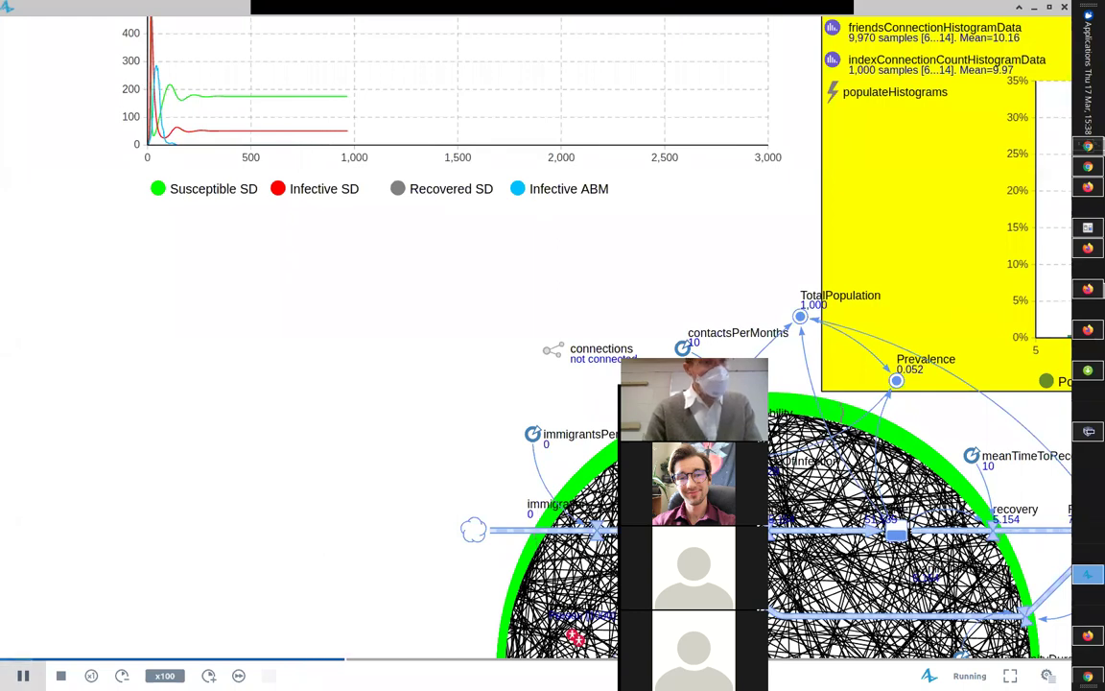
{"action": "left_click", "coordinate": [23, 675]}
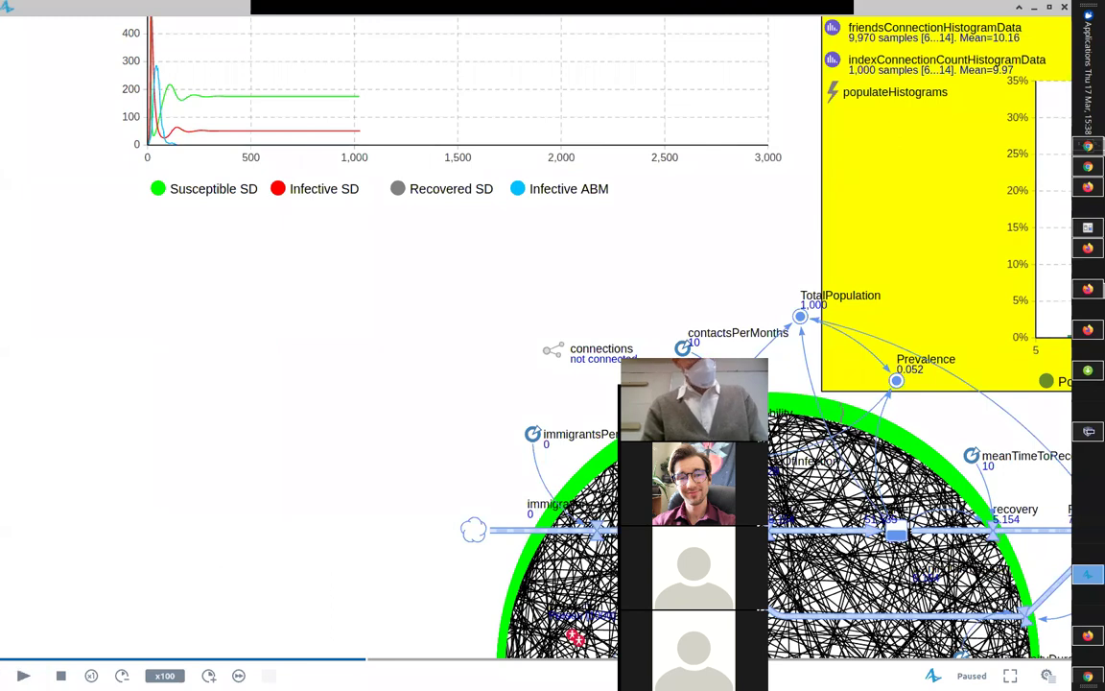
{"action": "key", "text": "space"}
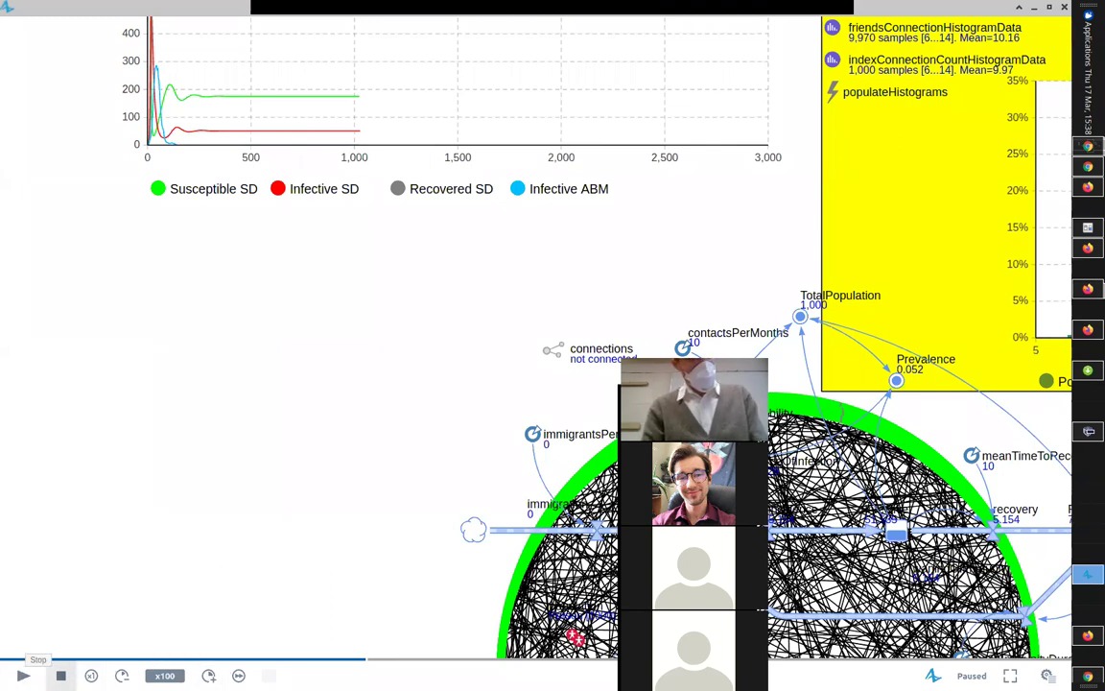
{"action": "left_click", "coordinate": [208, 675]}
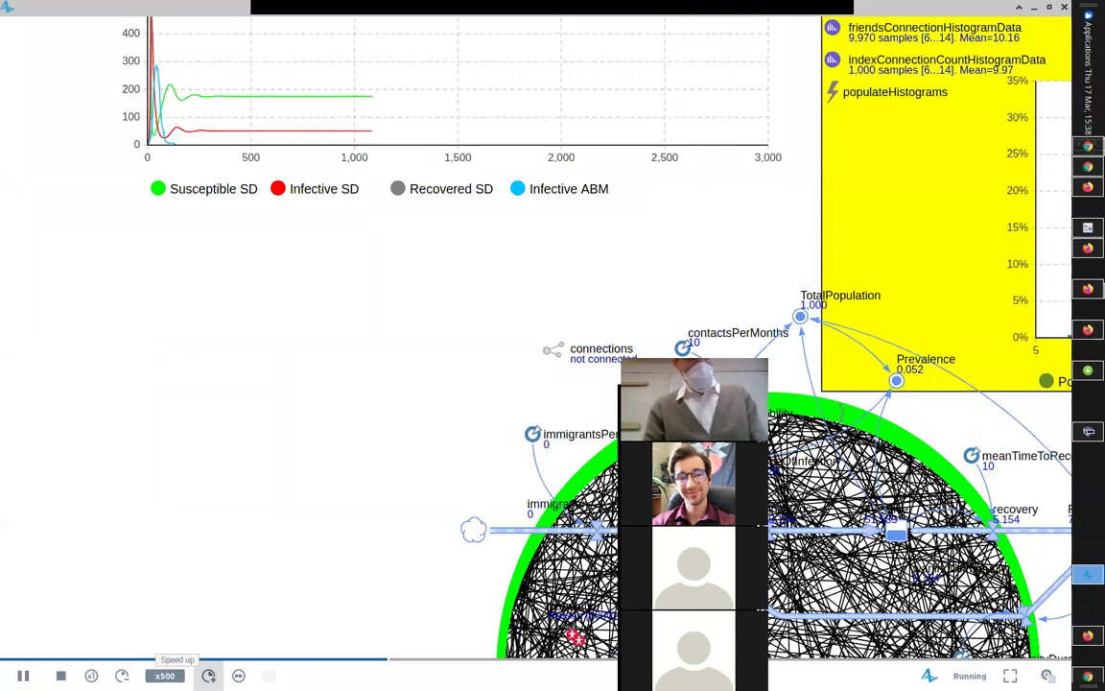
{"action": "left_click", "coordinate": [209, 675]}
{"action": "left_click", "coordinate": [208, 676]}
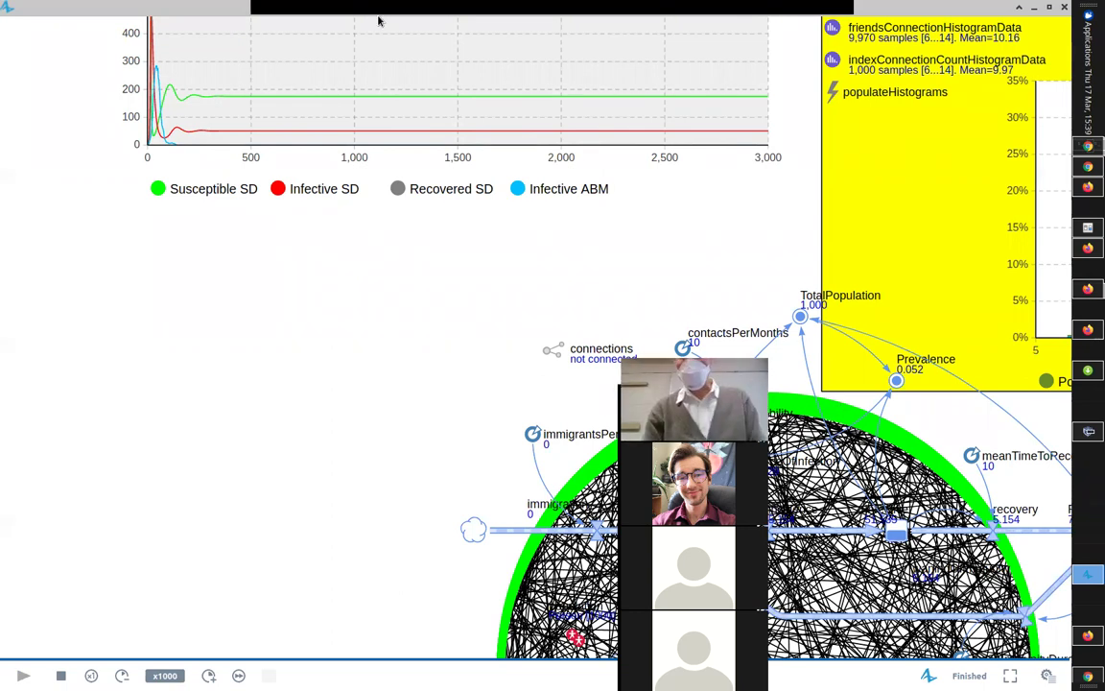
Close the simulation window and set the neighbor link fraction of Main's Small world network to 0.95
{"action": "left_click", "coordinate": [1063, 8]}
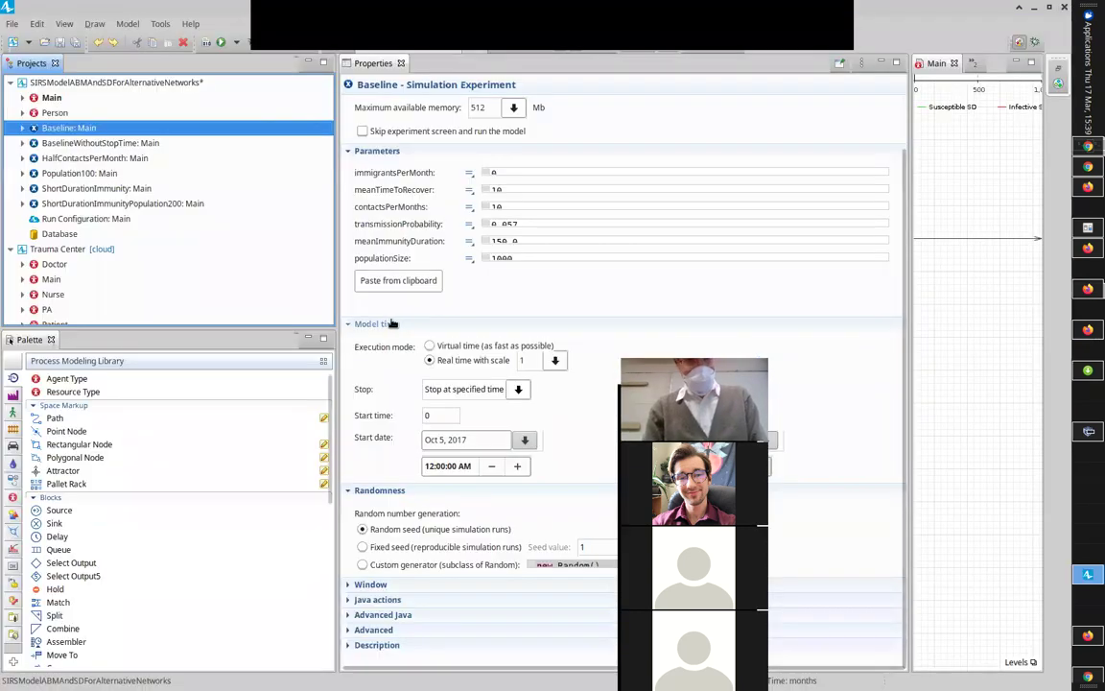
{"action": "left_click", "coordinate": [59, 97]}
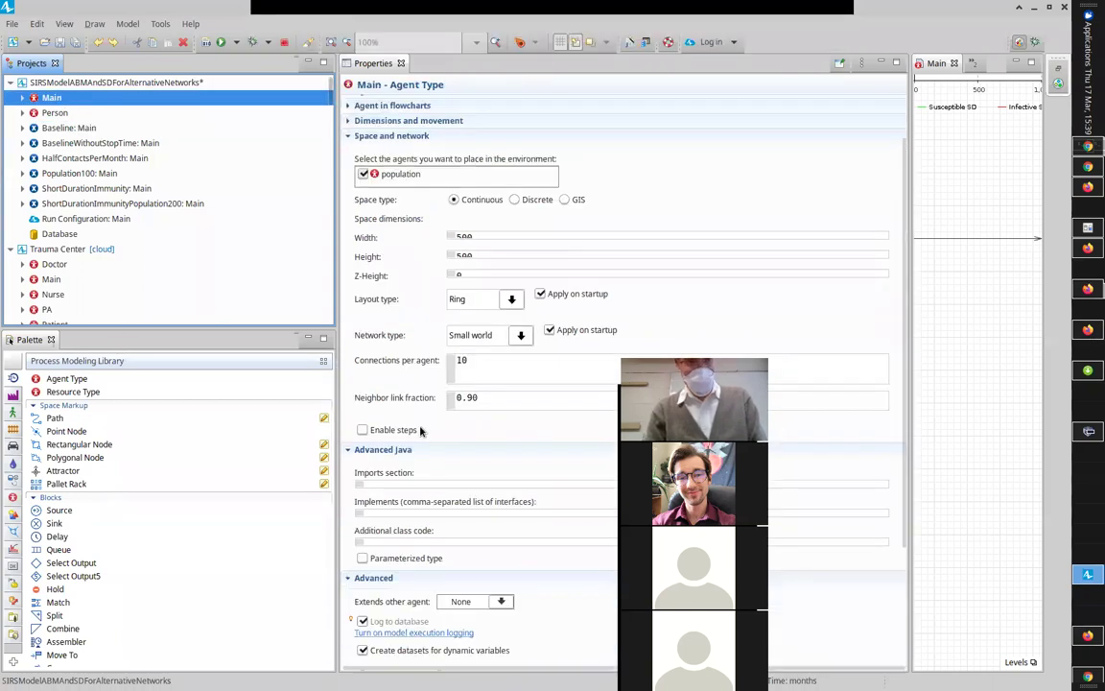
{"action": "left_click", "coordinate": [493, 397]}
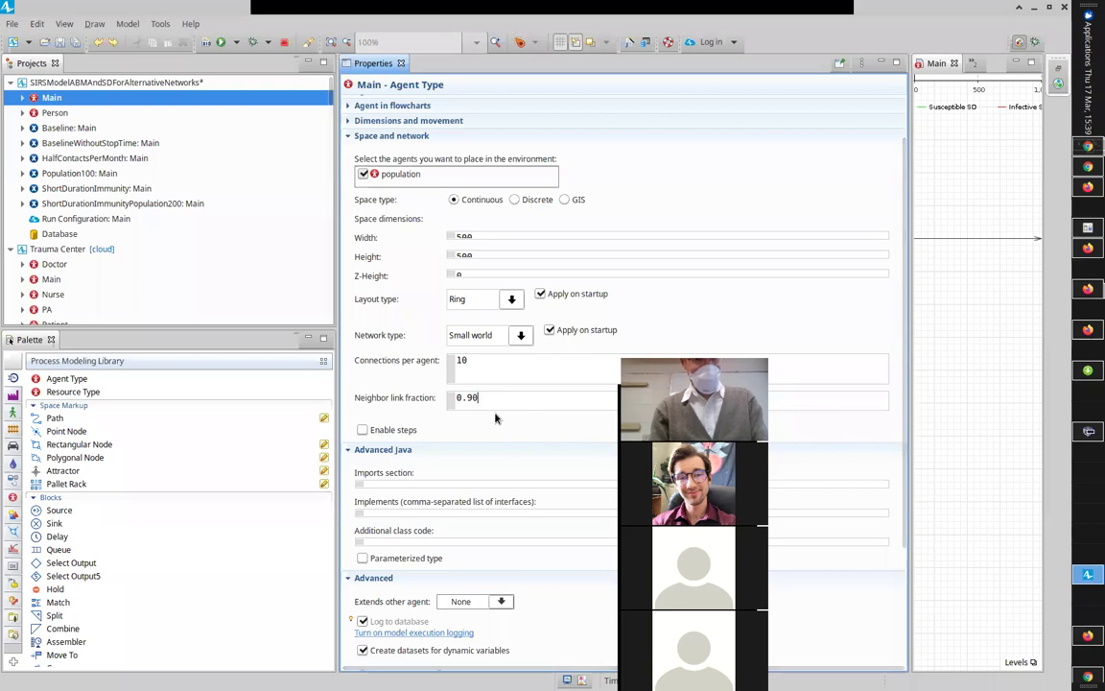
{"action": "key", "text": "BackSpace"}
{"action": "type", "text": "5"}
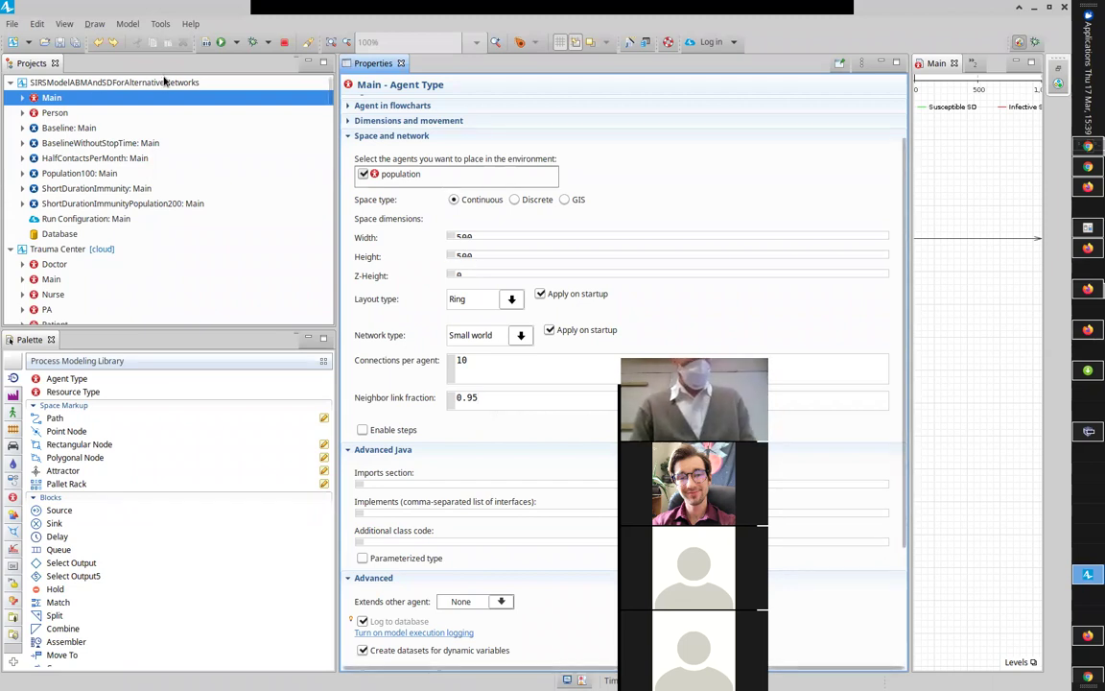
Run the Baseline experiment with the 0.95 small world network and raise its speed to x5
{"action": "right_click", "coordinate": [81, 128]}
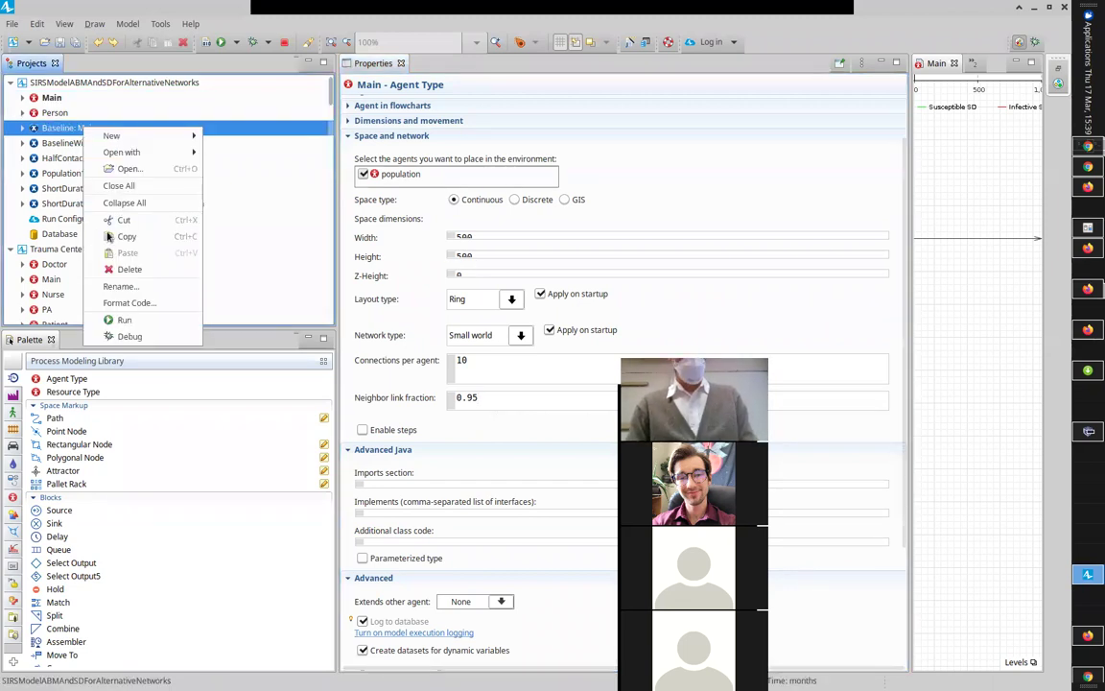
{"action": "left_click", "coordinate": [119, 319]}
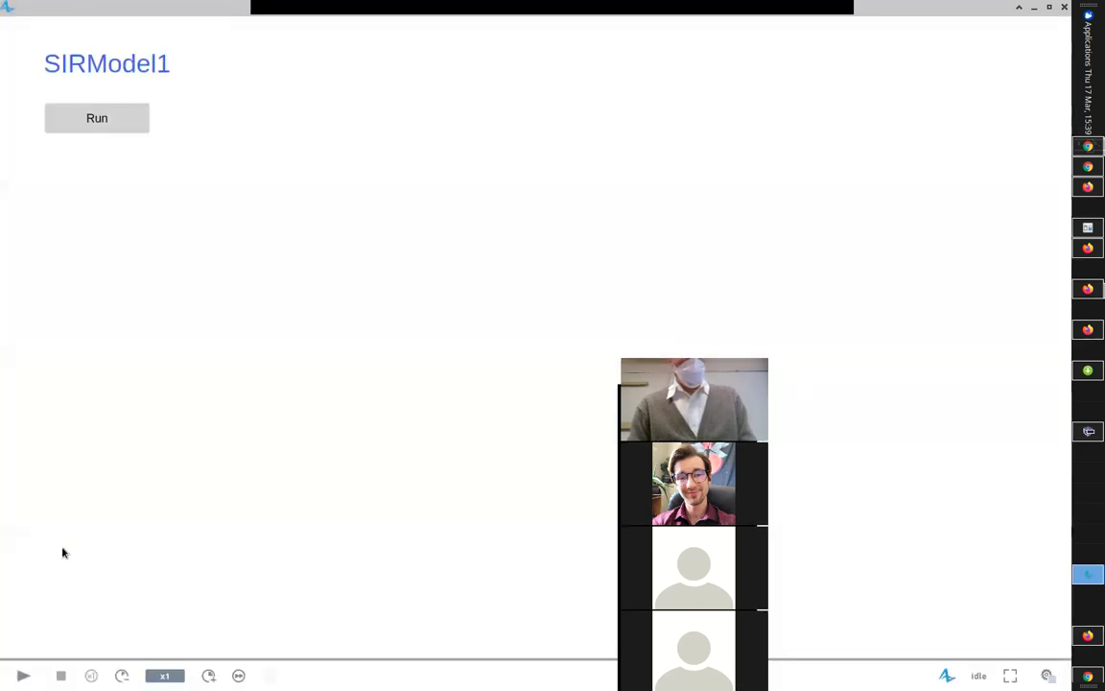
{"action": "left_click", "coordinate": [100, 118]}
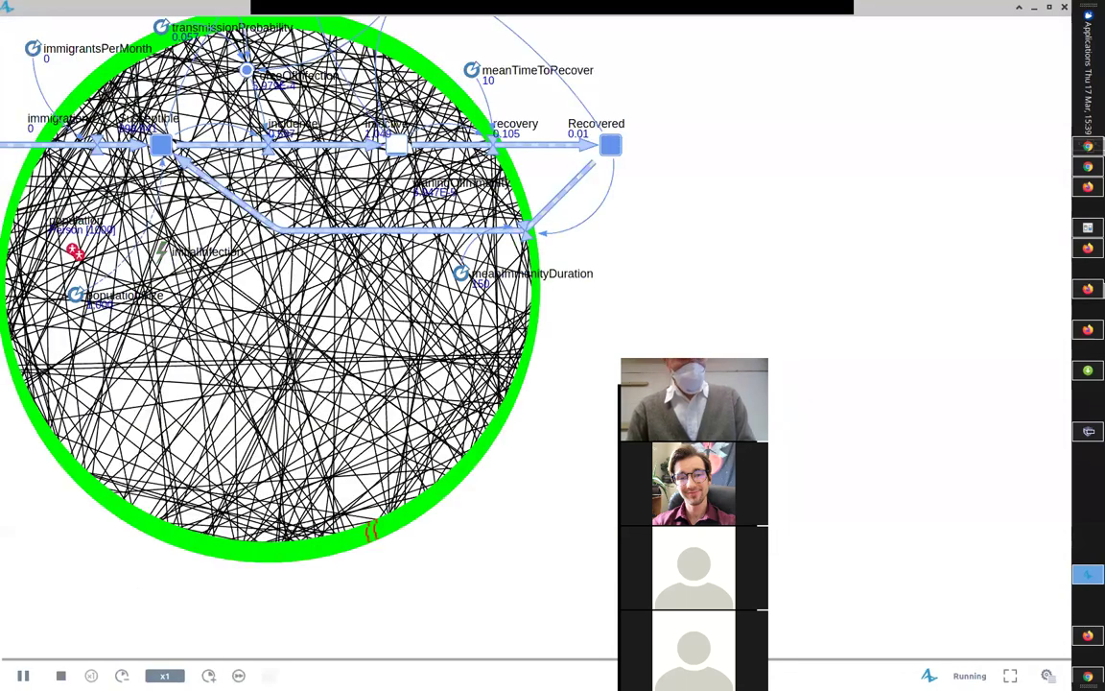
{"action": "left_click", "coordinate": [208, 676]}
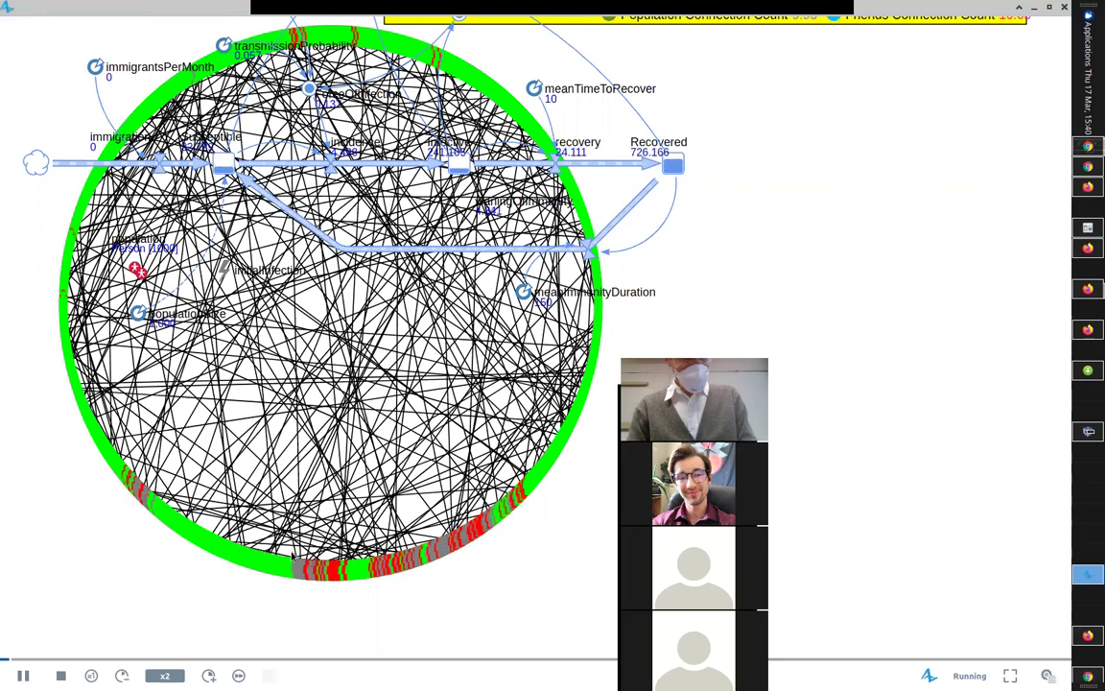
{"action": "left_click", "coordinate": [208, 675]}
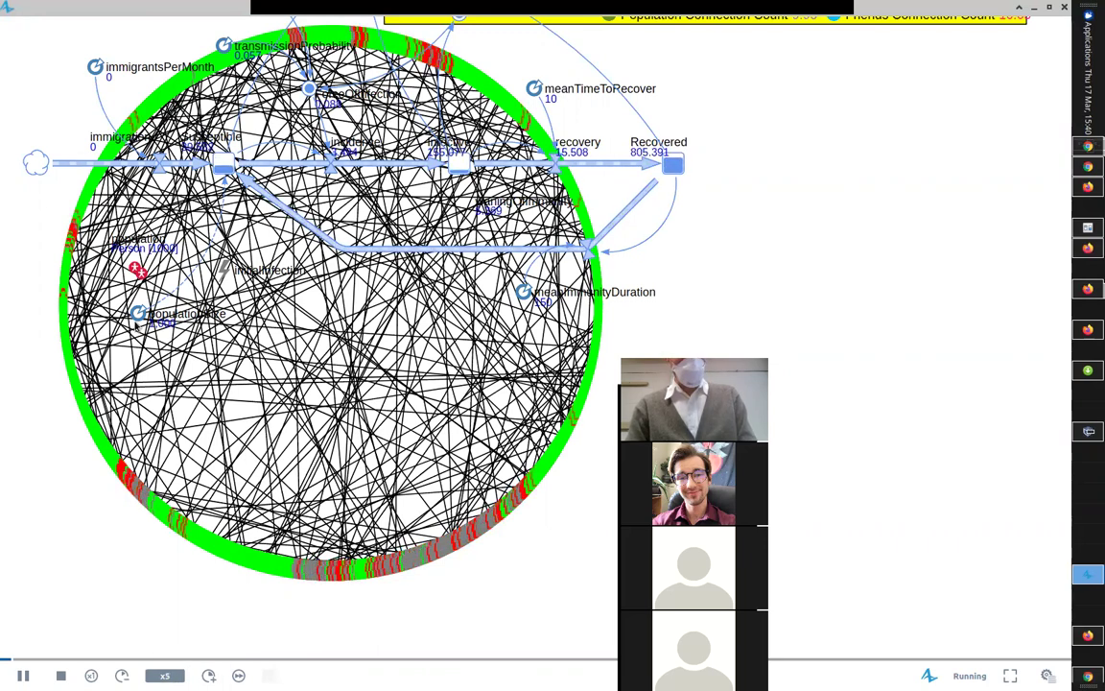
Bring the Infective ABM curve in the time plot into view and raise the simulation speed to x50
{"action": "scroll", "coordinate": [317, 303], "scroll_direction": "up", "scroll_amount": 3}
{"action": "scroll", "coordinate": [348, 329], "scroll_direction": "left", "scroll_amount": 2}
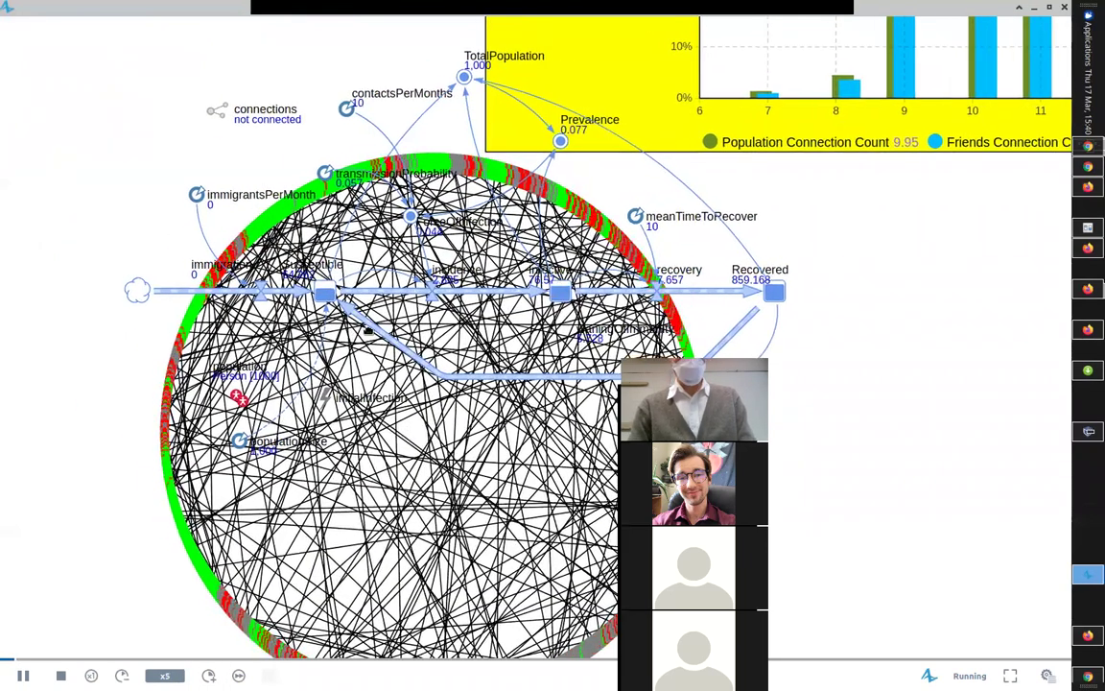
{"action": "scroll", "coordinate": [348, 329], "scroll_direction": "up", "scroll_amount": 5}
{"action": "scroll", "coordinate": [348, 329], "scroll_direction": "left", "scroll_amount": 4}
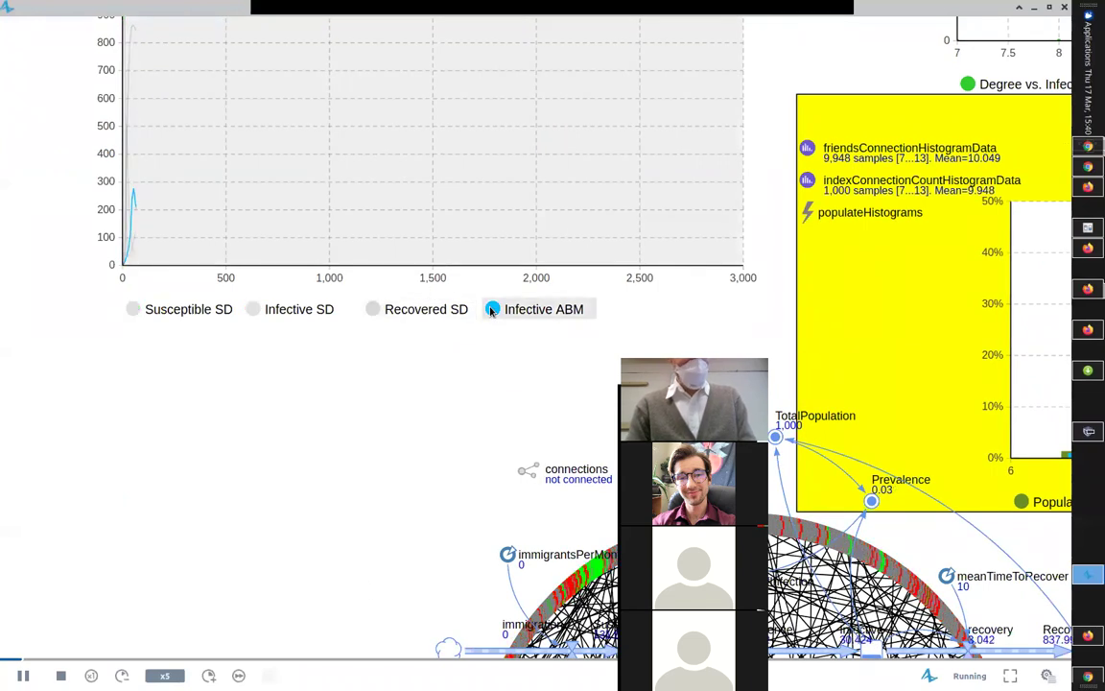
{"action": "left_click", "coordinate": [208, 676]}
{"action": "left_click", "coordinate": [209, 675]}
{"action": "left_click", "coordinate": [208, 675]}
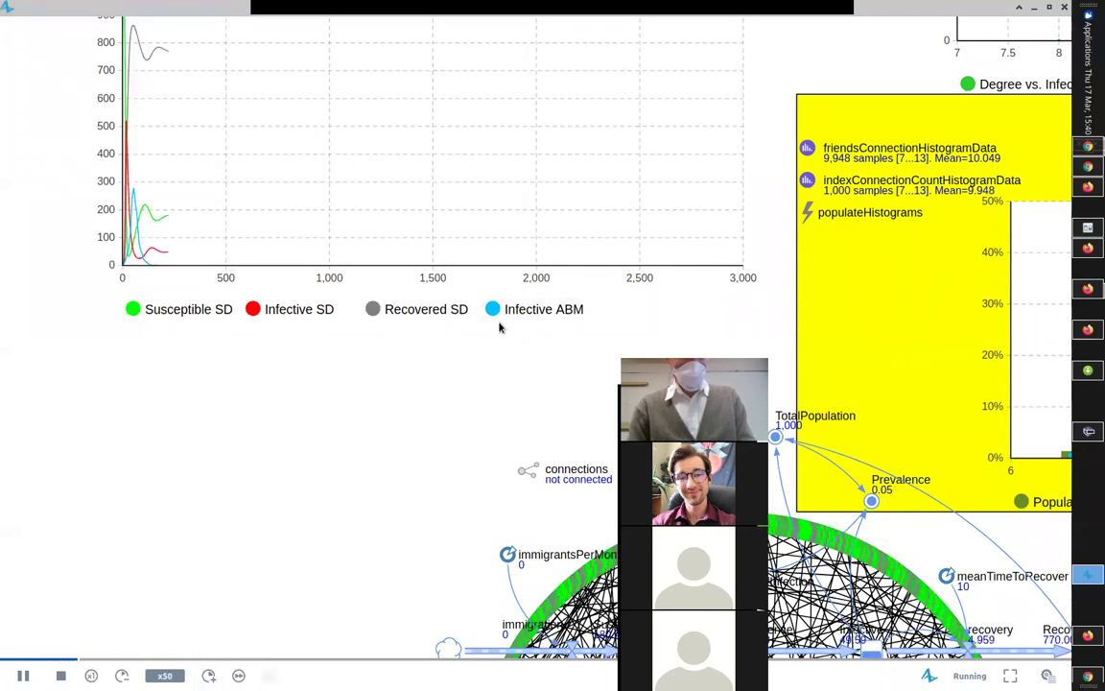
Examine the infection state of the agents in the ring layout, then stop the simulation and close its window
{"action": "scroll", "coordinate": [462, 469], "scroll_direction": "down", "scroll_amount": 3}
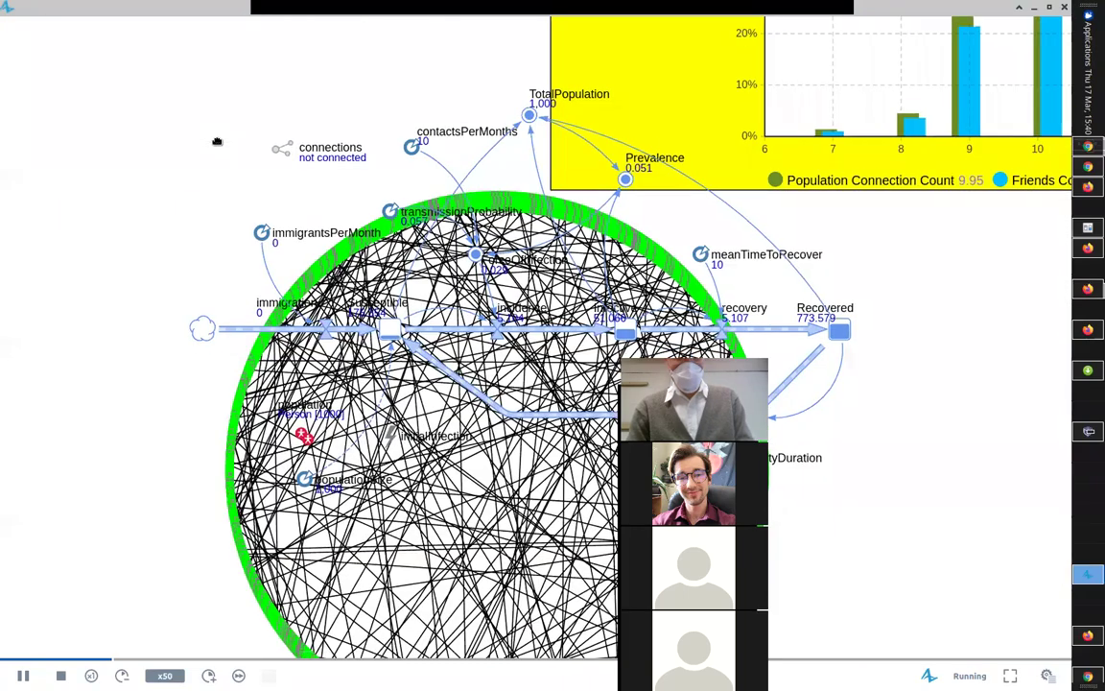
{"action": "scroll", "coordinate": [462, 469], "scroll_direction": "down", "scroll_amount": 2}
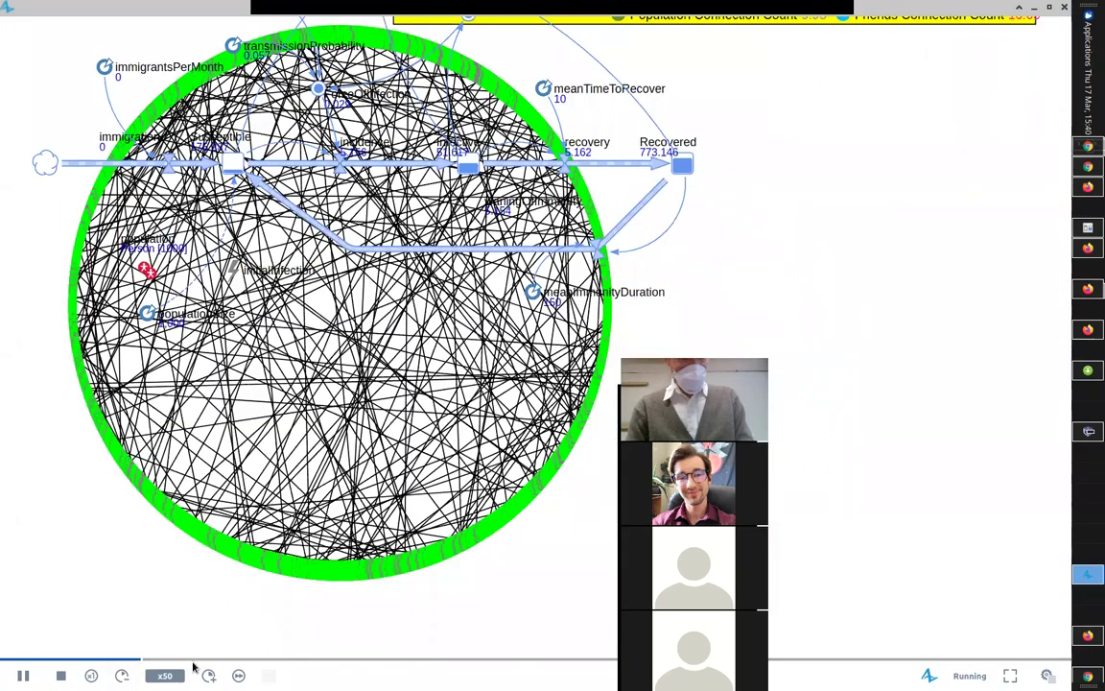
{"action": "left_click", "coordinate": [60, 675]}
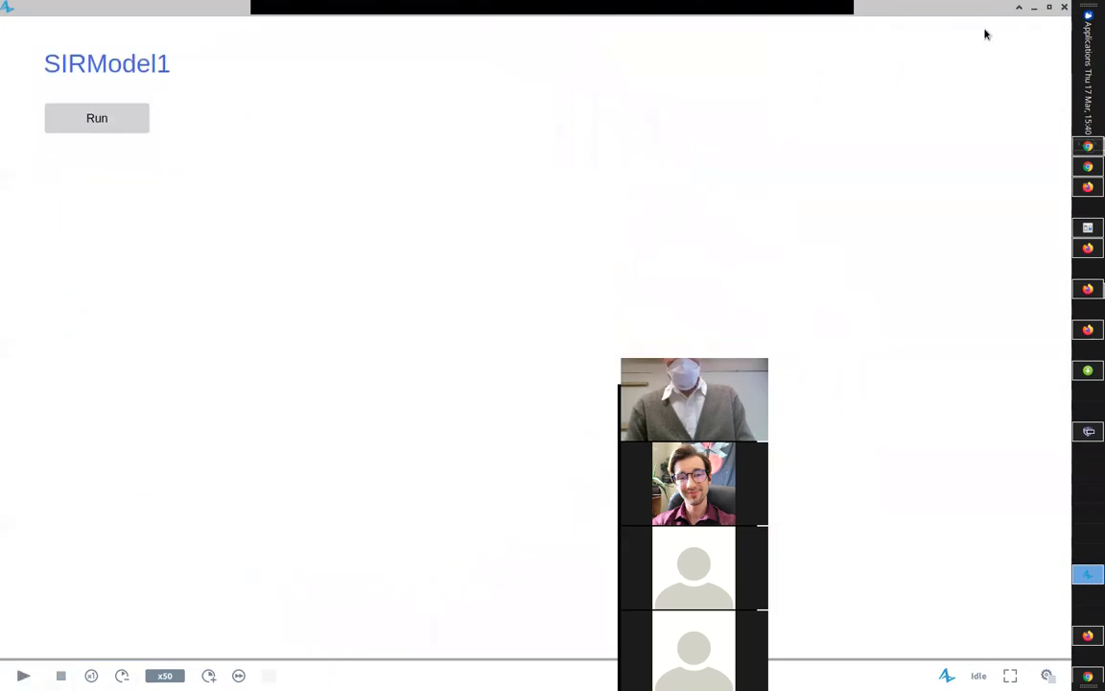
{"action": "left_click", "coordinate": [1063, 9]}
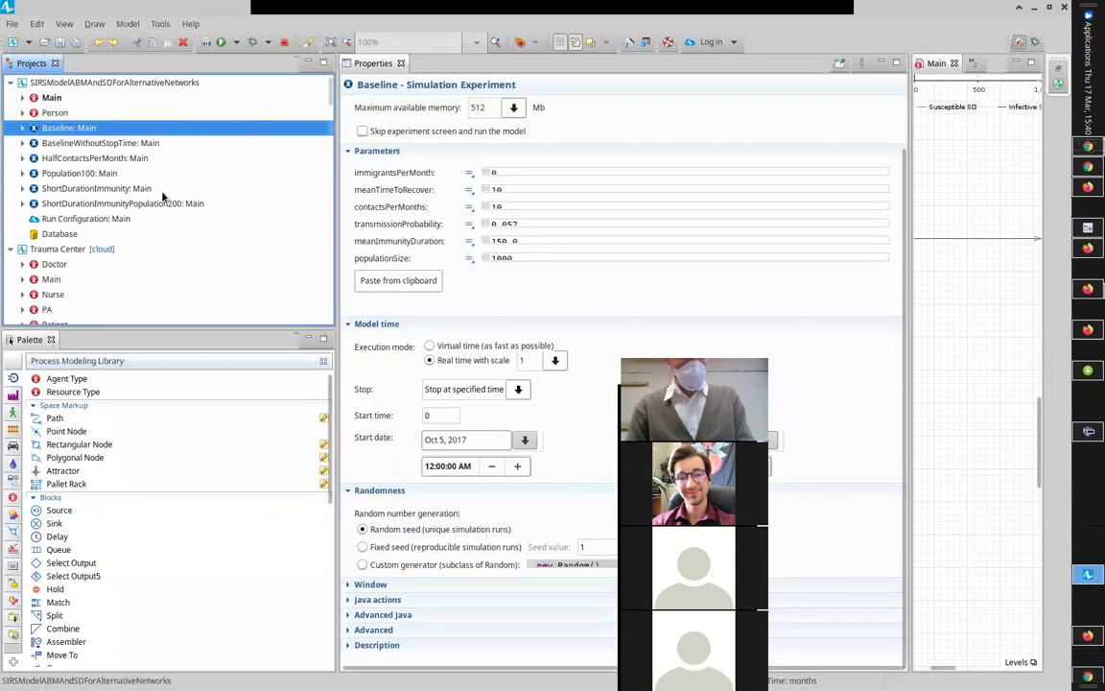
Run the Baseline experiment again on the small world network at x10 speed
{"action": "right_click", "coordinate": [126, 130]}
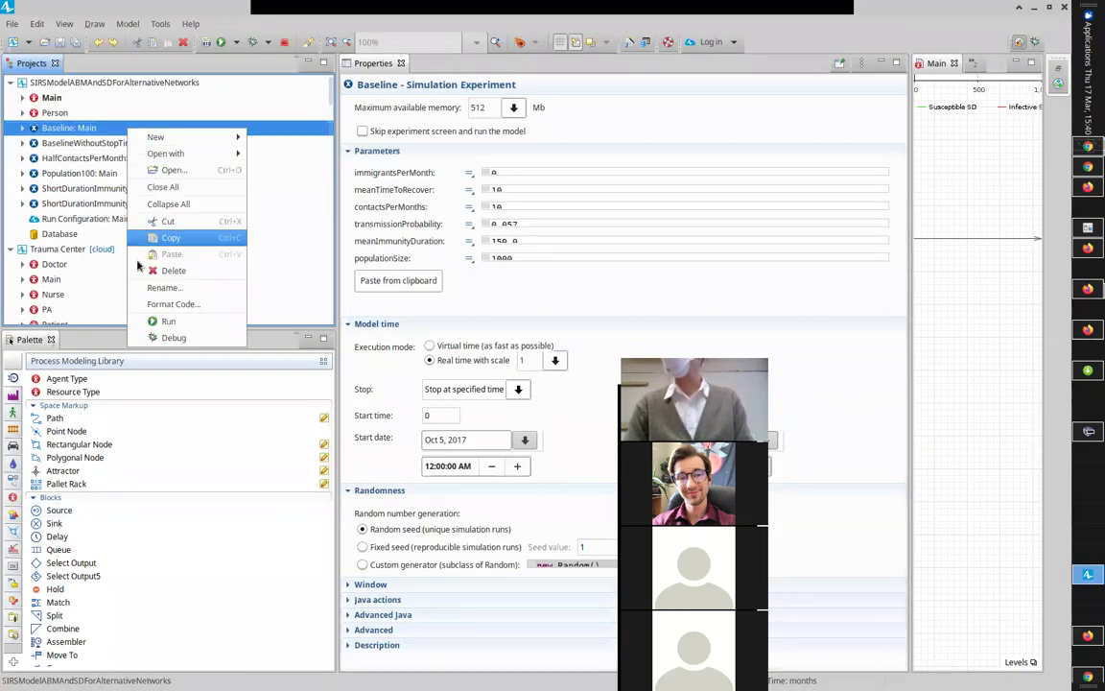
{"action": "left_click", "coordinate": [142, 320]}
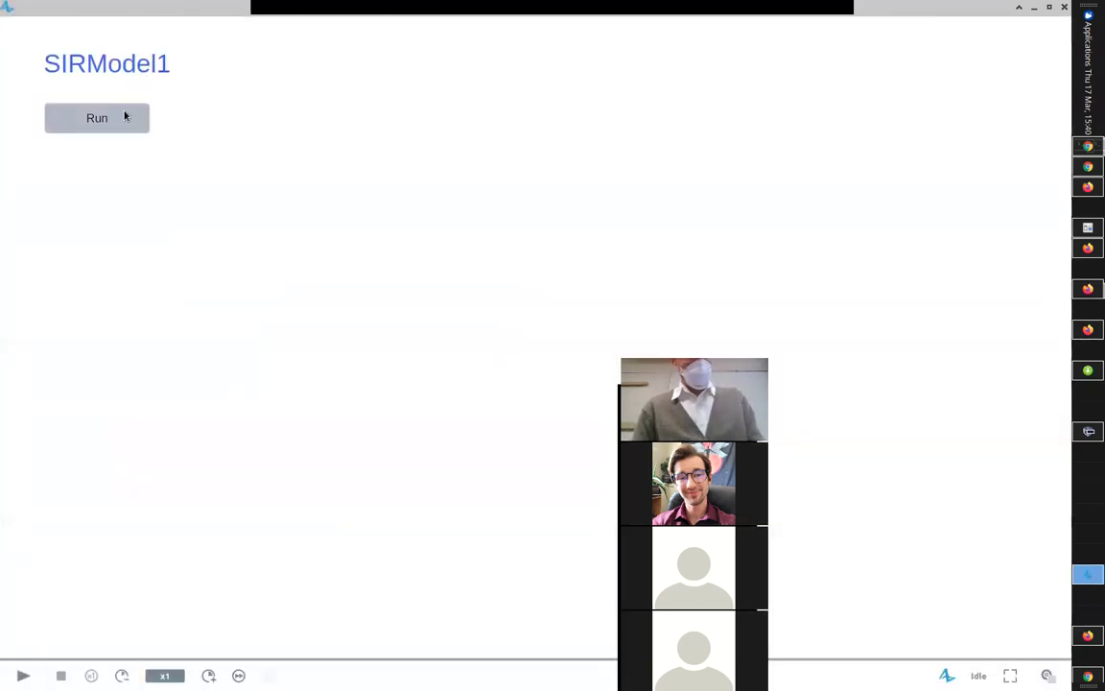
{"action": "left_click", "coordinate": [123, 117]}
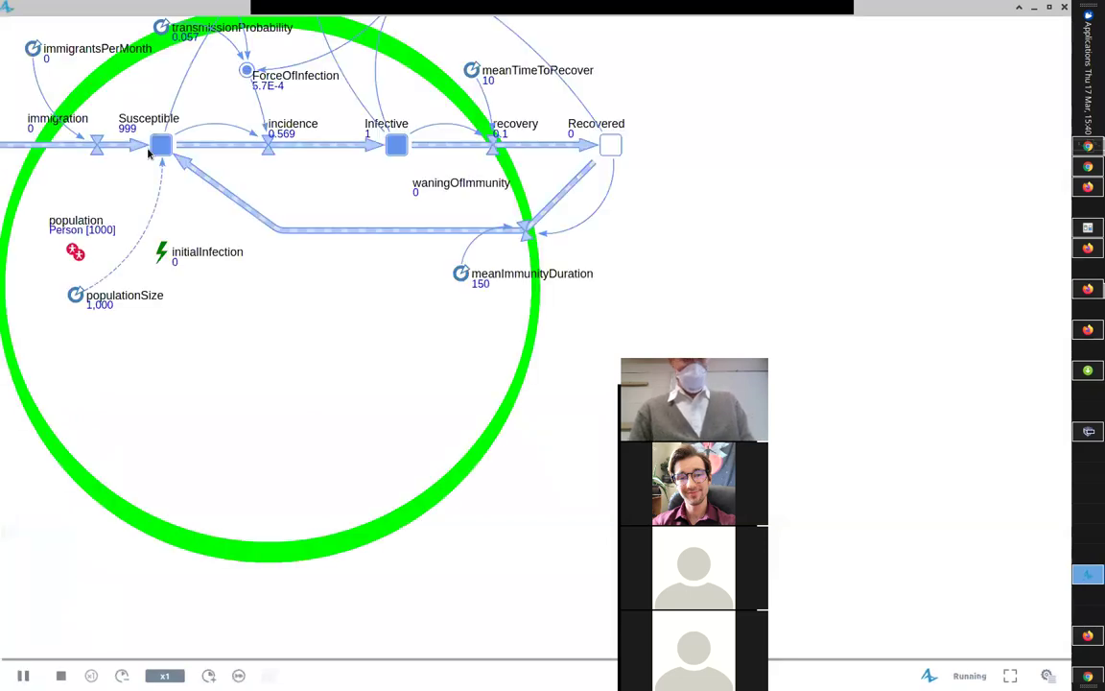
{"action": "left_click", "coordinate": [208, 675]}
{"action": "left_click", "coordinate": [208, 675]}
{"action": "left_click", "coordinate": [209, 675]}
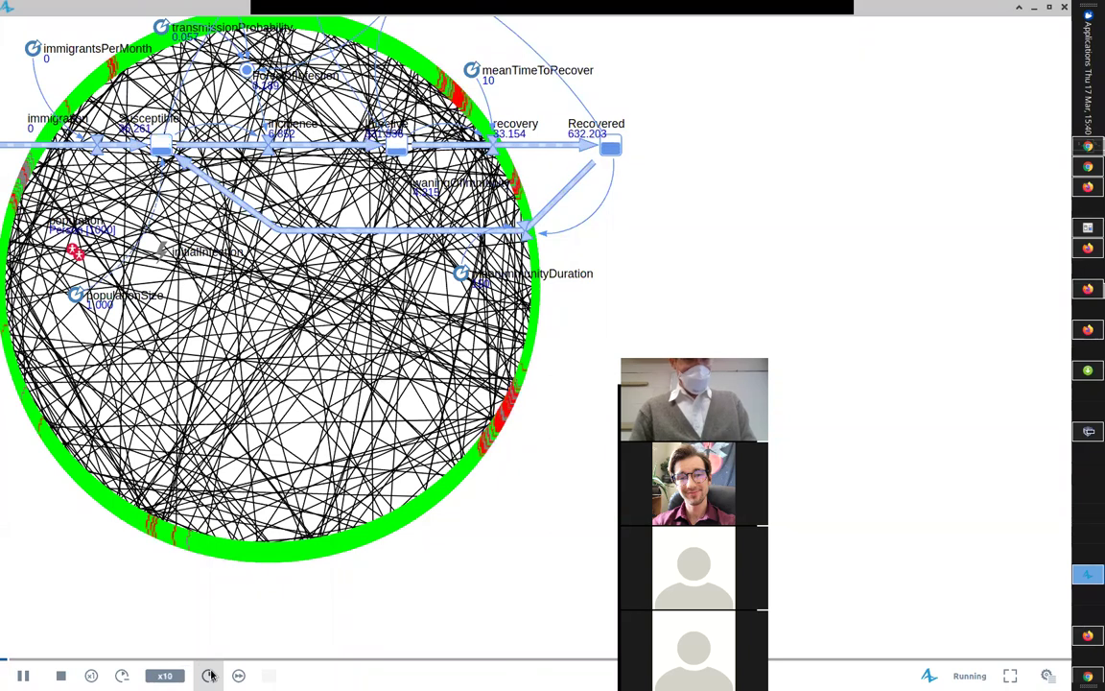
Compare the ABM and SD curves in the time and state plots, and return to the model editor
{"action": "left_click_drag", "start_coordinate": [25, 49], "coordinate": [381, 349]}
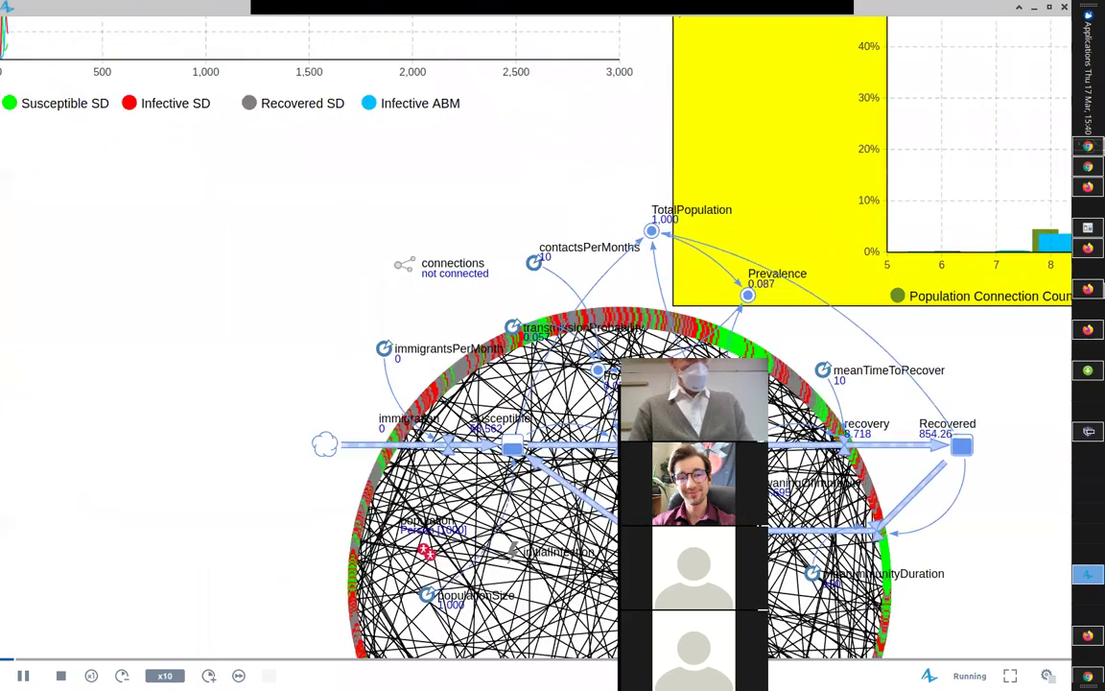
{"action": "left_click_drag", "start_coordinate": [586, 423], "coordinate": [952, 641]}
{"action": "left_click_drag", "start_coordinate": [667, 481], "coordinate": [521, 651]}
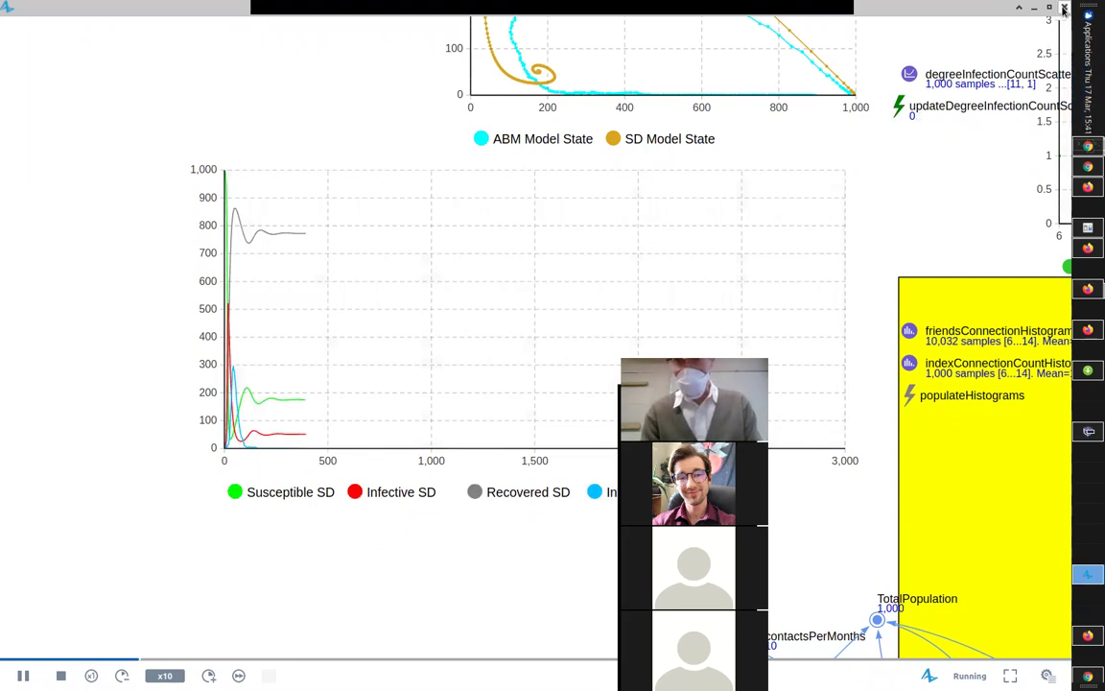
{"action": "key", "text": "alt+Tab"}
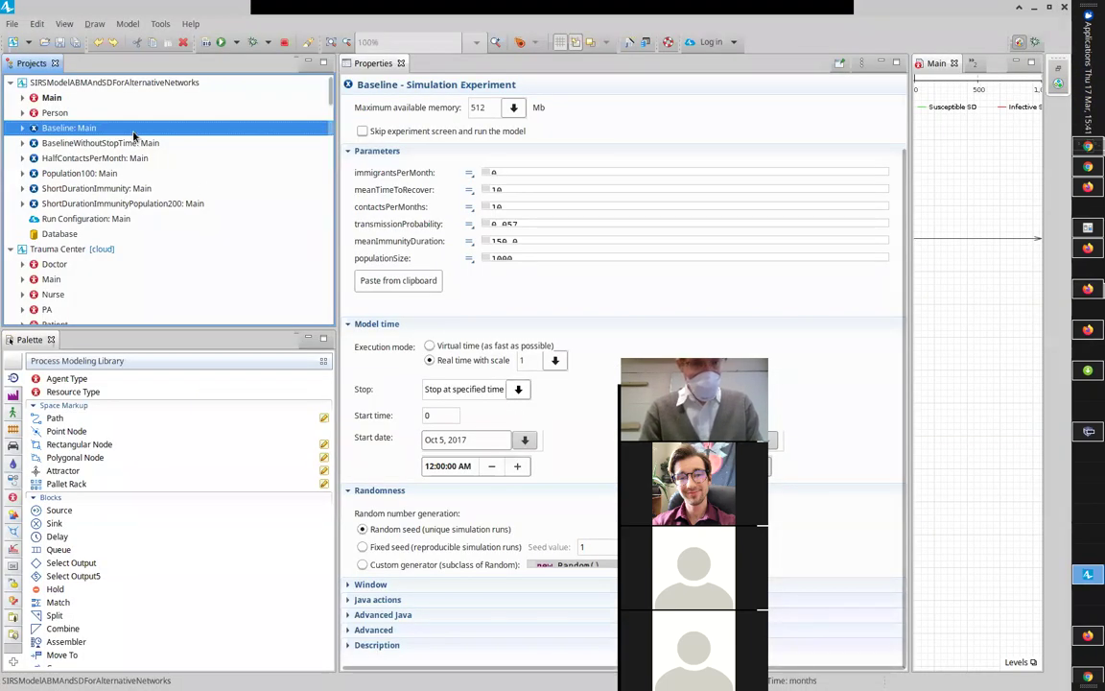
Set the network type of the Main agent to Ring lattice
{"action": "left_click", "coordinate": [50, 97]}
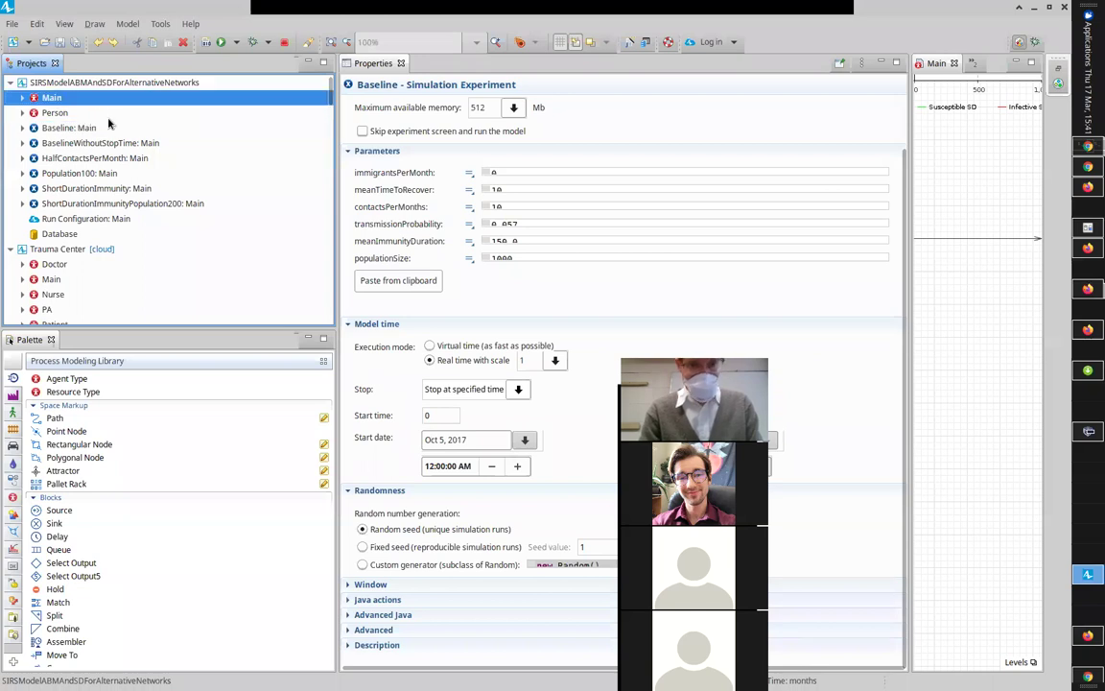
{"action": "left_click", "coordinate": [519, 334]}
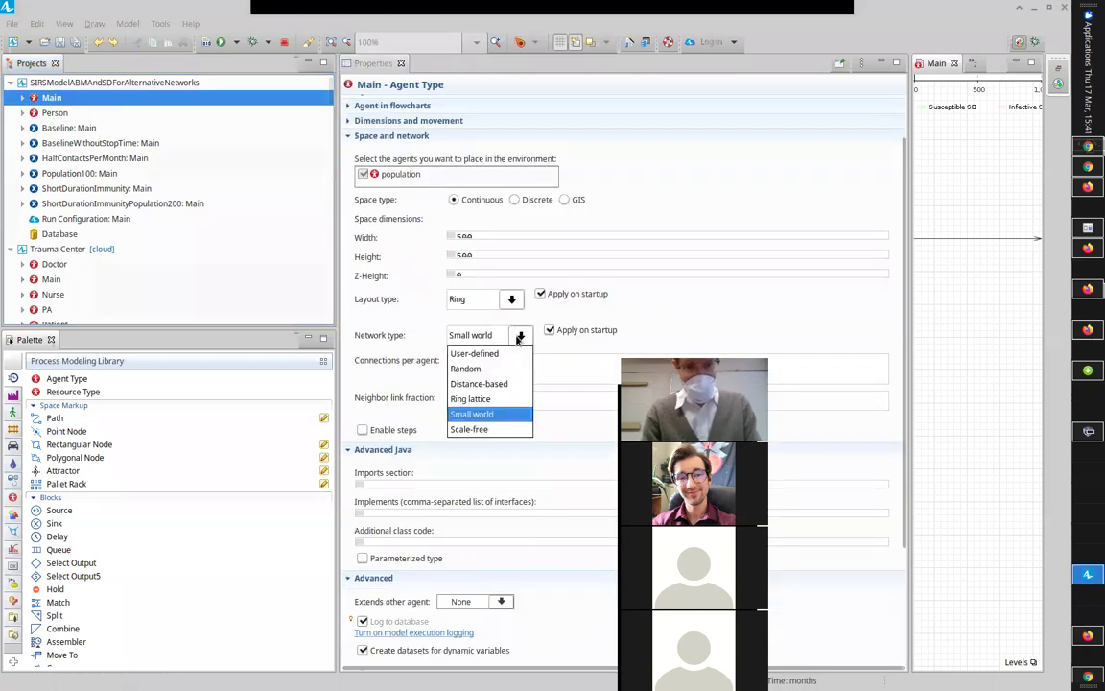
{"action": "left_click", "coordinate": [471, 401]}
Run the Baseline experiment with the ring lattice network at x5 speed, and return to the model editor
{"action": "right_click", "coordinate": [65, 129]}
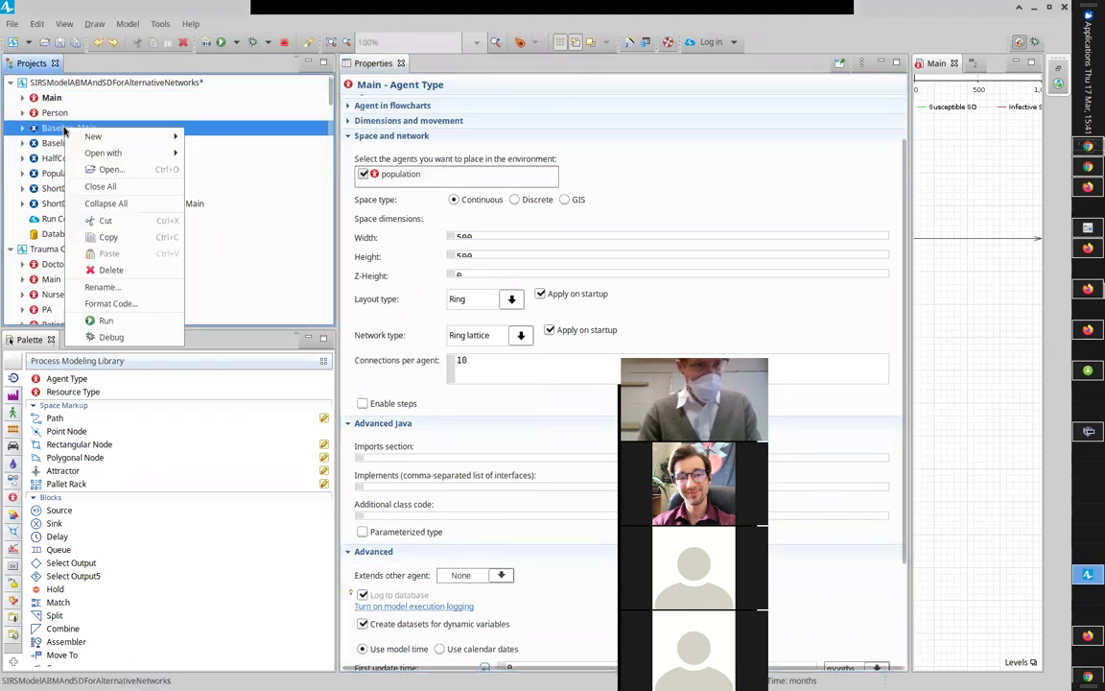
{"action": "left_click", "coordinate": [105, 320]}
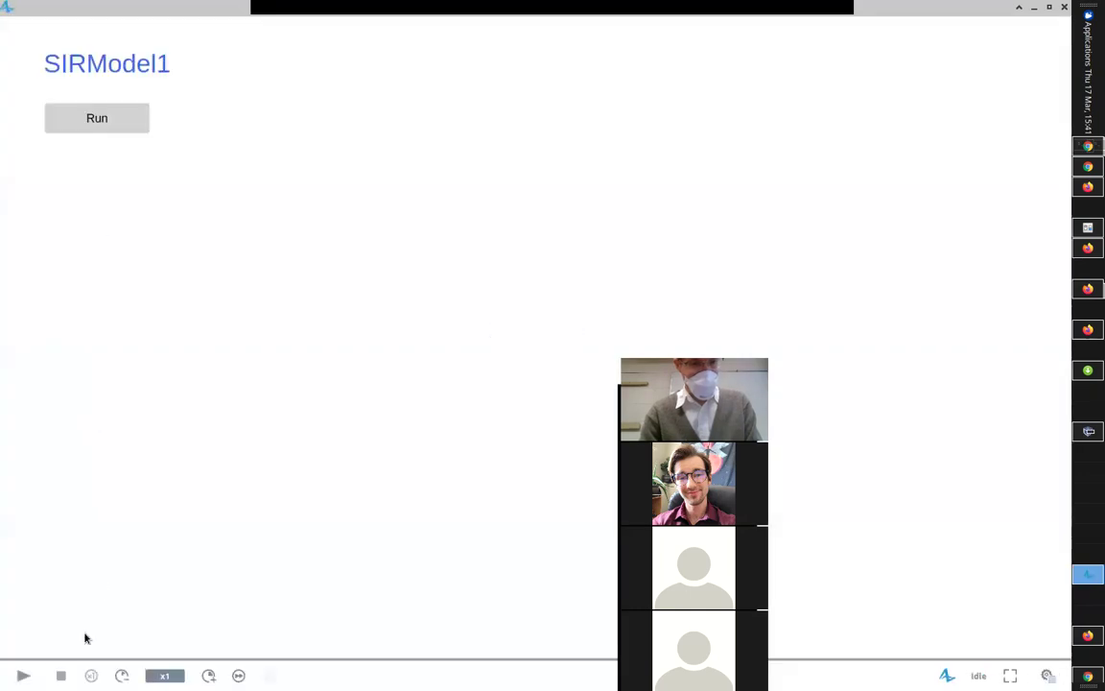
{"action": "left_click", "coordinate": [95, 112]}
{"action": "scroll", "coordinate": [271, 470], "scroll_direction": "up", "scroll_amount": 5}
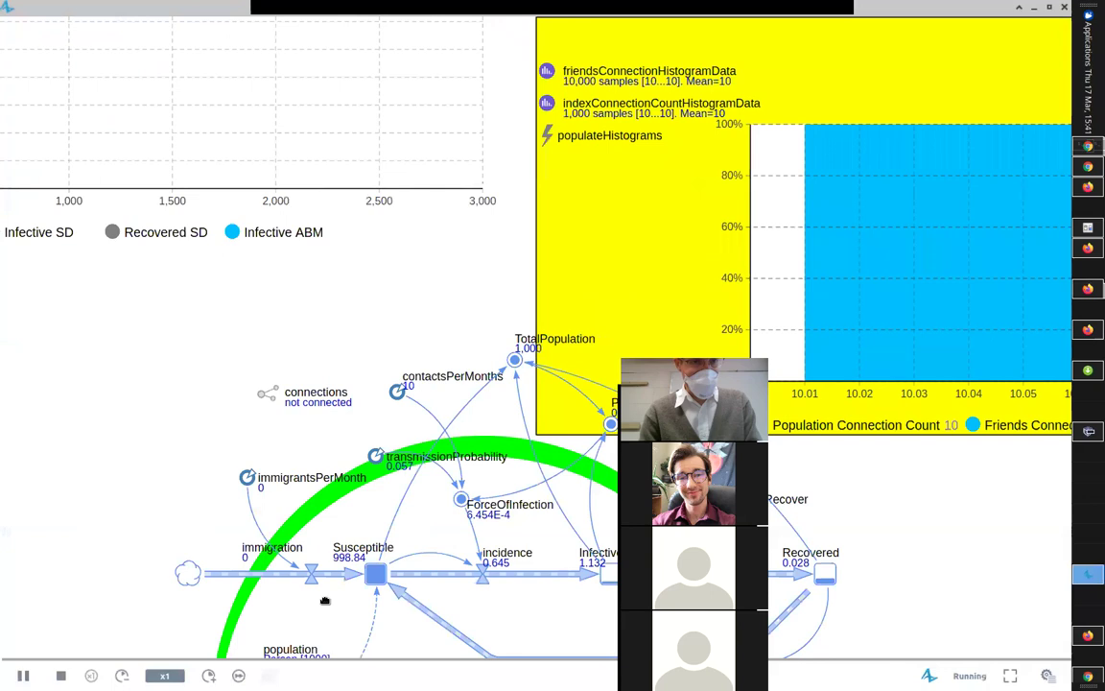
{"action": "left_click", "coordinate": [208, 675]}
{"action": "left_click", "coordinate": [208, 676]}
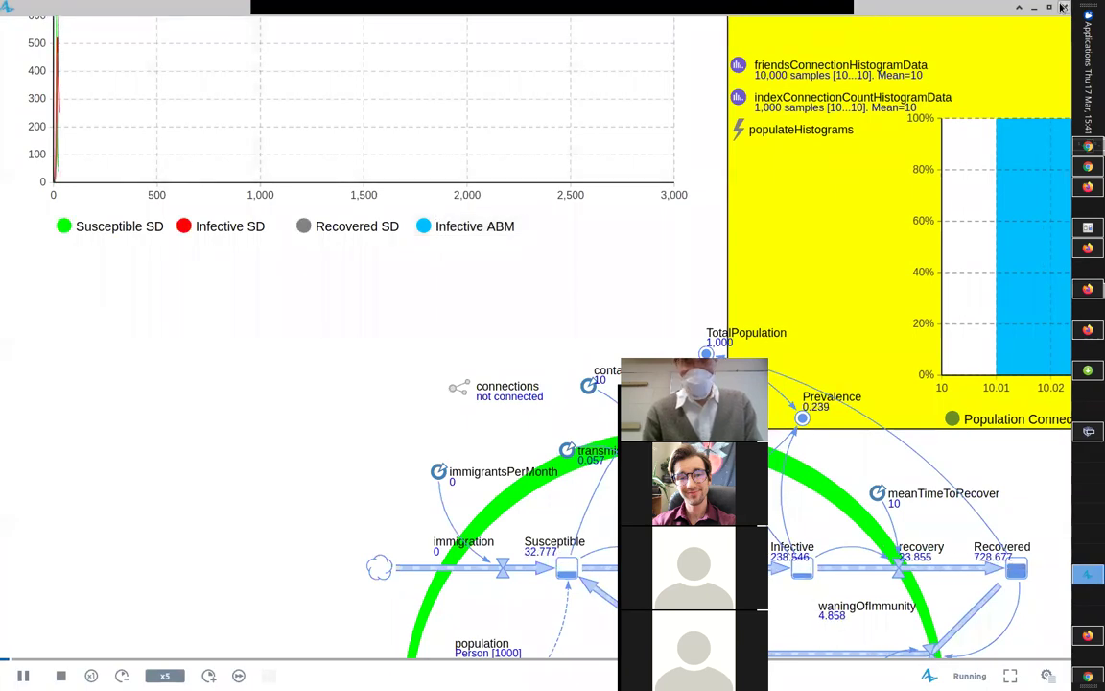
{"action": "key", "text": "alt+Tab"}
Rerun the ring lattice Baseline at x5 with the Infective ABM curve in view, speed it up further, and close it
{"action": "right_click", "coordinate": [81, 132]}
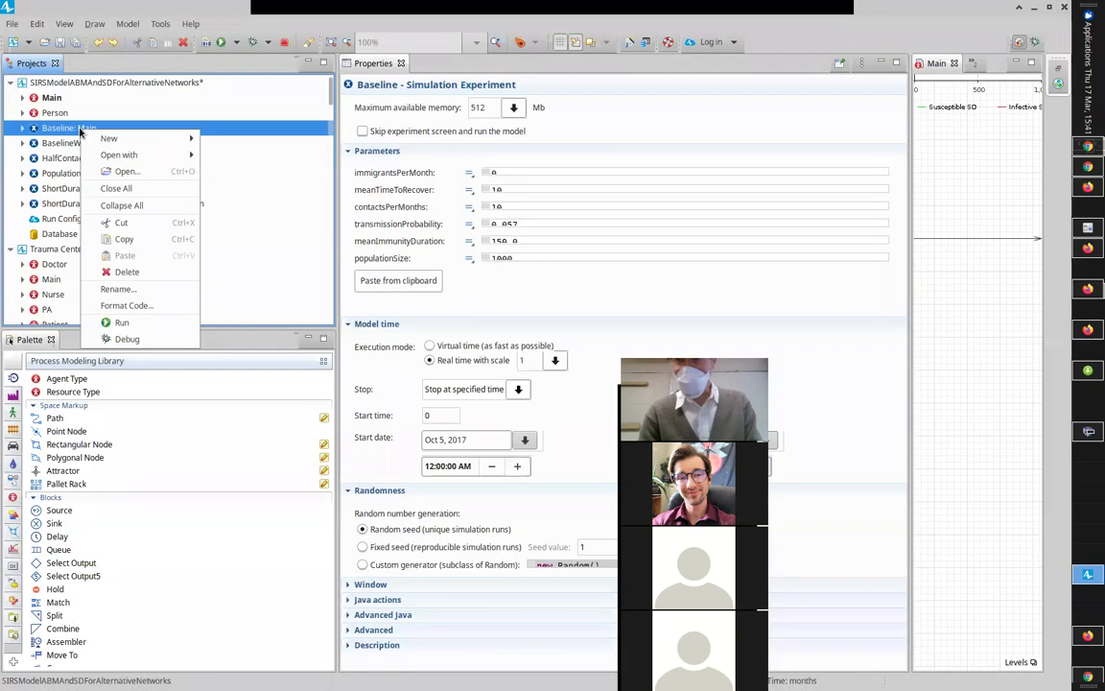
{"action": "left_click", "coordinate": [109, 321]}
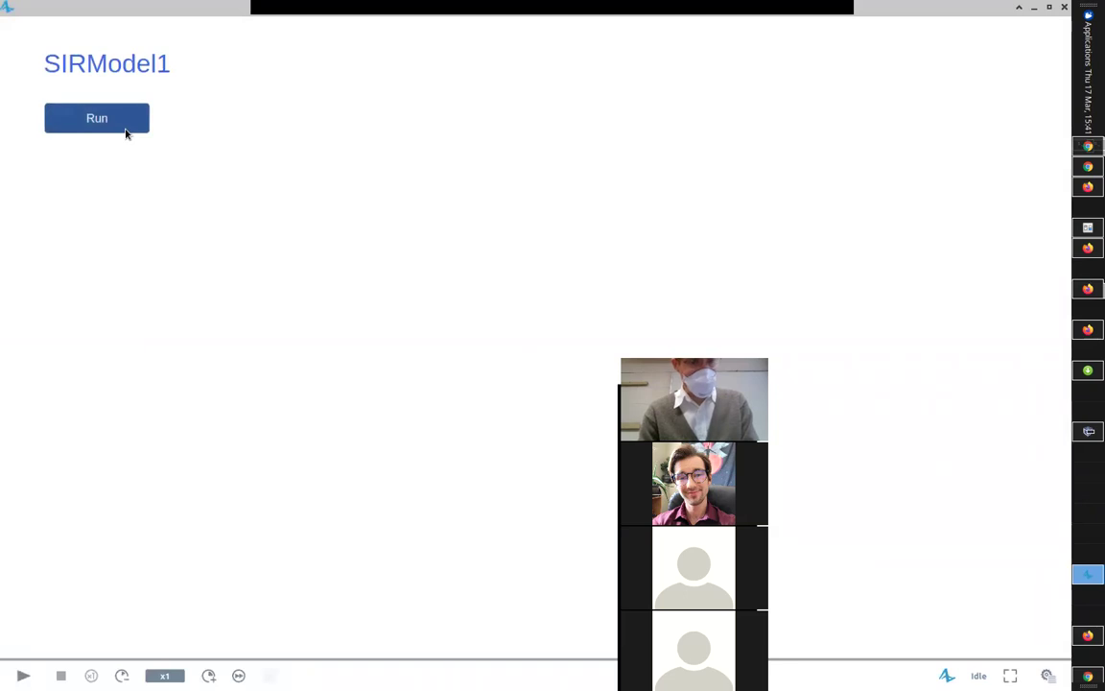
{"action": "left_click", "coordinate": [124, 130]}
{"action": "left_click_drag", "start_coordinate": [149, 269], "coordinate": [331, 503]}
{"action": "left_click", "coordinate": [208, 675]}
{"action": "left_click", "coordinate": [208, 675]}
{"action": "left_click_drag", "start_coordinate": [168, 251], "coordinate": [411, 410]}
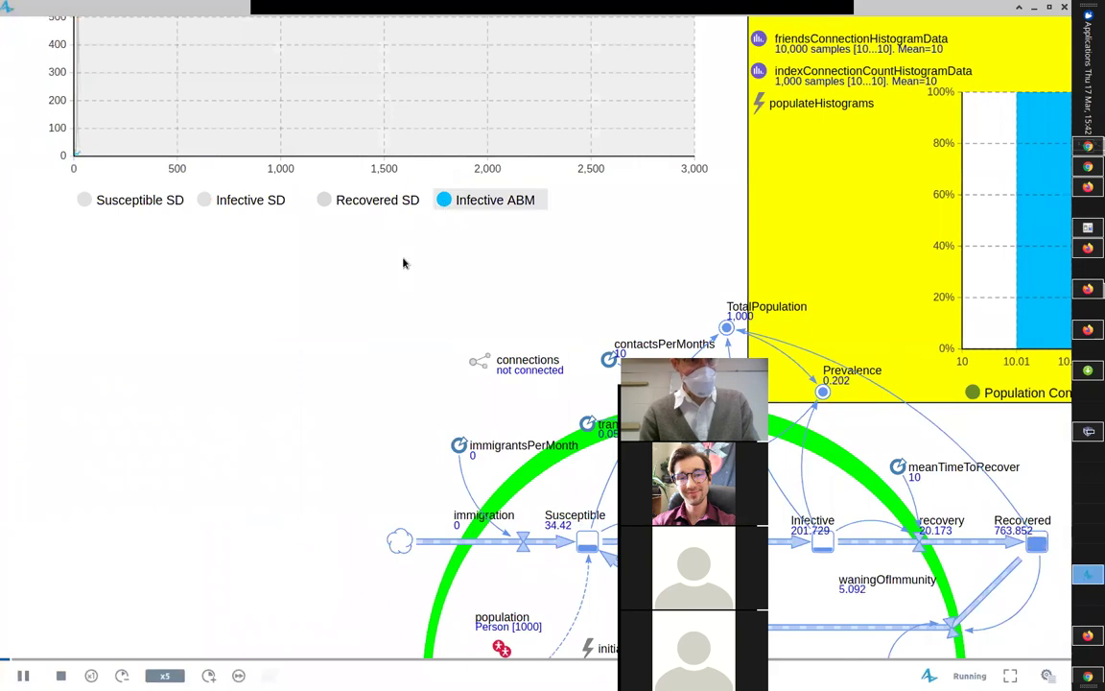
{"action": "left_click", "coordinate": [208, 676]}
{"action": "left_click", "coordinate": [208, 675]}
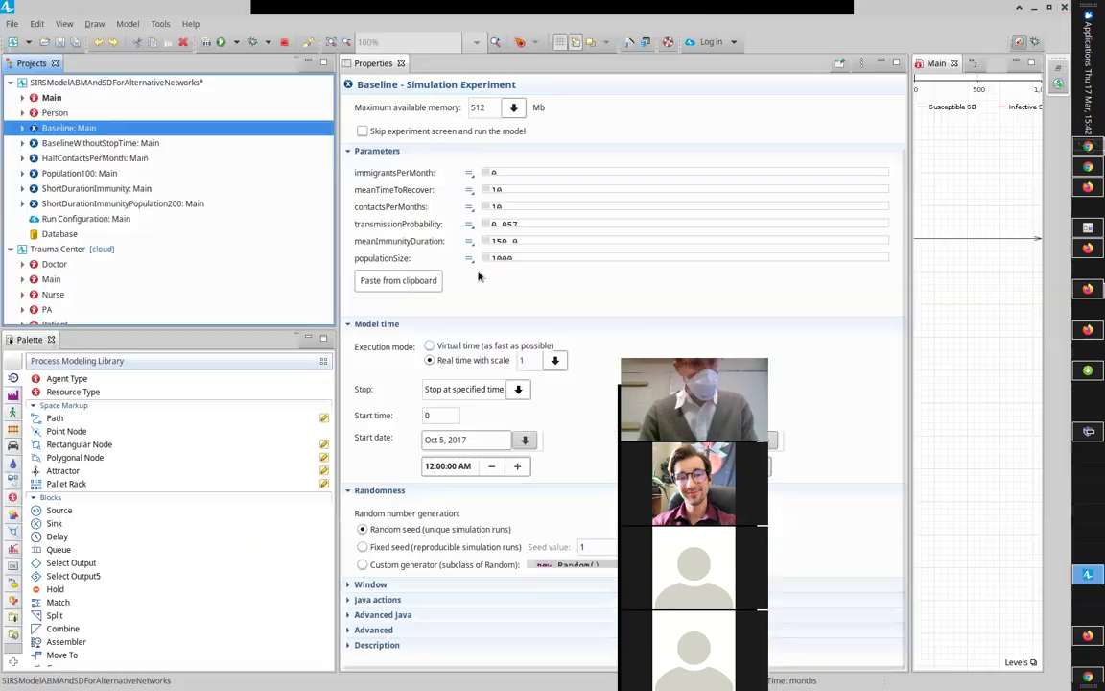
{"action": "left_click", "coordinate": [959, 8]}
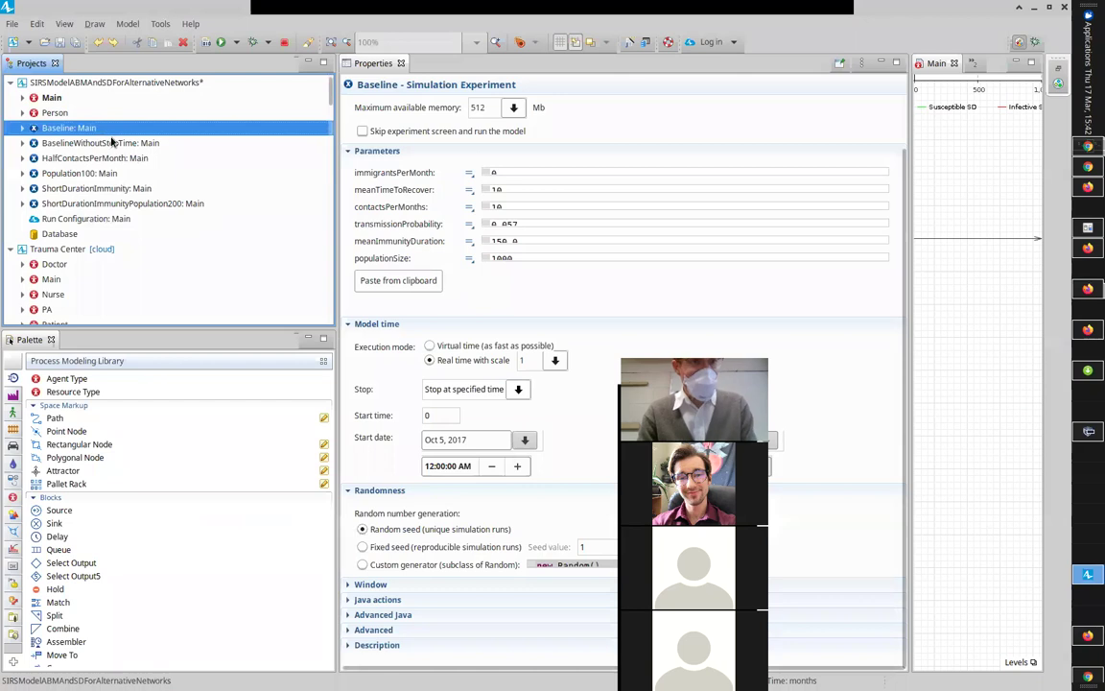
Set Main's network type back to Small world with a neighbor link fraction of 0.98 and save the model
{"action": "left_click", "coordinate": [59, 96]}
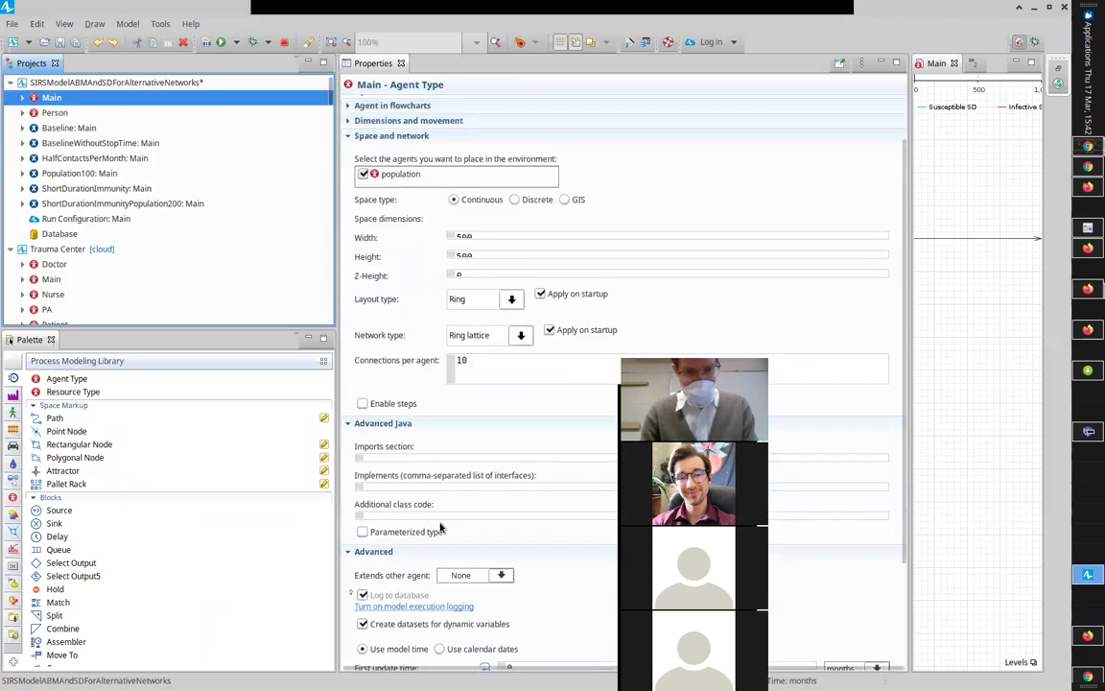
{"action": "left_click", "coordinate": [521, 337]}
{"action": "left_click", "coordinate": [472, 414]}
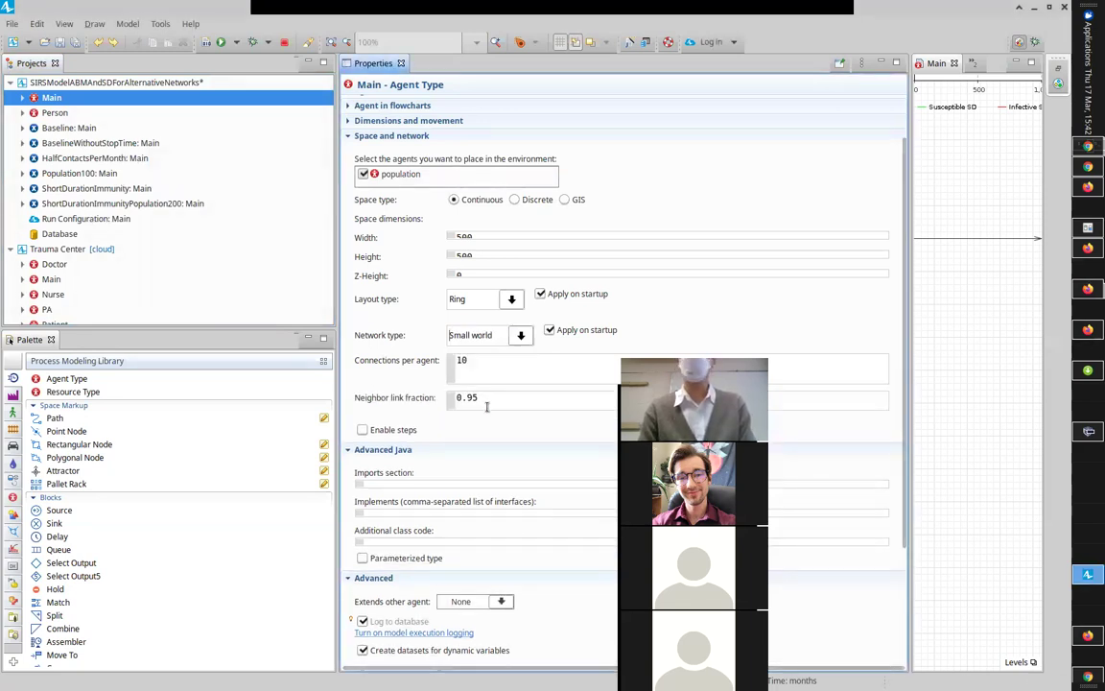
{"action": "left_click", "coordinate": [489, 399]}
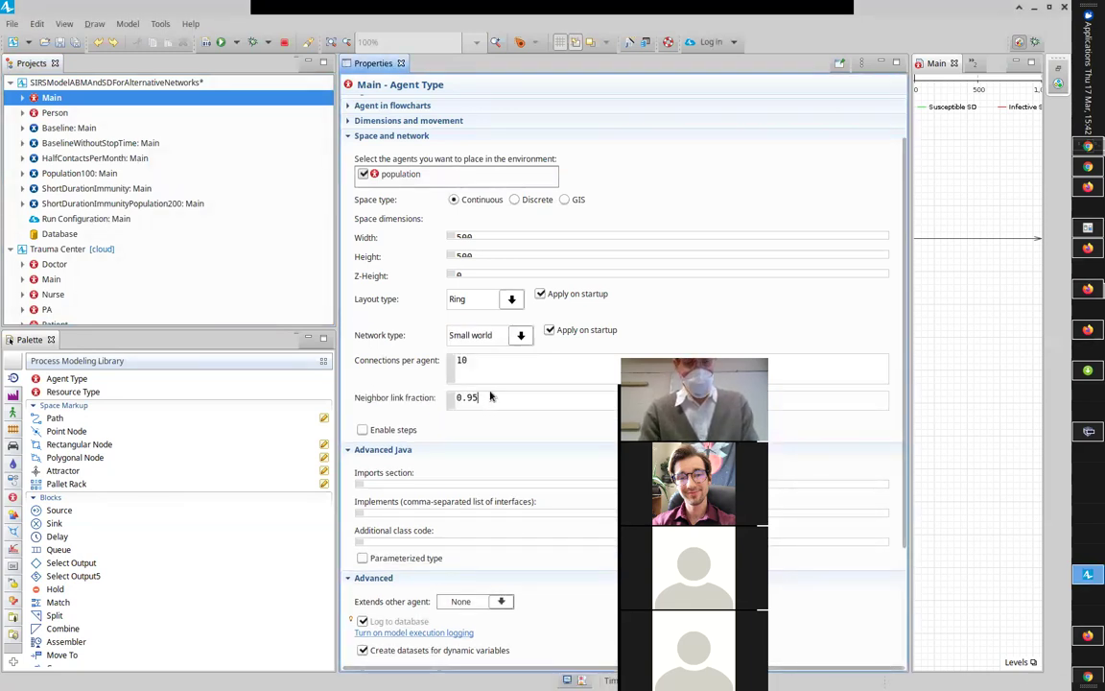
{"action": "key", "text": "BackSpace"}
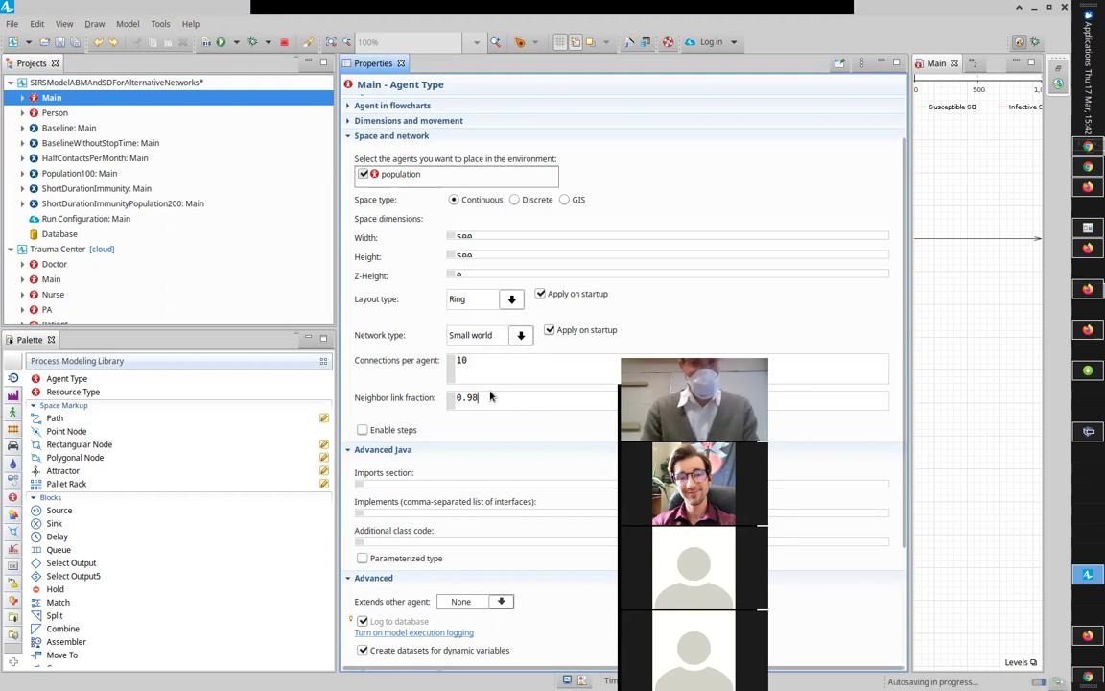
{"action": "key", "text": "ctrl+s"}
Run the Baseline experiment with the small world network at x10 speed
{"action": "right_click", "coordinate": [79, 128]}
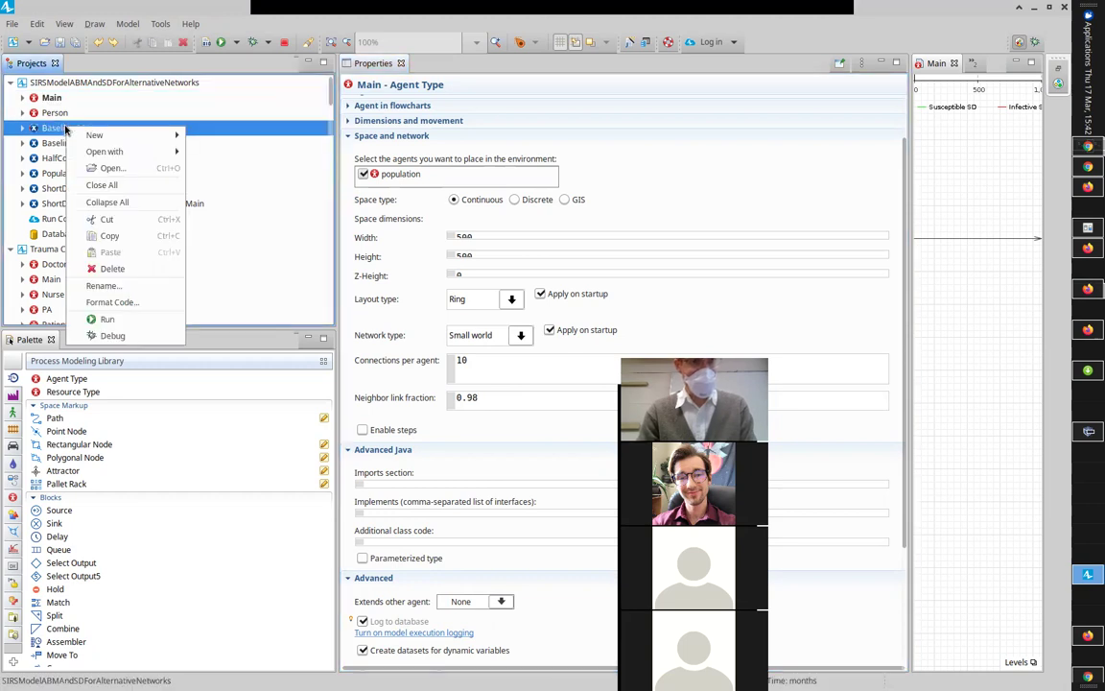
{"action": "left_click", "coordinate": [117, 315]}
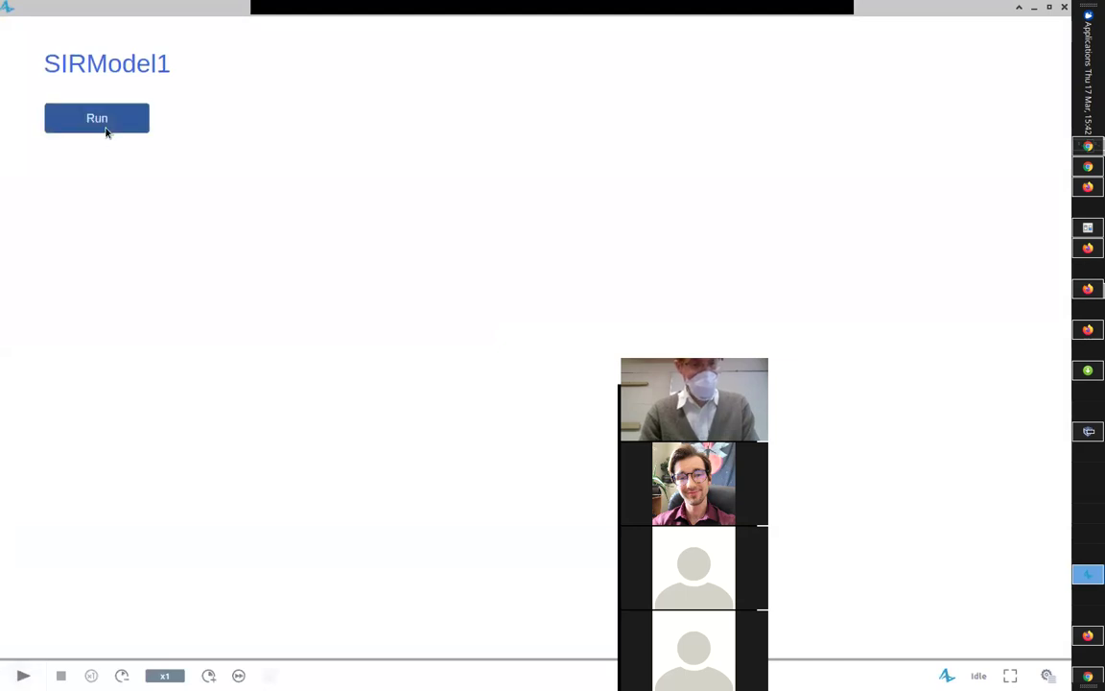
{"action": "left_click", "coordinate": [106, 131]}
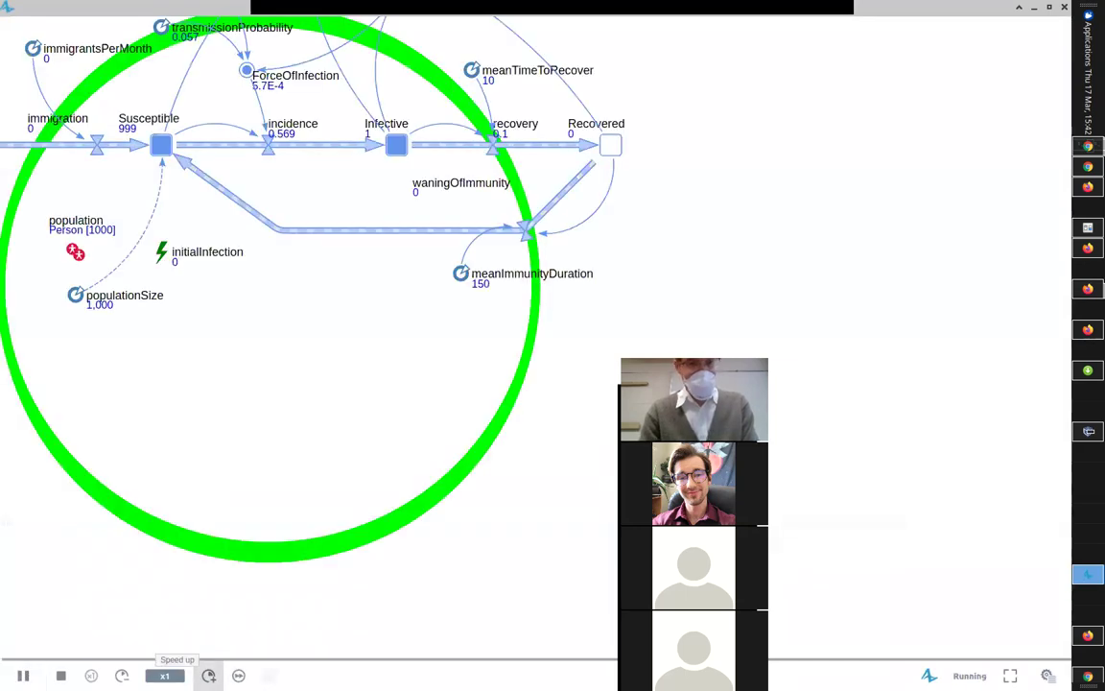
{"action": "left_click", "coordinate": [208, 675]}
{"action": "left_click", "coordinate": [208, 675]}
{"action": "left_click", "coordinate": [208, 675]}
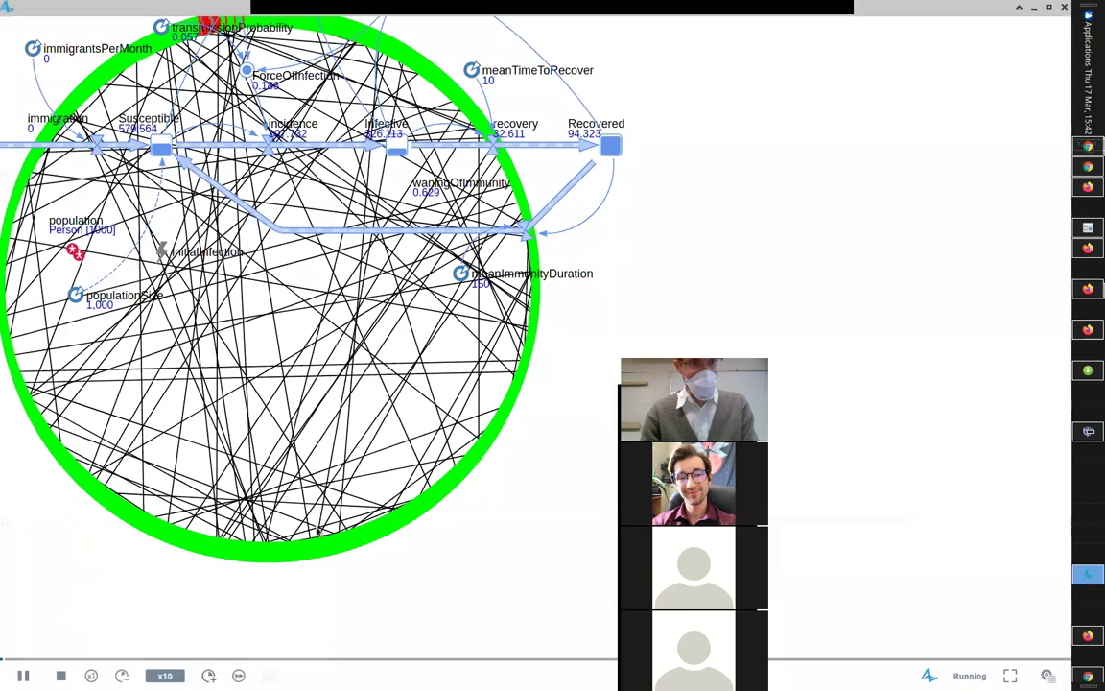
Examine the network ring's infection pattern and the time plot comparing the SD stocks with Infective ABM
{"action": "scroll", "coordinate": [317, 531], "scroll_direction": "up", "scroll_amount": 2}
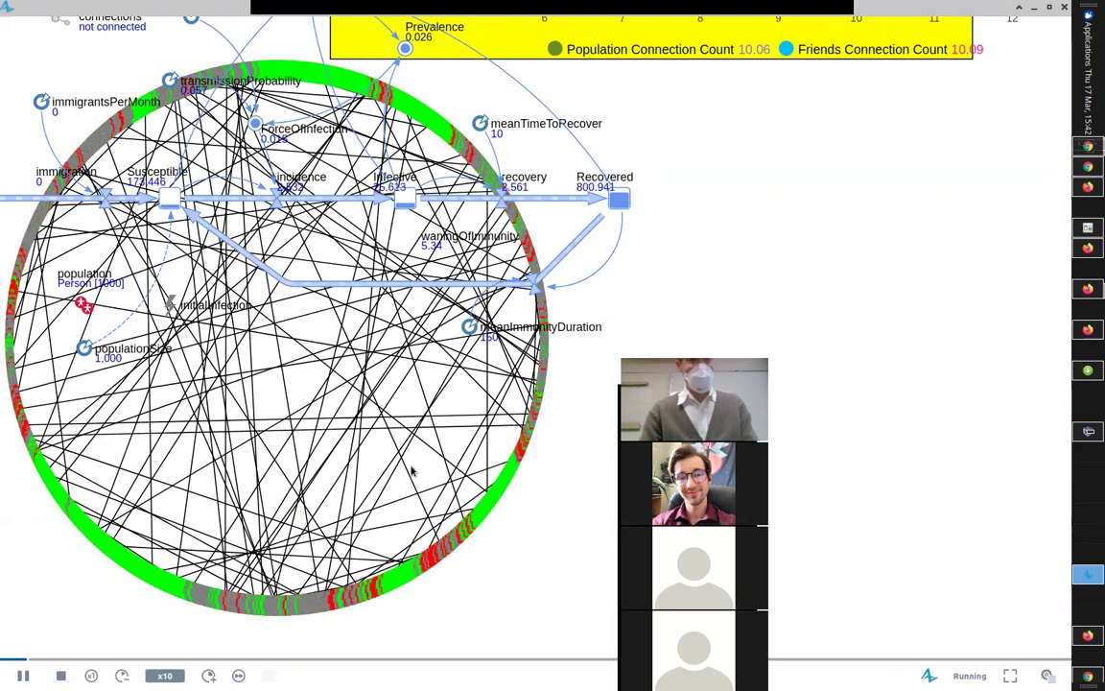
{"action": "scroll", "coordinate": [413, 470], "scroll_direction": "up", "scroll_amount": 1}
{"action": "scroll", "coordinate": [406, 325], "scroll_direction": "down", "scroll_amount": 2}
{"action": "scroll", "coordinate": [407, 325], "scroll_direction": "left", "scroll_amount": 3}
{"action": "scroll", "coordinate": [446, 368], "scroll_direction": "up", "scroll_amount": 1}
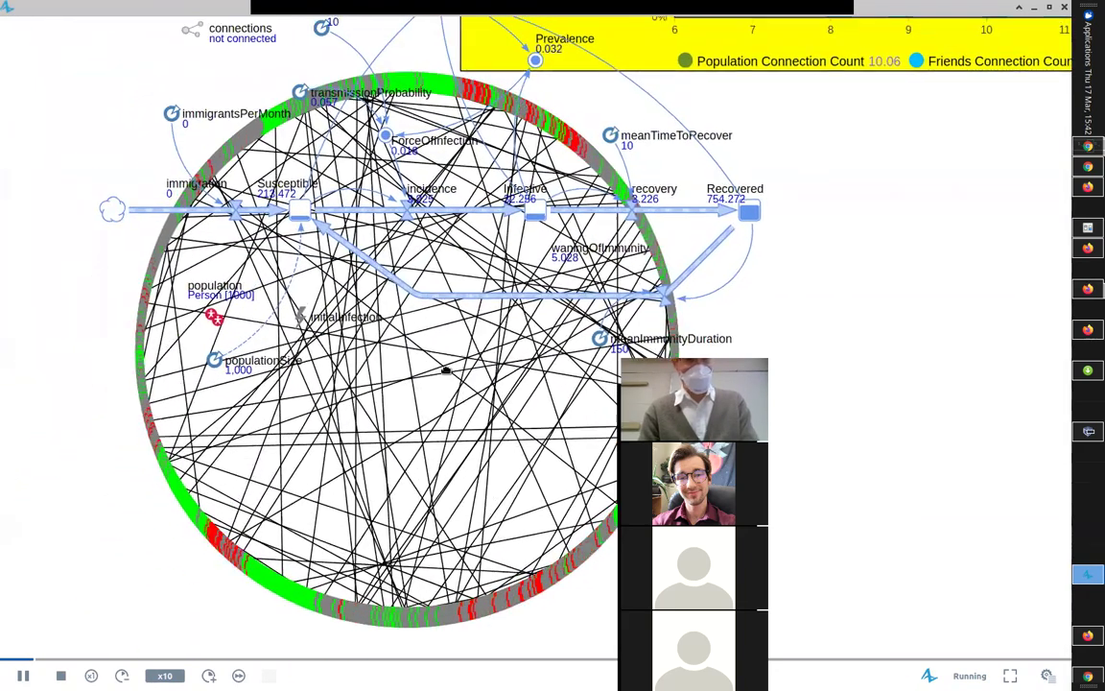
{"action": "scroll", "coordinate": [446, 370], "scroll_direction": "up", "scroll_amount": 5}
{"action": "scroll", "coordinate": [446, 369], "scroll_direction": "left", "scroll_amount": 3}
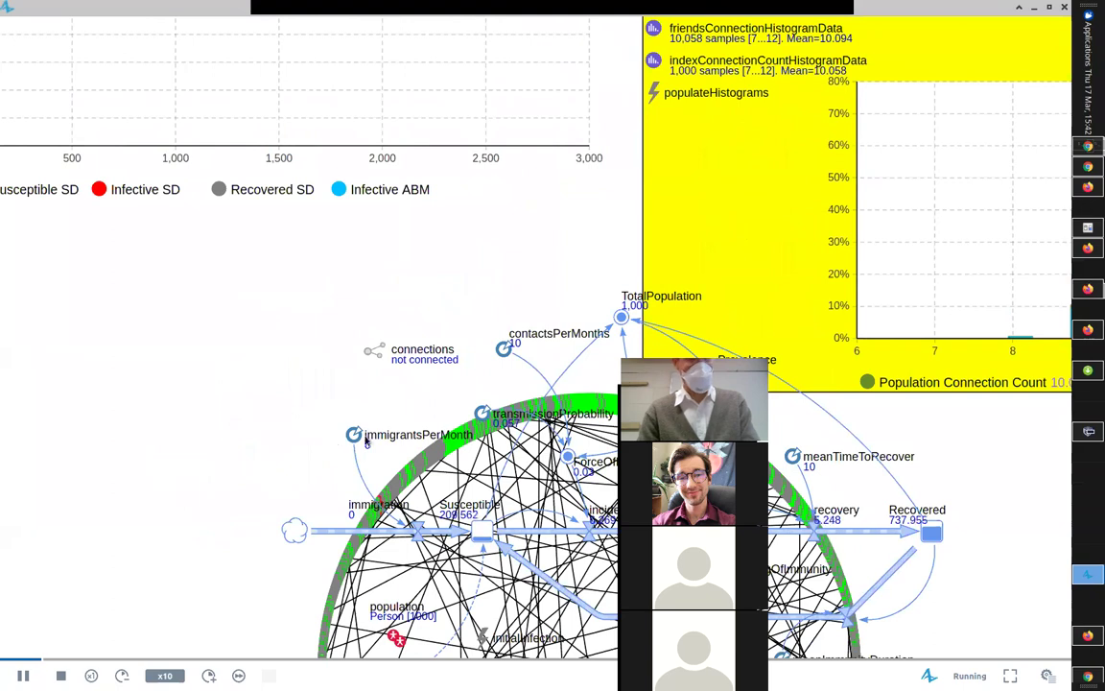
{"action": "scroll", "coordinate": [366, 441], "scroll_direction": "up", "scroll_amount": 1}
{"action": "scroll", "coordinate": [366, 441], "scroll_direction": "left", "scroll_amount": 5}
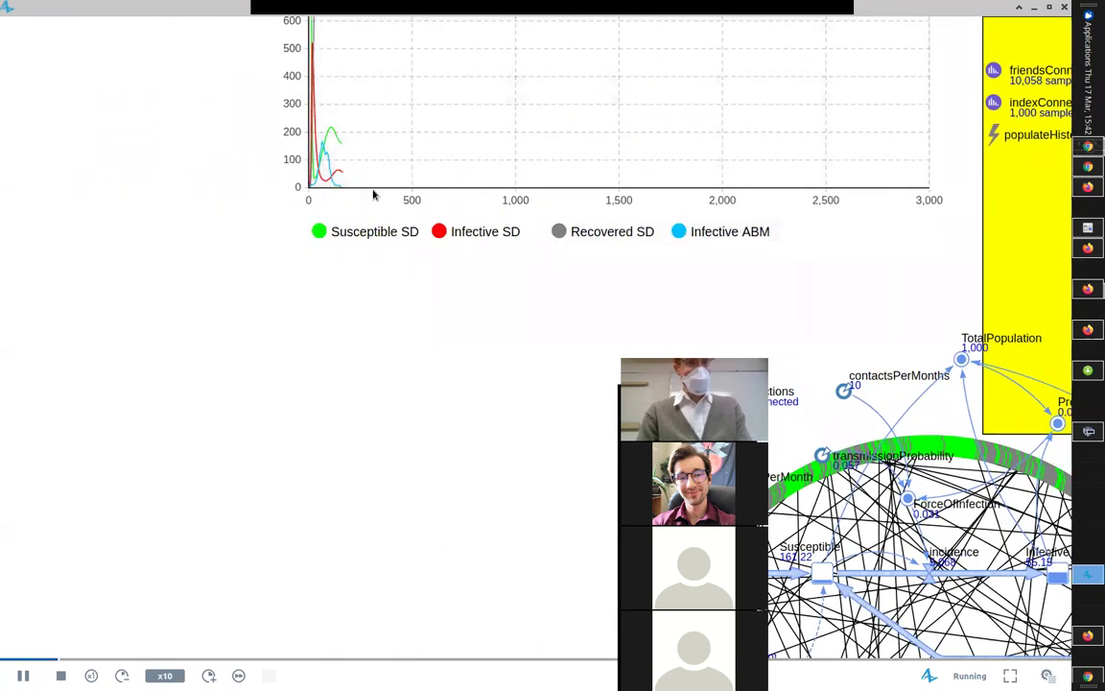
Check the small world ring and the time plot again as the run progresses, and close the simulation window
{"action": "left_click_drag", "start_coordinate": [398, 358], "coordinate": [93, 50]}
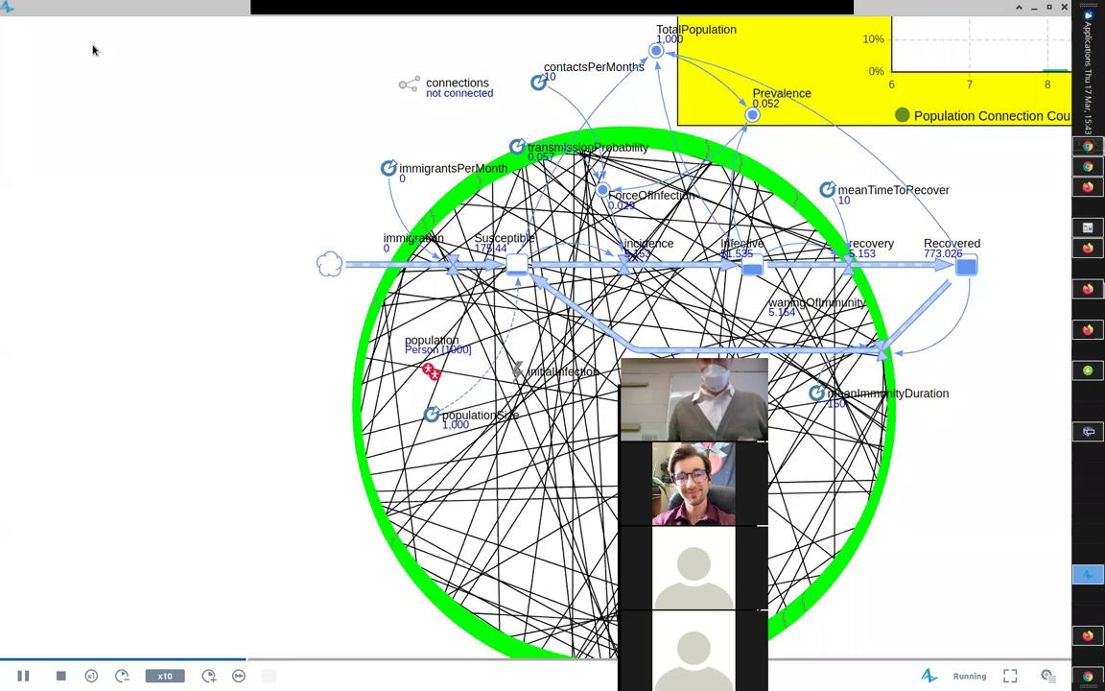
{"action": "left_click_drag", "start_coordinate": [94, 7], "coordinate": [72, 200]}
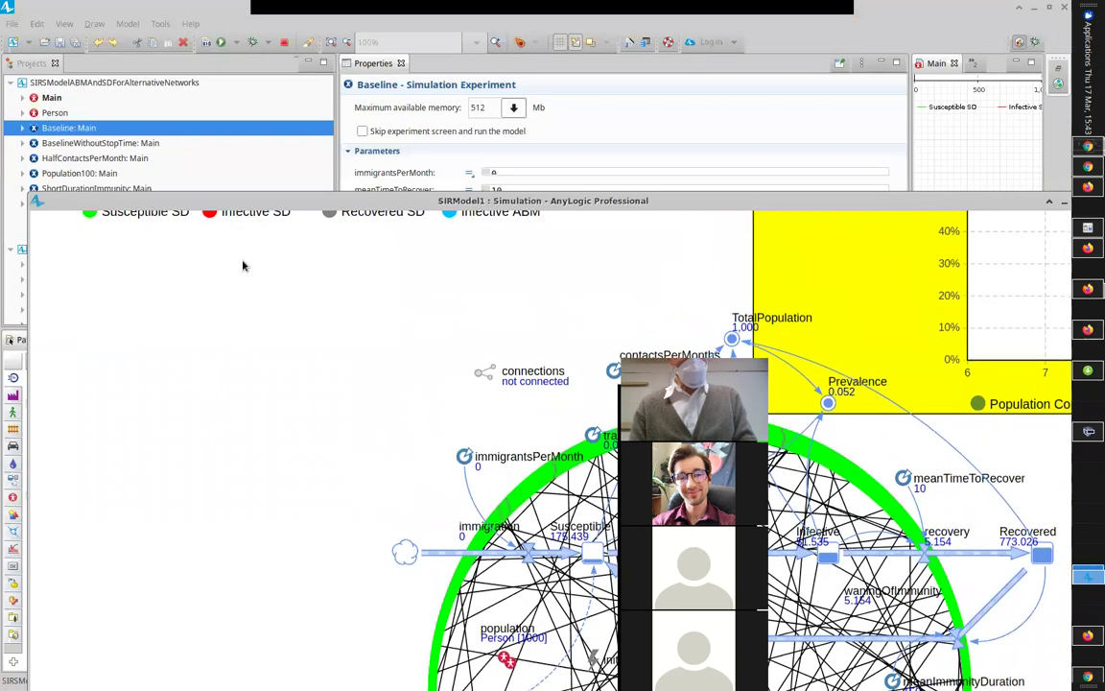
{"action": "double_click", "coordinate": [287, 200]}
{"action": "left_click_drag", "start_coordinate": [372, 196], "coordinate": [525, 566]}
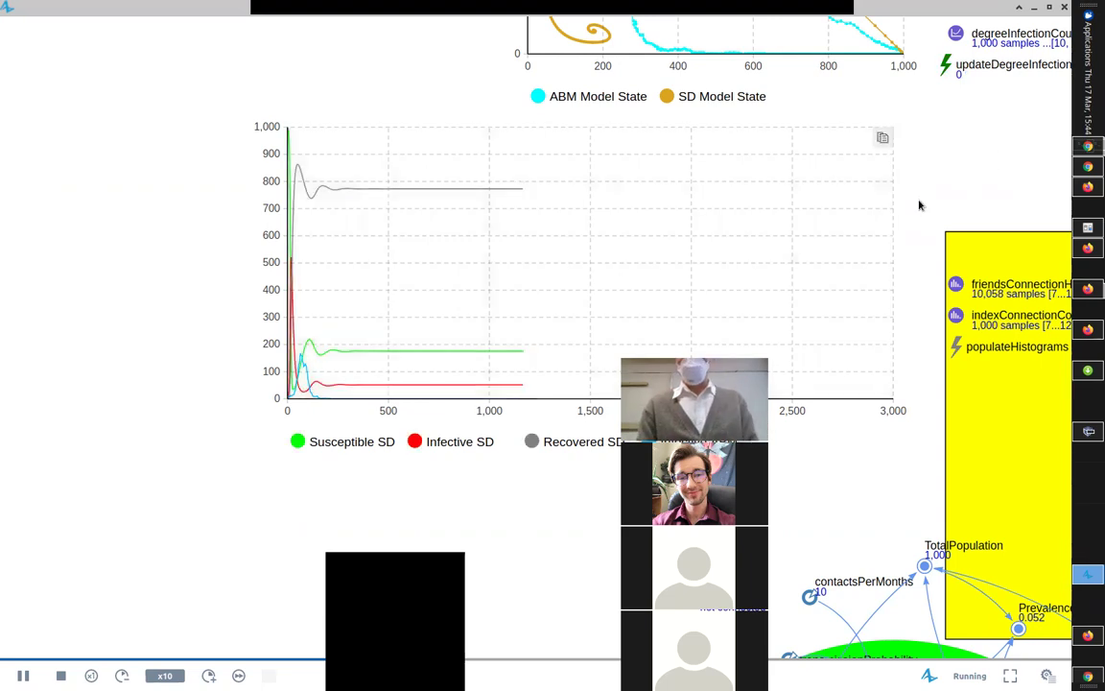
{"action": "left_click", "coordinate": [1064, 7]}
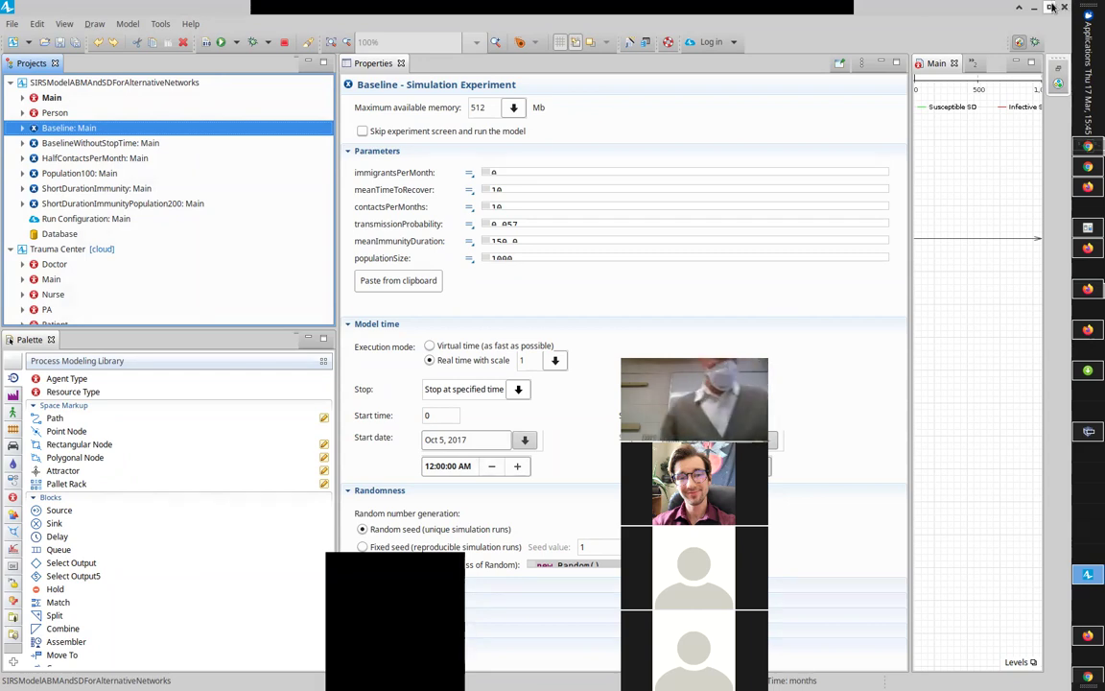
Set the network type of the Main agent to Scale-free
{"action": "left_click", "coordinate": [188, 100]}
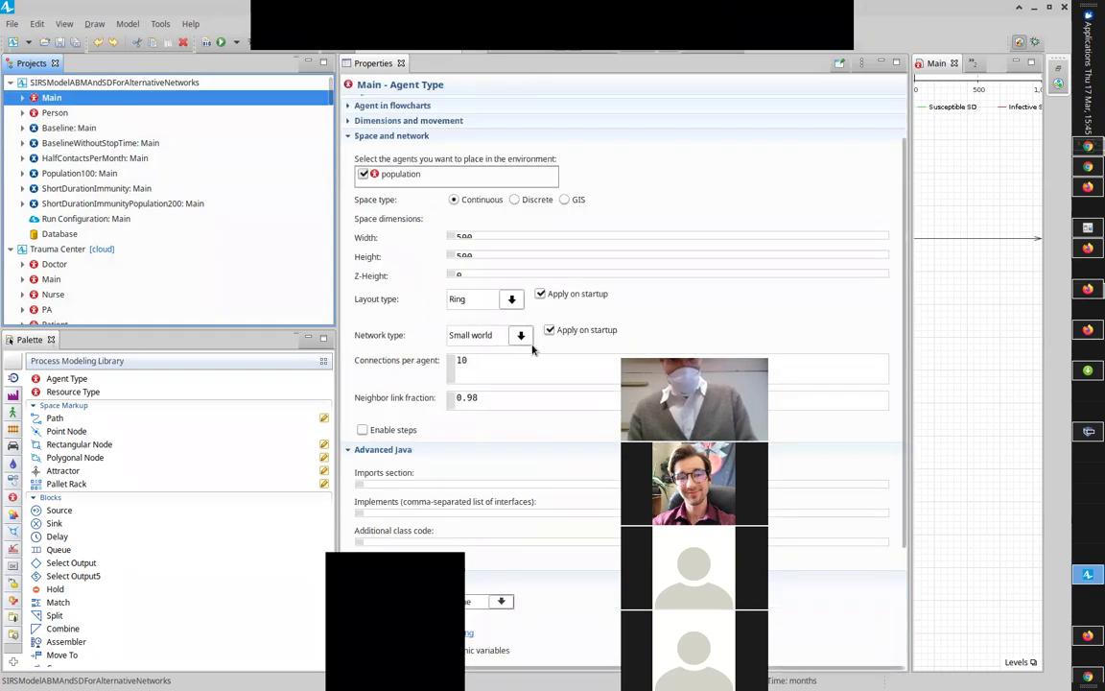
{"action": "left_click", "coordinate": [520, 335]}
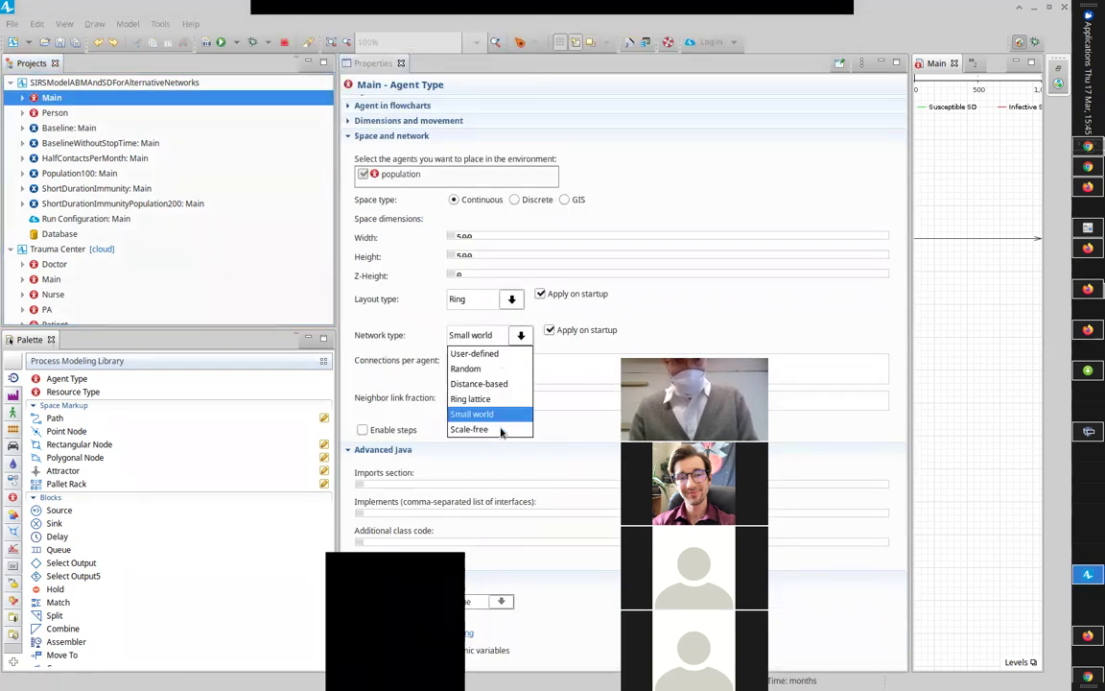
{"action": "left_click", "coordinate": [500, 430]}
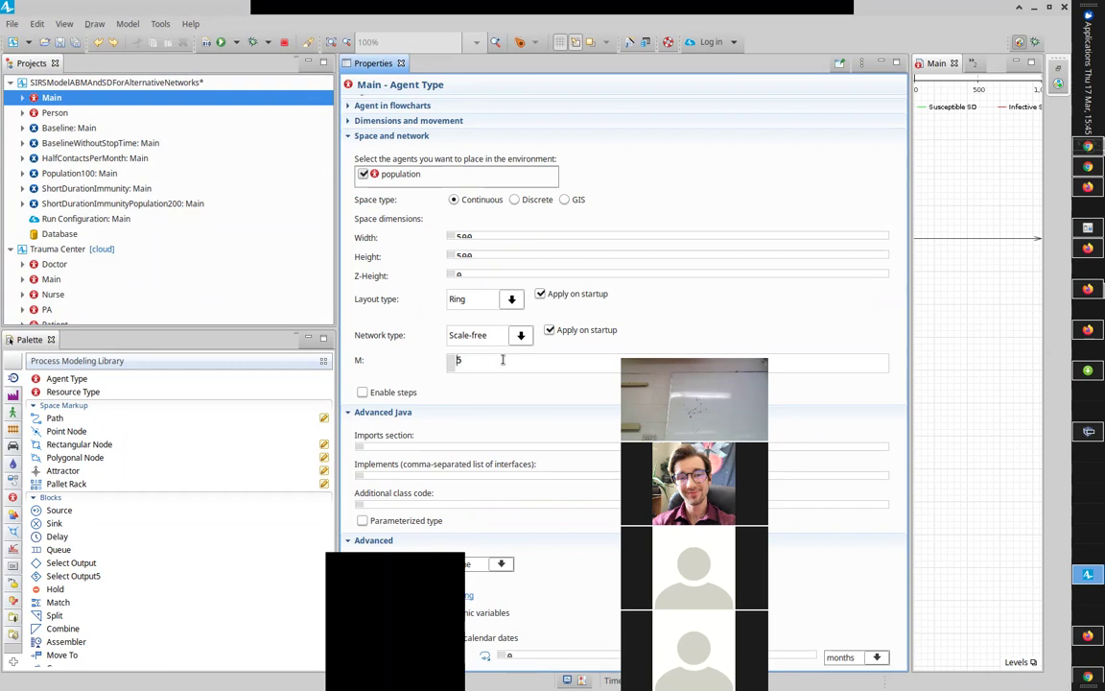
Run the Baseline experiment with the scale-free network and pause it shortly after the start
{"action": "right_click", "coordinate": [81, 129]}
{"action": "left_click", "coordinate": [129, 319]}
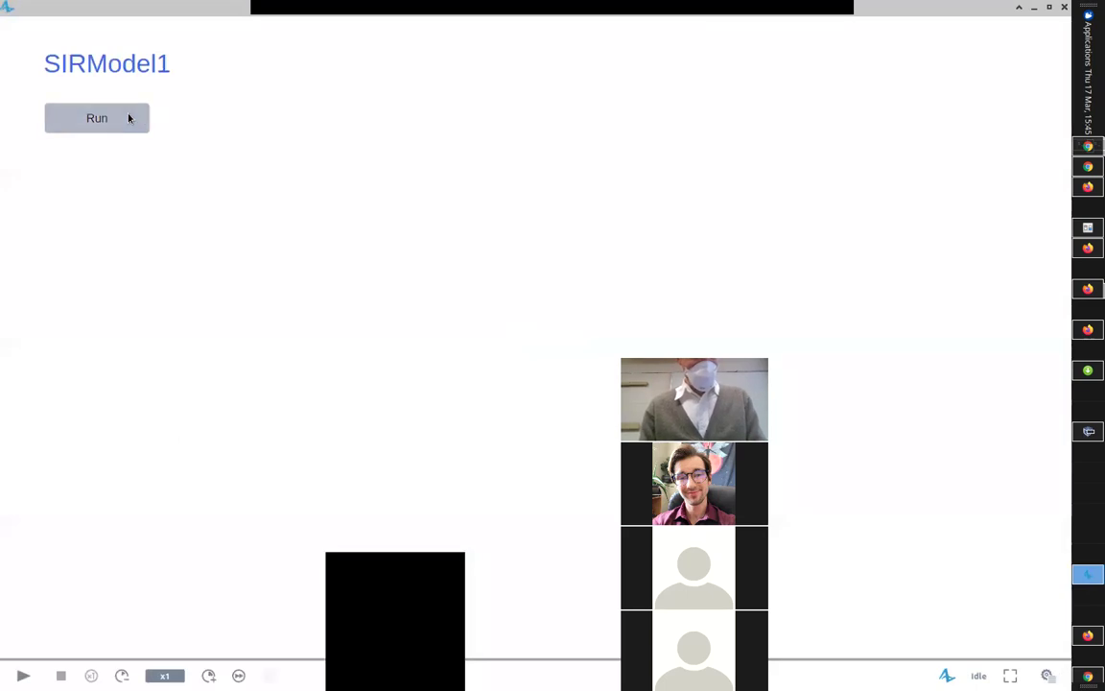
{"action": "left_click", "coordinate": [129, 119]}
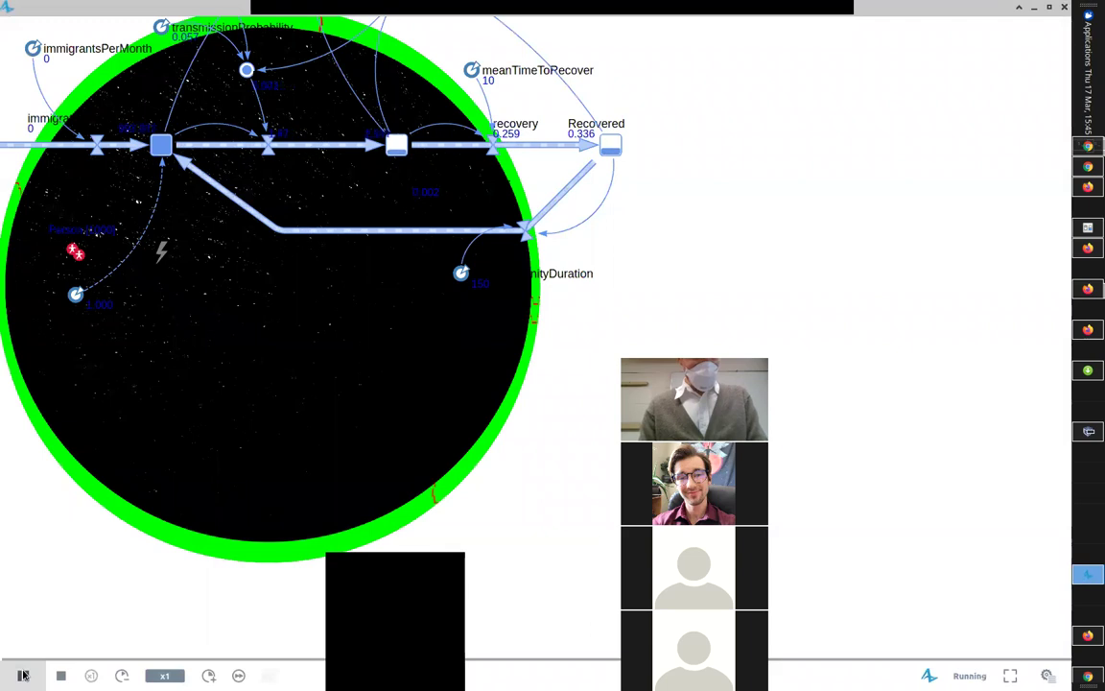
{"action": "left_click", "coordinate": [23, 675]}
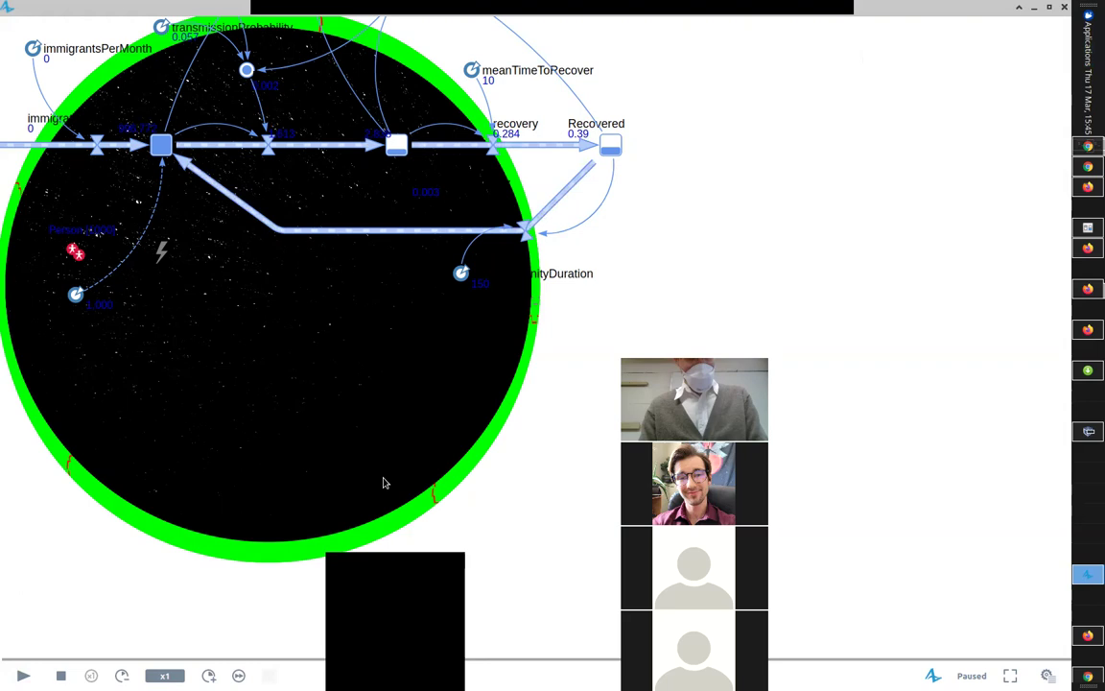
{"action": "left_click", "coordinate": [23, 676]}
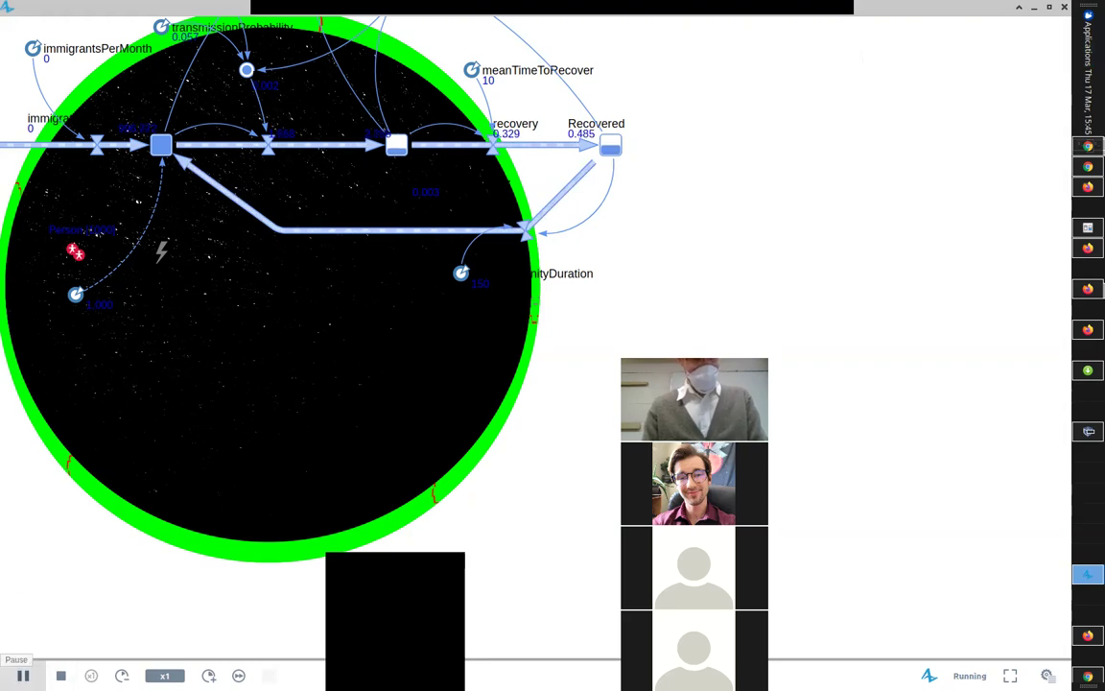
{"action": "left_click", "coordinate": [23, 675]}
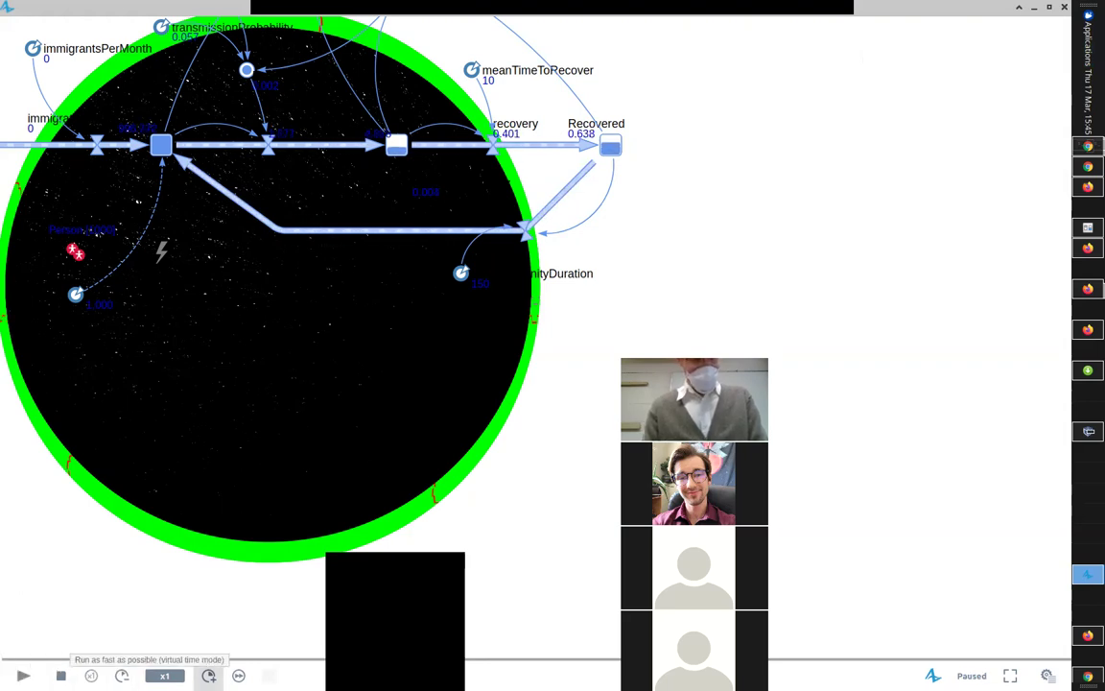
Set the simulation speed to x50 and resume the scale-free run with the SD and Infective ABM time plot in view
{"action": "left_click", "coordinate": [239, 675]}
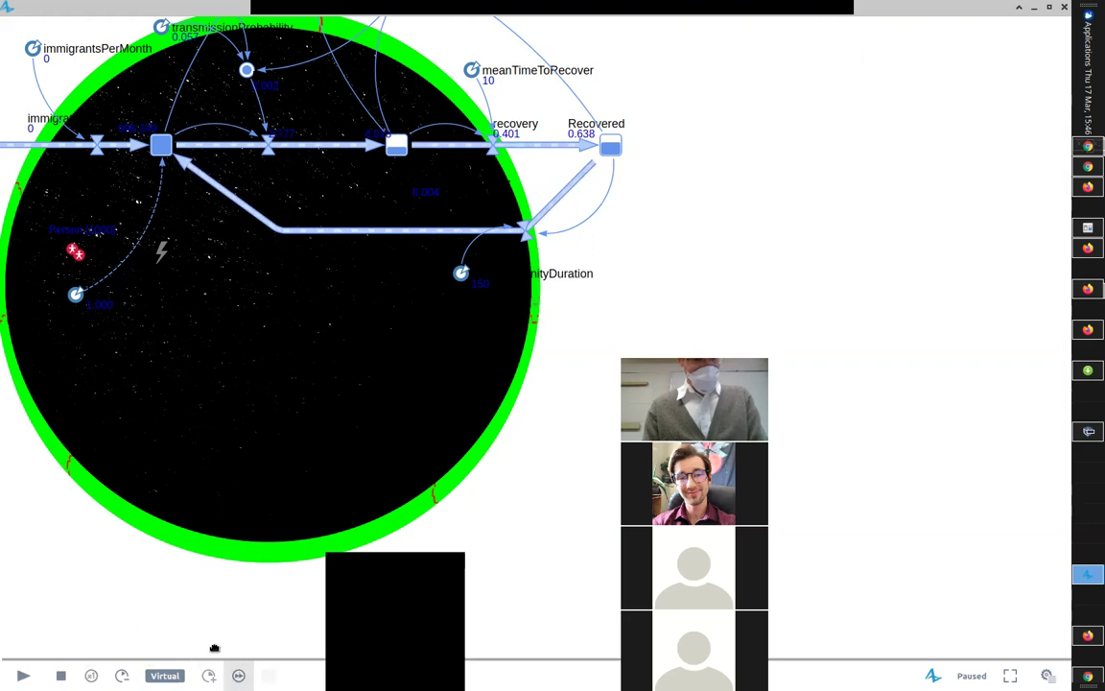
{"action": "left_click_drag", "start_coordinate": [191, 582], "coordinate": [322, 663]}
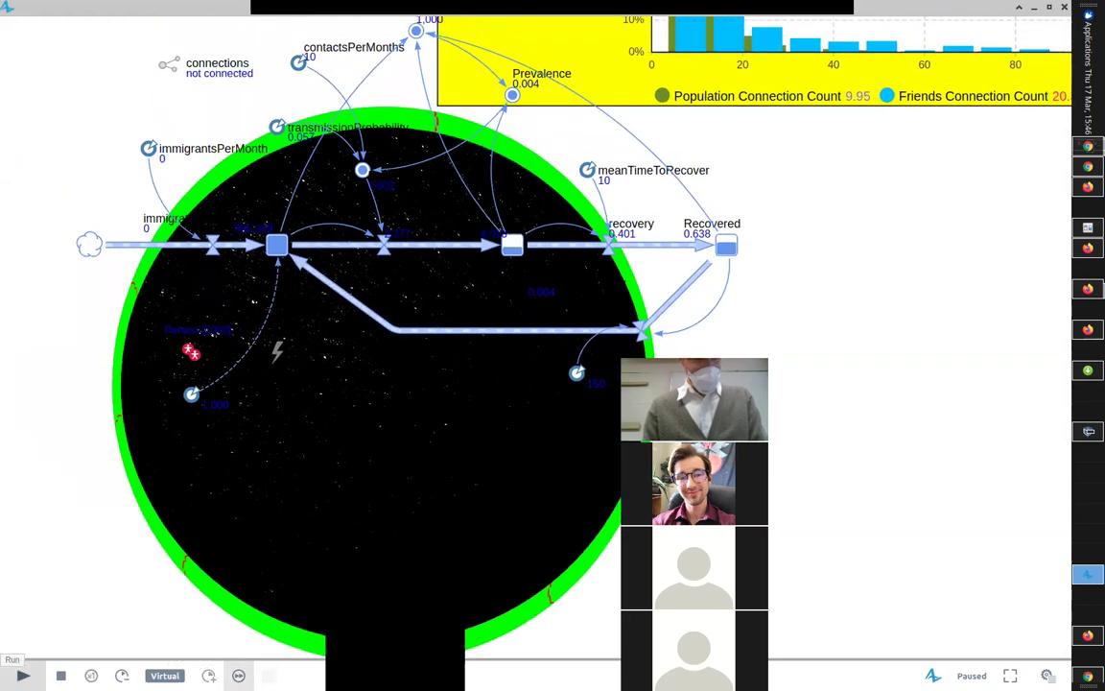
{"action": "left_click", "coordinate": [91, 675]}
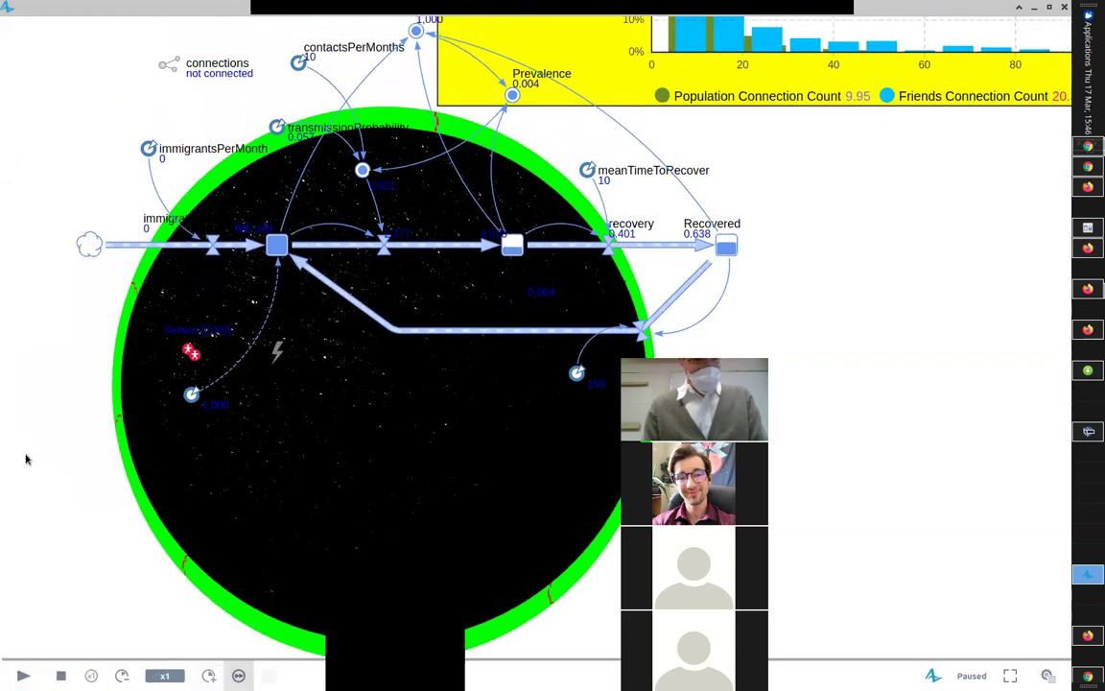
{"action": "left_click_drag", "start_coordinate": [30, 448], "coordinate": [95, 530]}
{"action": "left_click", "coordinate": [208, 675]}
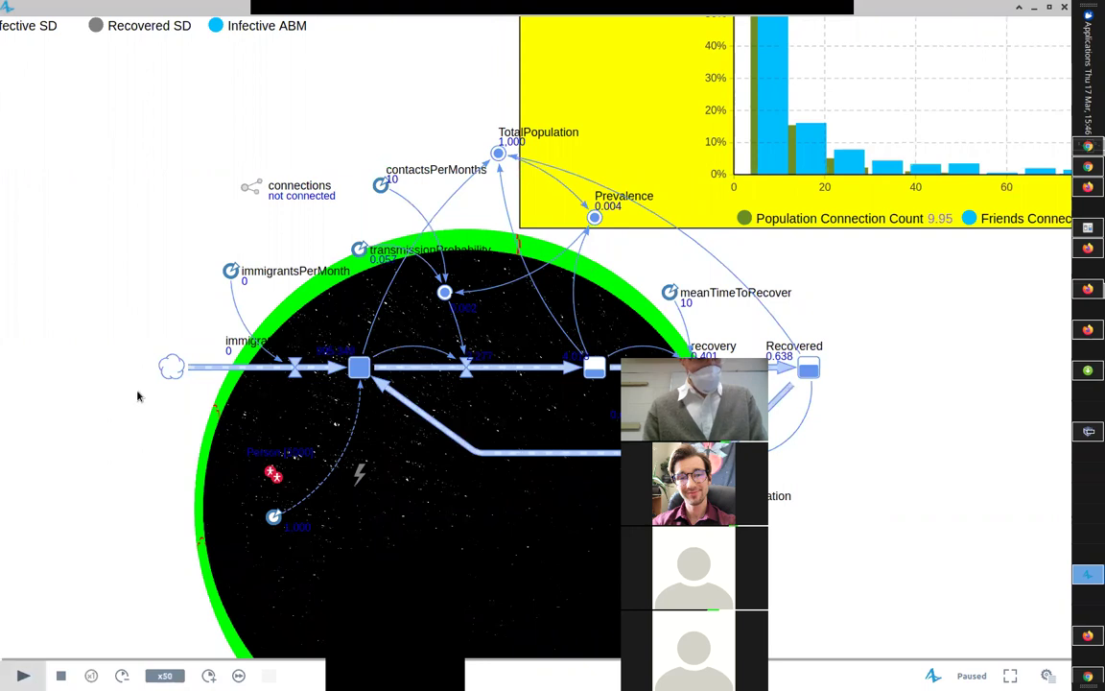
{"action": "left_click_drag", "start_coordinate": [129, 367], "coordinate": [485, 642]}
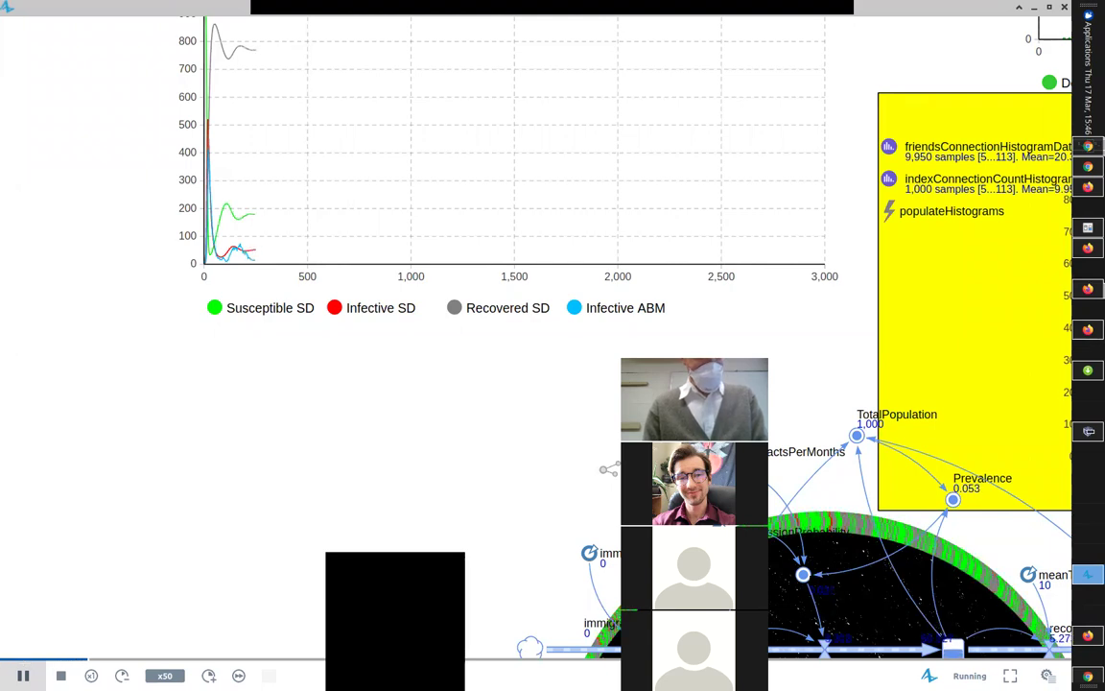
Highlight the Infective ABM curve, finish the scale-free run at x500 speed and return to the model editor
{"action": "left_click", "coordinate": [574, 308]}
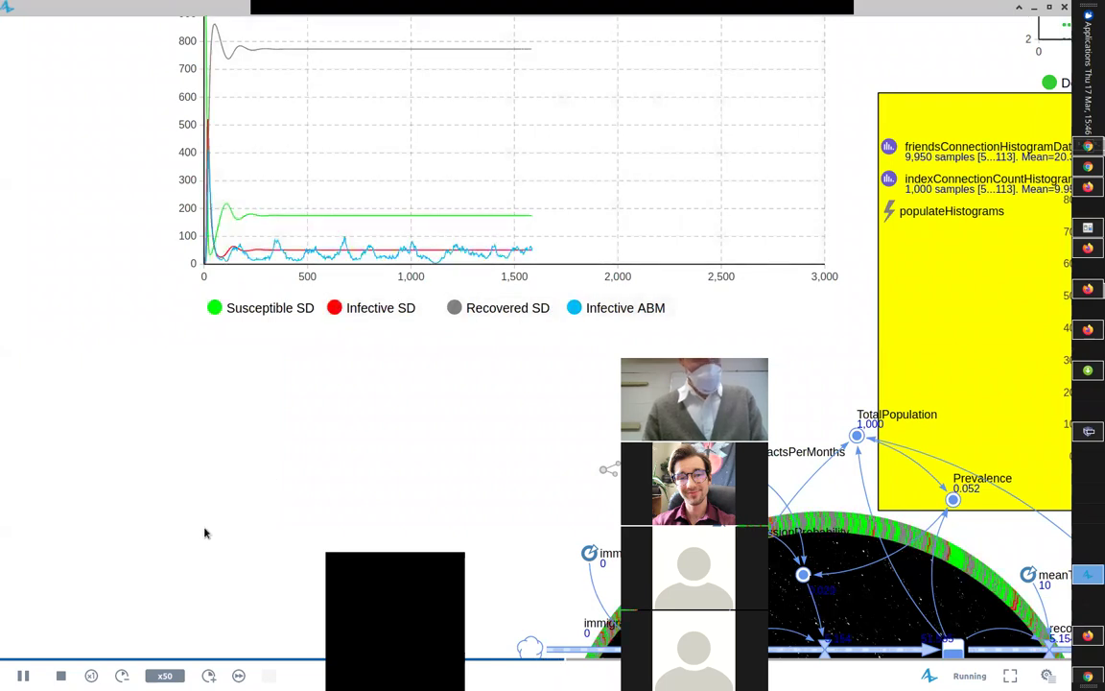
{"action": "left_click", "coordinate": [208, 675]}
{"action": "left_click", "coordinate": [208, 675]}
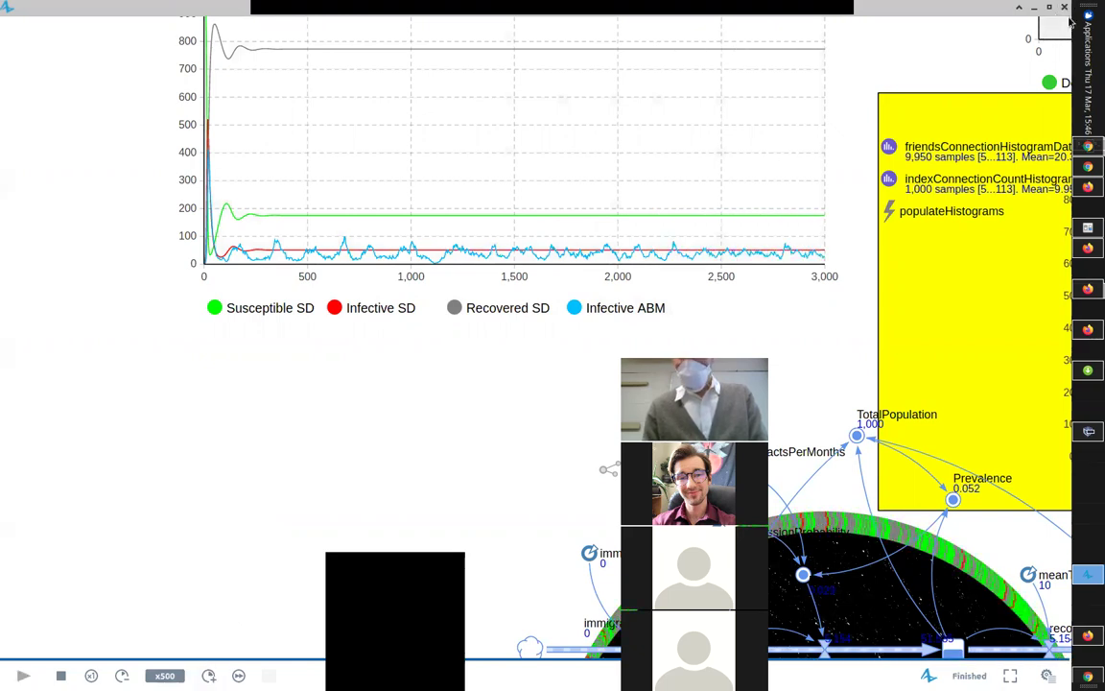
{"action": "key", "text": "alt+Tab"}
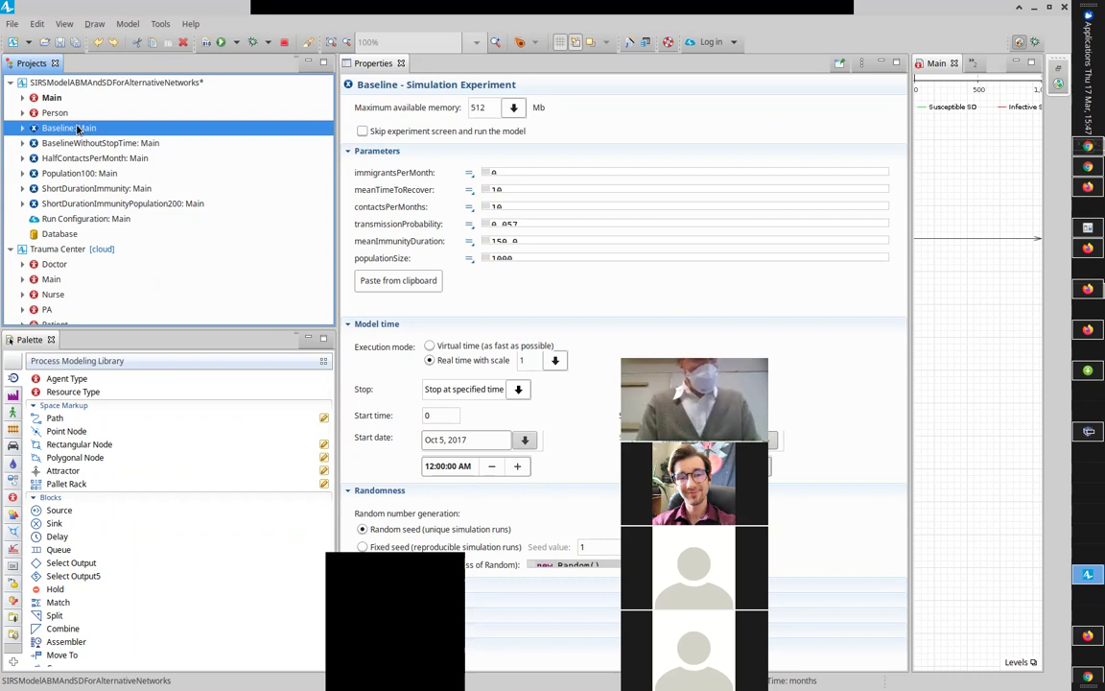
Run the Population100 experiment, pause it early and bring the population and friends connection count histogram into view
{"action": "left_click", "coordinate": [81, 174]}
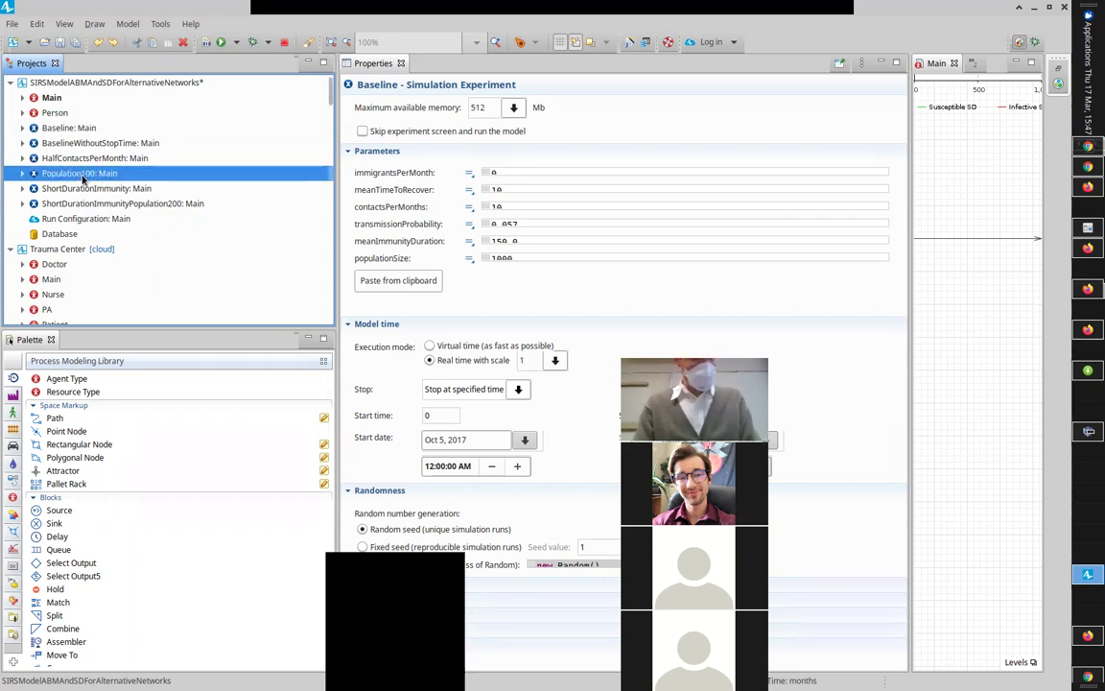
{"action": "left_click", "coordinate": [83, 178]}
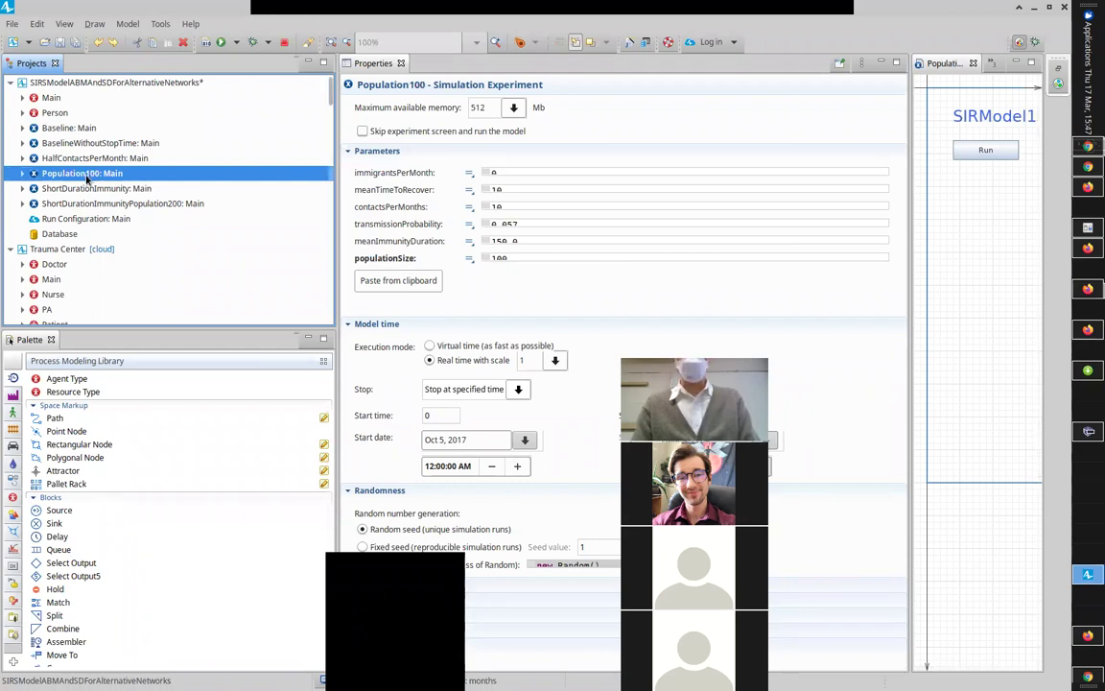
{"action": "right_click", "coordinate": [86, 177]}
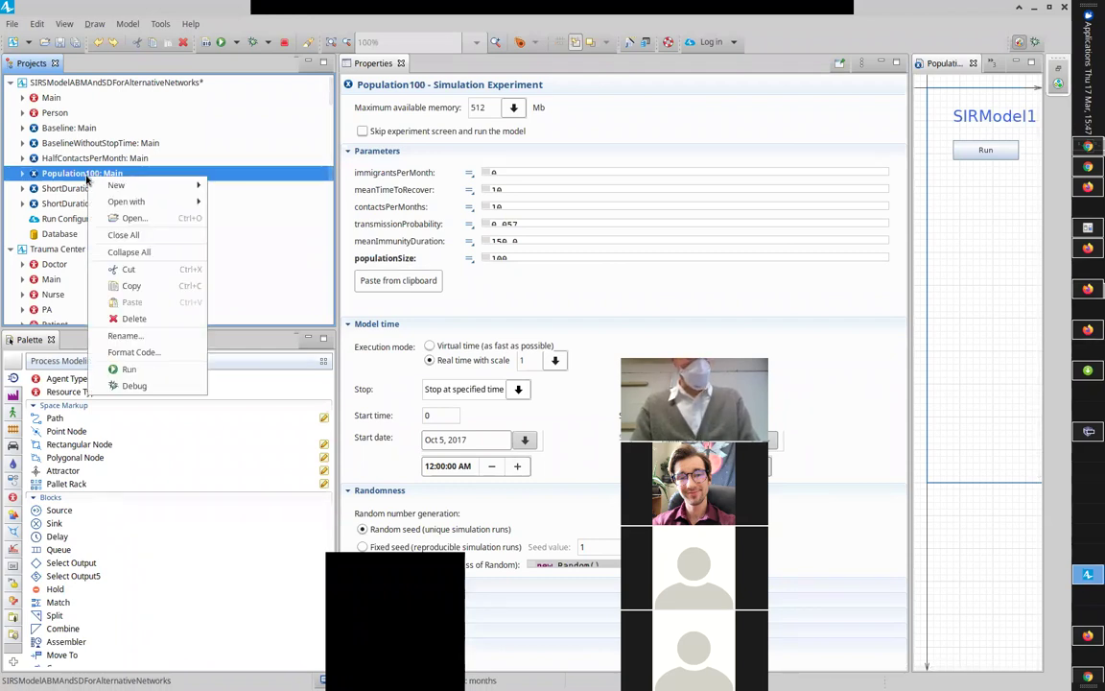
{"action": "left_click", "coordinate": [130, 369]}
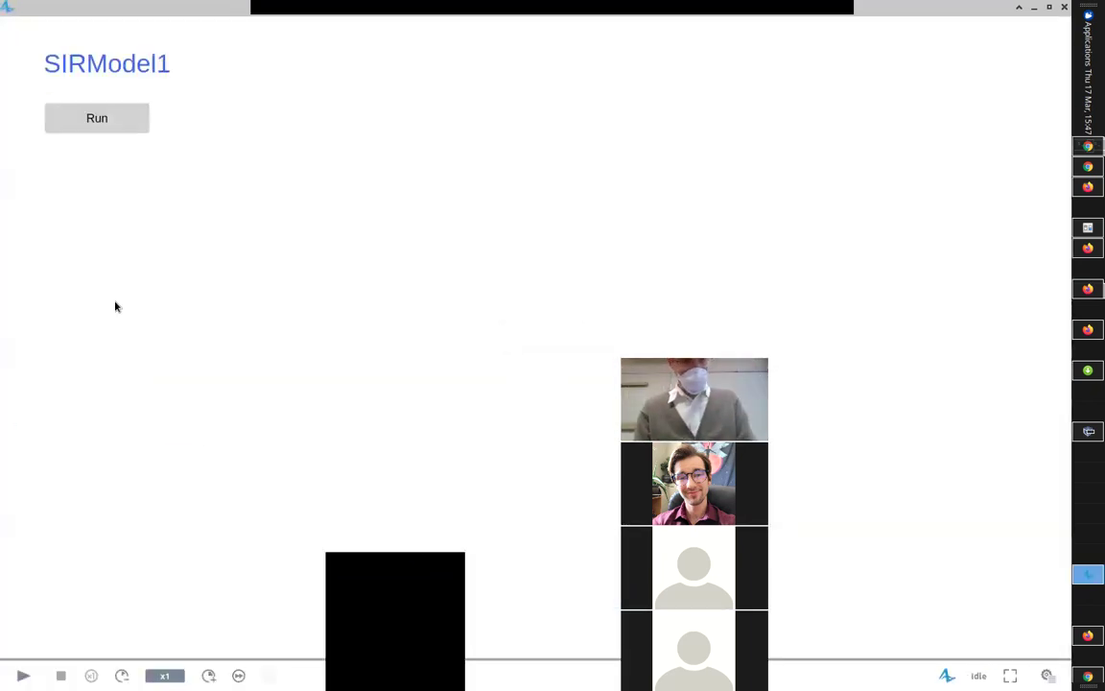
{"action": "left_click", "coordinate": [103, 117]}
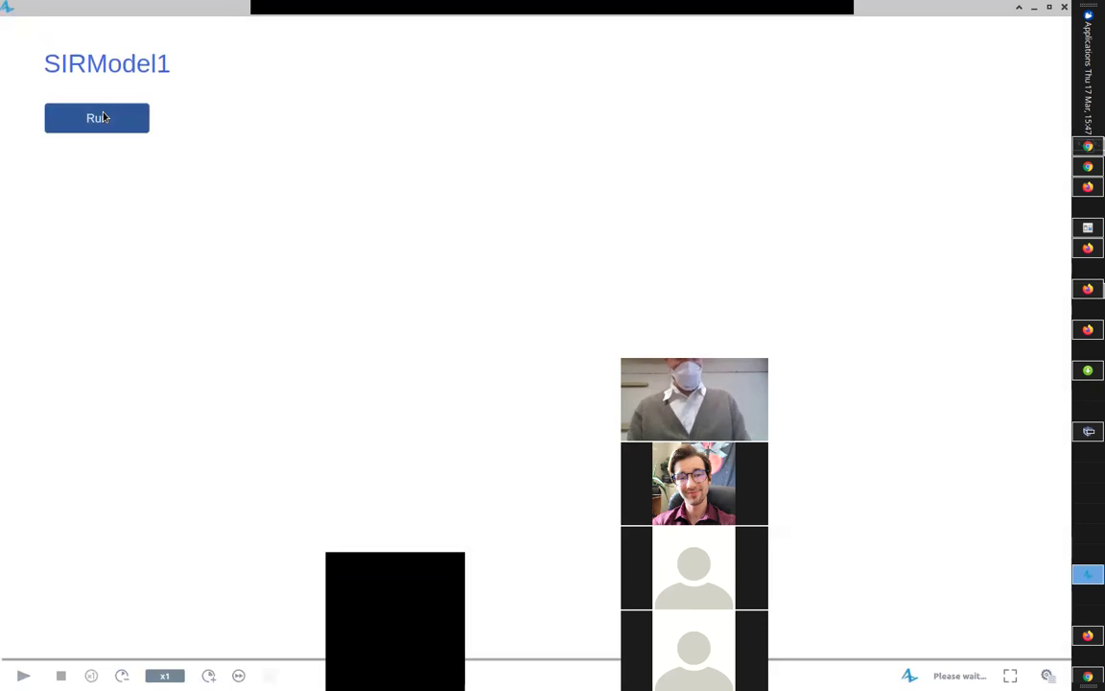
{"action": "left_click", "coordinate": [23, 676]}
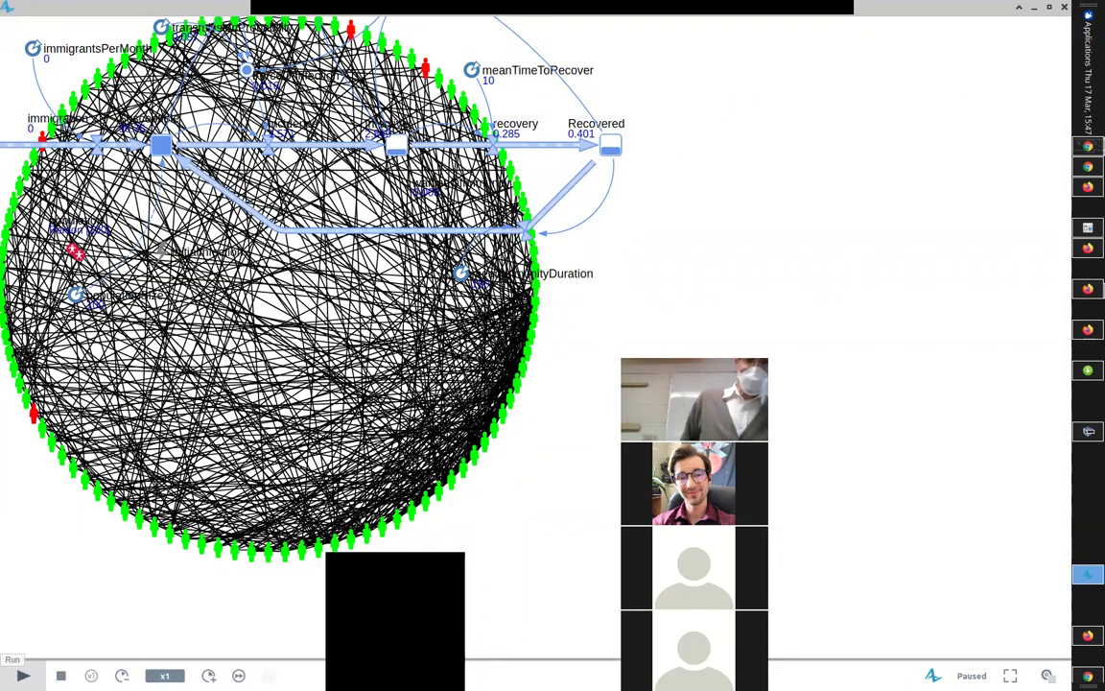
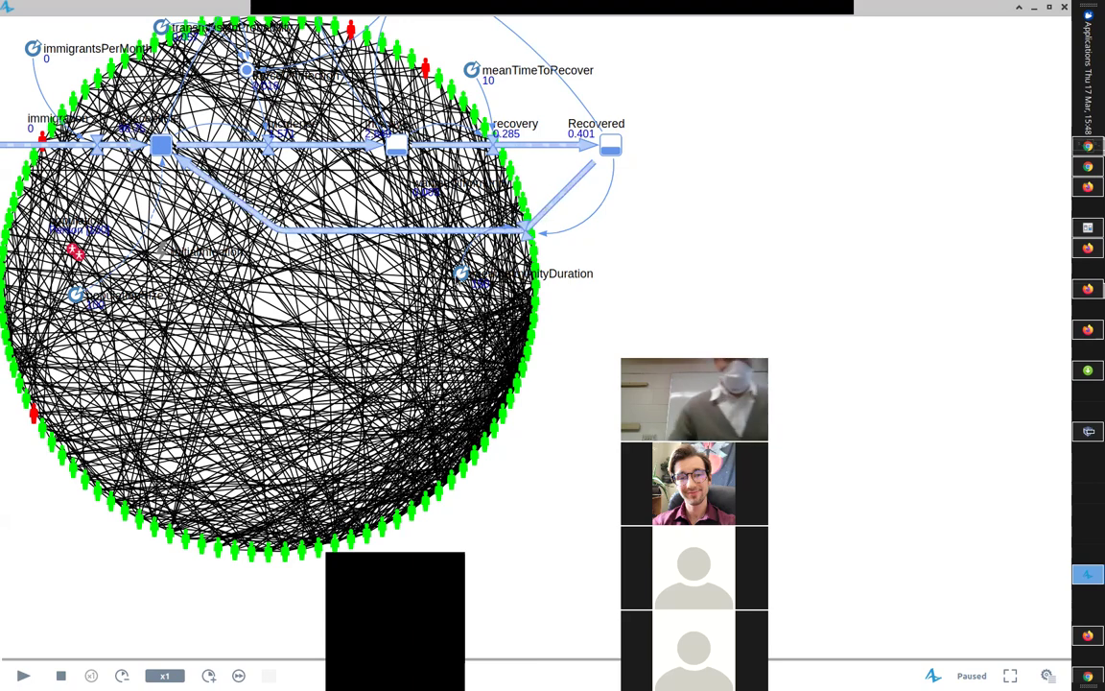
{"action": "left_click_drag", "start_coordinate": [552, 56], "coordinate": [299, 508]}
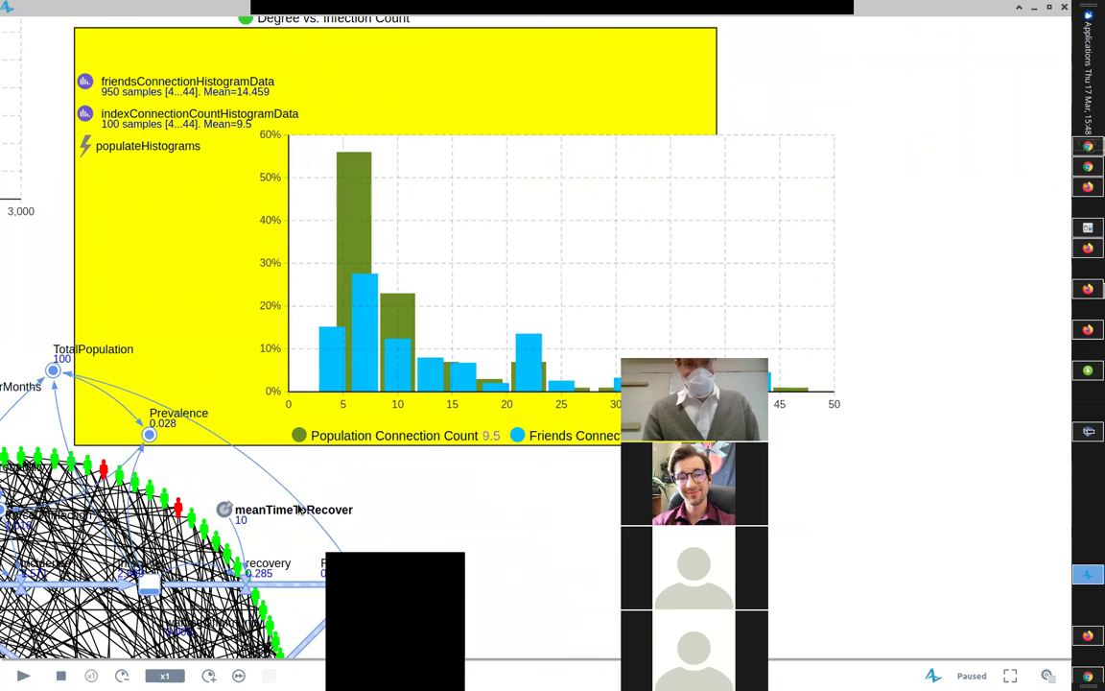